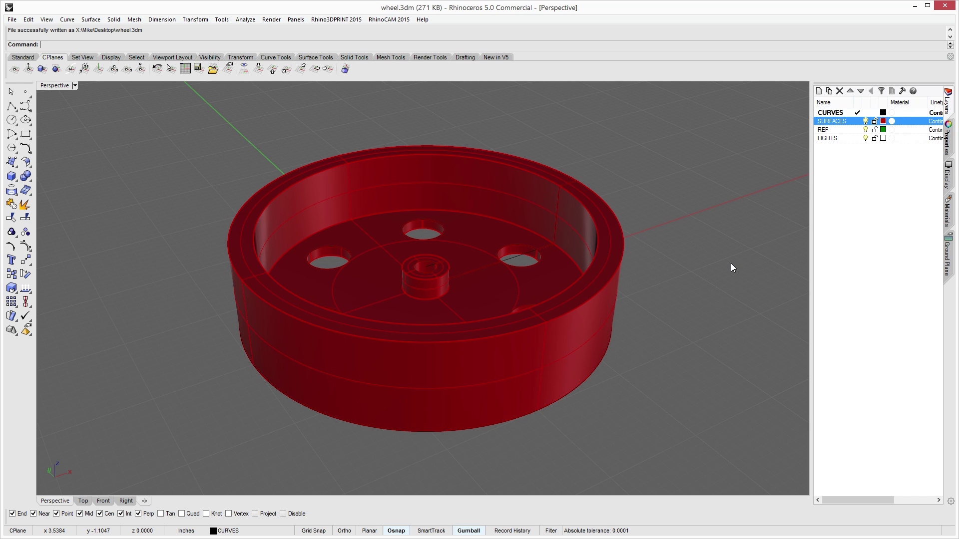
Open the RhinoCAM 2015 MILL module for the wheel model.
mouse_move(711, 326)
right_mouse_down()
mouse_move(675, 314)
mouse_move(712, 338)
right_mouse_up()
right_click_drag(383, 313, 621, 314)
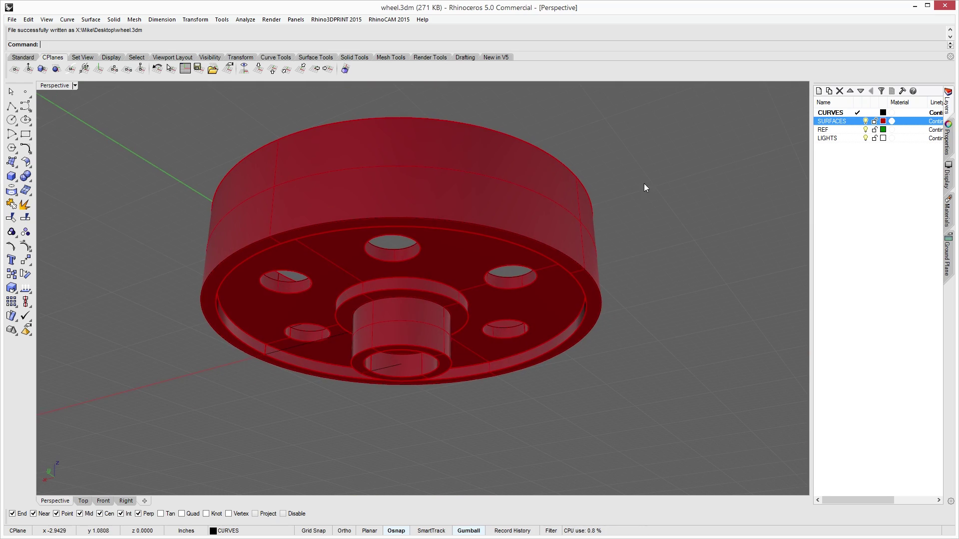
right_click_drag(643, 184, 586, 290)
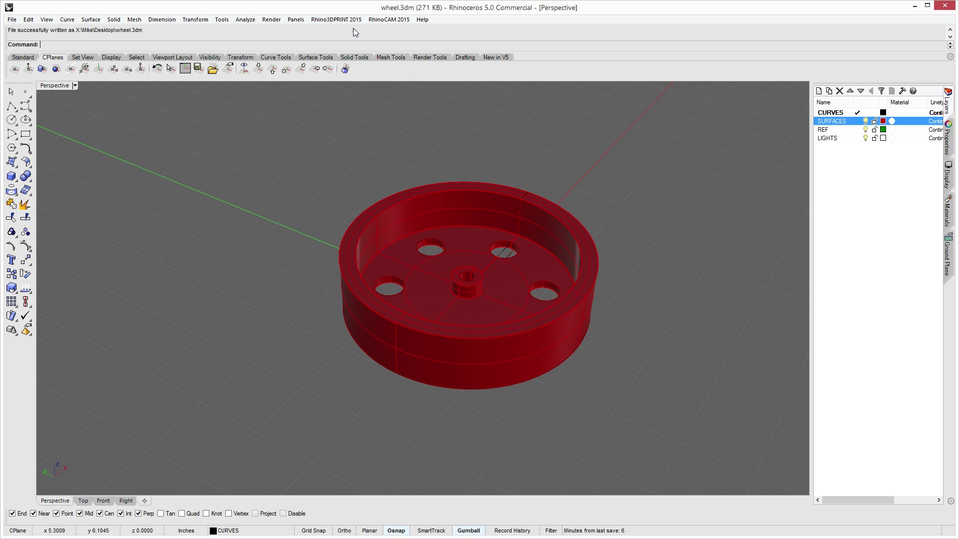
left_click(388, 19)
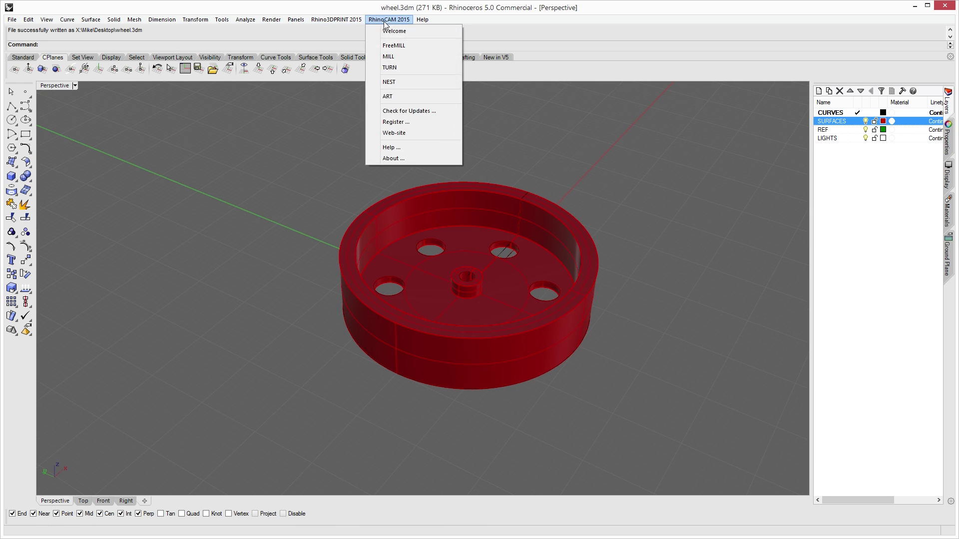
left_click(401, 56)
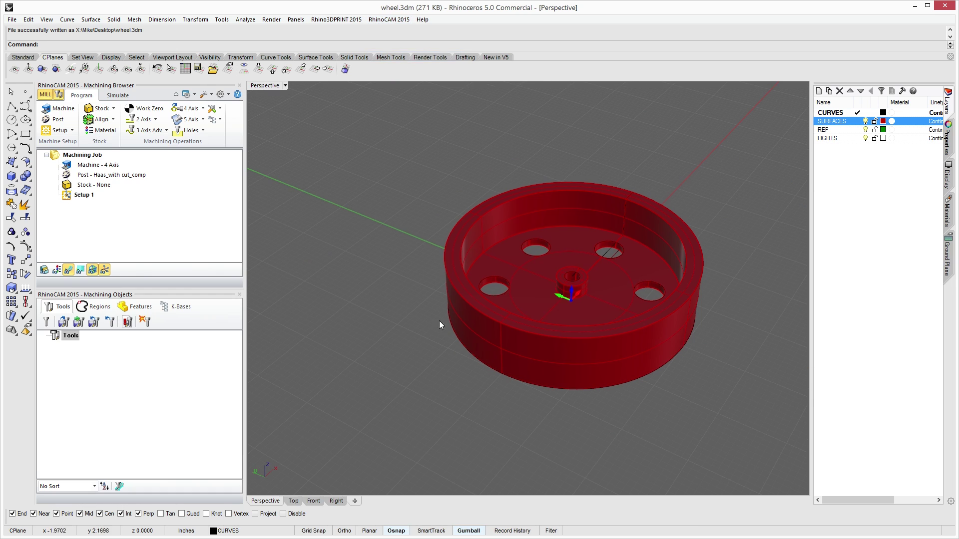
Create a box stock from the model's bounding box, with length 6, width 6 and height 2 inches.
right_click_drag(407, 300, 642, 305, "shift")
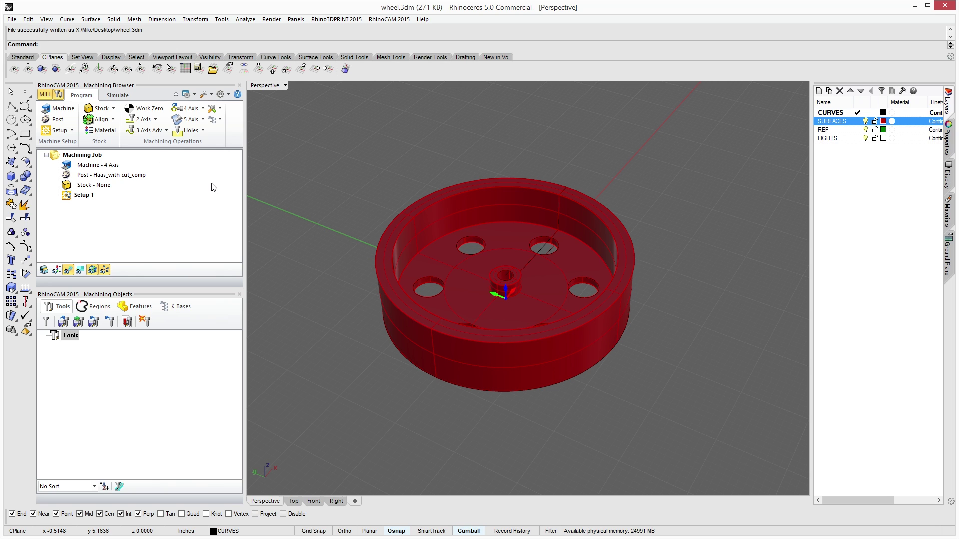
double_click(80, 184)
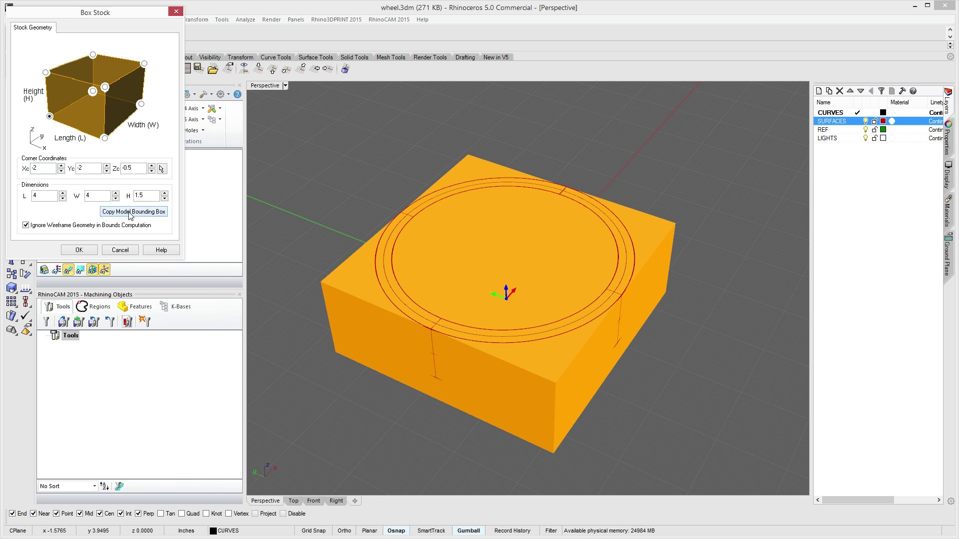
right_click_drag(326, 348, 624, 324)
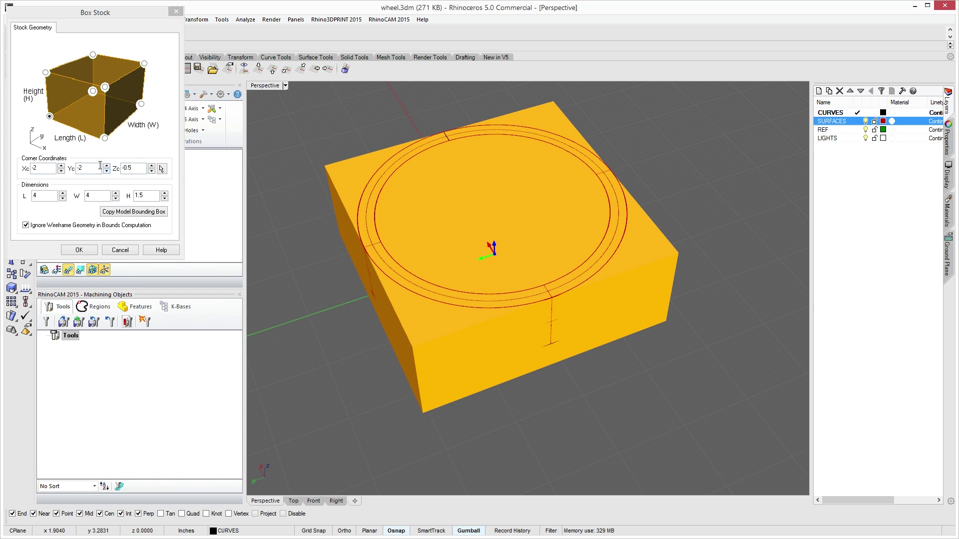
left_click(46, 196)
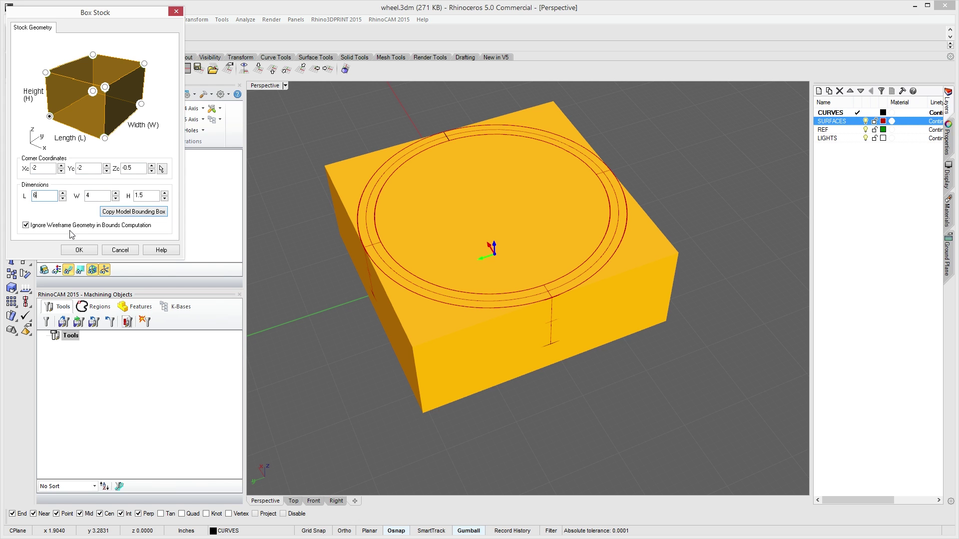
key("Tab")
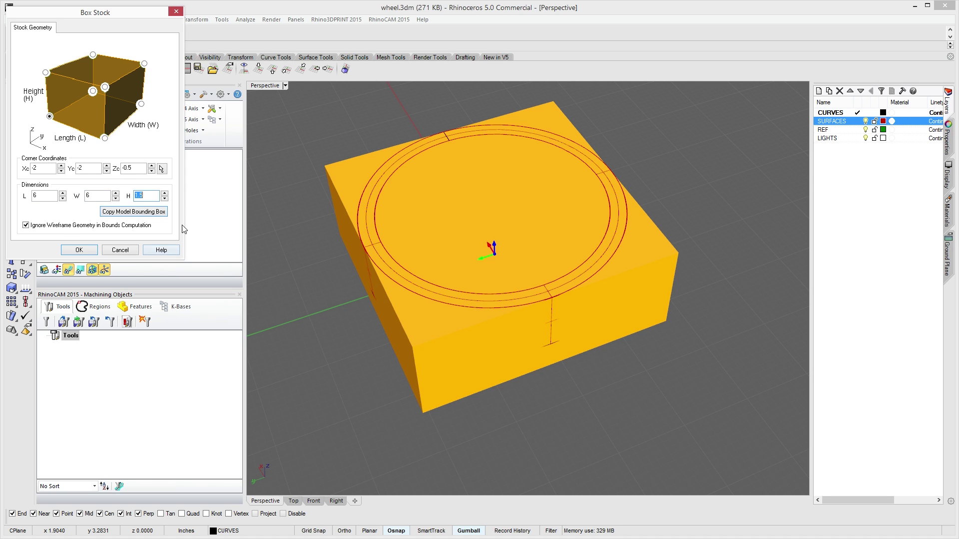
left_click_drag(152, 200, 115, 198)
type("2")
key("Tab")
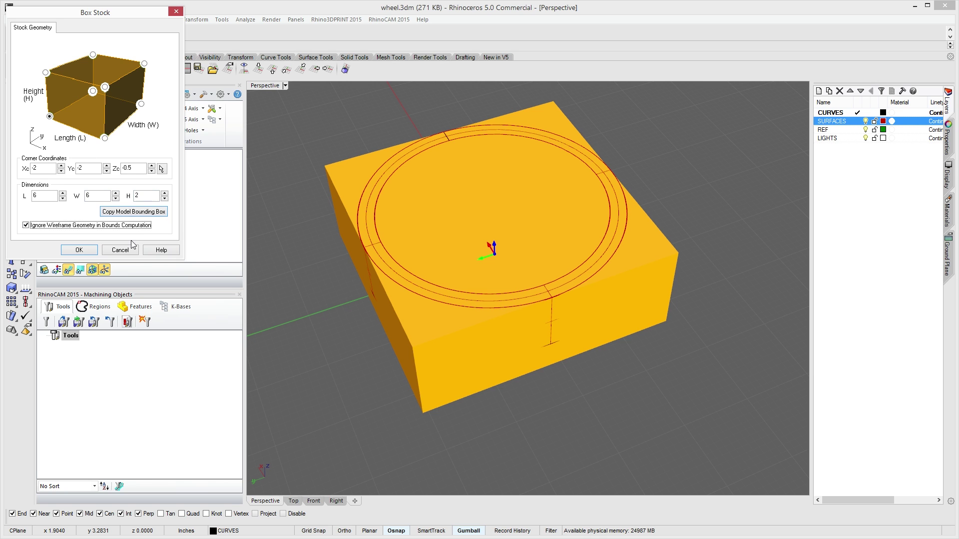
left_click(75, 250)
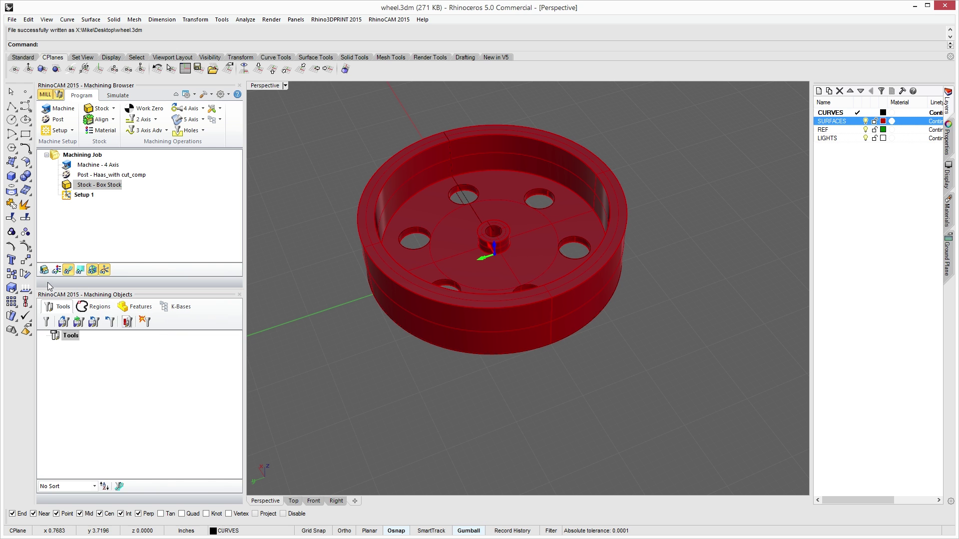
Turn on the stock display to show the box stock around the wheel.
left_click(44, 270)
scroll(412, 296, "down", 2)
right_click_drag(412, 295, 562, 305)
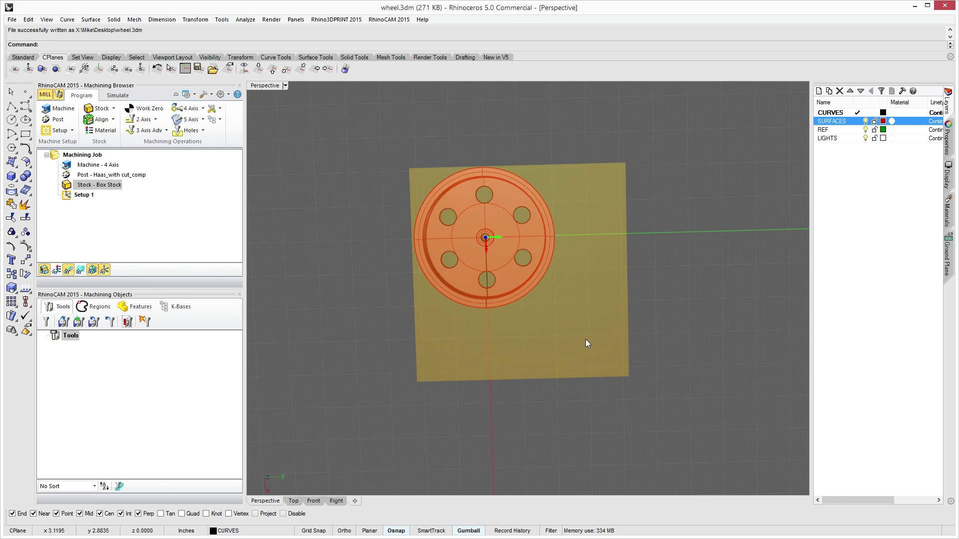
right_click_drag(346, 331, 589, 409)
Reset the box stock to the model's bounding box and set its length and width to 5 inches.
double_click(66, 187)
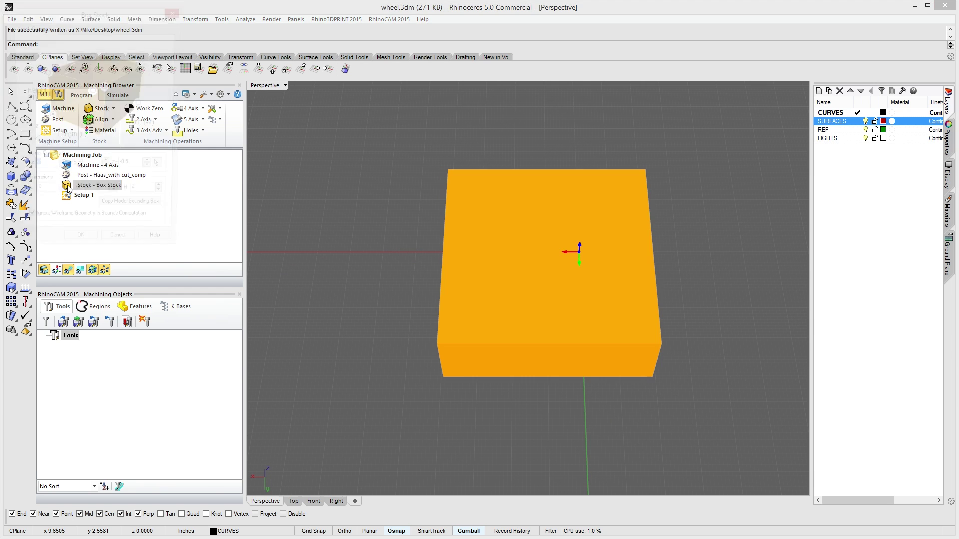
left_click(155, 212)
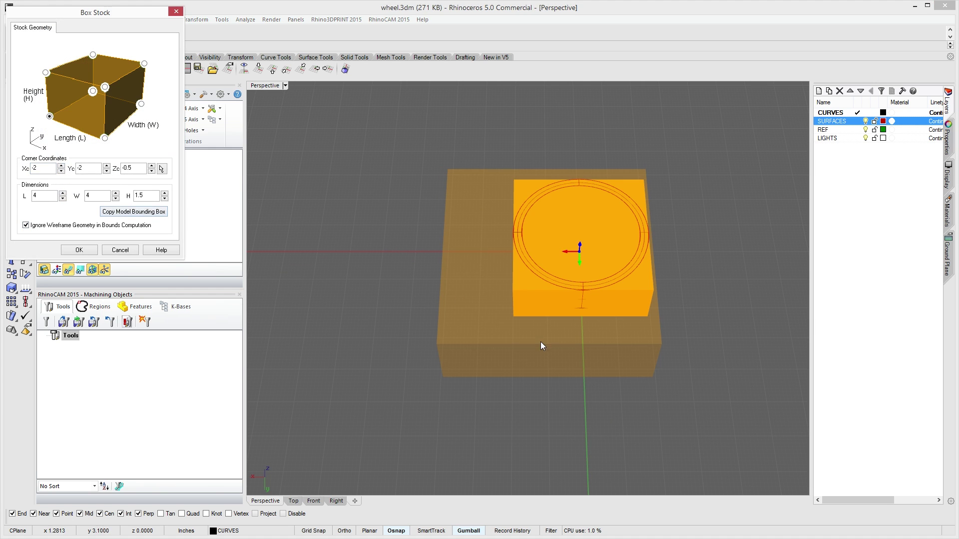
right_click_drag(541, 344, 550, 397)
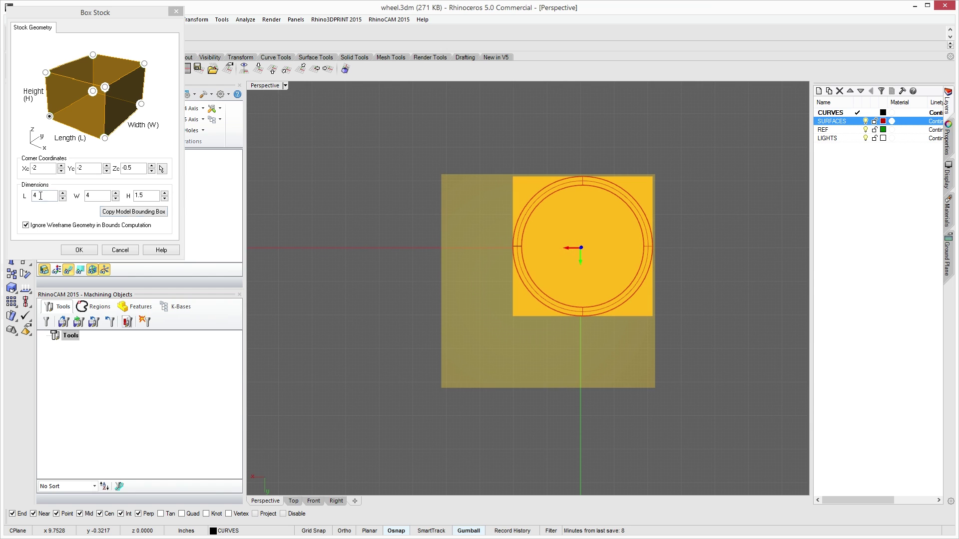
left_click_drag(41, 196, 22, 195)
type("5")
key("Tab")
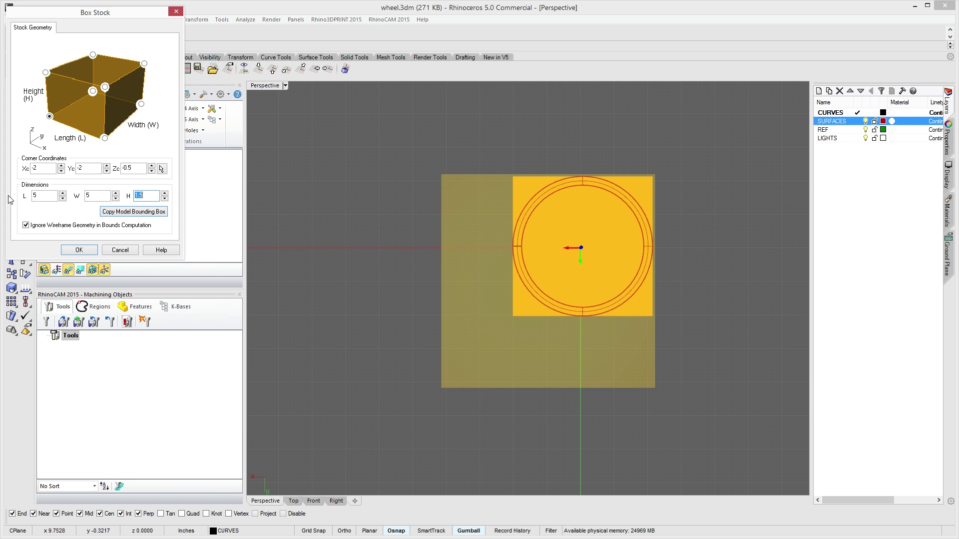
left_click(75, 250)
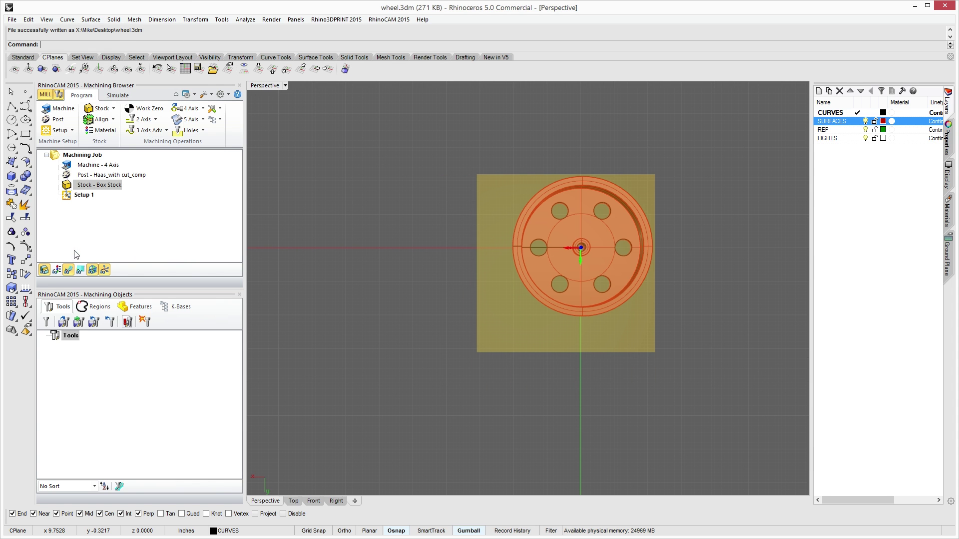
Align the stock about the wheel with both the Z alignment and the XY alignment set to Center.
right_click_drag(551, 323, 541, 294)
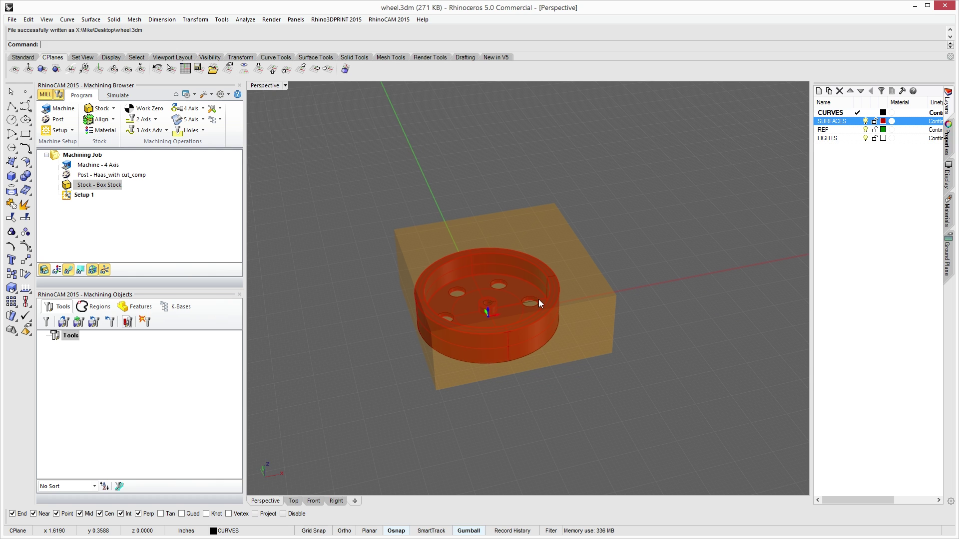
right_click_drag(471, 312, 368, 328)
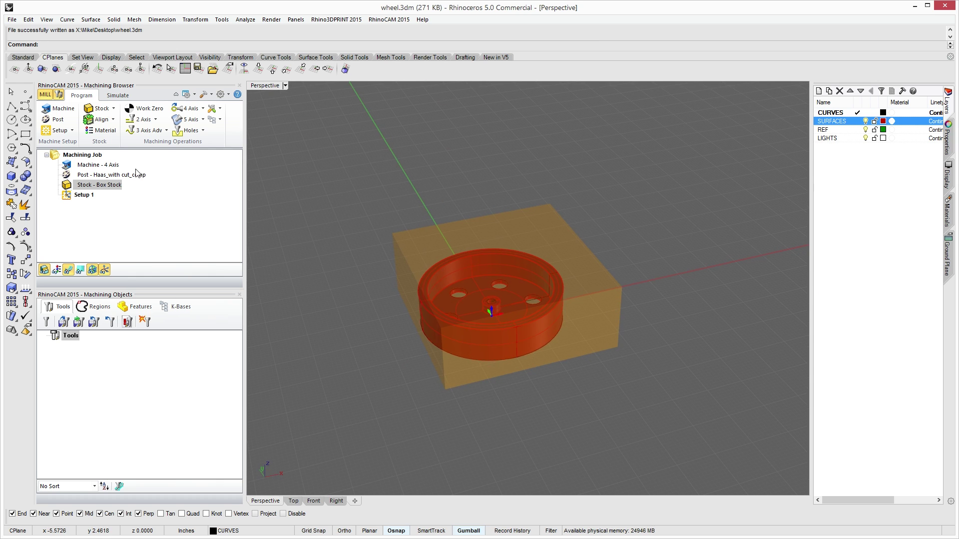
right_click_drag(492, 300, 412, 297)
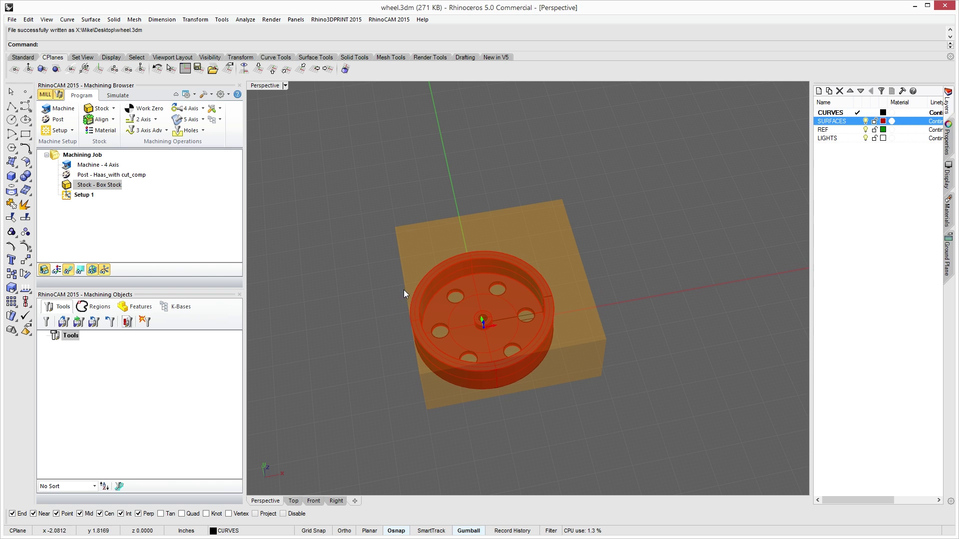
left_click(112, 120)
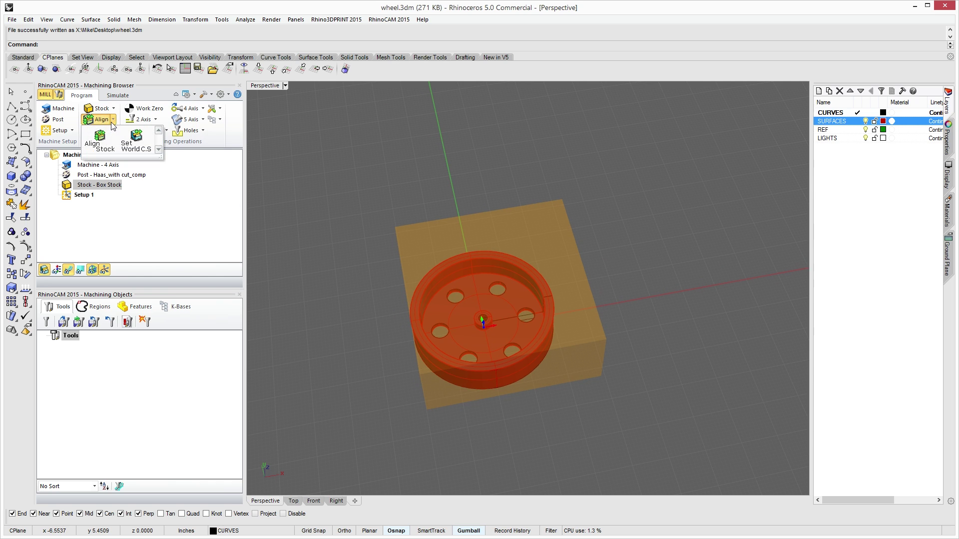
left_click(102, 140)
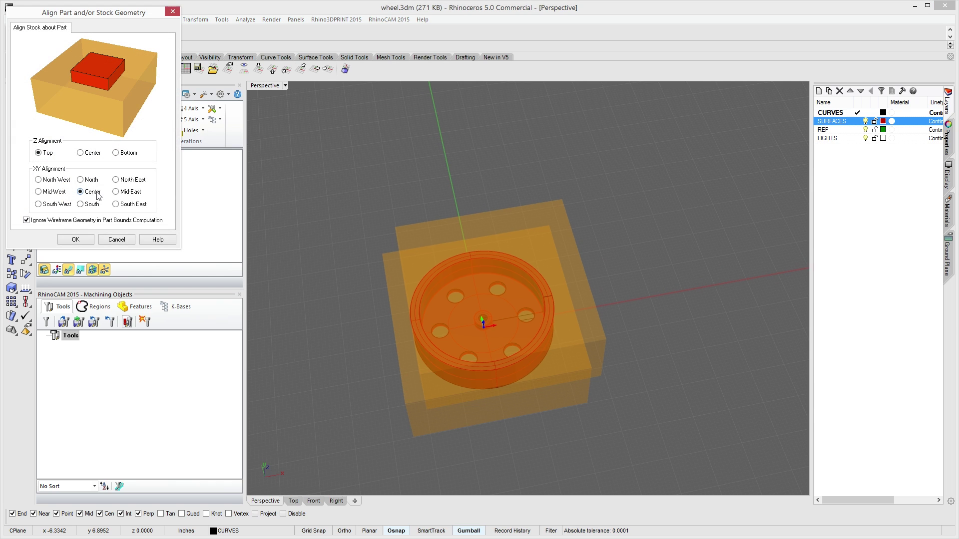
left_click(80, 153)
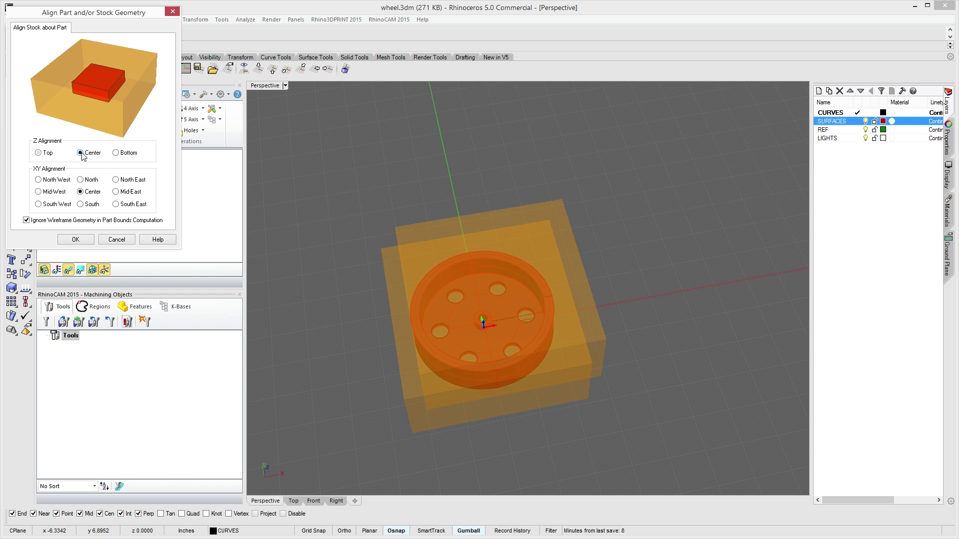
right_click_drag(484, 375, 513, 337)
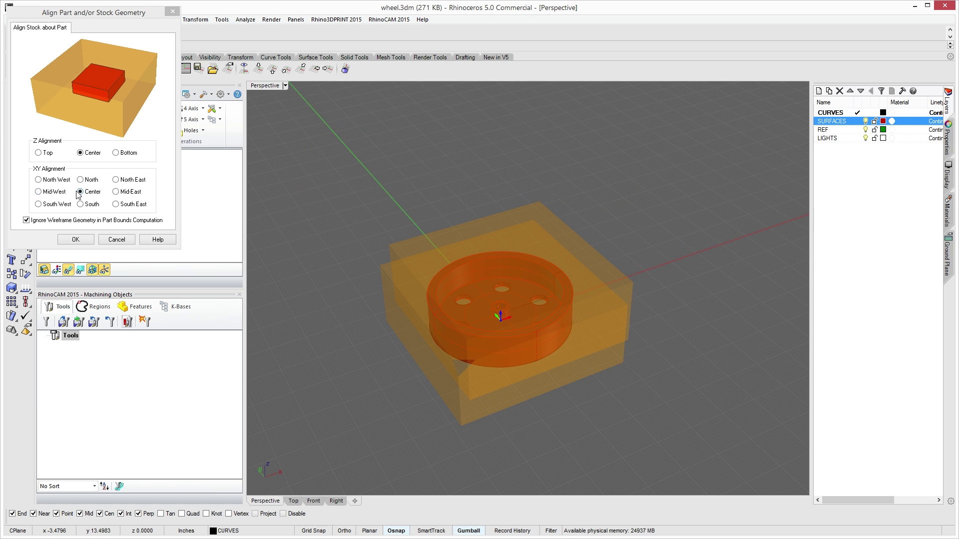
left_click(78, 240)
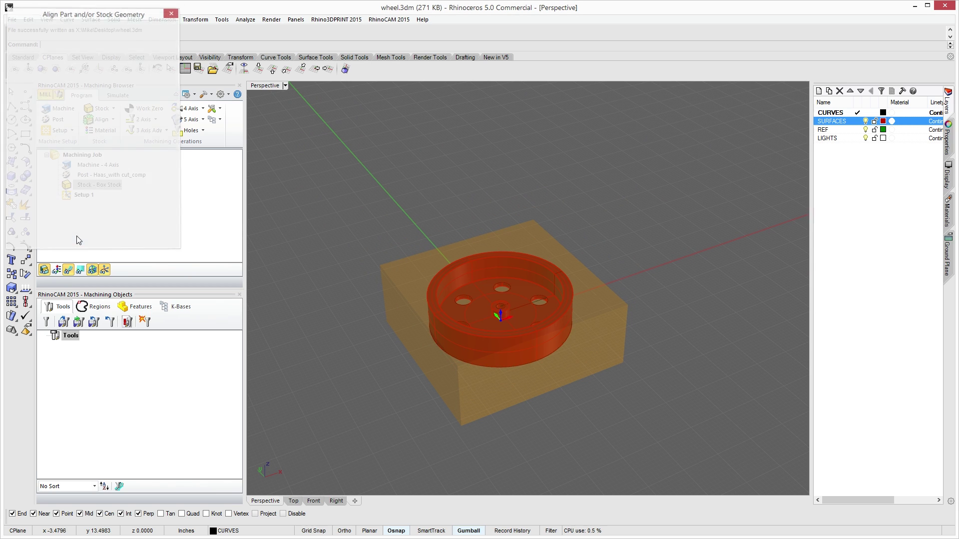
Set the world coordinate system origin to the stock box, at the Lowest Z face and North West position.
right_click_drag(516, 303, 607, 308)
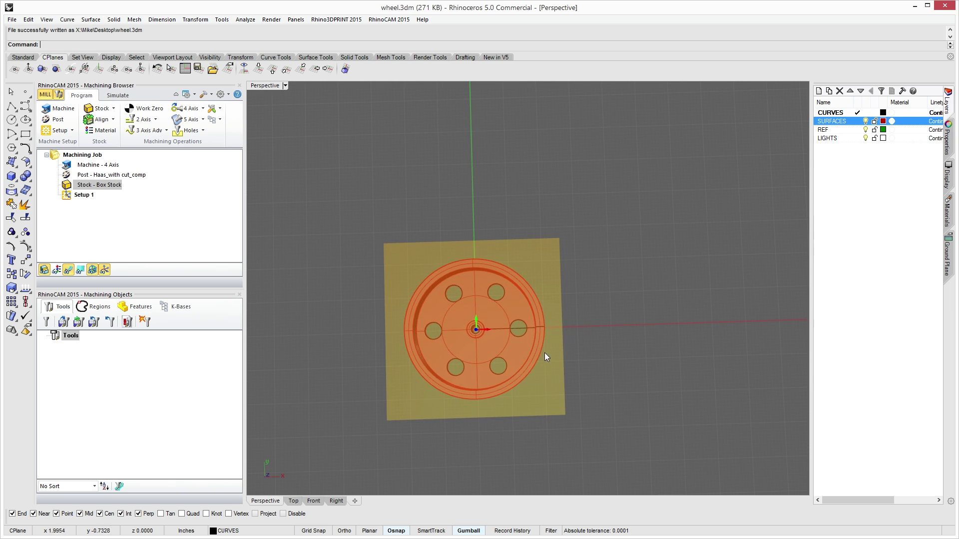
right_click_drag(653, 381, 678, 301)
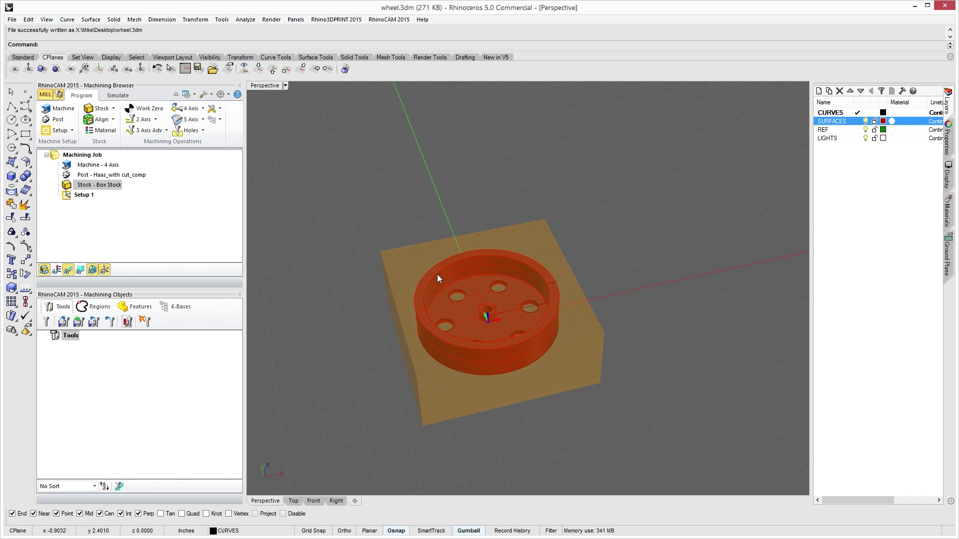
right_click_drag(454, 273, 392, 331)
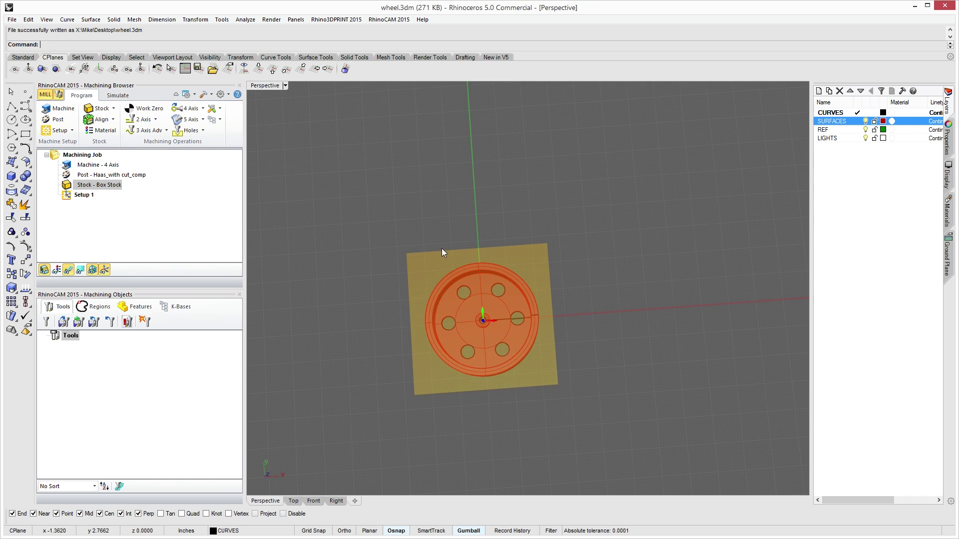
right_click_drag(441, 248, 344, 240)
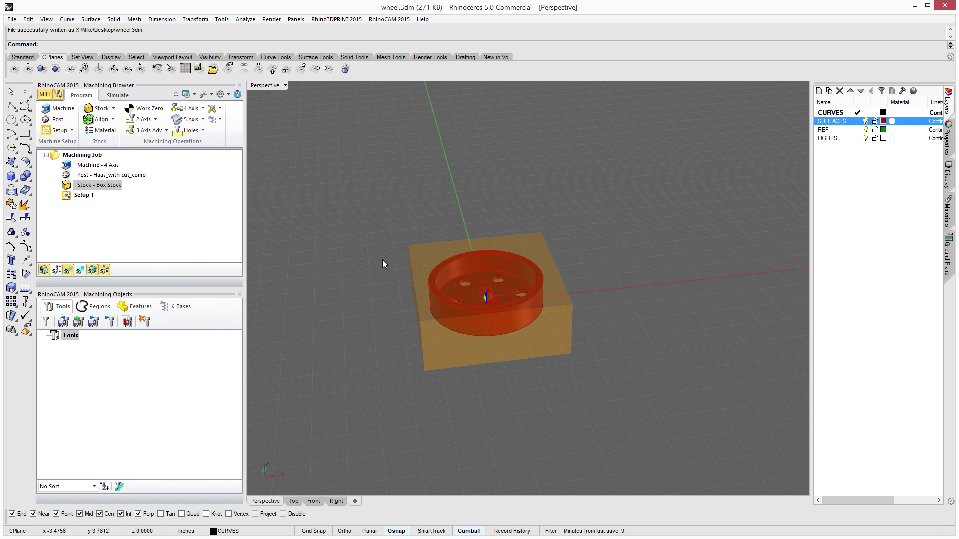
right_click_drag(499, 334, 421, 336)
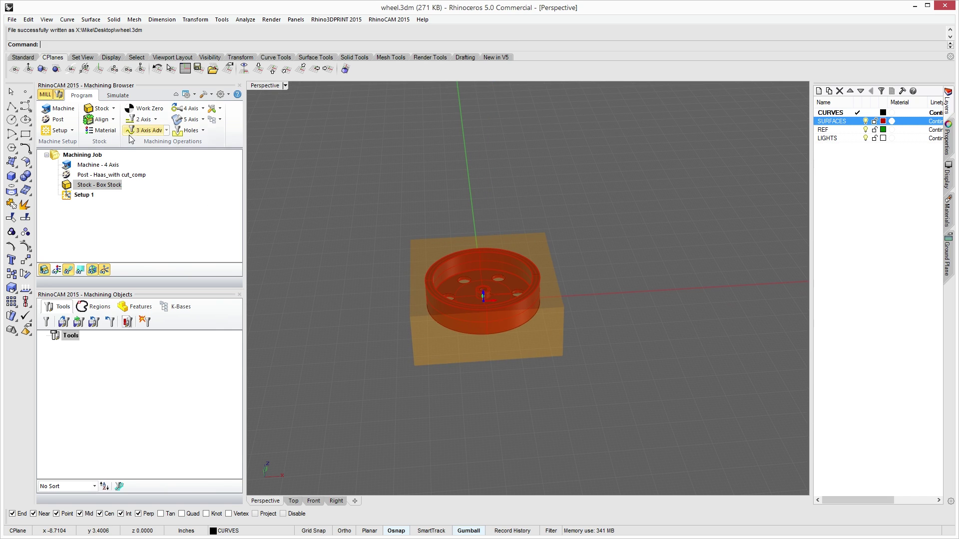
left_click(113, 121)
left_click(132, 135)
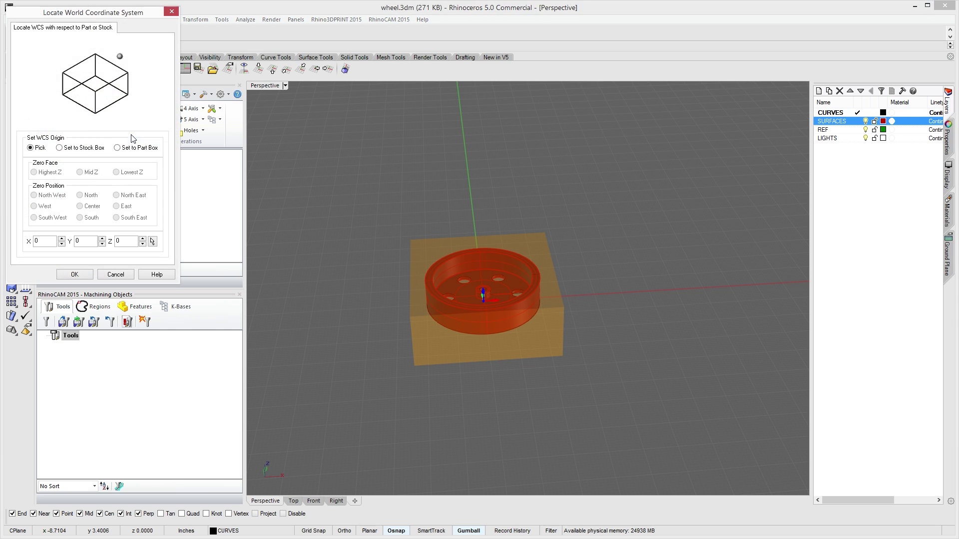
left_click(80, 149)
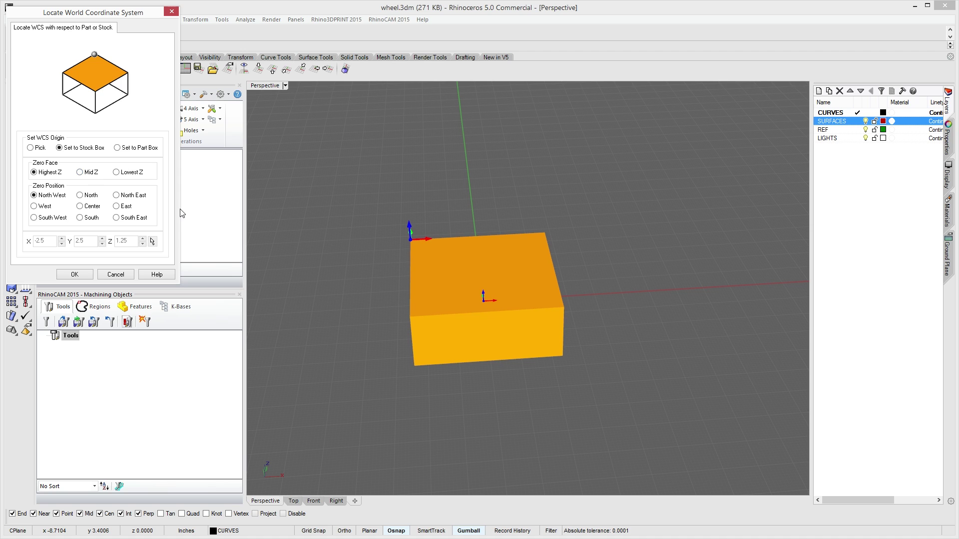
left_click(117, 172)
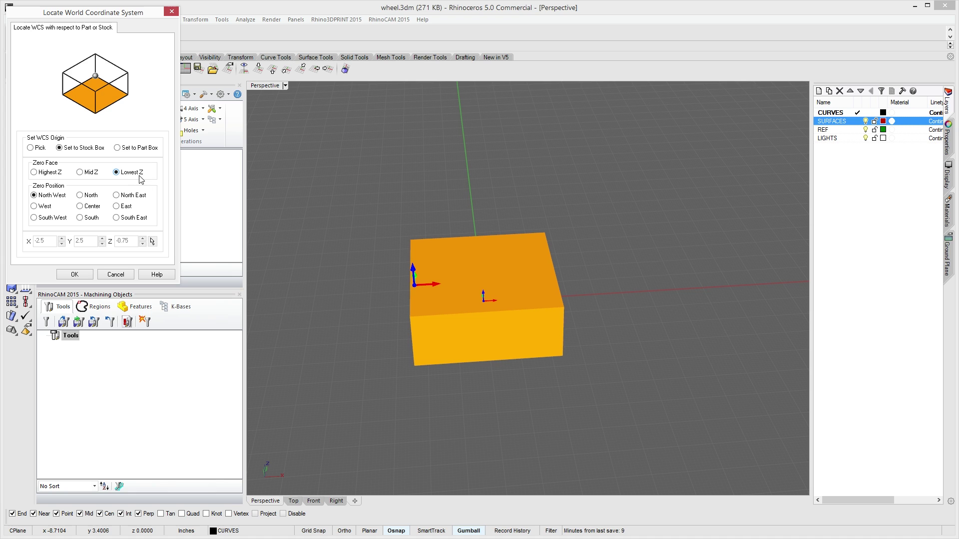
right_click_drag(379, 349, 497, 398)
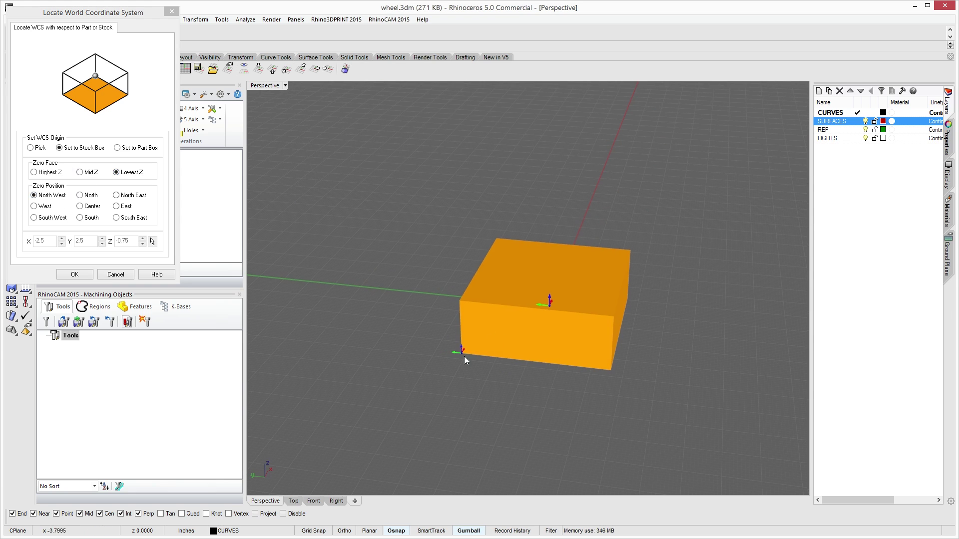
left_click(81, 274)
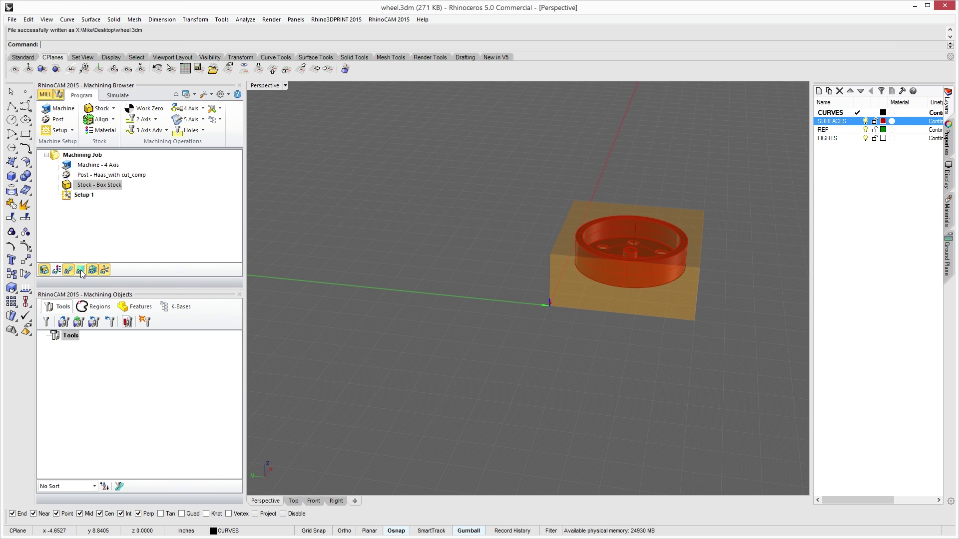
Inspect the box stock around the wheel and its corner origin from several angles.
right_click_drag(645, 357, 464, 370)
scroll(460, 330, "up", 5)
right_click_drag(449, 279, 475, 272, "shift")
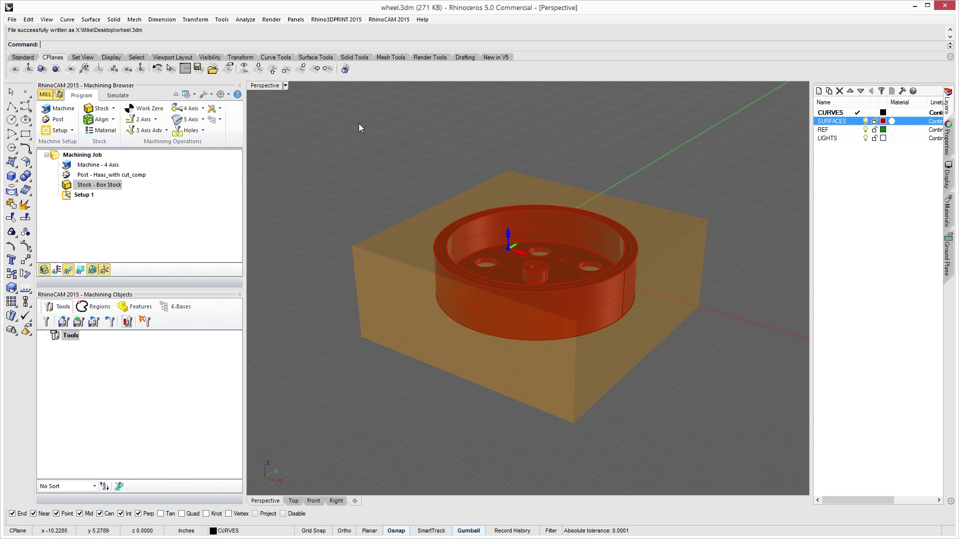
right_click_drag(587, 179, 588, 192)
right_click_drag(437, 262, 604, 312)
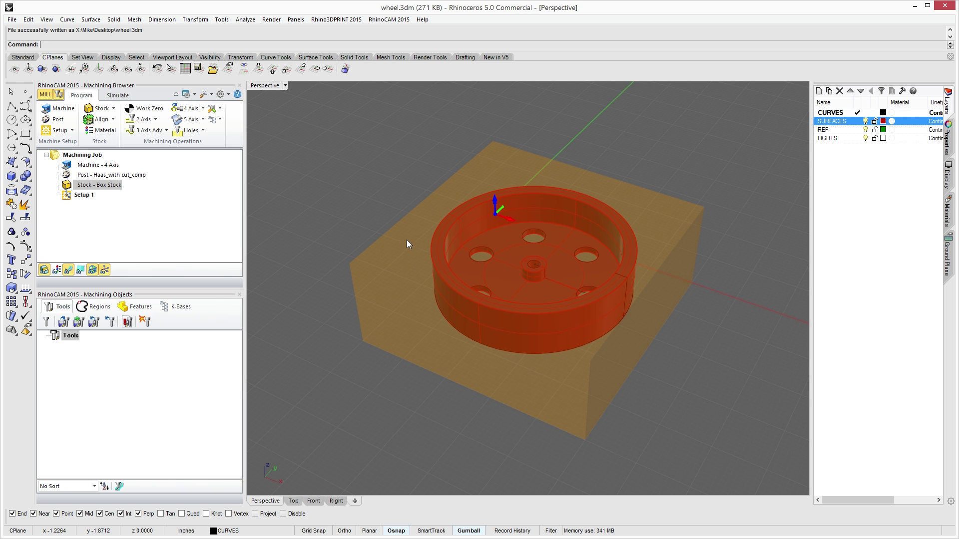
right_click_drag(457, 260, 488, 266)
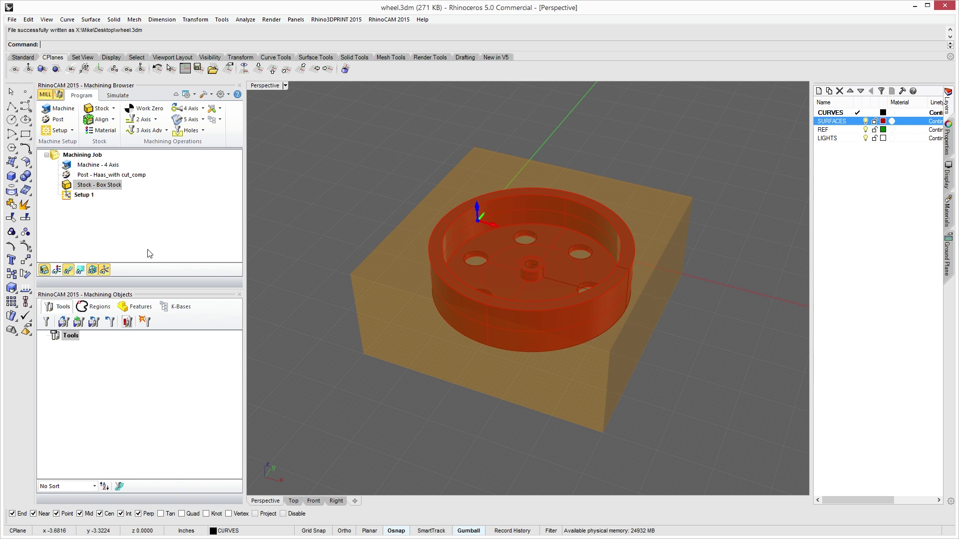
mouse_move(391, 275)
right_mouse_down()
mouse_move(480, 274)
mouse_move(482, 242)
mouse_move(446, 226)
mouse_move(389, 274)
right_mouse_up()
Rename the machining setup as OP 1 - TOP.
left_click(82, 195)
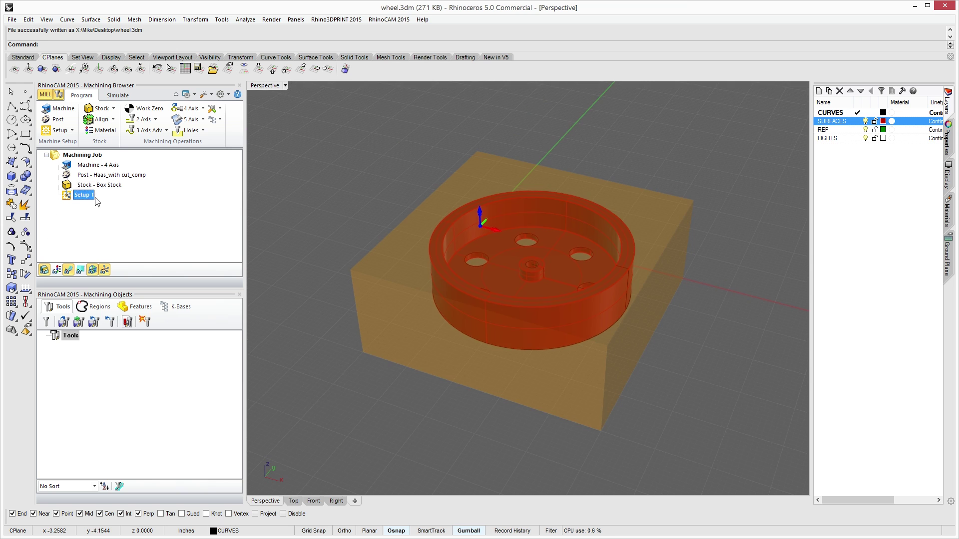
left_click(82, 195)
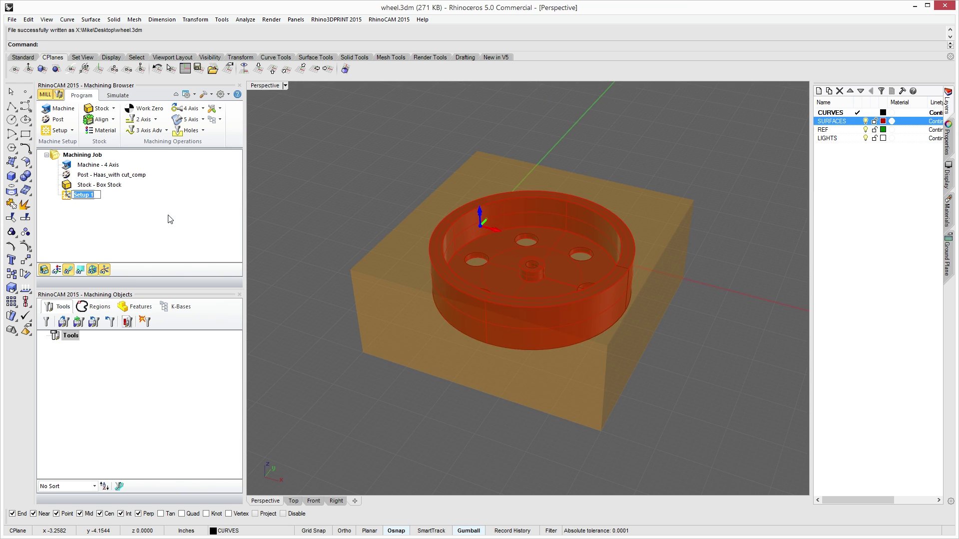
type("OP 1 - TOP")
key("BackSpace")
type("OP")
key("Return")
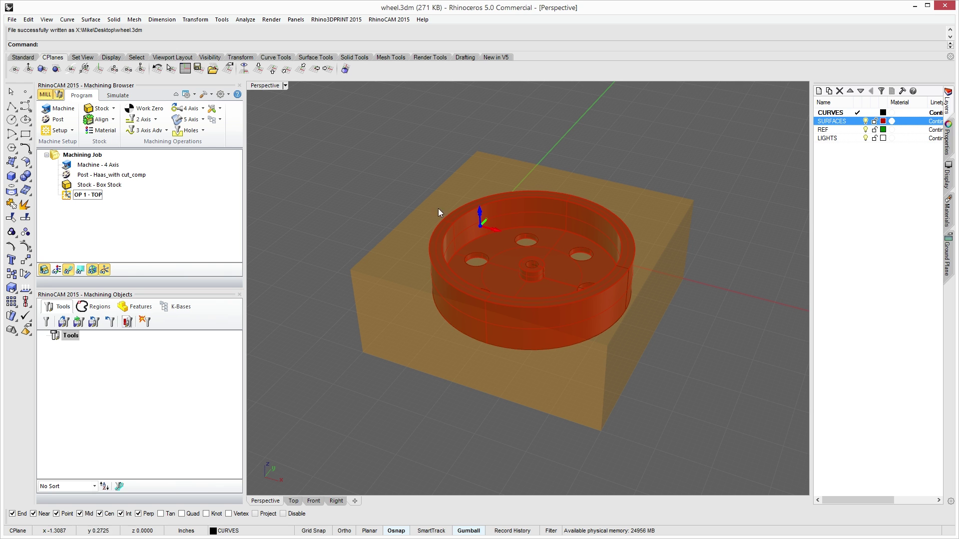
Start a 2 1/2 axis Facing operation under the OP 1 - TOP setup.
right_click_drag(451, 316, 464, 299)
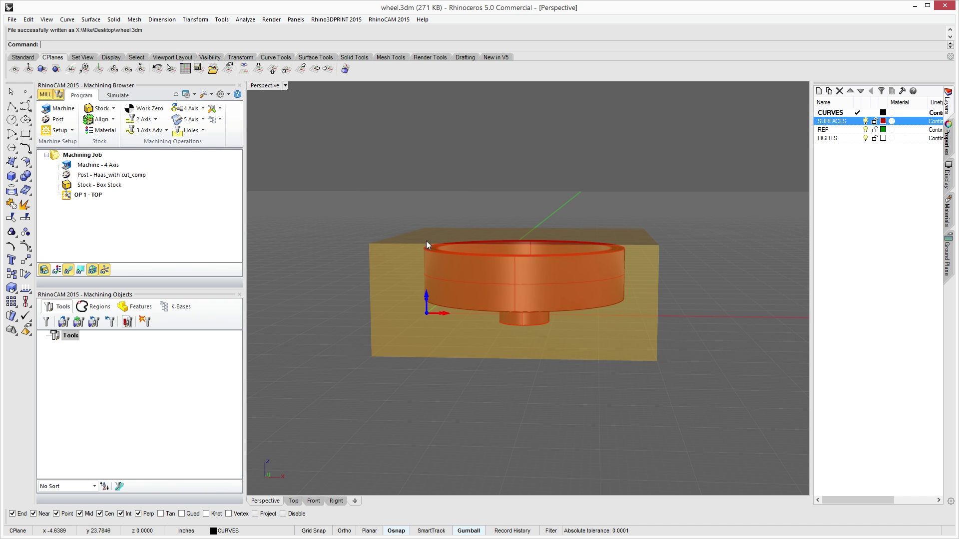
right_click_drag(440, 255, 418, 253)
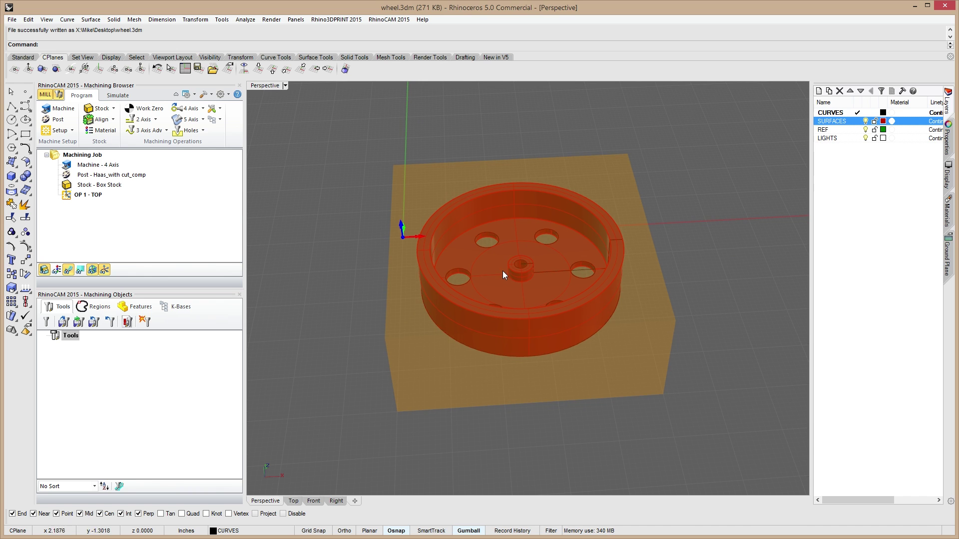
right_click_drag(524, 346, 608, 368)
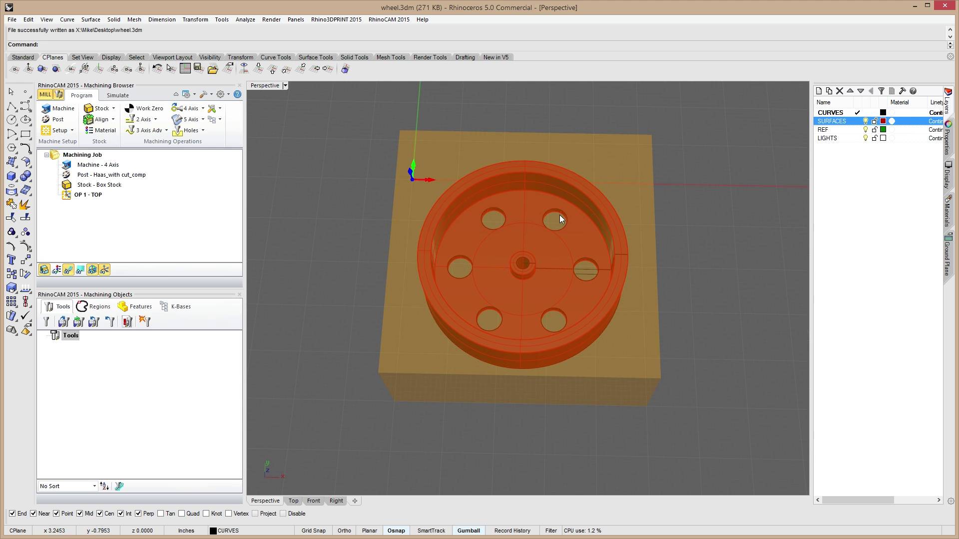
right_click_drag(559, 215, 534, 275)
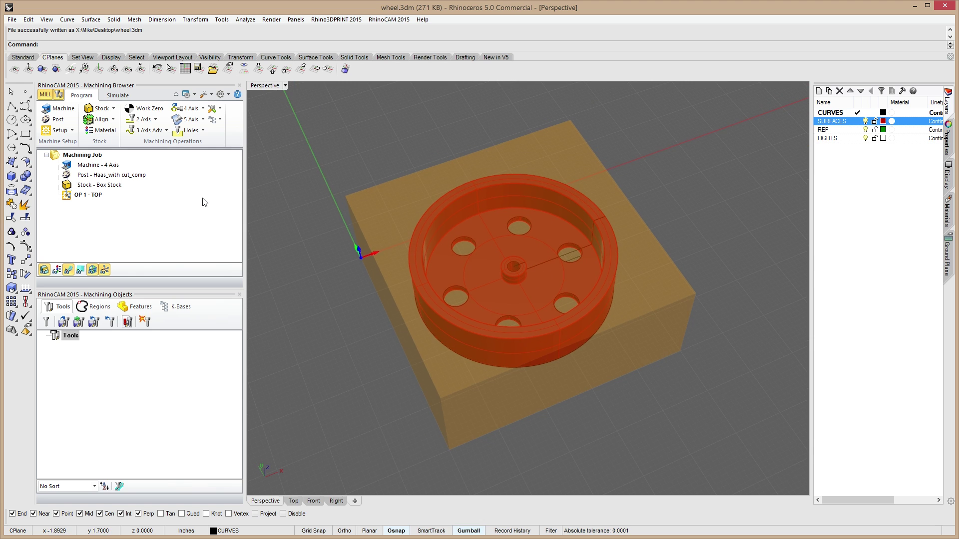
left_click(85, 195)
left_click(155, 120)
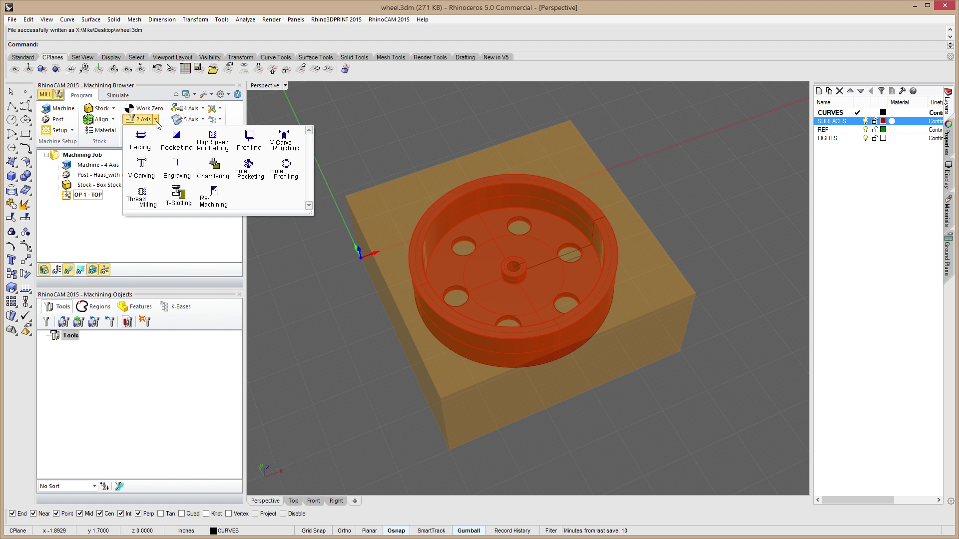
left_click(139, 144)
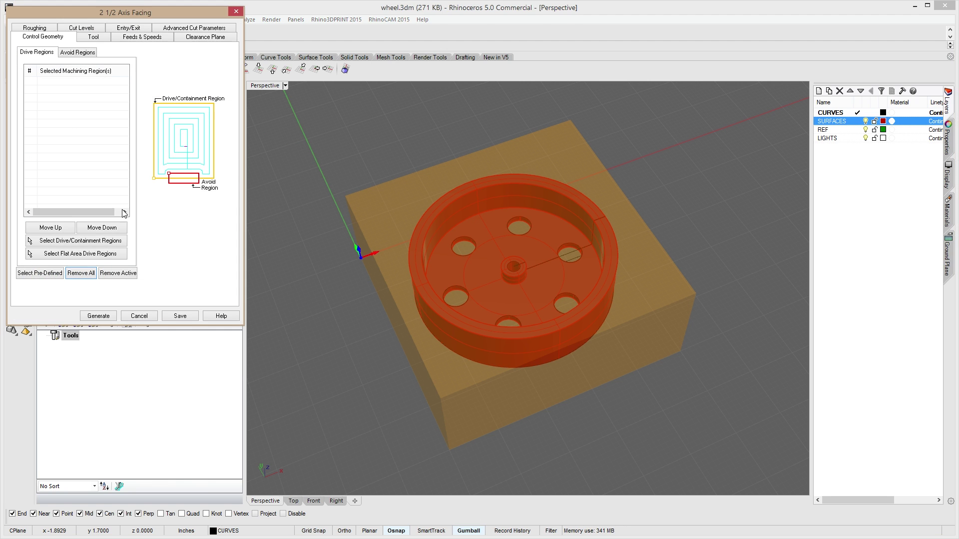
Select the outer circular edge on the wheel's top rim as the facing operation's drive region.
left_click(67, 242)
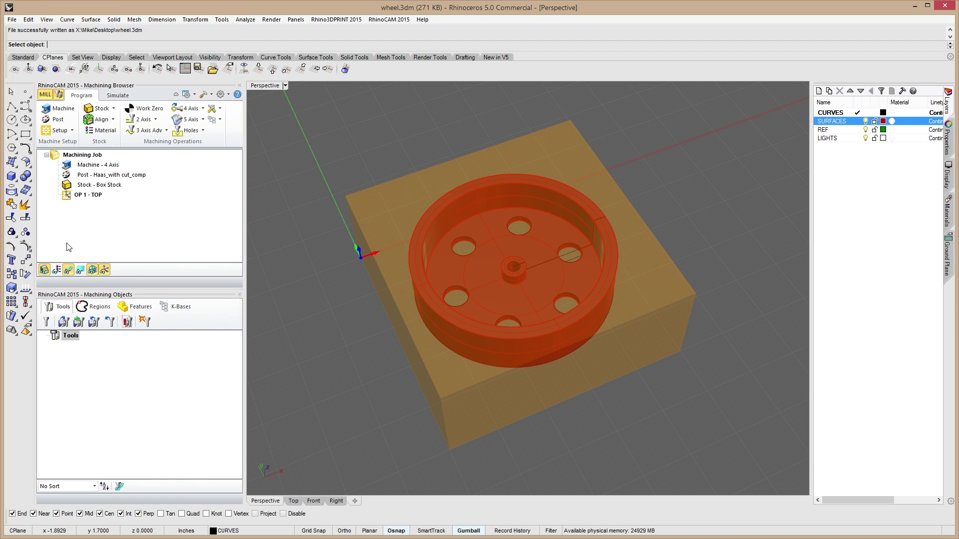
right_click_drag(393, 298, 407, 284)
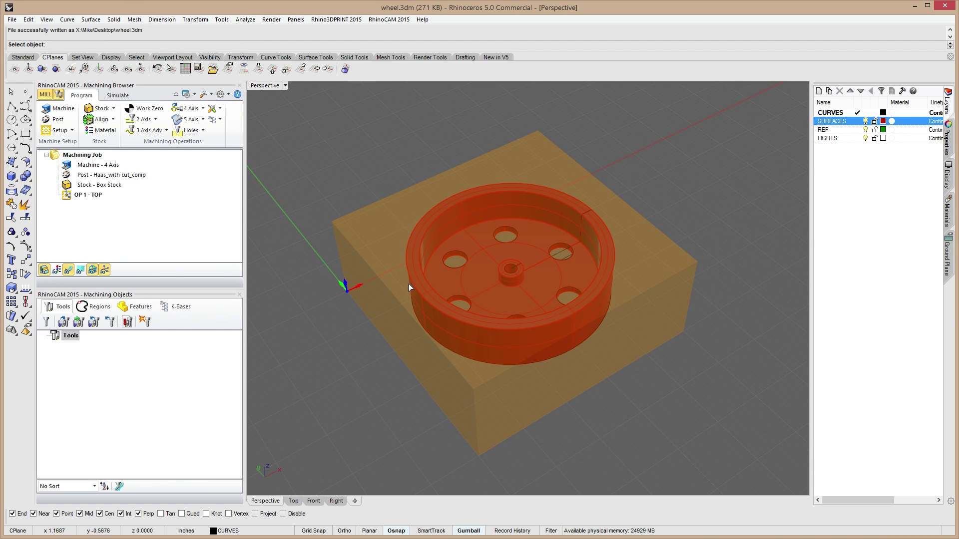
left_click(408, 247)
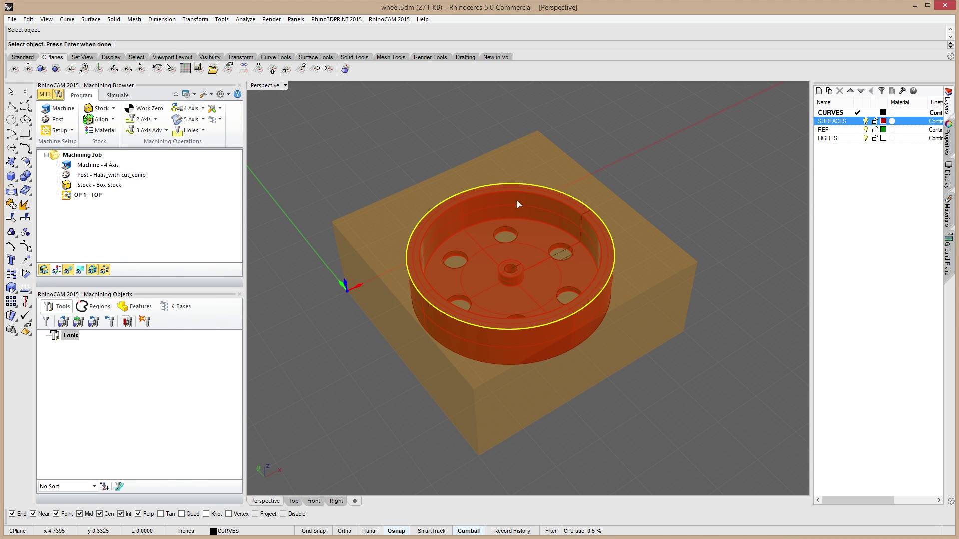
right_click_drag(517, 200, 562, 298)
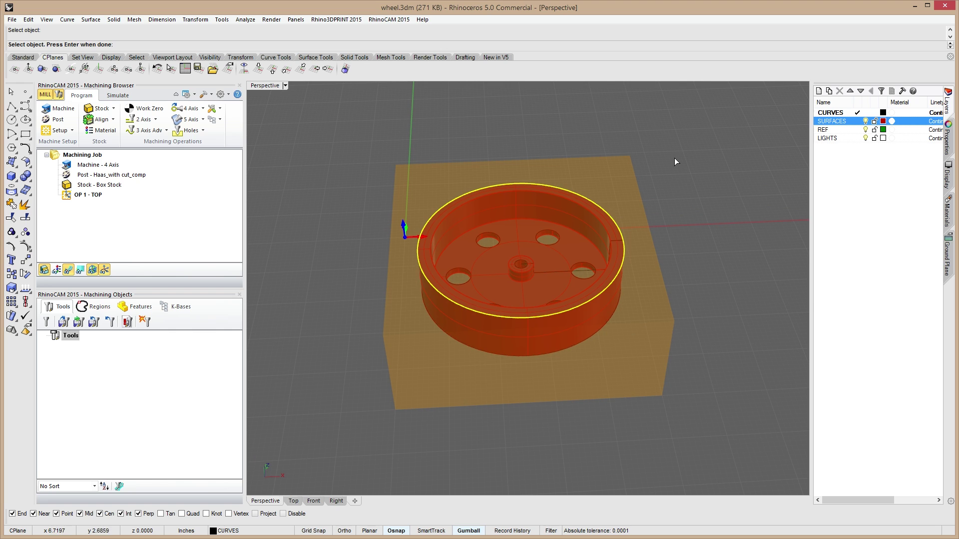
key("Return")
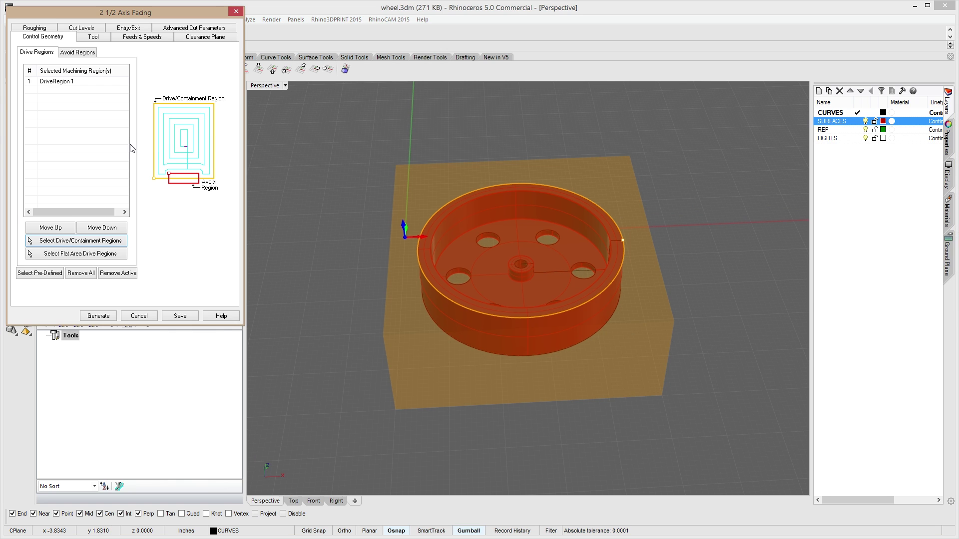
Define a flat end mill named 5/8" END MILL with a tool diameter of .625 inches.
left_click(90, 39)
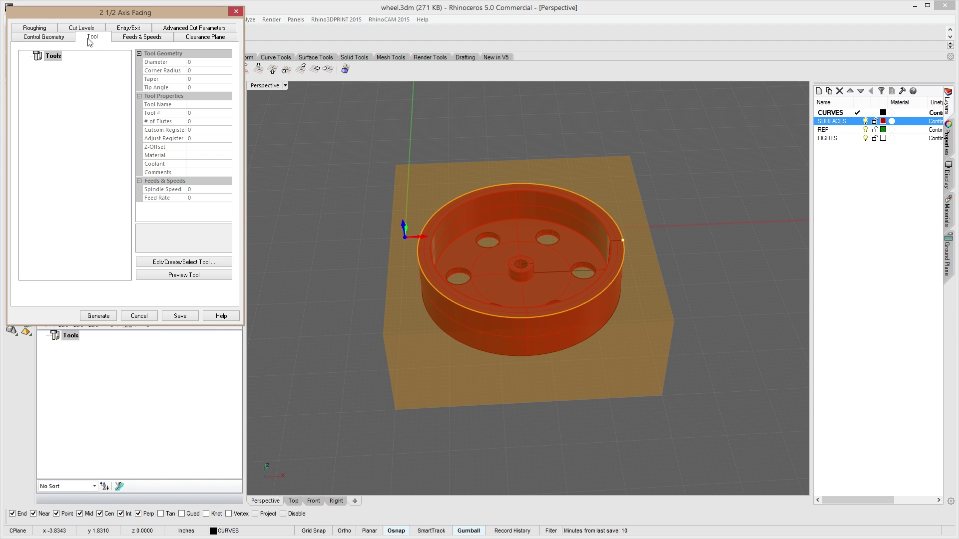
left_click(174, 266)
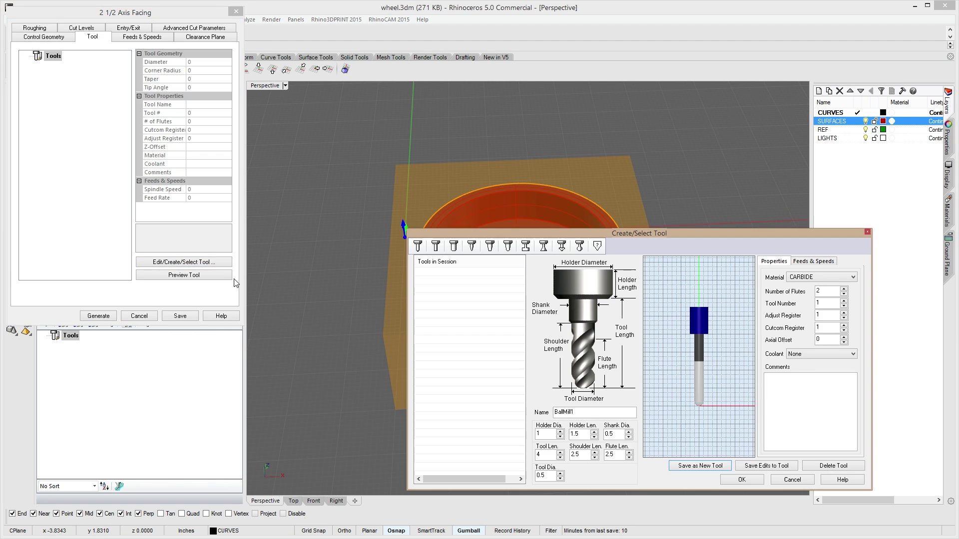
left_click(435, 248)
double_click(581, 412)
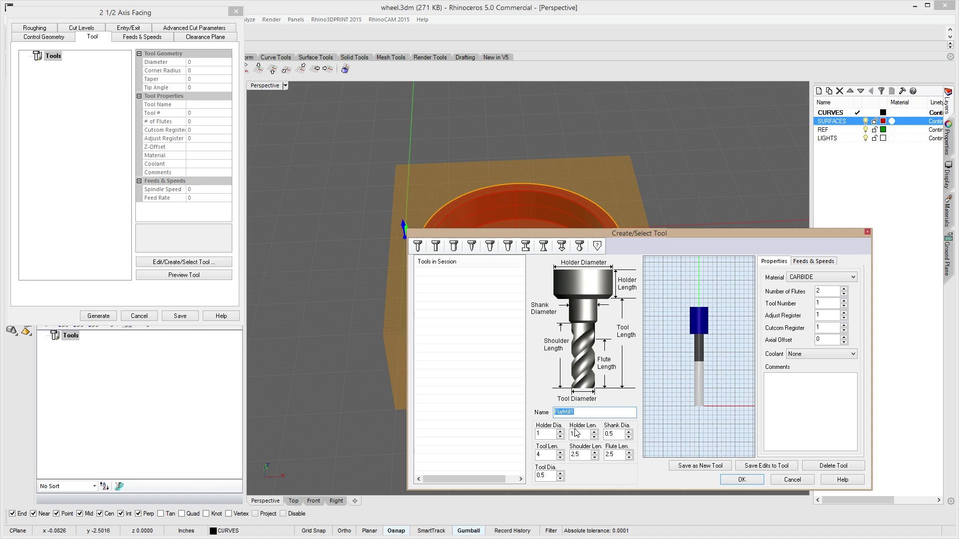
type("5/8\" END MILL")
double_click(548, 476)
type(".62")
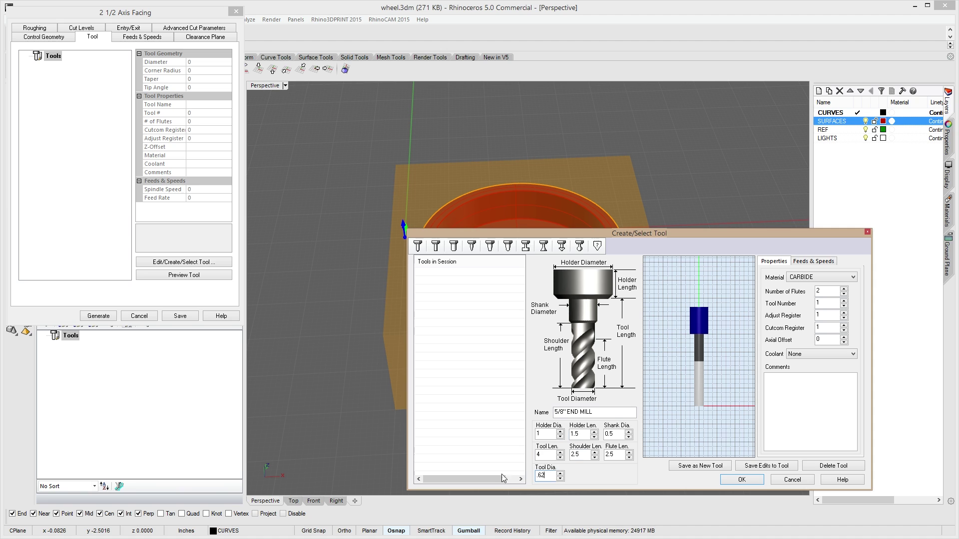
type("5")
key("Tab")
Set the end mill's shank diameter to .625, flute length to 1.5 and tool length to 2 inches.
double_click(614, 434)
type(".")
key("Tab")
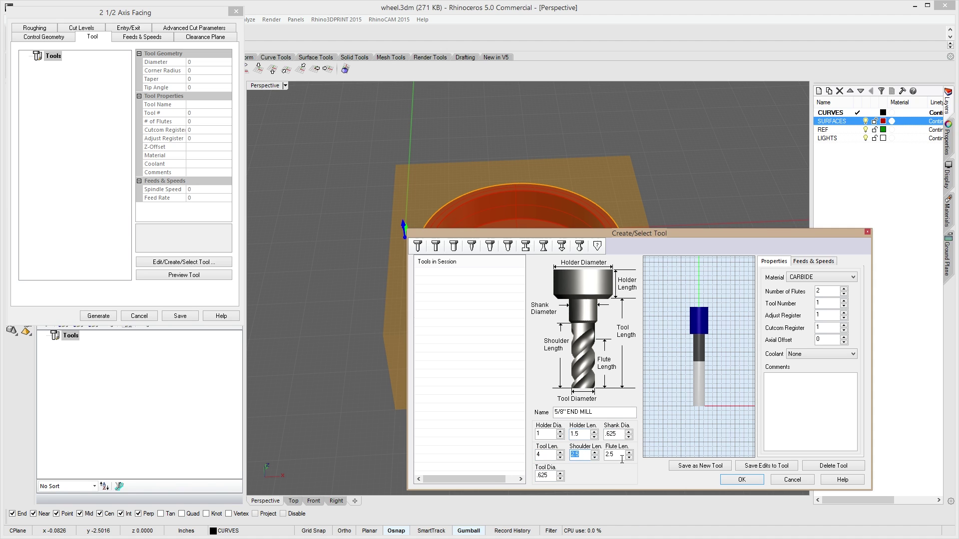
key("Tab")
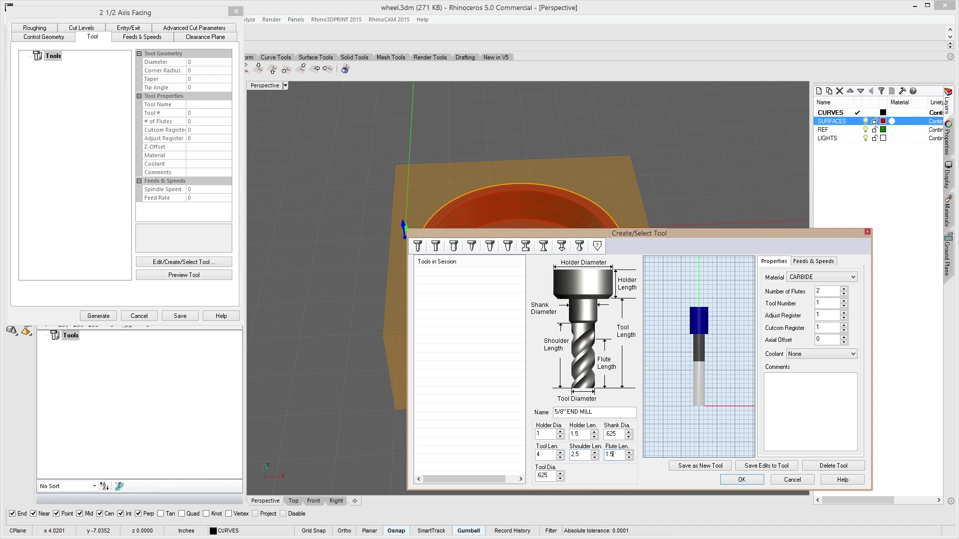
key("Tab")
double_click(540, 454)
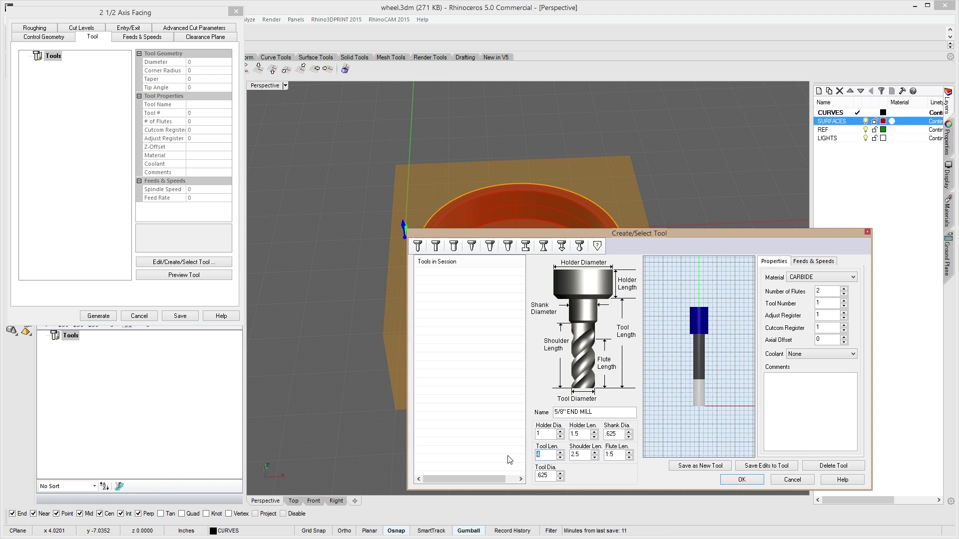
type("2")
key("Tab")
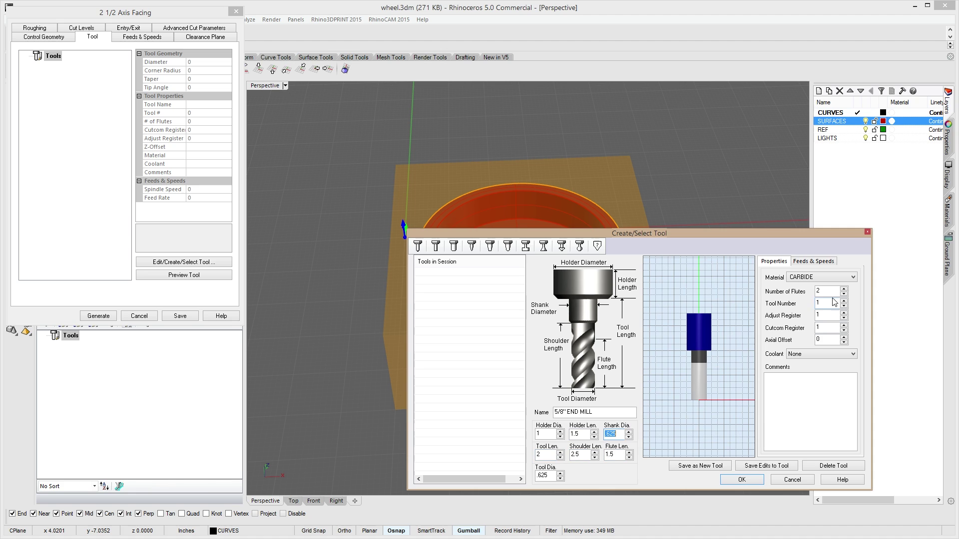
Give the end mill 3 flutes and set its coolant to Flood.
double_click(822, 291)
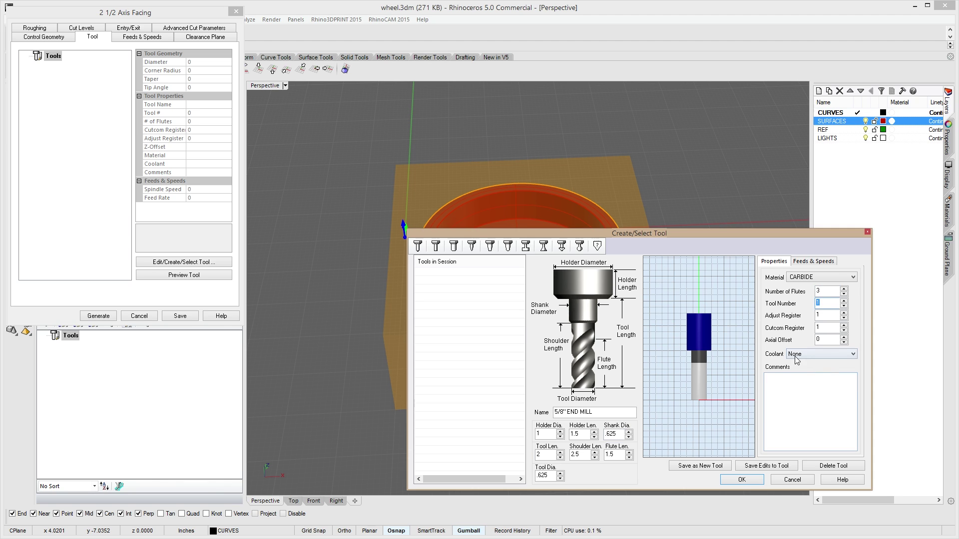
left_click(800, 353)
left_click(812, 370)
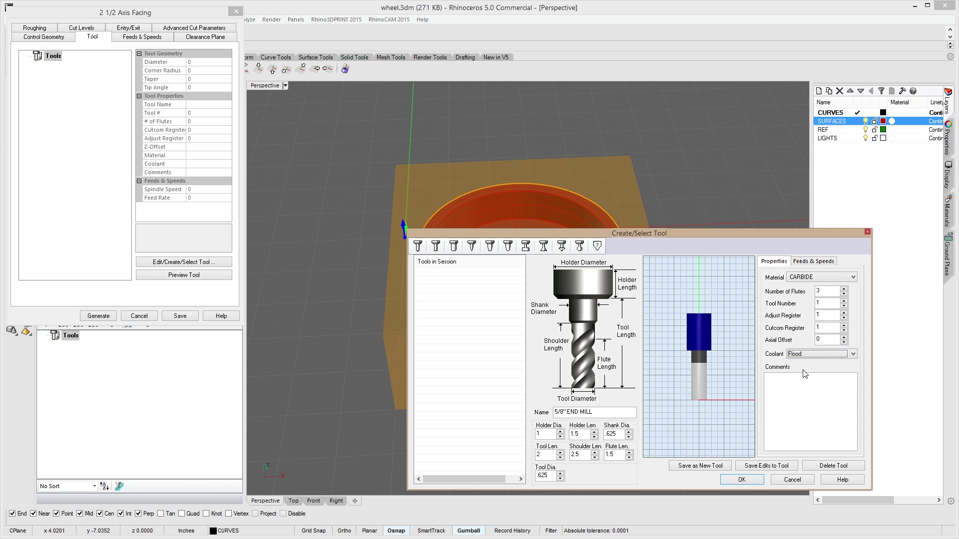
Load the end mill's feeds and speeds from the table for ALUMINUM - 6061 stock, with a surface speed of 1200 ft/min.
left_click(814, 261)
left_click(800, 448)
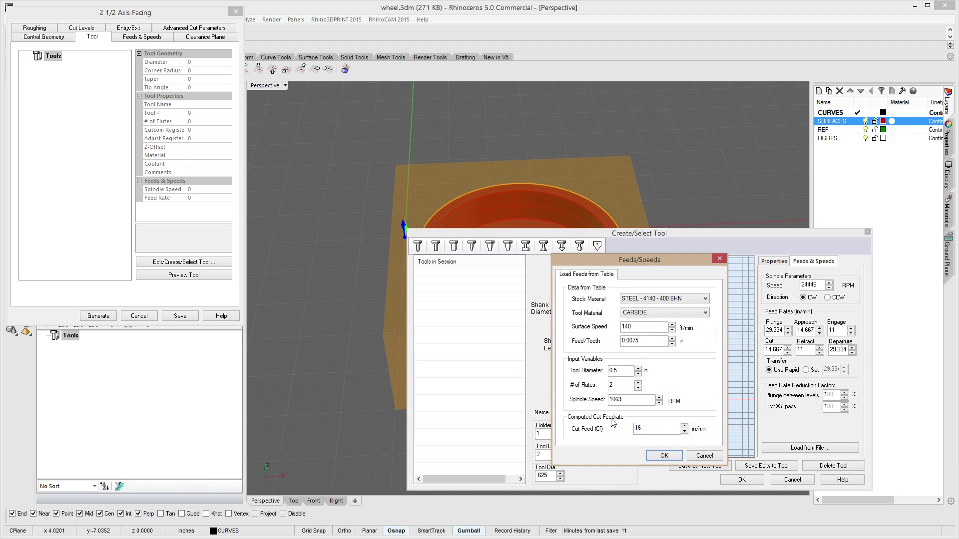
left_click(659, 298)
scroll(667, 312, "up", 5)
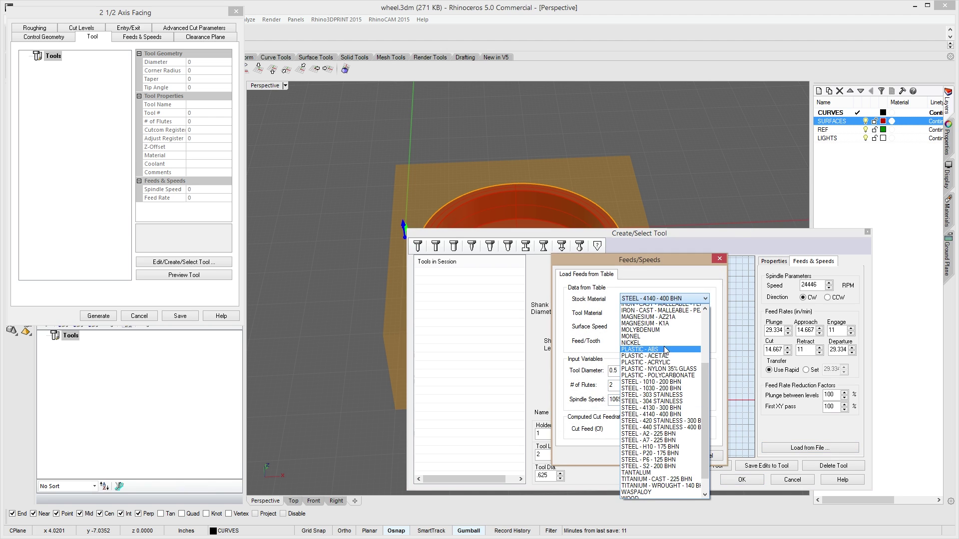
left_click(661, 320)
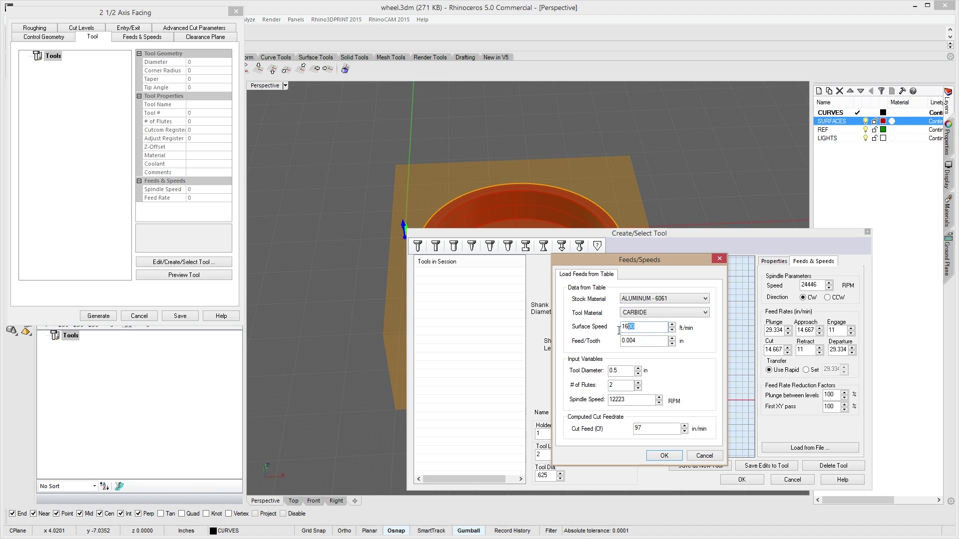
left_click_drag(619, 330, 575, 337)
type("1200")
left_click(656, 343)
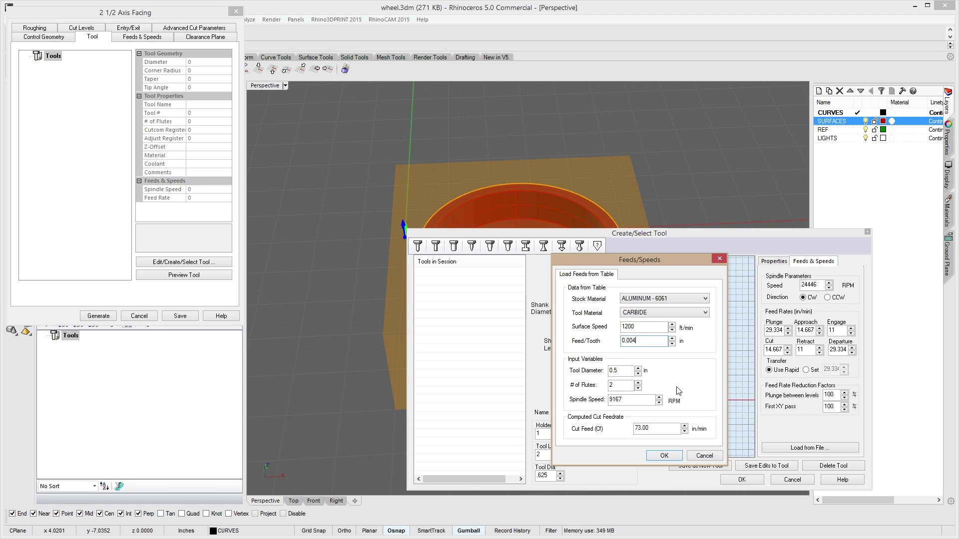
Calculate the feeds for a 0.625 inch tool diameter and 3 flutes, apply them, and save the end mill as a new tool.
left_click(630, 371)
key("BackSpace")
type("62")
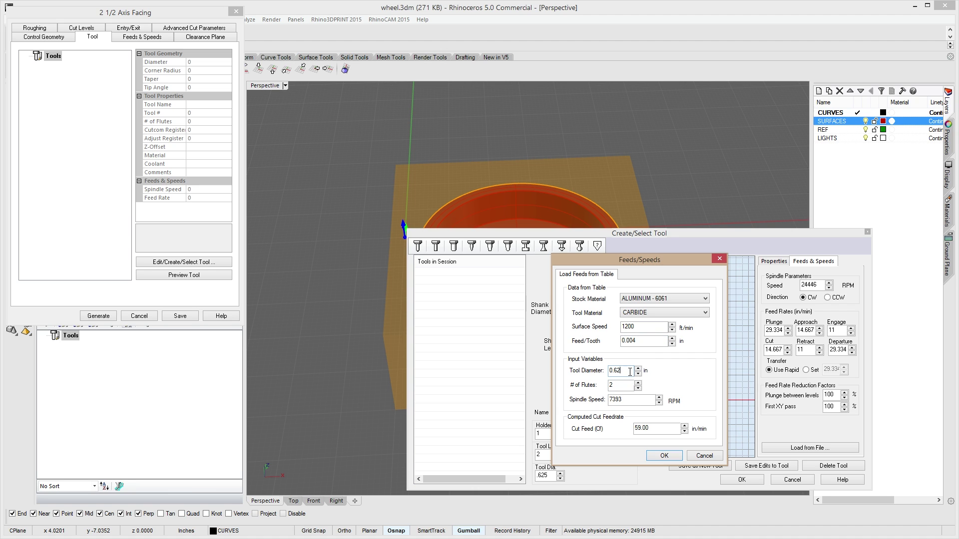
key("Tab")
key("Tab")
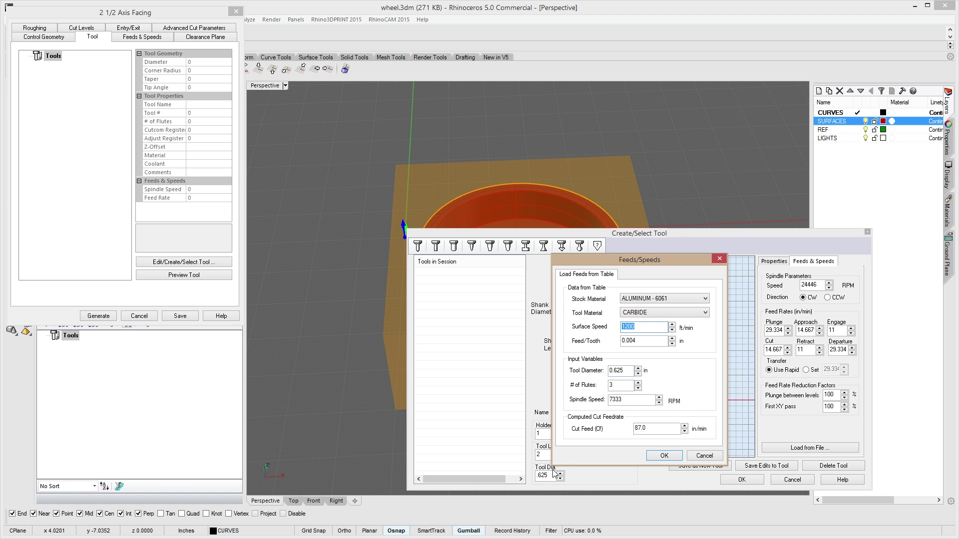
left_click(663, 455)
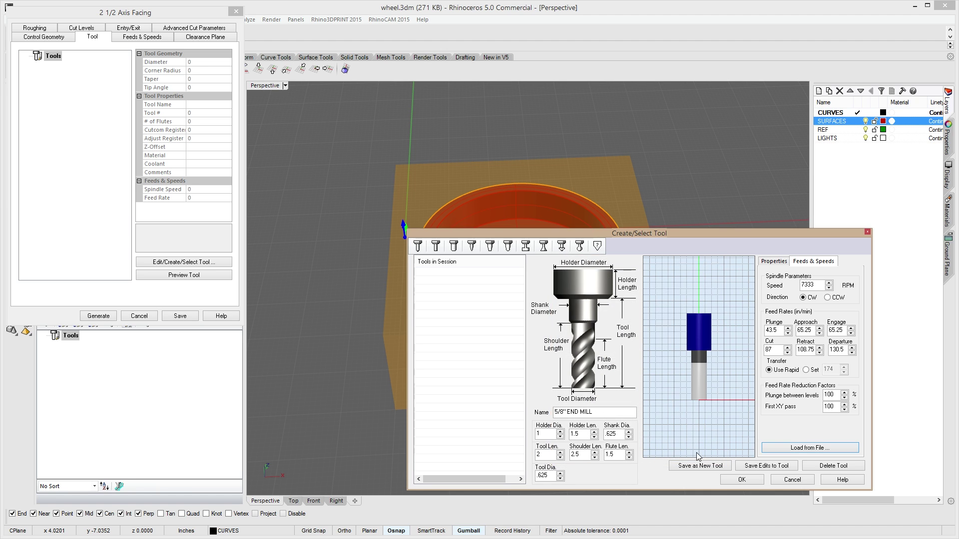
left_click(716, 470)
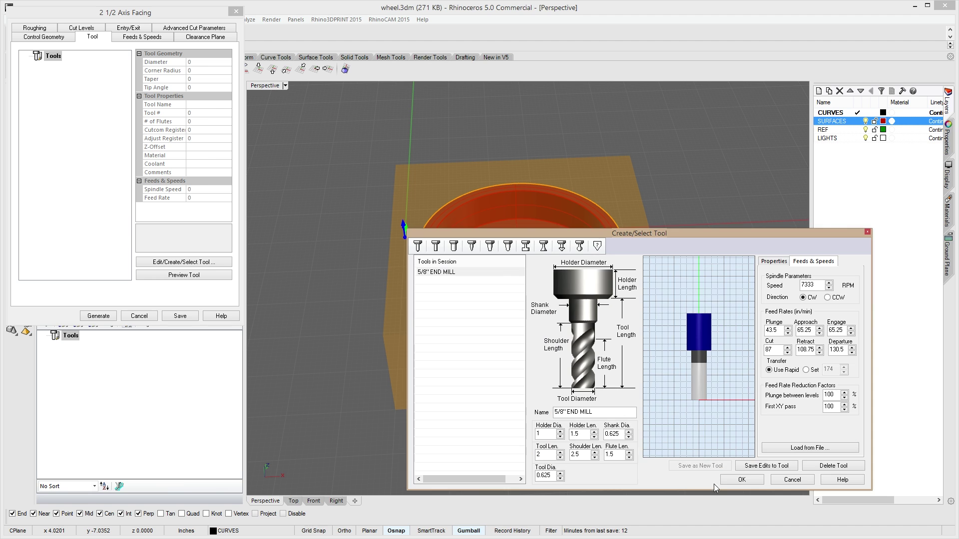
Accept the 5/8" end mill as the facing tool and review the operation's feeds and speeds and clearance plane.
left_click(742, 480)
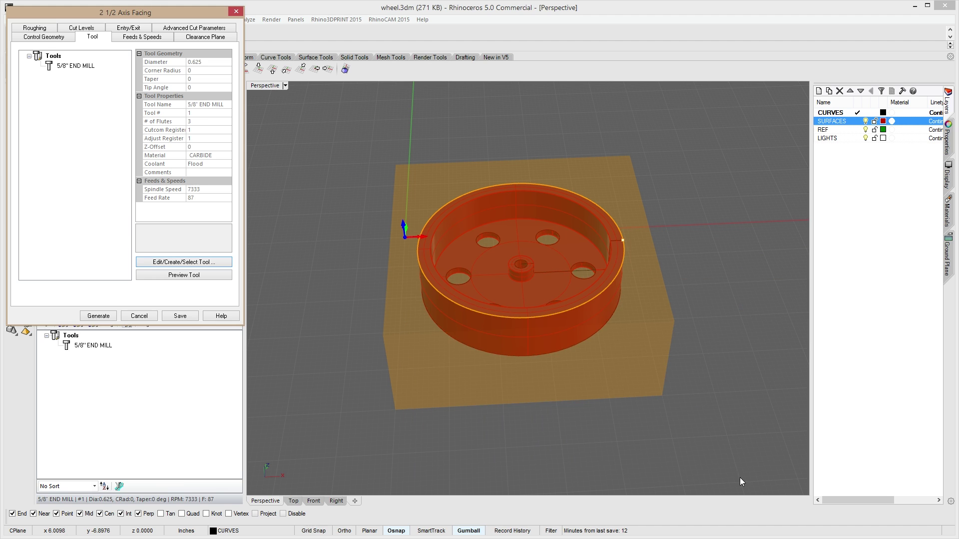
left_click(141, 36)
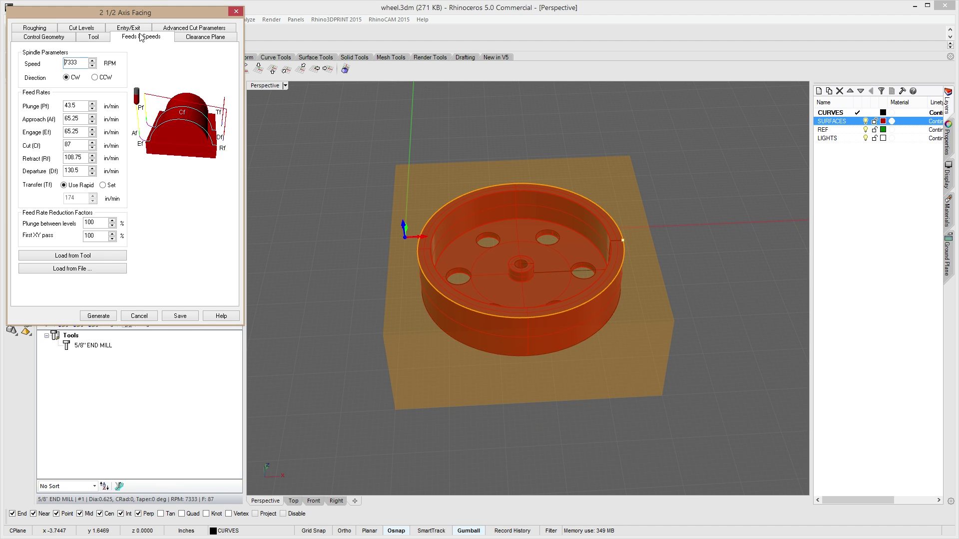
left_click(215, 37)
right_click_drag(490, 203, 529, 215)
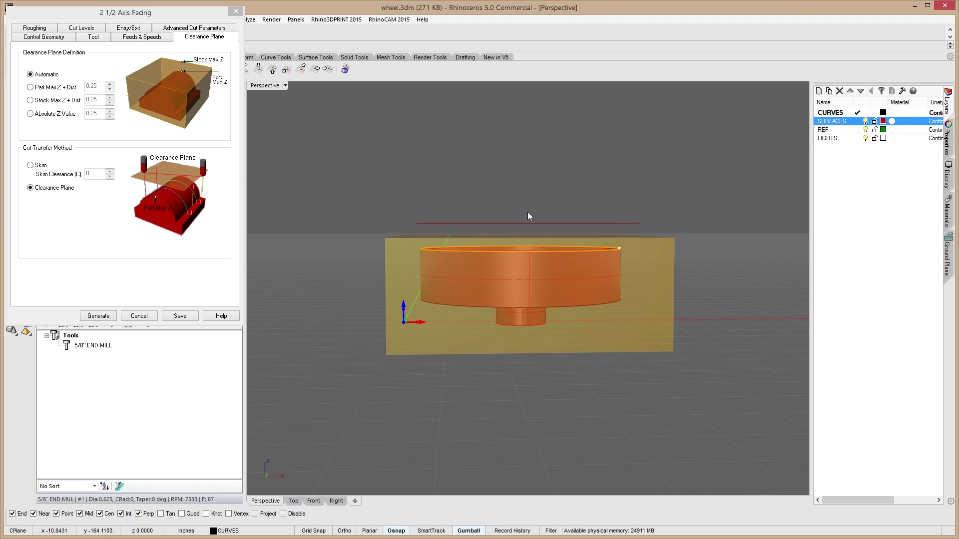
Set the facing operation's stepover distance to 50 percent of the tool diameter.
left_click(36, 29)
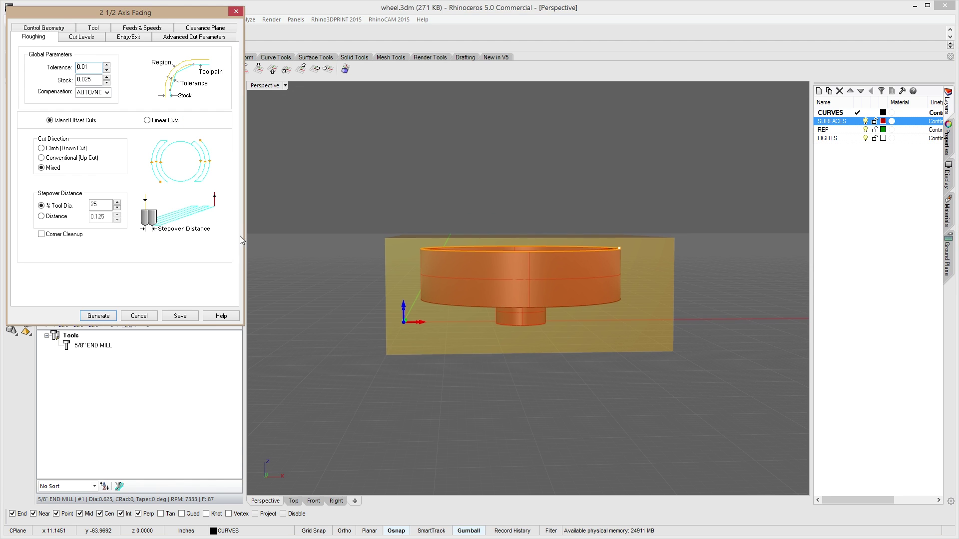
right_click_drag(415, 233, 441, 295)
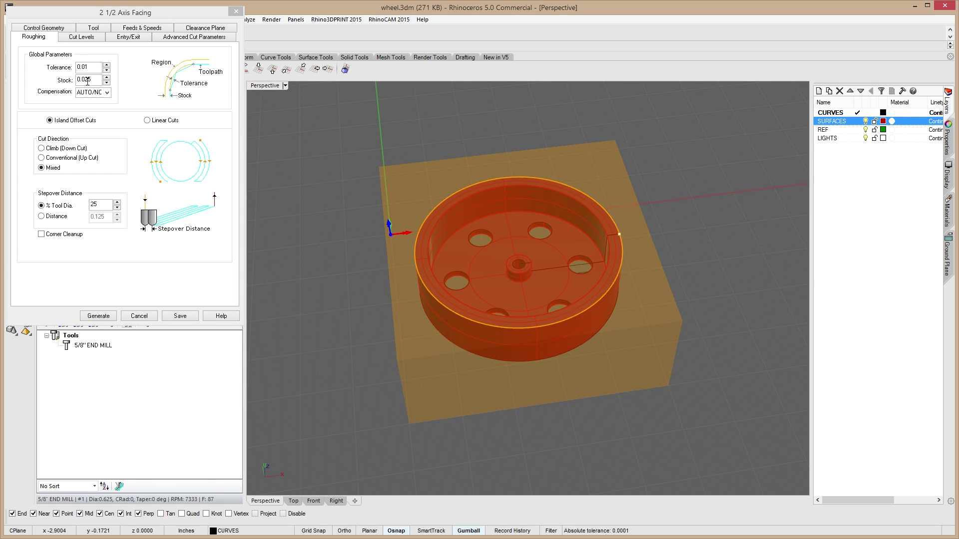
left_click_drag(104, 205, 60, 207)
type("50")
key("Tab")
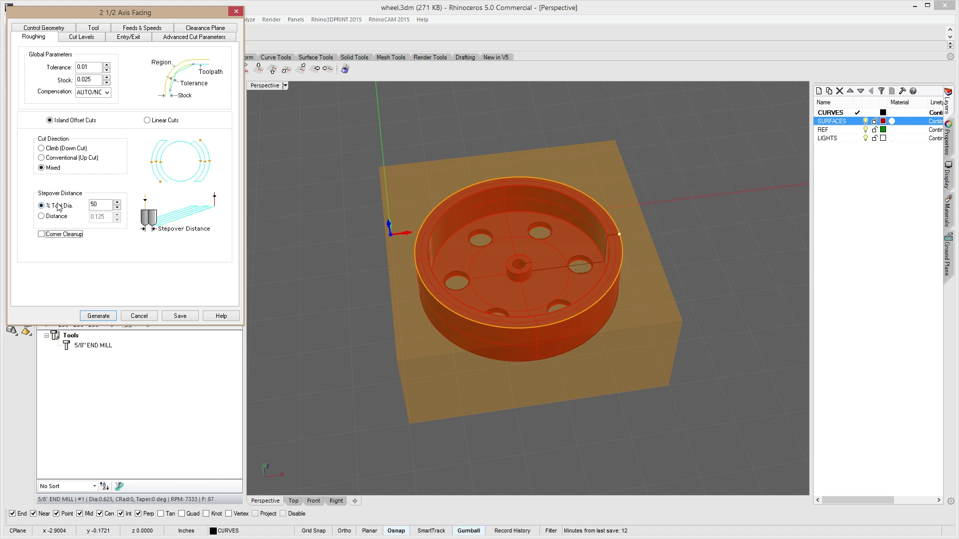
Set the location of the cut geometry to At Bottom for the facing cut levels.
left_click(84, 37)
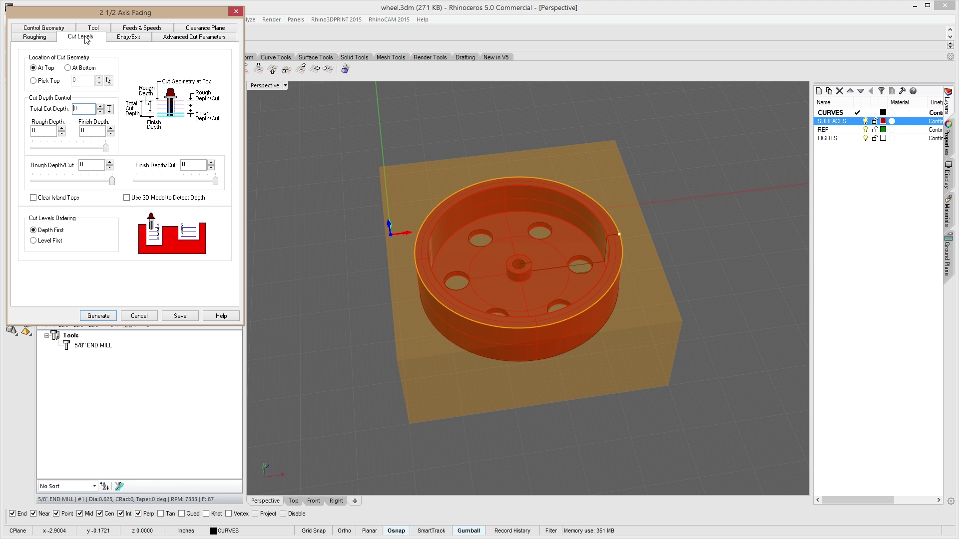
right_click_drag(445, 303, 517, 333)
left_click(83, 68)
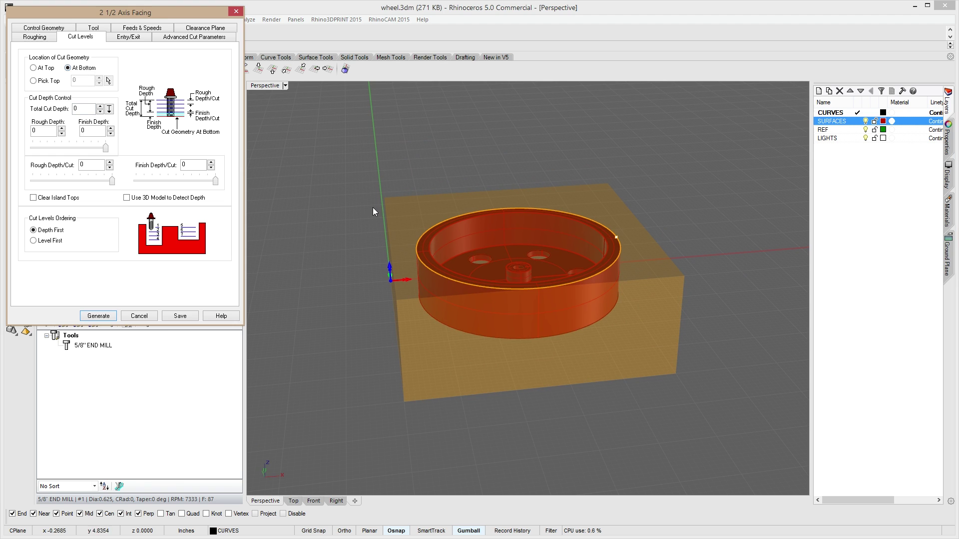
right_click_drag(373, 207, 523, 275)
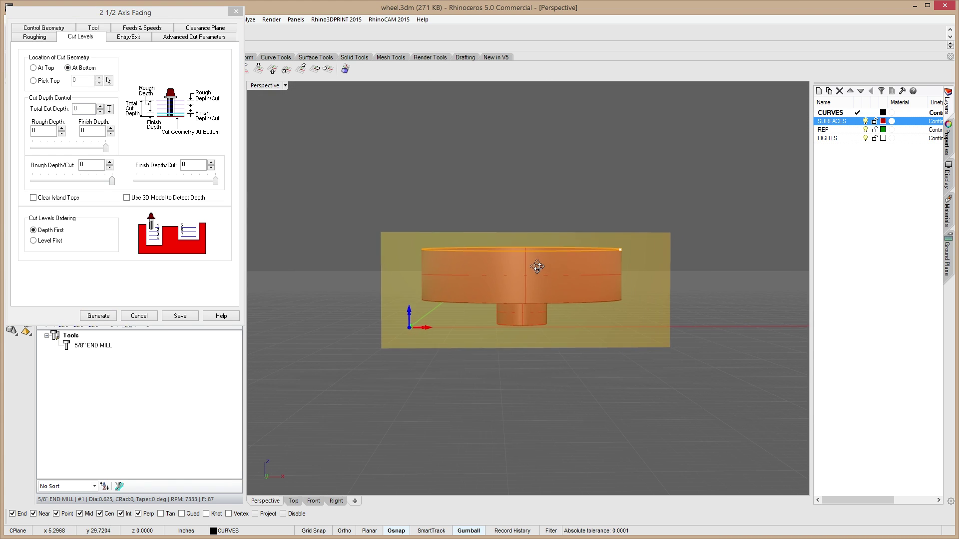
right_click_drag(583, 275, 507, 379)
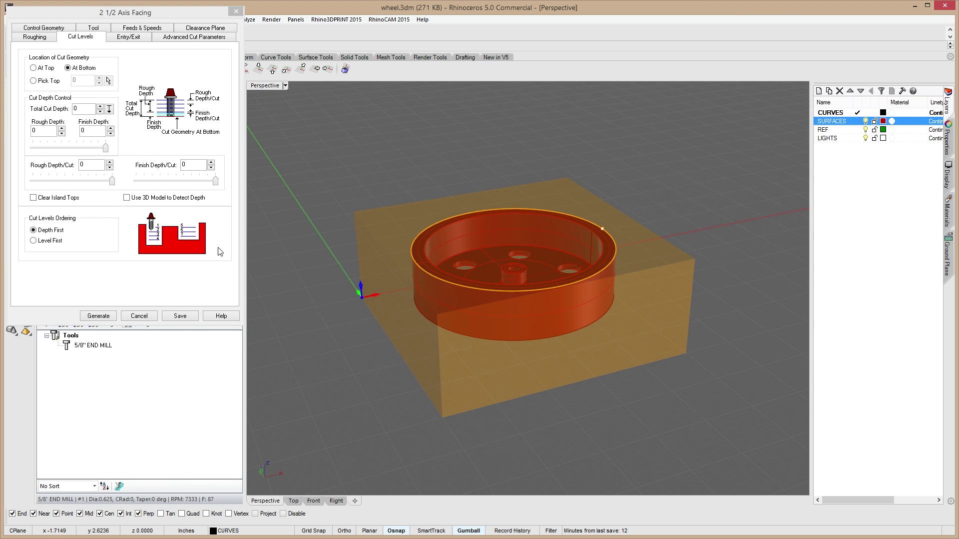
Set the facing operation's total cut depth to .25 and its rough depth per cut to 0.1.
left_click(88, 110)
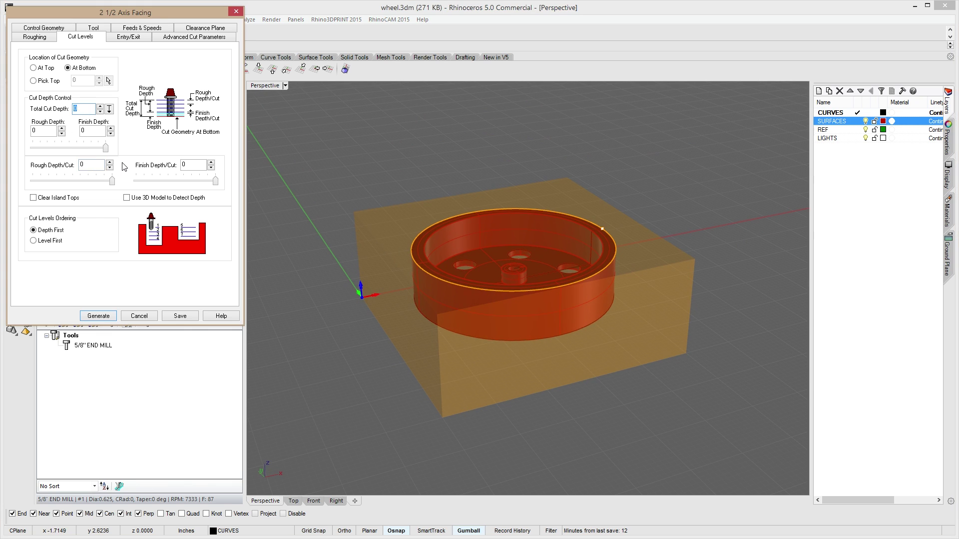
key("BackSpace")
type(".25")
key("Tab")
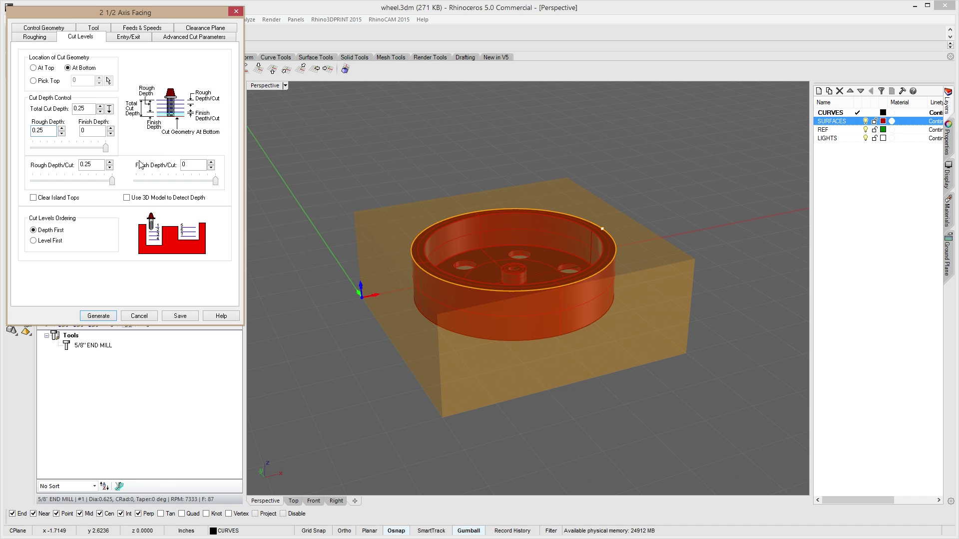
left_click(54, 185)
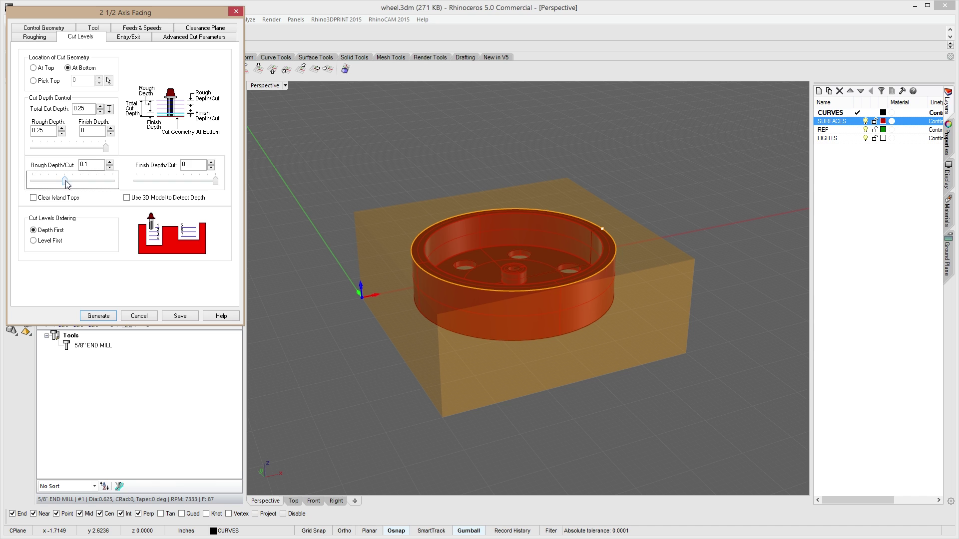
left_click_drag(64, 181, 61, 186)
Use Along Path 3D Entry for the facing cuts and enable arc fitting with a fitting tolerance of .002.
left_click(131, 38)
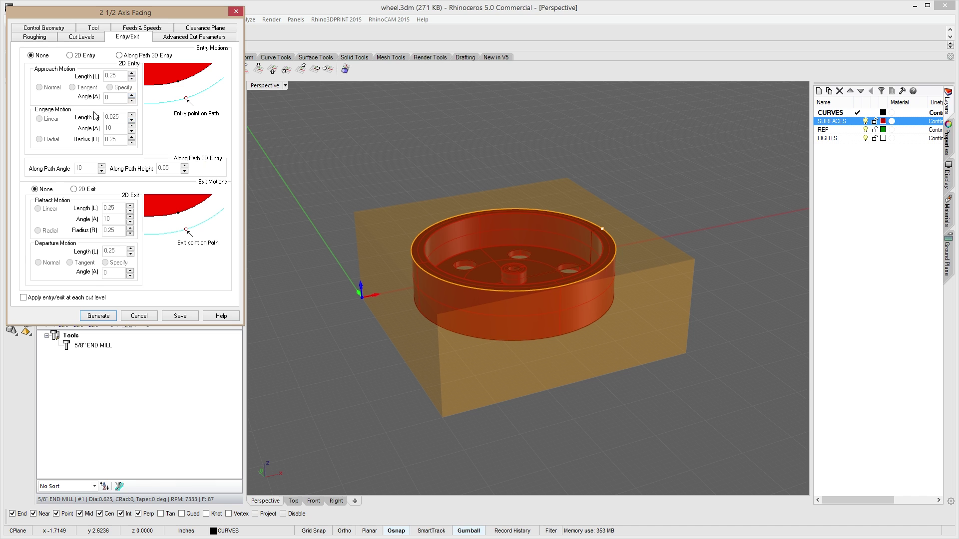
left_click(120, 56)
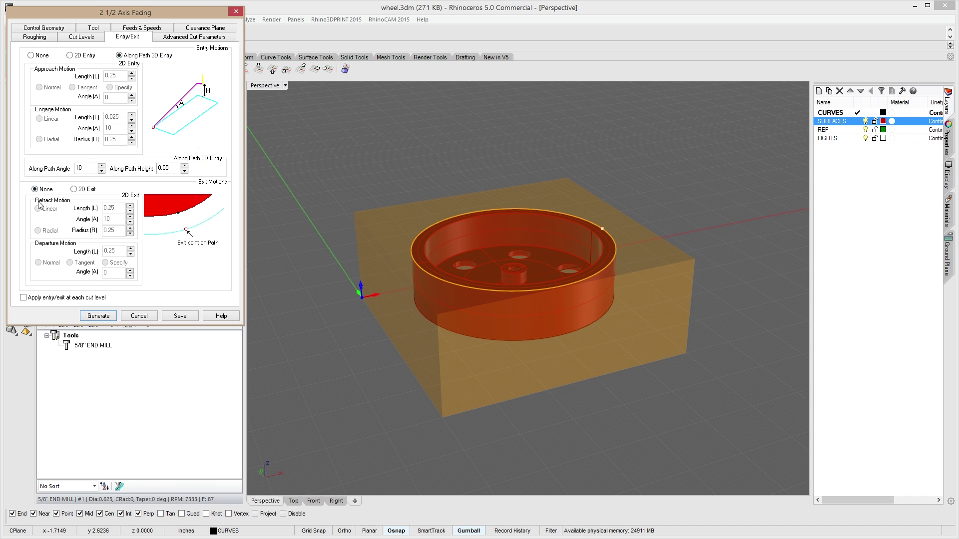
left_click(172, 38)
left_click(65, 114)
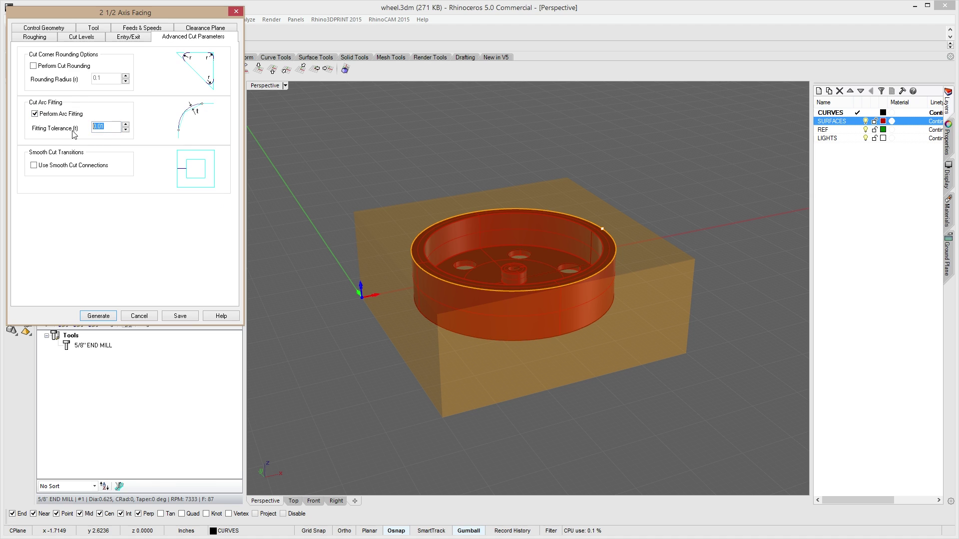
type(".002")
key("Tab")
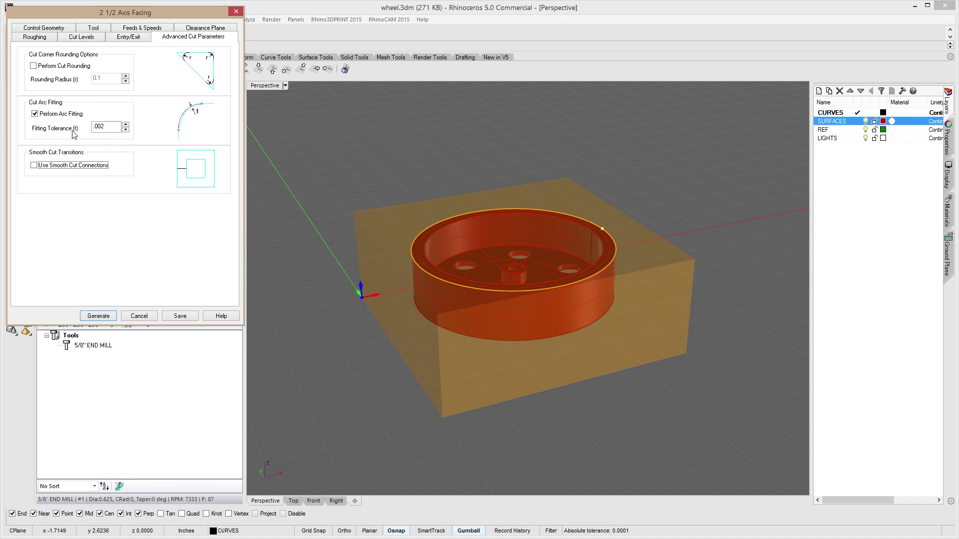
Enable smooth cut connections and generate the facing toolpath on the wheel's top.
left_click(59, 169)
left_click(102, 319)
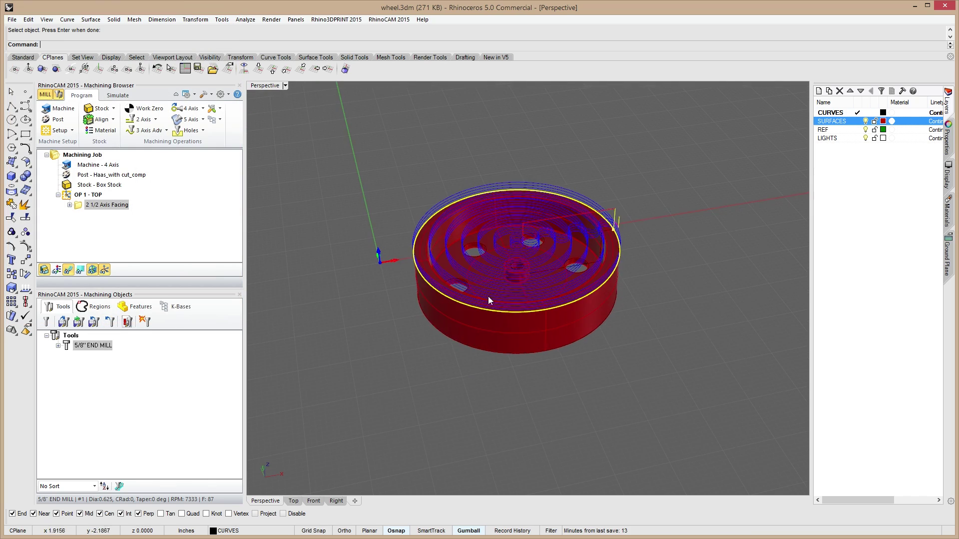
scroll(501, 250, "up", 8)
right_click_drag(564, 301, 595, 265)
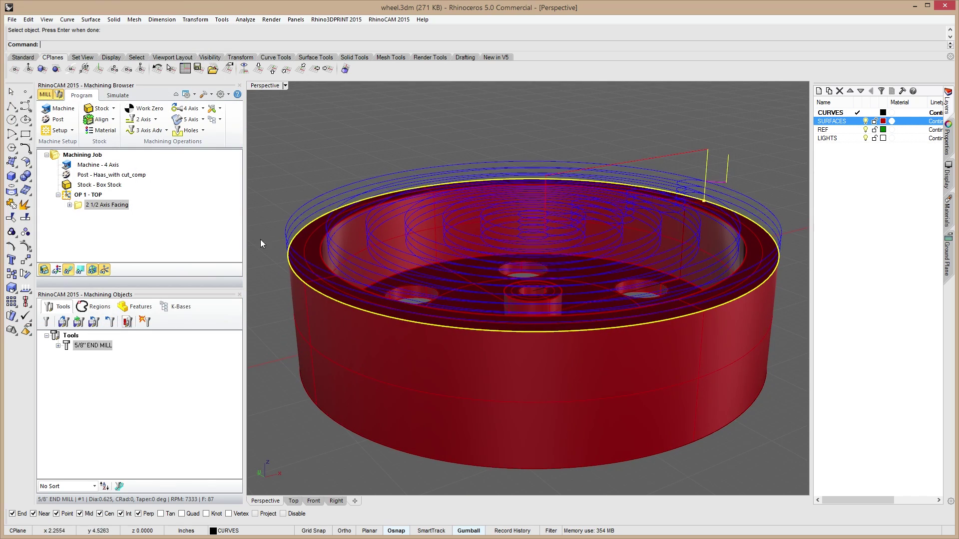
right_click_drag(552, 325, 642, 274)
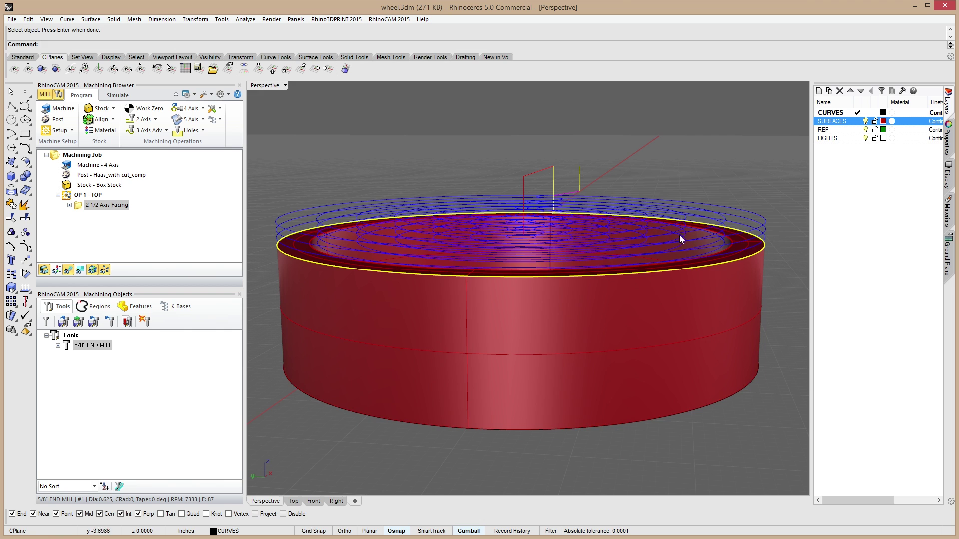
right_click_drag(680, 236, 595, 290)
scroll(595, 290, "down", 6)
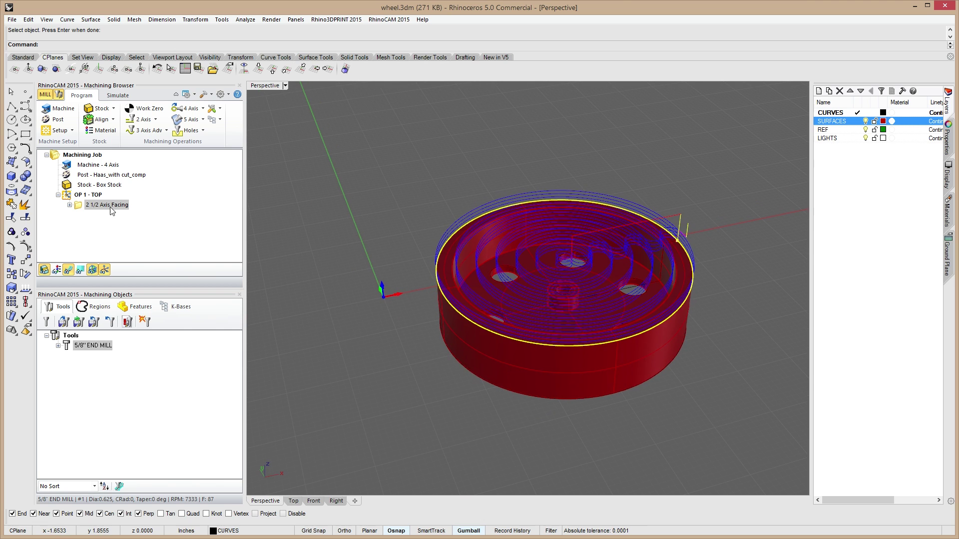
Simulate the facing operation on the box stock, adjusting the playback speed while it runs.
left_click(121, 99)
right_click_drag(523, 328, 548, 314)
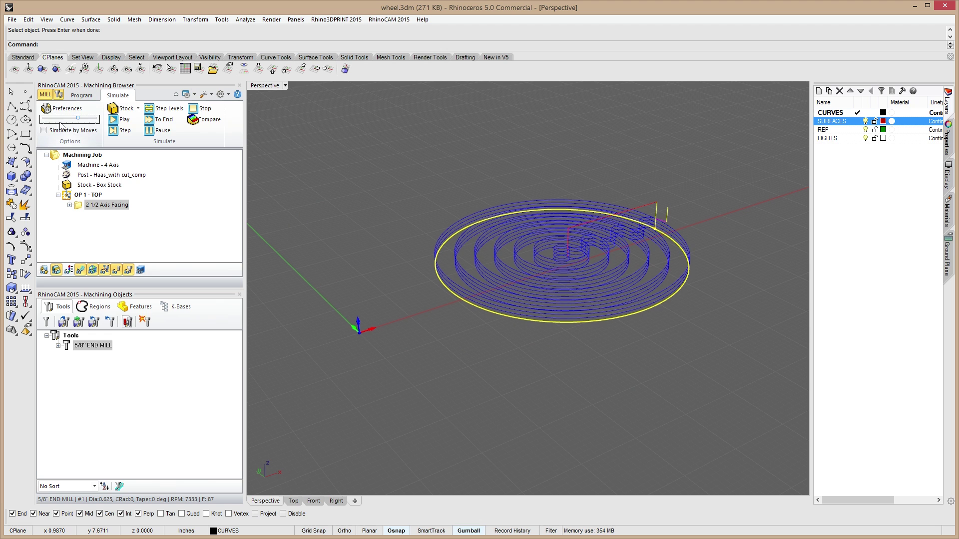
left_click(122, 120)
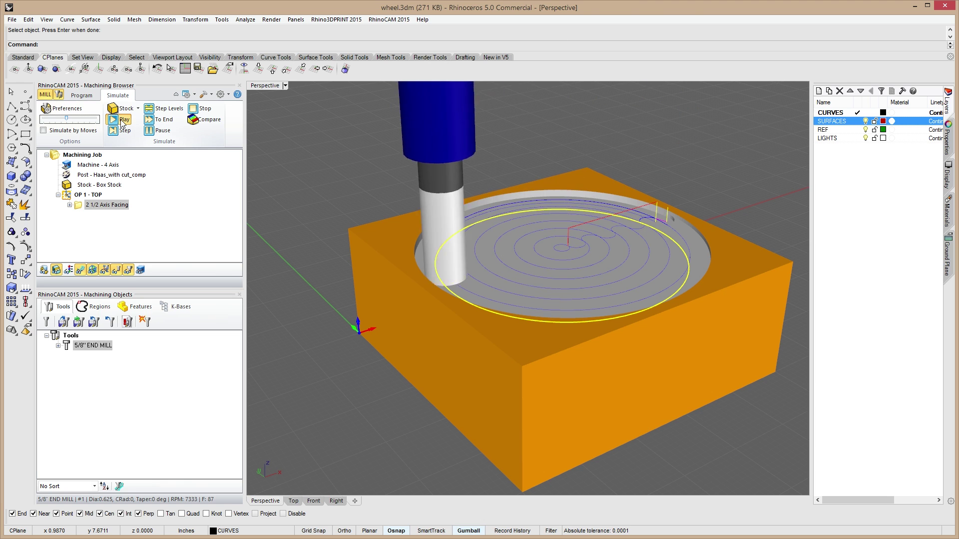
left_click_drag(66, 118, 88, 119)
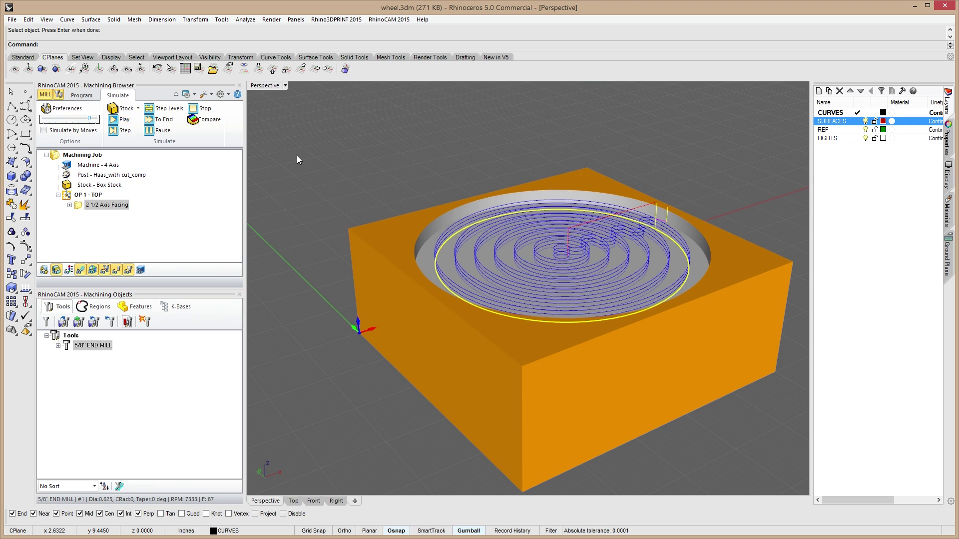
right_click_drag(646, 265, 549, 274)
Return to programming mode and hide the facing toolpath to expose the wheel's interior.
left_click(86, 96)
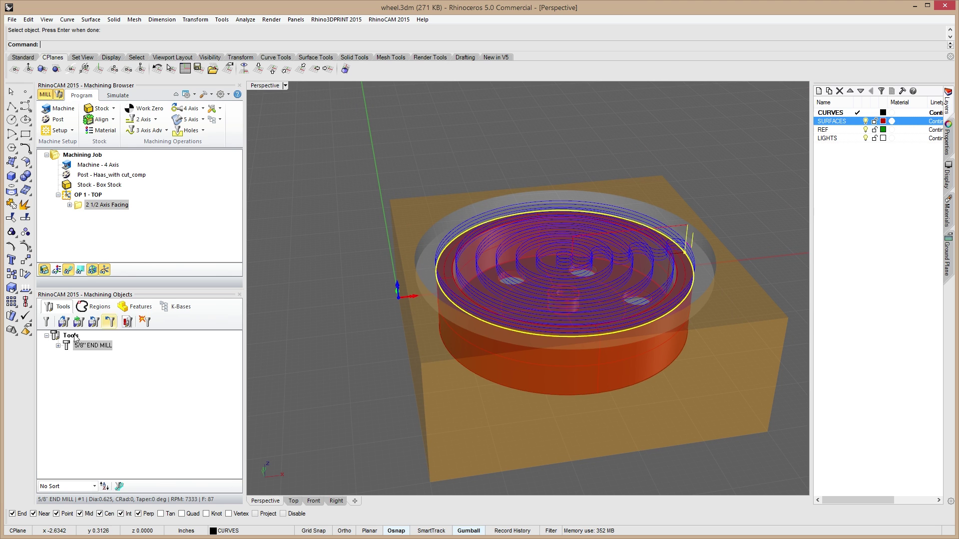
left_click(68, 271)
right_click_drag(561, 397, 479, 316)
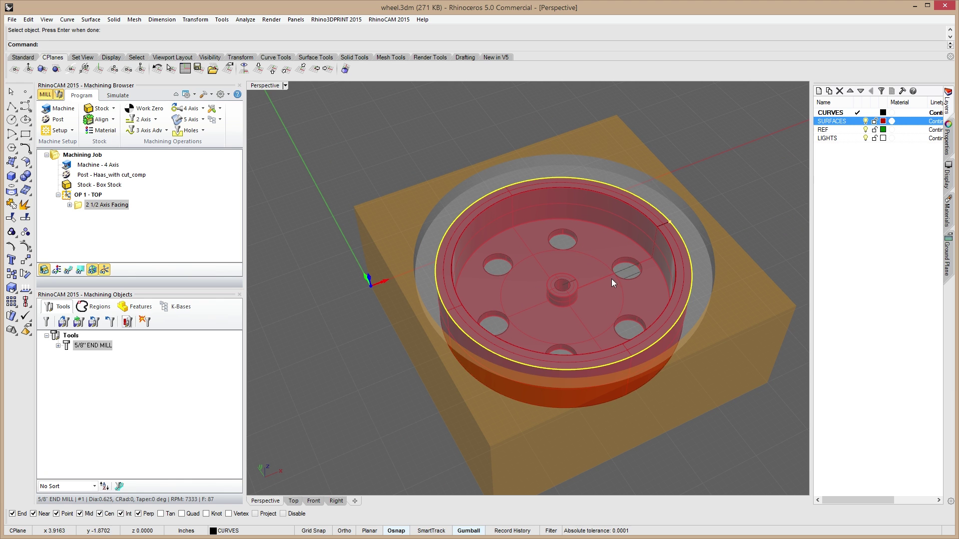
right_click_drag(574, 283, 515, 304)
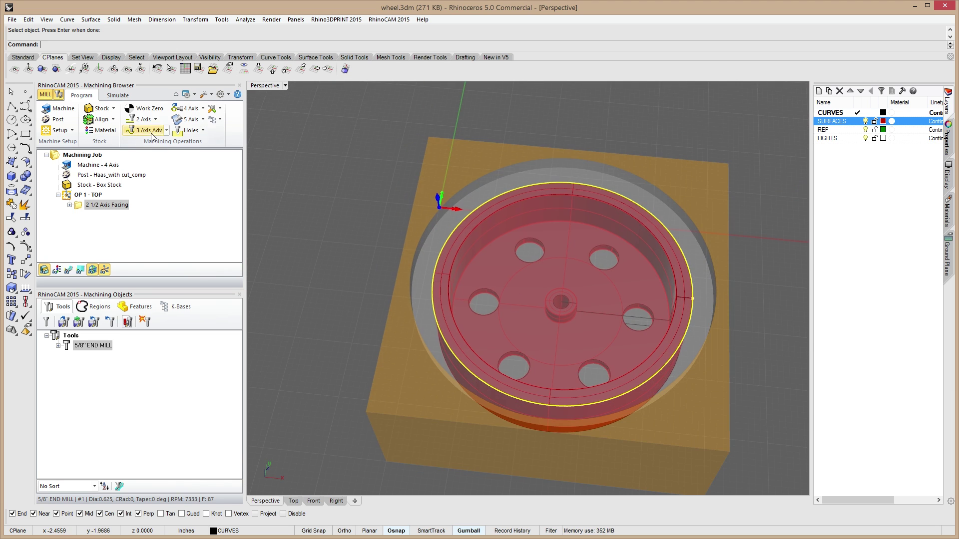
Start a 2 1/2 Axis Pocketing operation and begin selecting its drive/containment region.
left_click(145, 119)
left_click(172, 136)
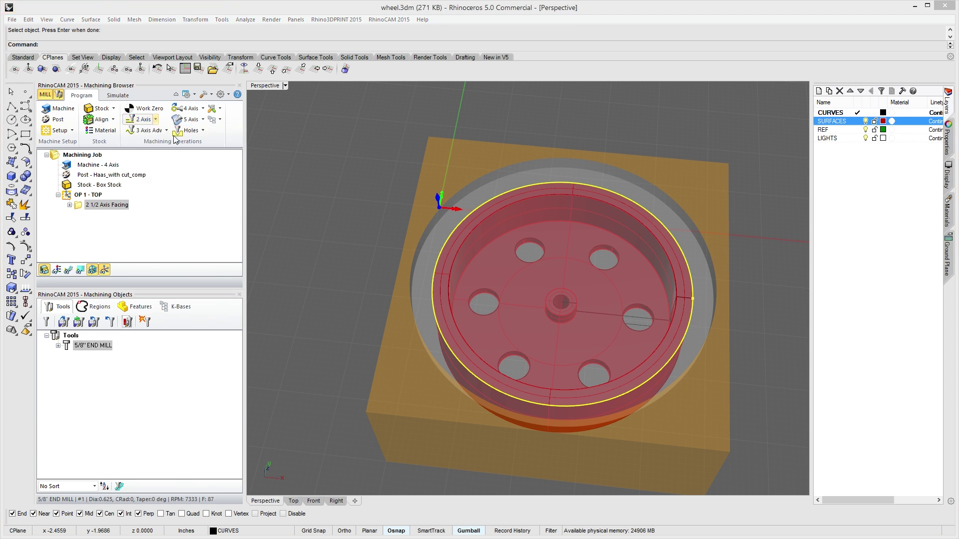
left_click(78, 241)
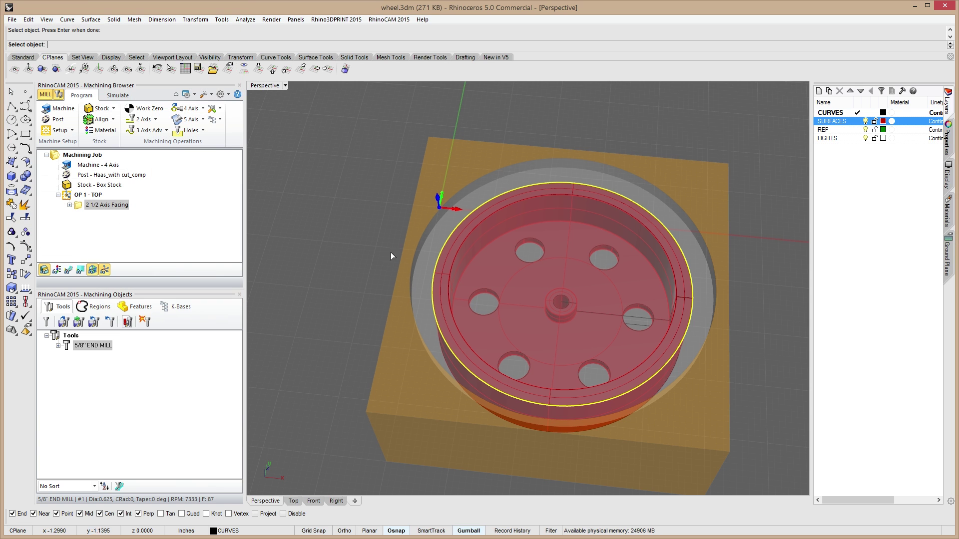
left_click(523, 227)
right_click_drag(574, 314, 599, 256)
right_click_drag(674, 327, 413, 319)
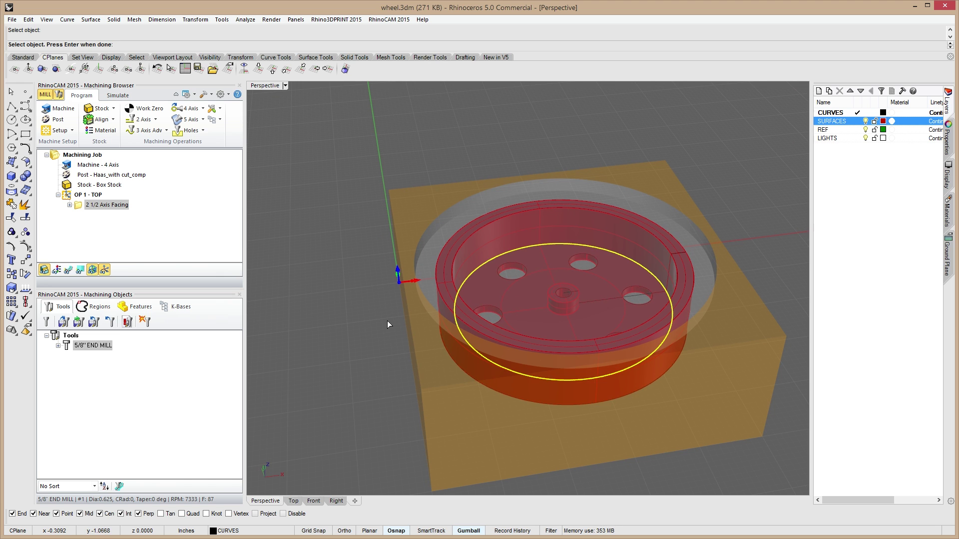
right_click_drag(482, 311, 521, 376)
left_click(528, 231, "ctrl")
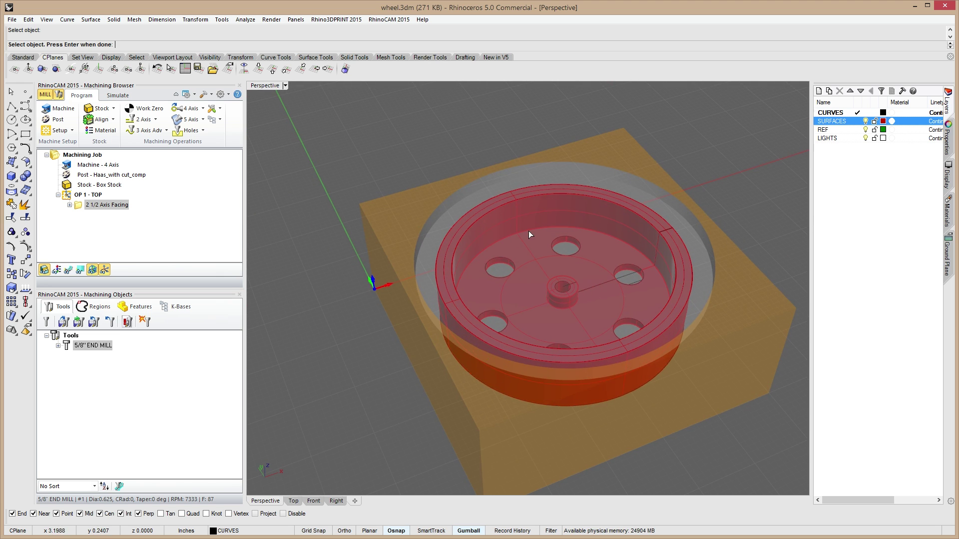
Pick the inner circle on the wheel's top rim as the drive region and generate the pocketing operation with the 5/8" end mill.
left_click(535, 198)
right_click_drag(527, 305, 490, 250)
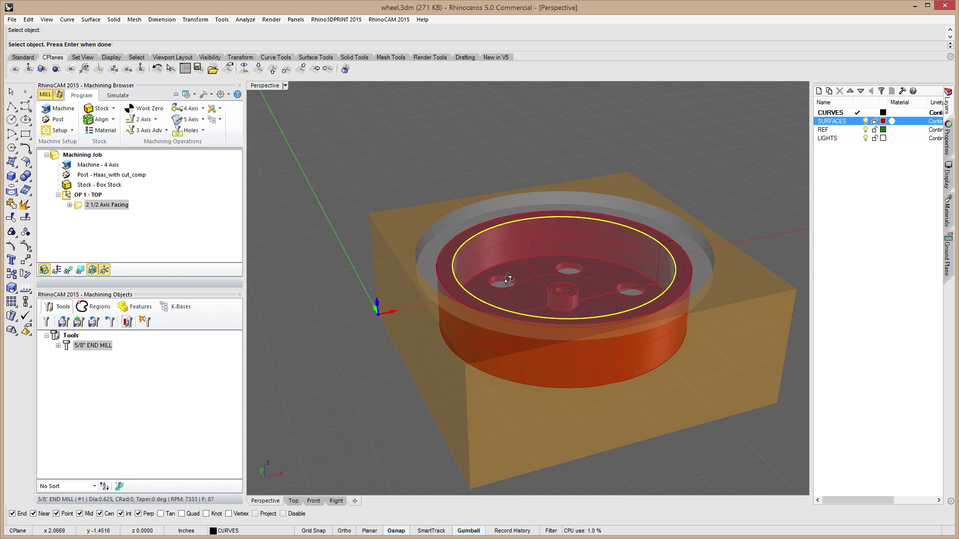
key("Return")
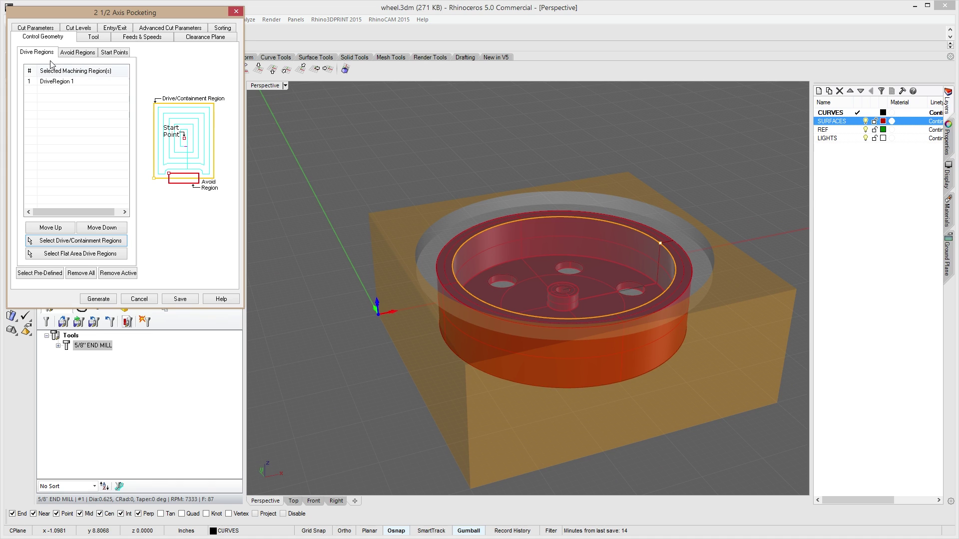
left_click(94, 37)
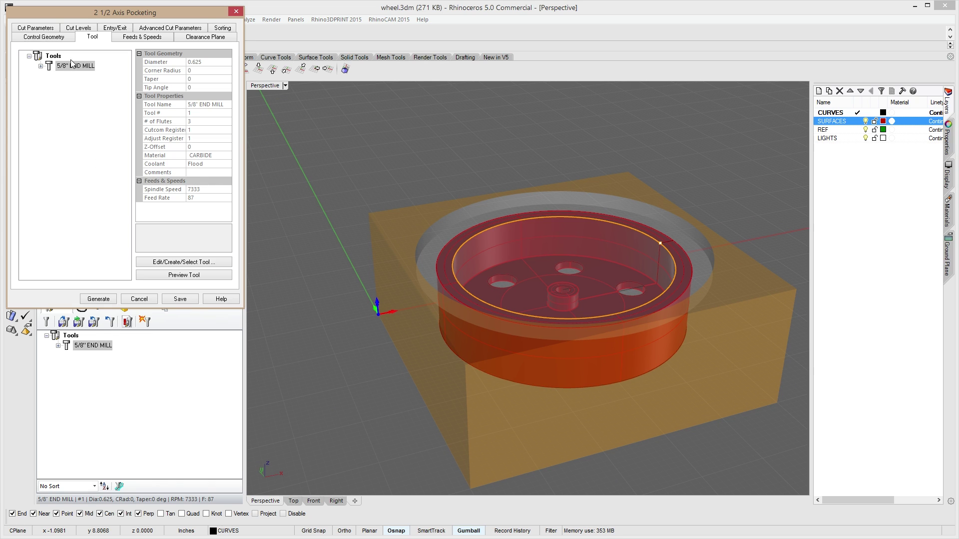
left_click(97, 299)
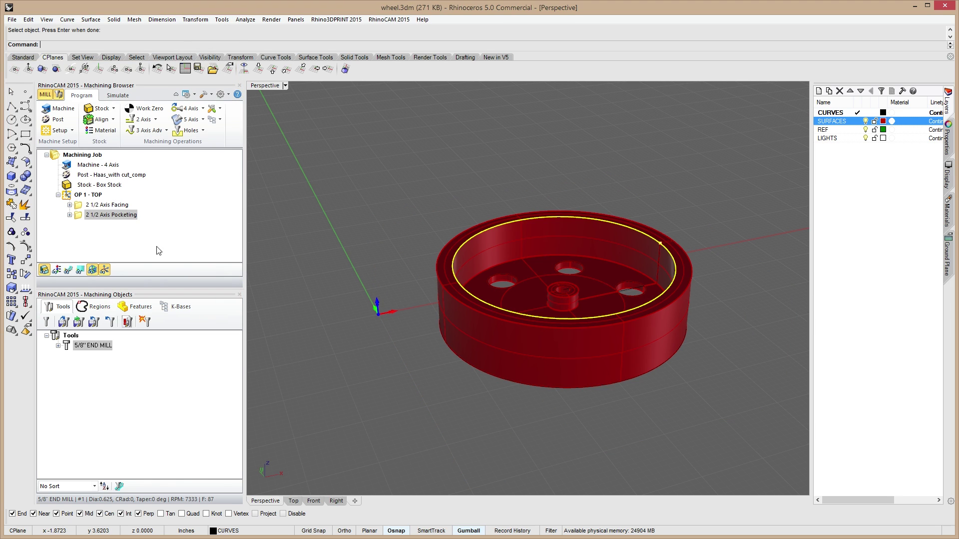
Open the 2 1/2 Axis Pocketing operation's settings, review its tool and feeds, and set the cut tolerance to 0.001 and stock to 0.
double_click(87, 216)
left_click(92, 37)
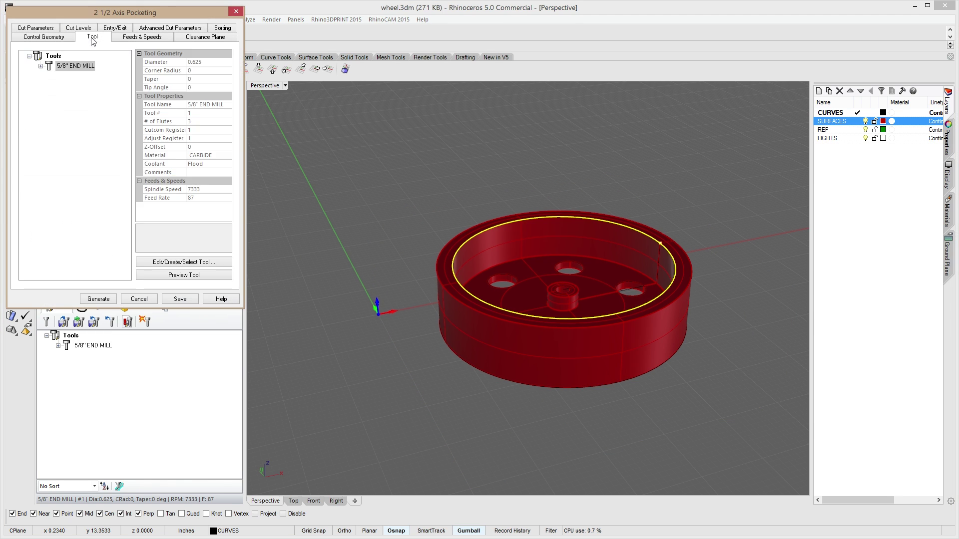
left_click(131, 39)
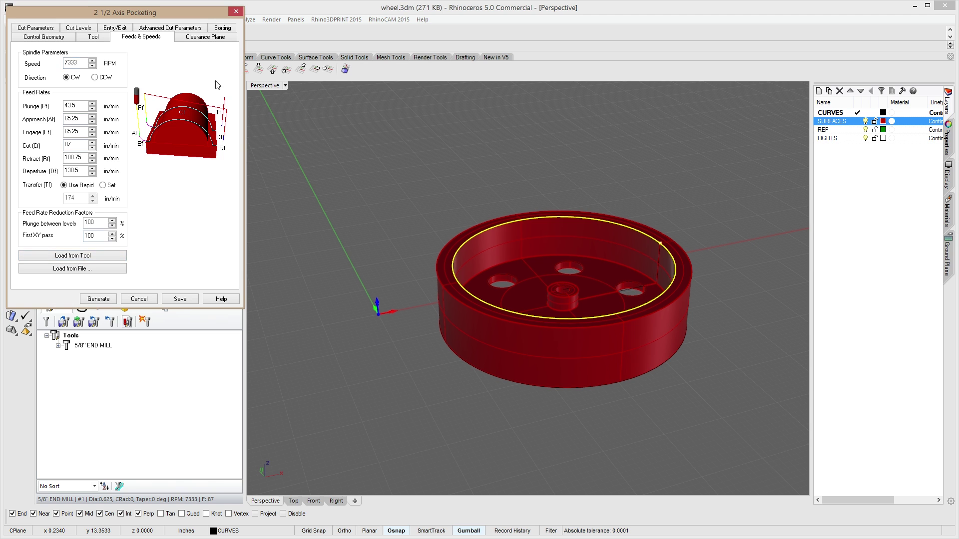
left_click(211, 37)
left_click(36, 28)
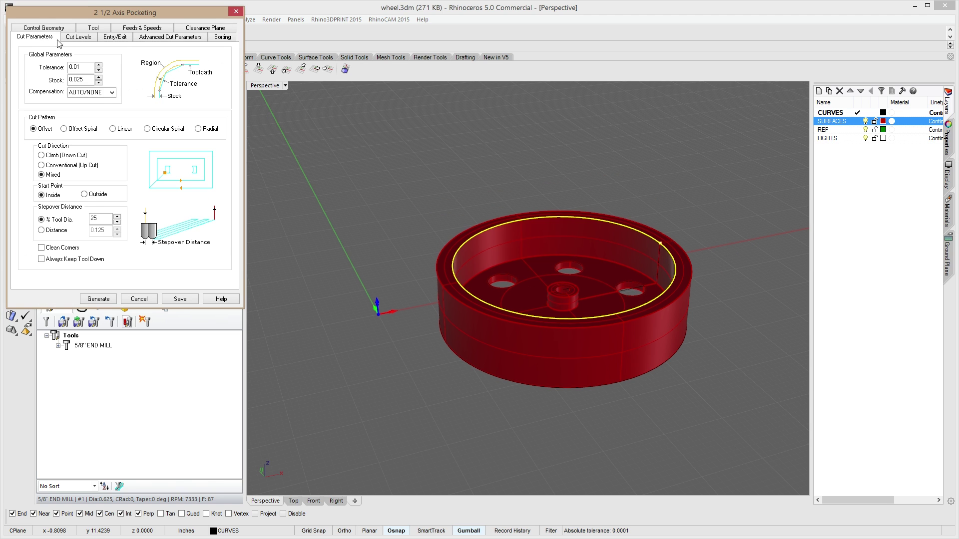
right_click_drag(359, 227, 529, 290)
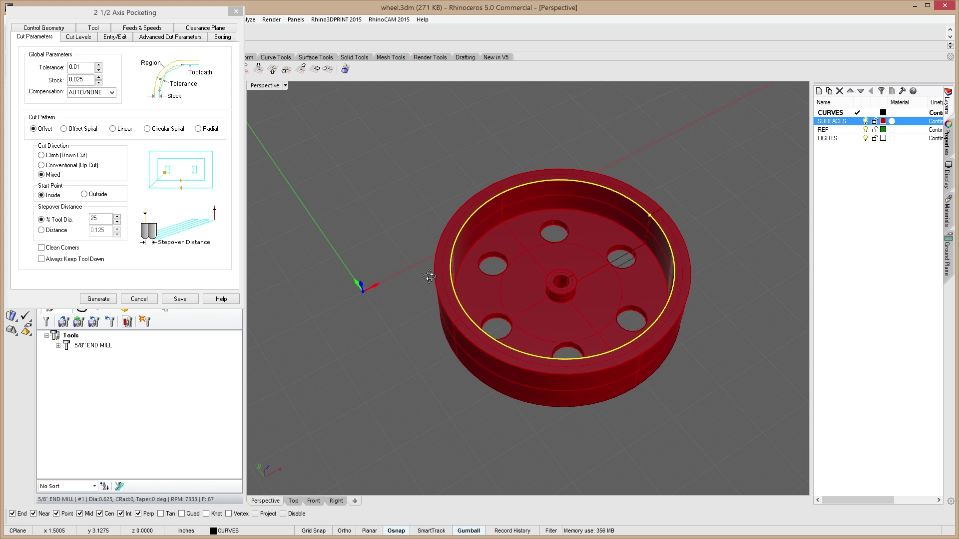
left_click(85, 79)
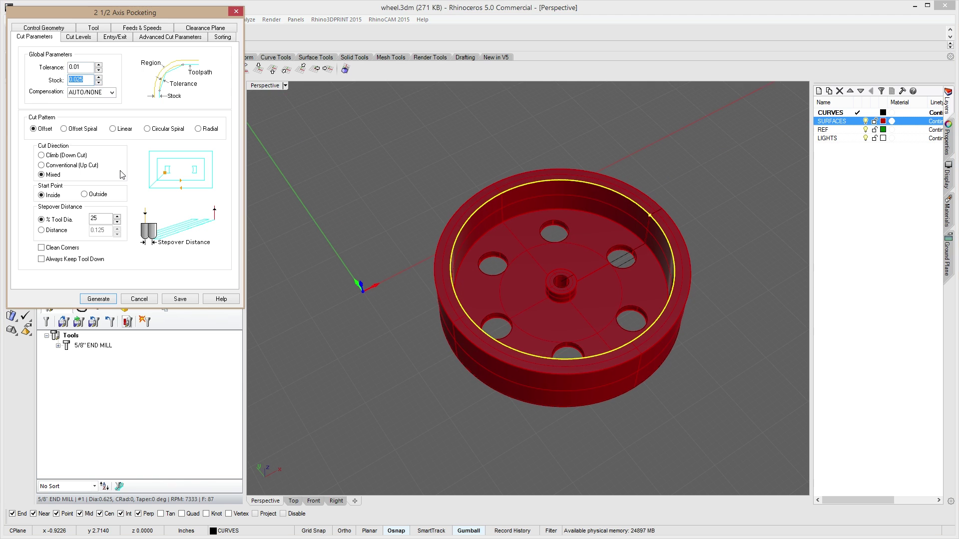
type("0")
key("Tab")
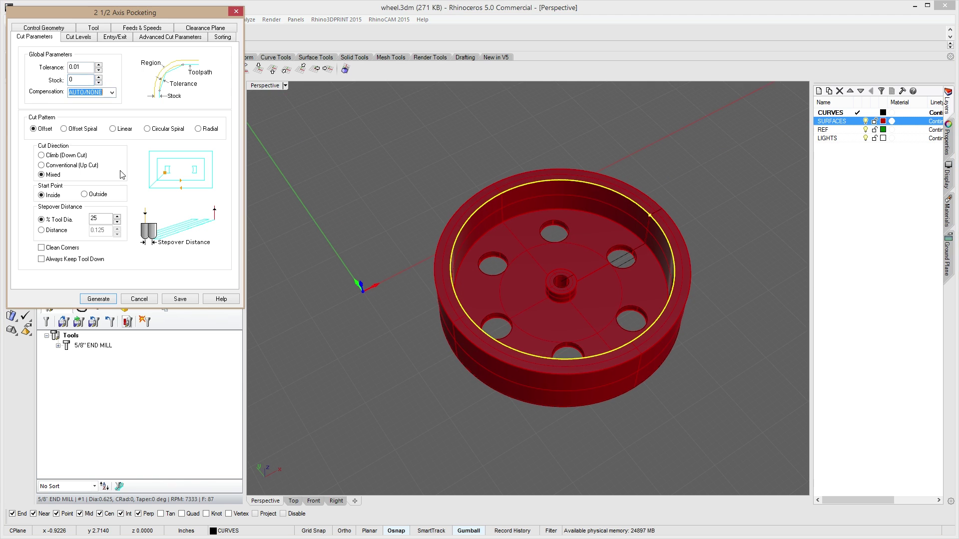
left_click(75, 67)
Set the pocketing stepover distance to 50% of the tool diameter.
double_click(94, 218)
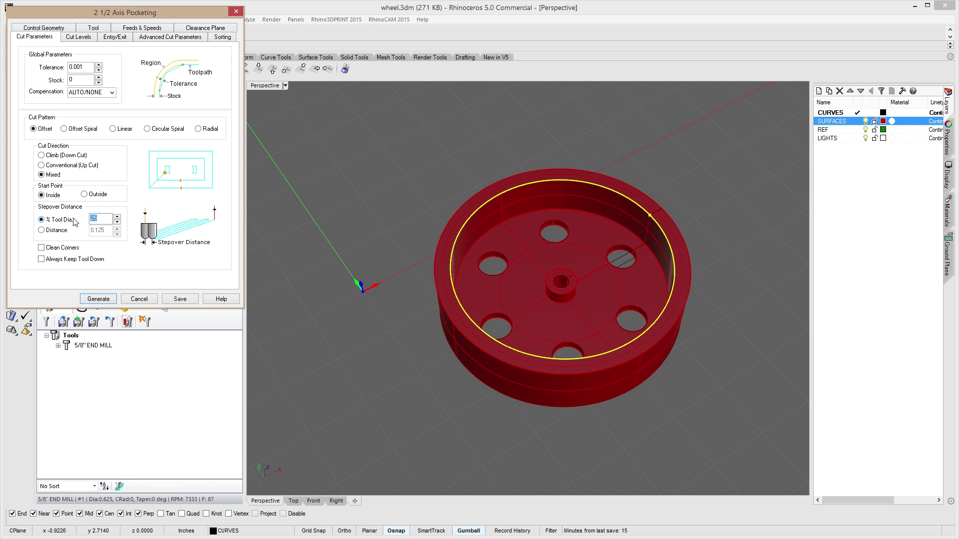
type("50")
key("Tab")
Set the total cut depth to 0.75 by picking points on the rim's inner edge and pocket floor, and adjust the rough depth per cut.
left_click(80, 37)
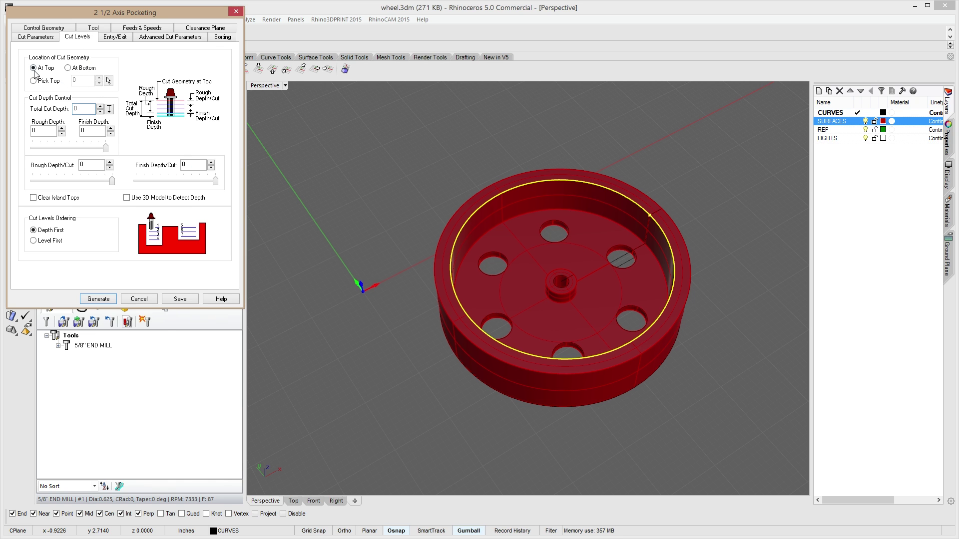
right_click_drag(562, 319, 550, 224)
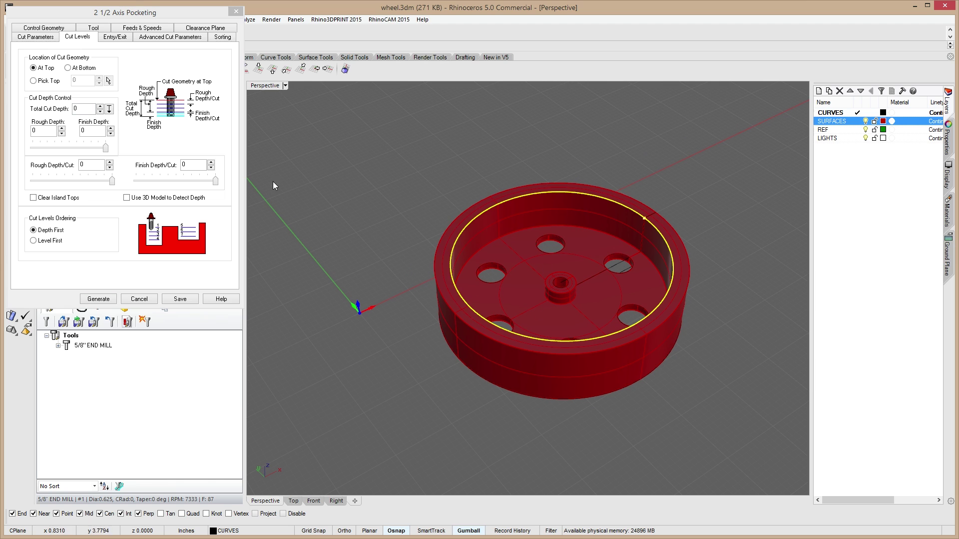
left_click(109, 112)
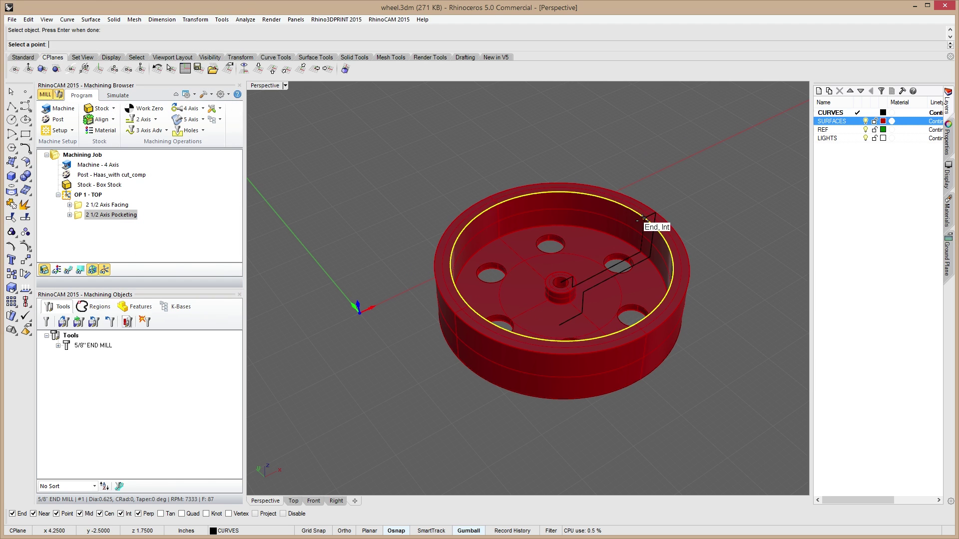
left_click(644, 219)
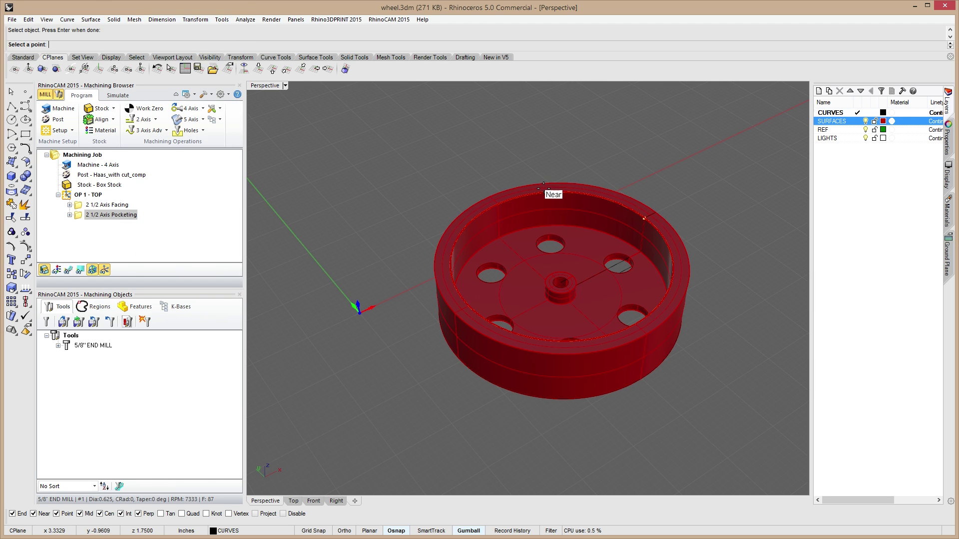
left_click(539, 225)
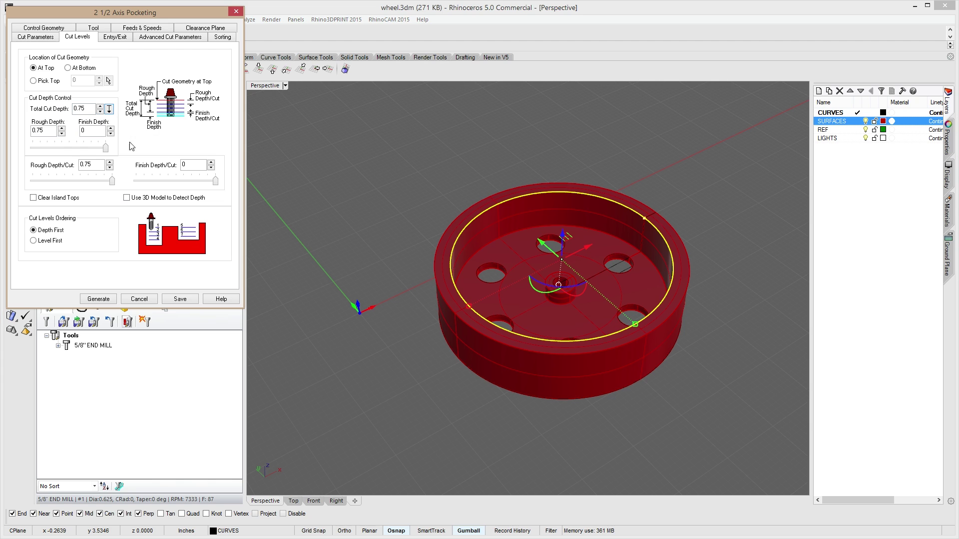
left_click(43, 186)
left_click(45, 185)
Set the engage motion to Helix, and enable arc fitting with a .002 tolerance together with smooth cut connections.
left_click(121, 37)
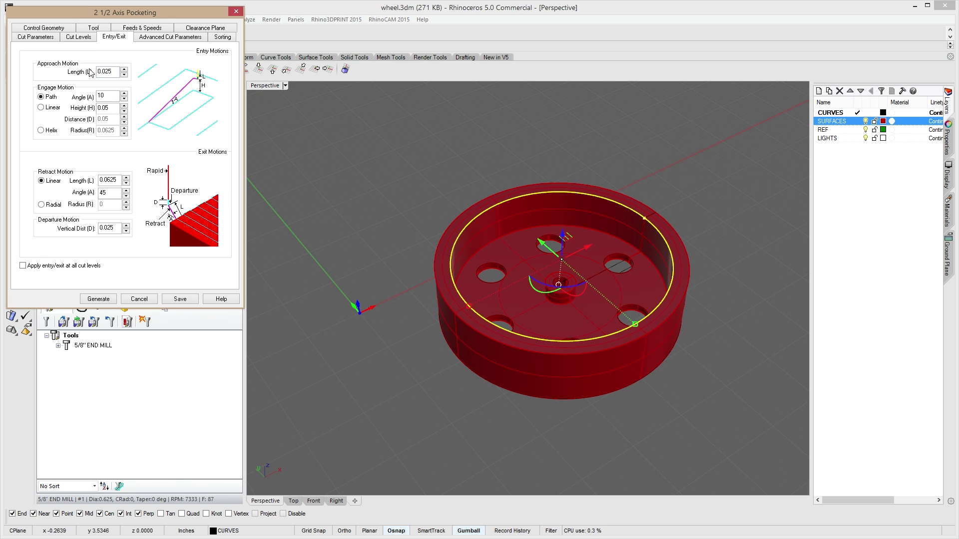
left_click(41, 130)
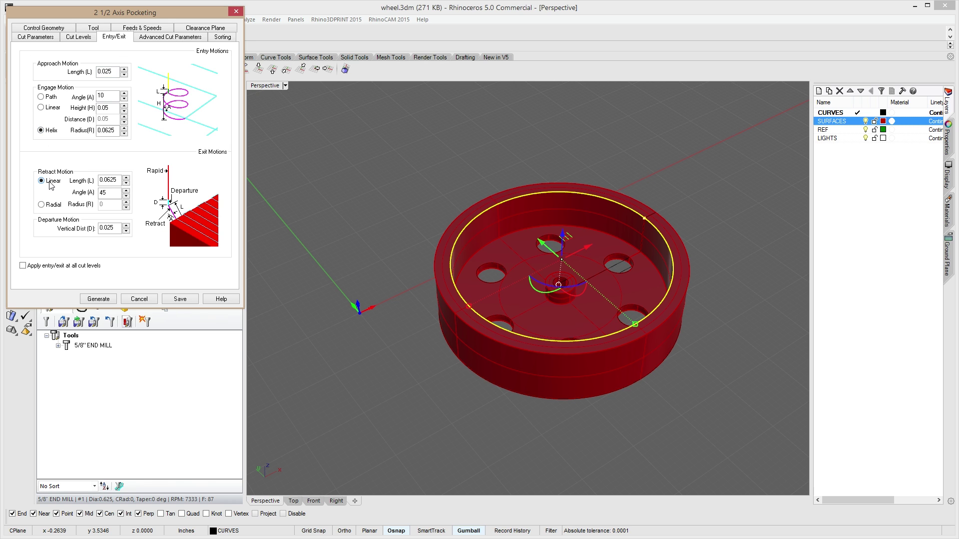
left_click(158, 39)
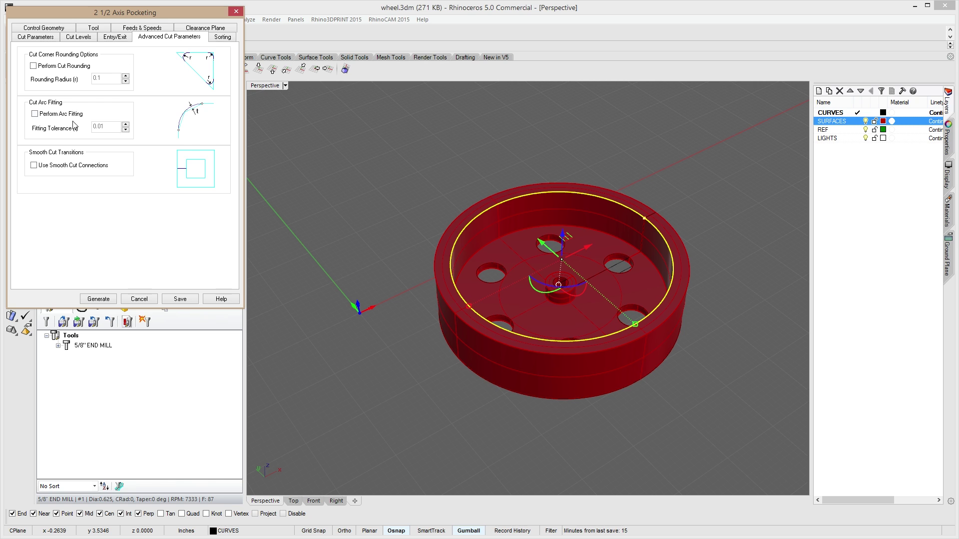
left_click(35, 114)
left_click_drag(108, 126, 31, 124)
type(".002")
key("Tab")
key("space")
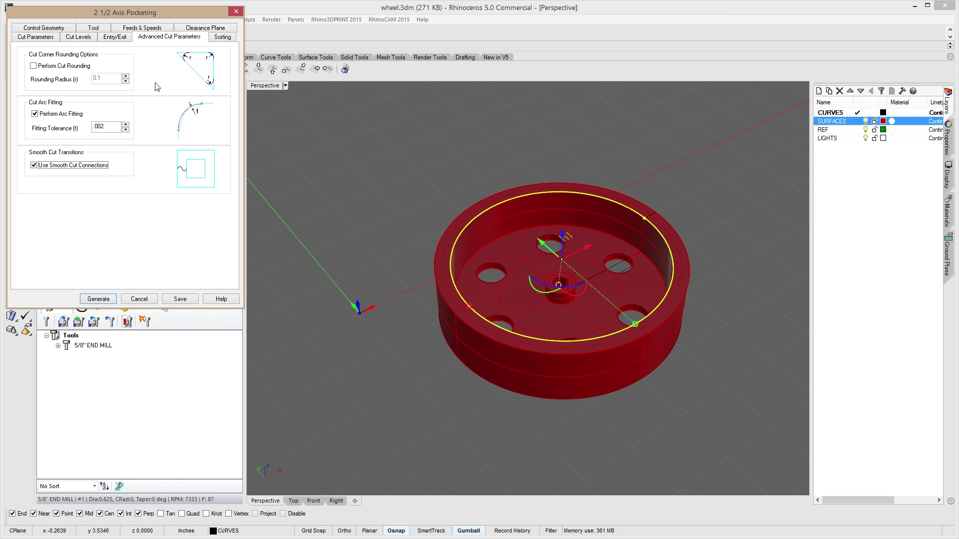
Generate the pocketing operation with No Sort and display its toolpath inside the wheel.
left_click(220, 38)
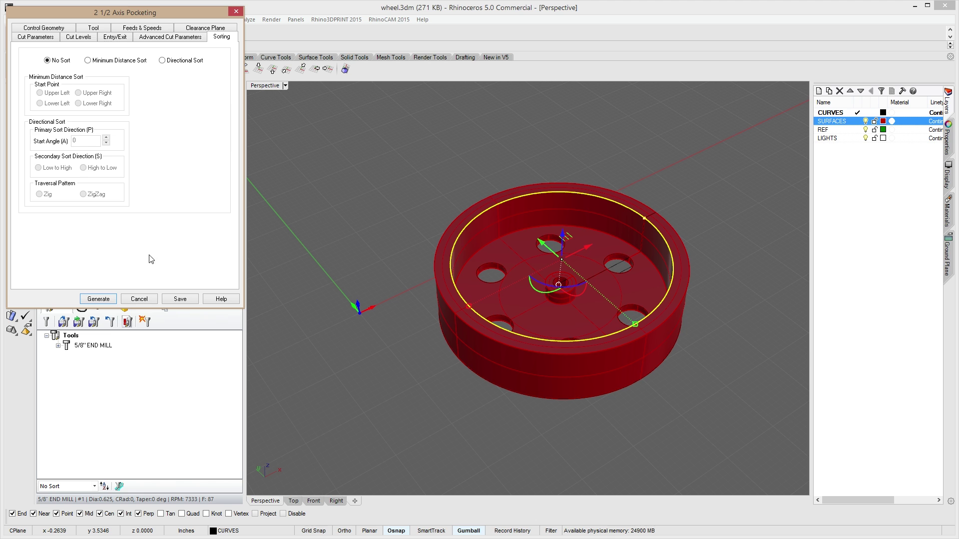
left_click(98, 299)
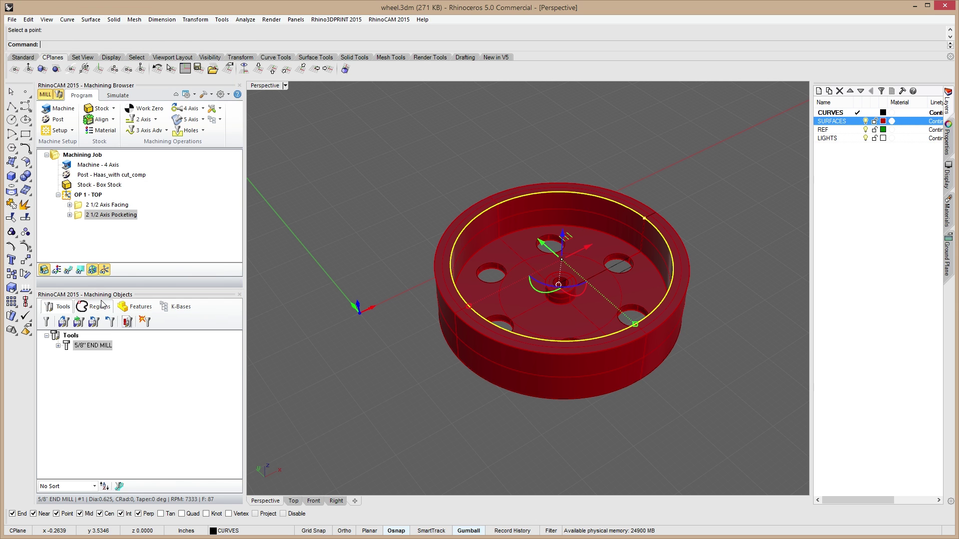
left_click(68, 269)
right_click_drag(545, 314, 594, 262)
right_click_drag(592, 343, 662, 312)
scroll(667, 282, "up", 3)
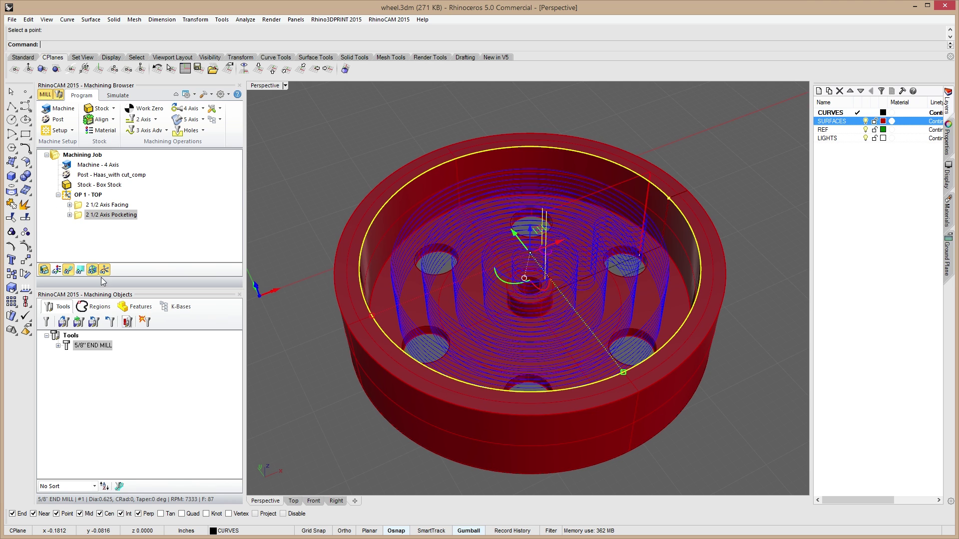
Reopen the pocketing operation and try to add the hub's base circle as a second drive region.
double_click(81, 218)
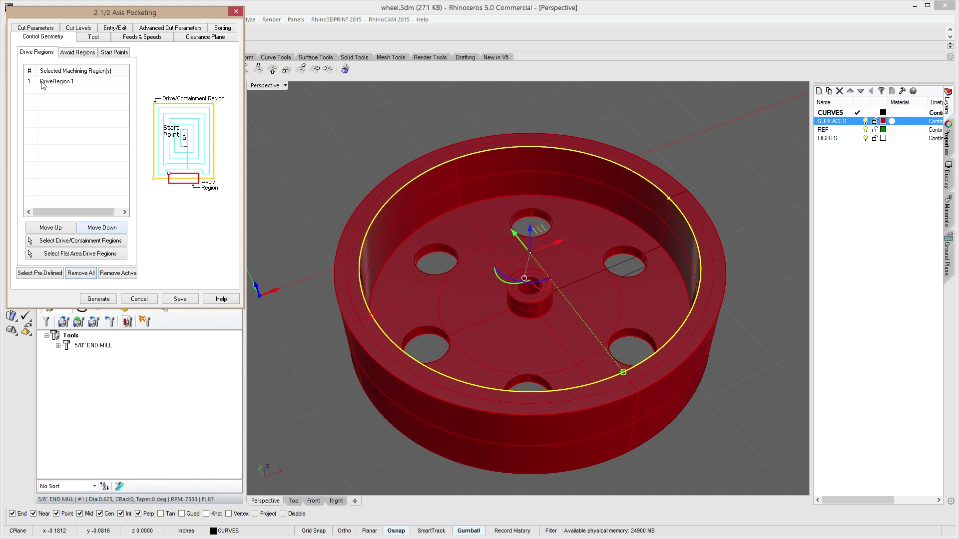
left_click(64, 240)
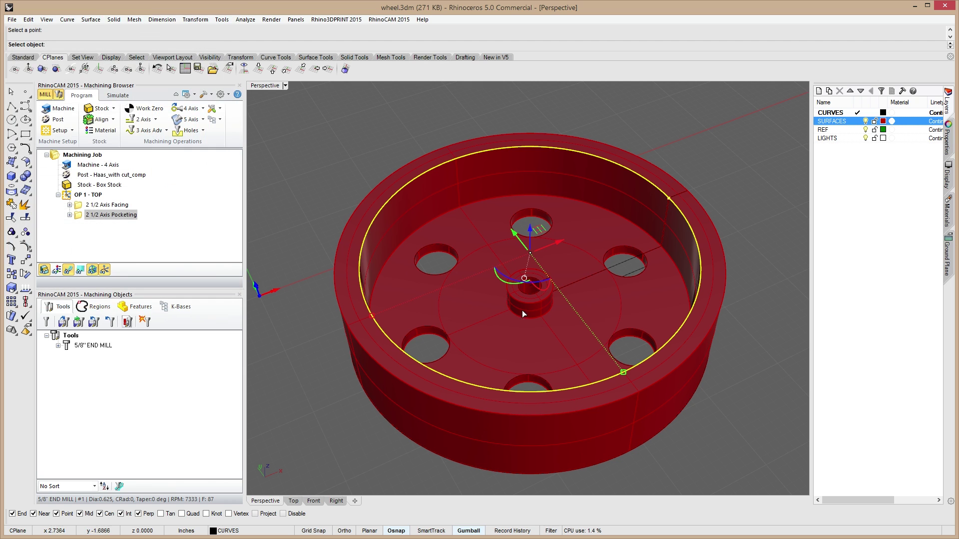
left_click(541, 318)
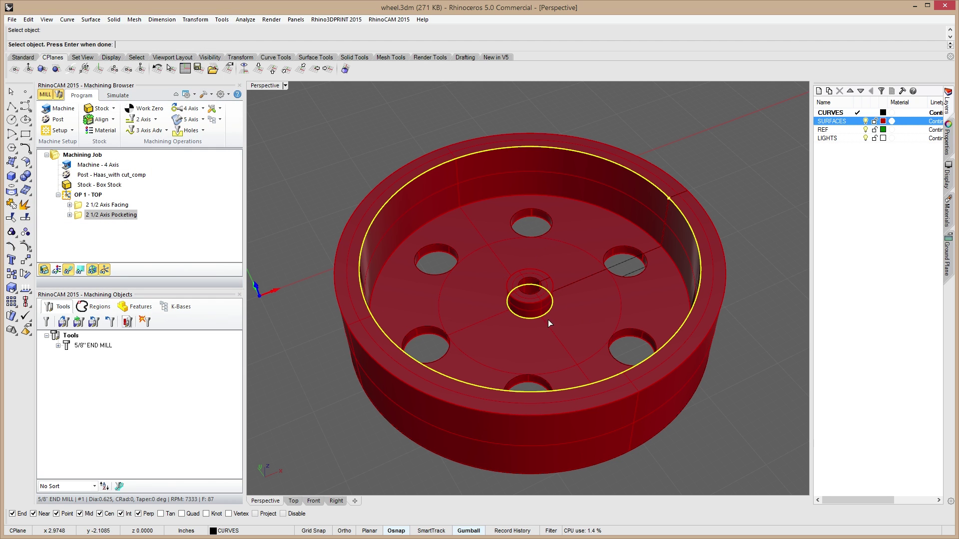
key("Return")
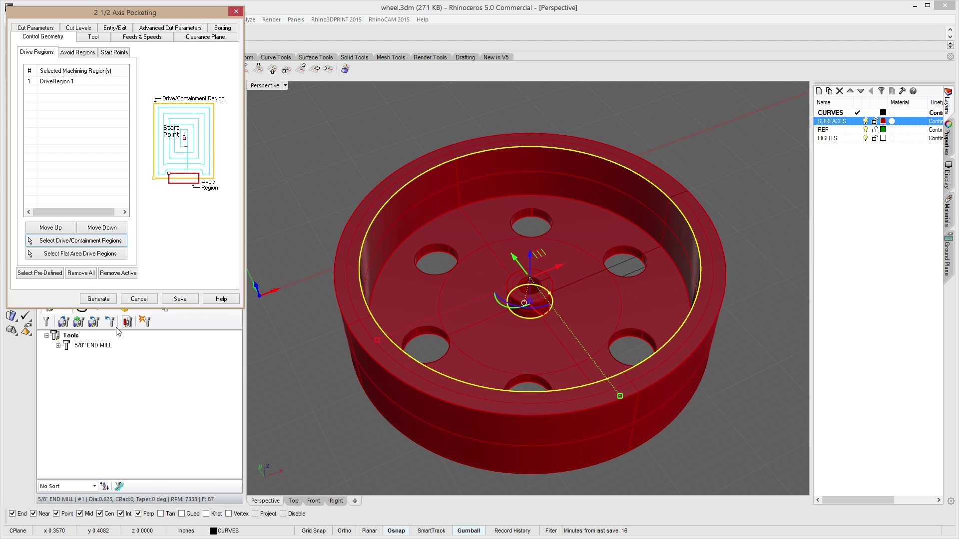
Clear all drive regions and select both the rim's inner circle and the hub's base circle as drive/containment regions.
left_click(71, 273)
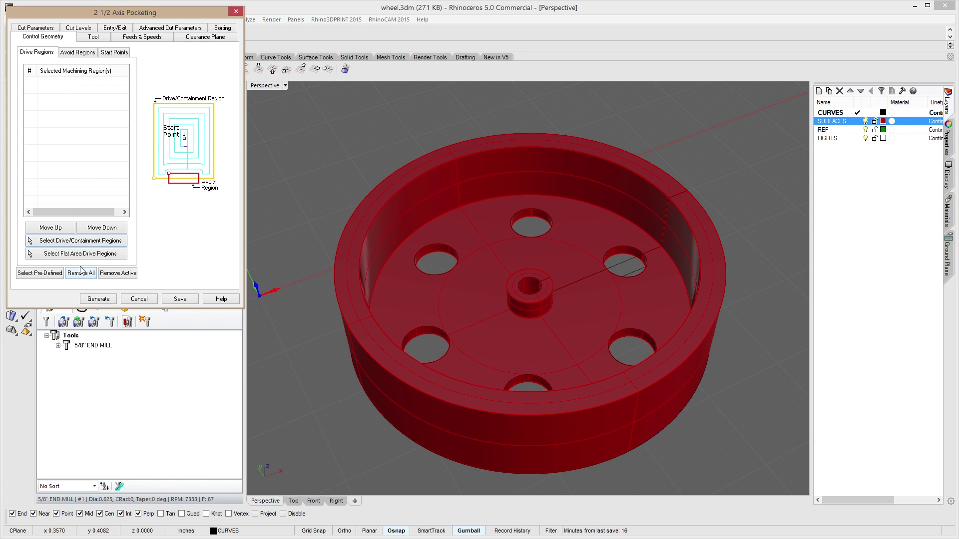
left_click(80, 240)
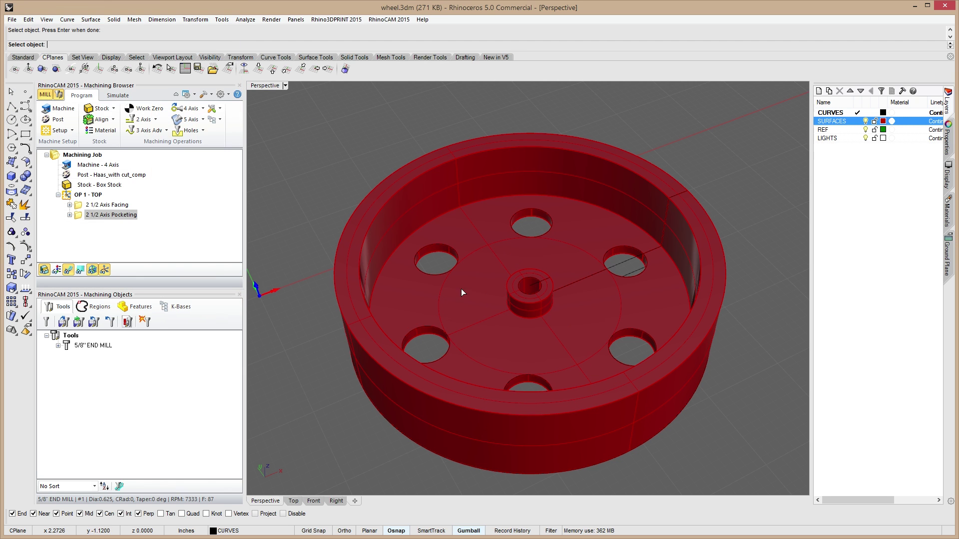
left_click(533, 147)
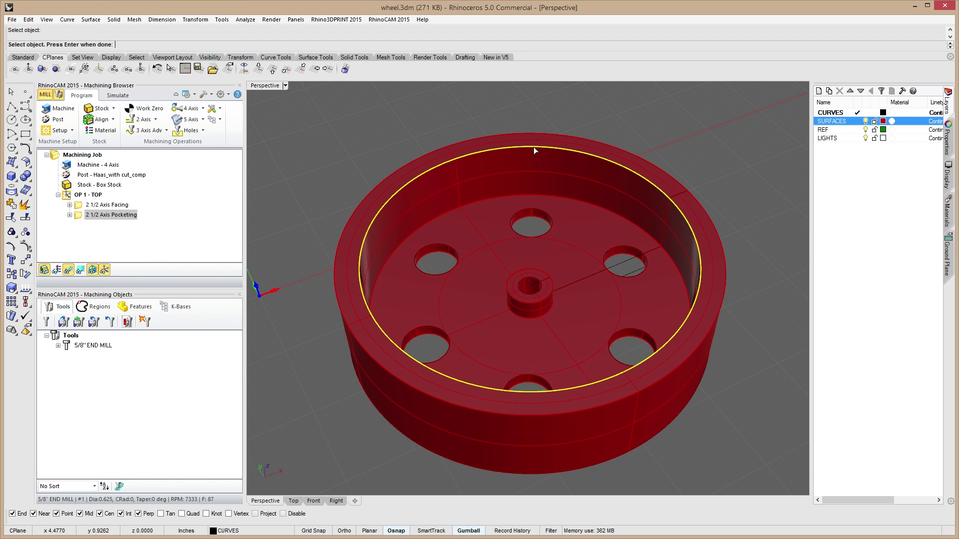
left_click(529, 319)
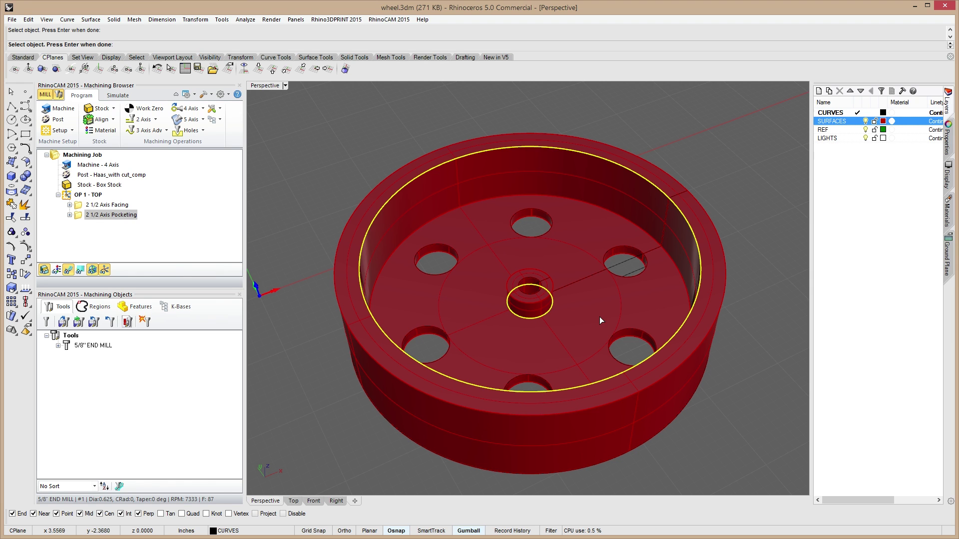
key("Return")
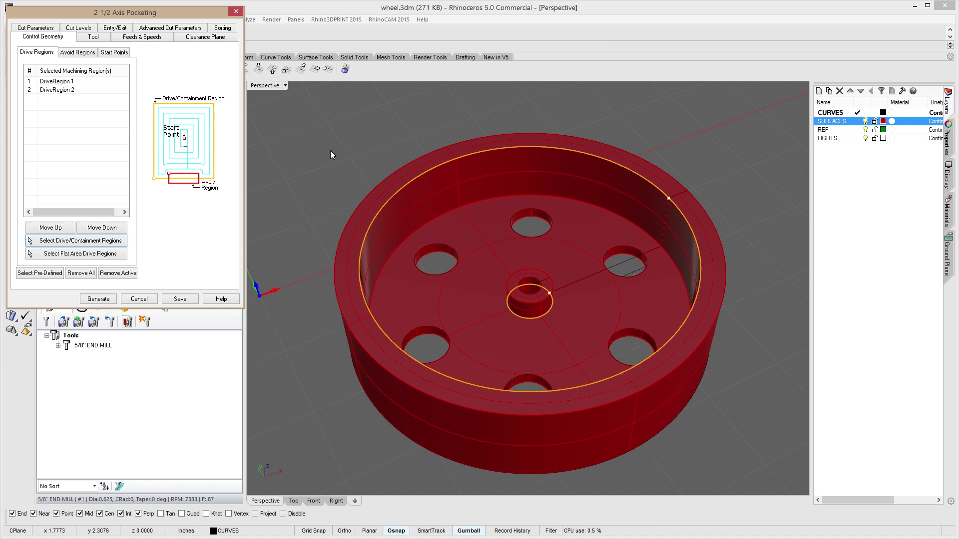
Regenerate the pocketing operation with both regions and inspect the toolpath around the hub from several angles.
left_click(102, 298)
right_click_drag(453, 215, 538, 196)
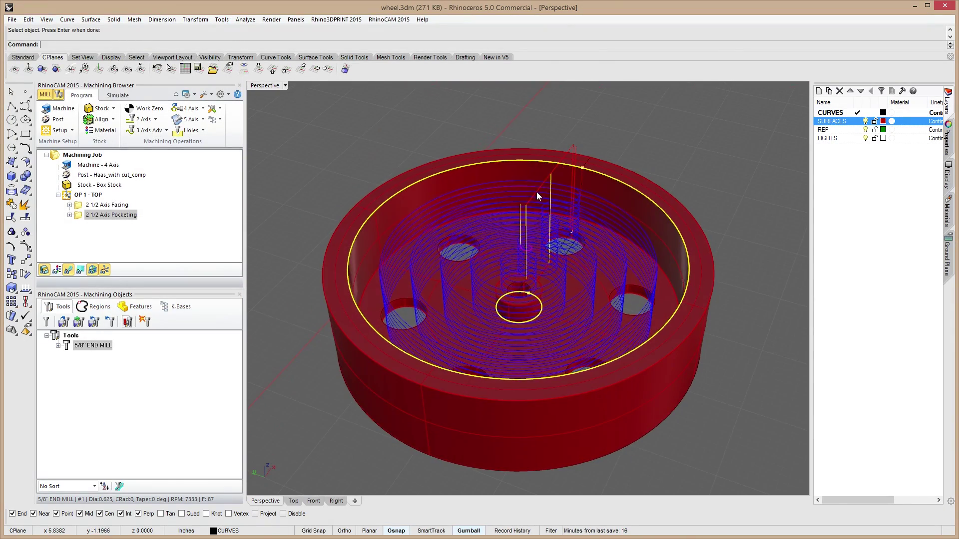
right_click_drag(572, 279, 453, 269)
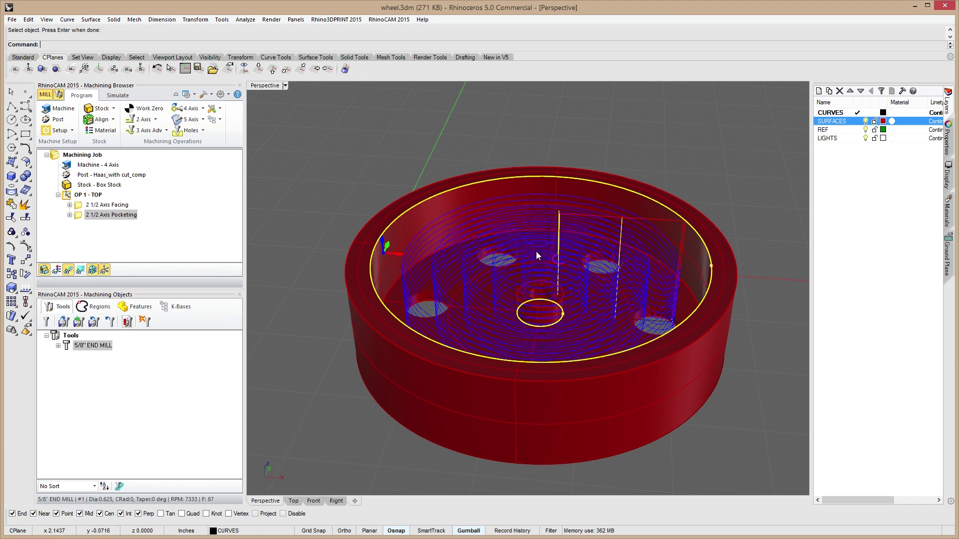
right_click_drag(381, 342, 501, 323)
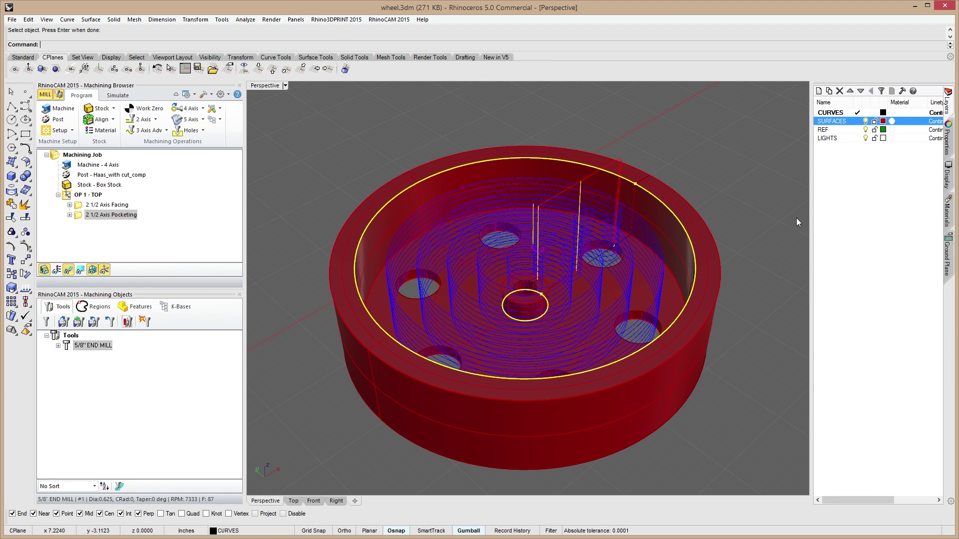
Duplicate the hub's base edge as a curve with DupEdge and move the copy straight up to the rim's top level.
left_click(69, 271)
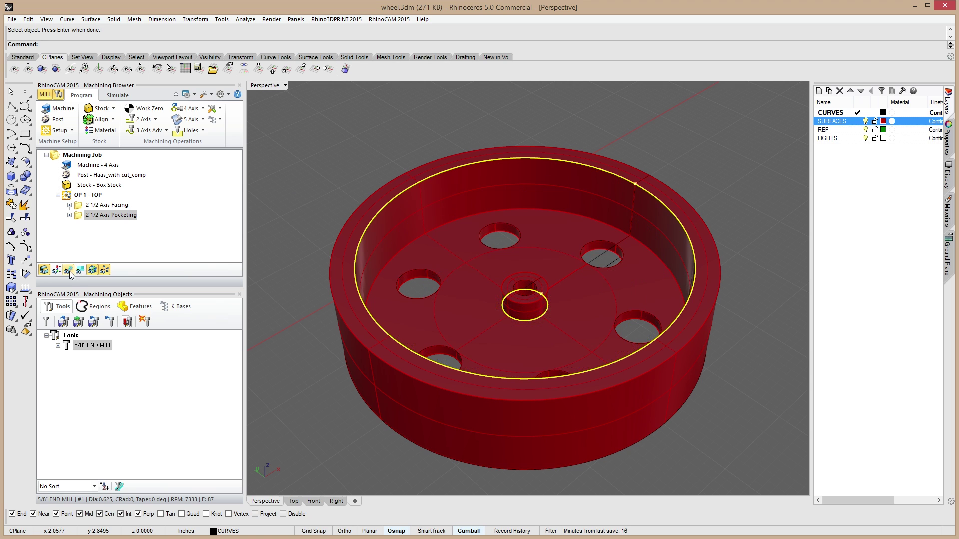
left_click(708, 133)
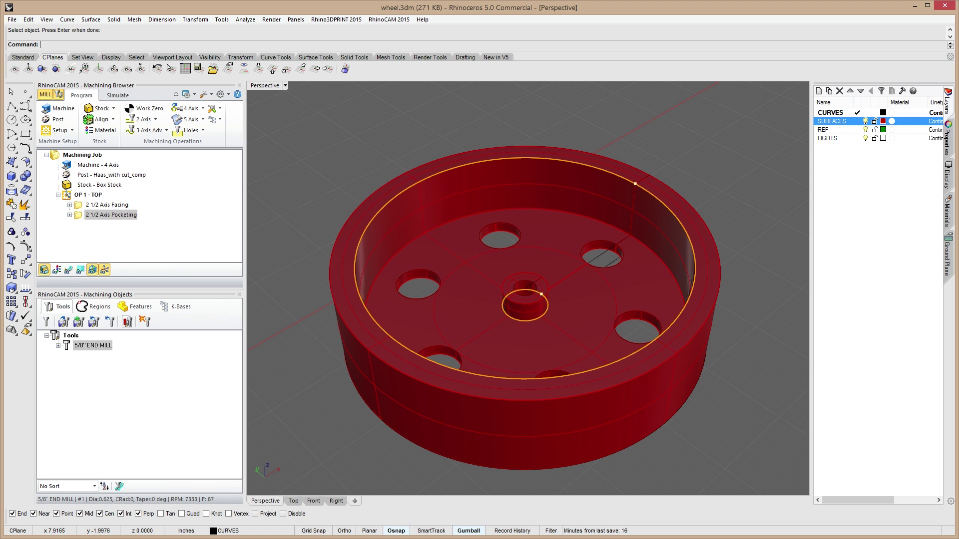
type("DupEdge")
key("Return")
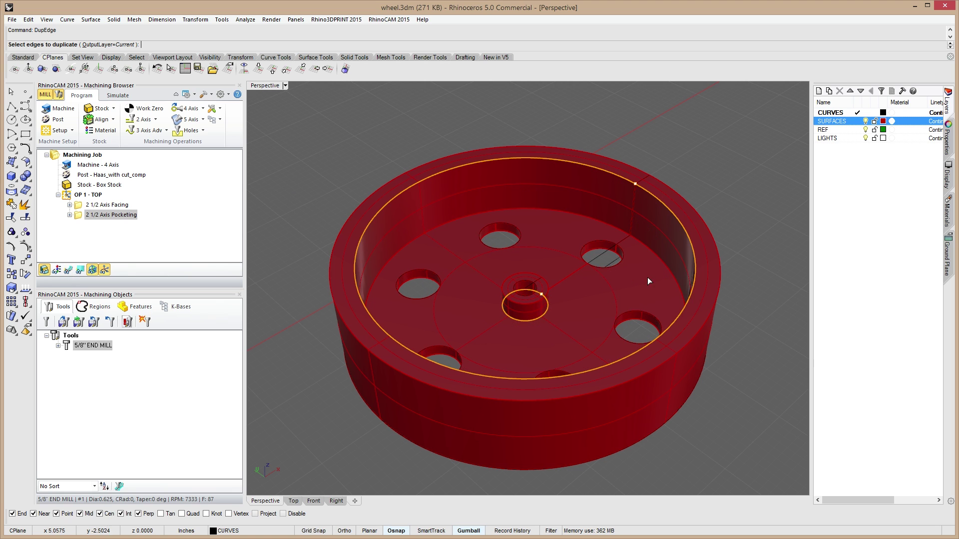
left_click(540, 319)
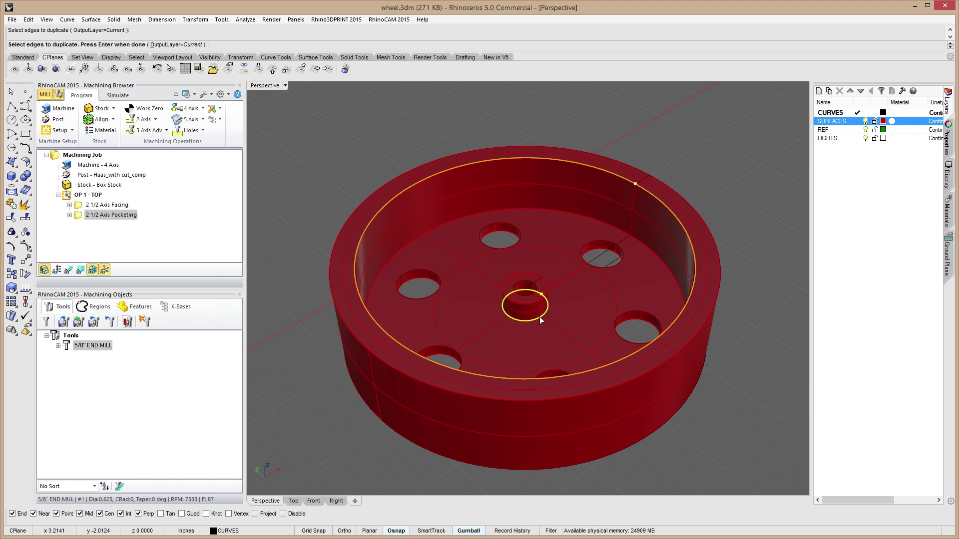
key("Return")
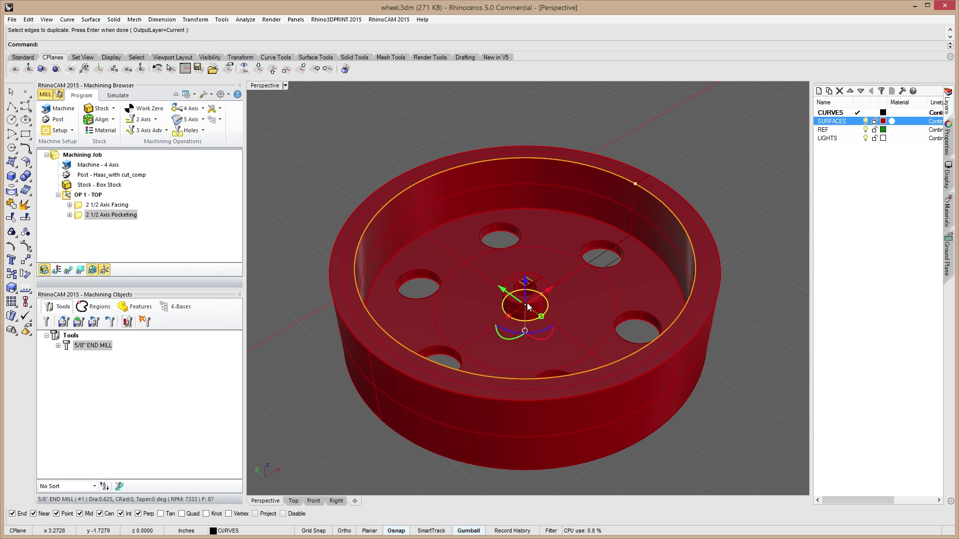
left_click_drag(525, 299, 658, 201)
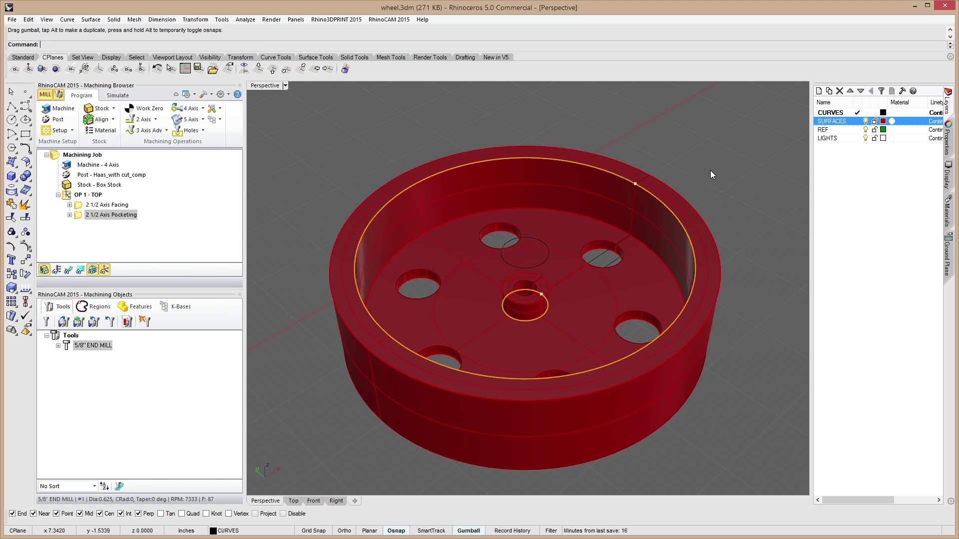
Replace the pocketing operation's drive regions with the rim's inner circle and the raised copy of the hub circle.
double_click(84, 219)
left_click(80, 241)
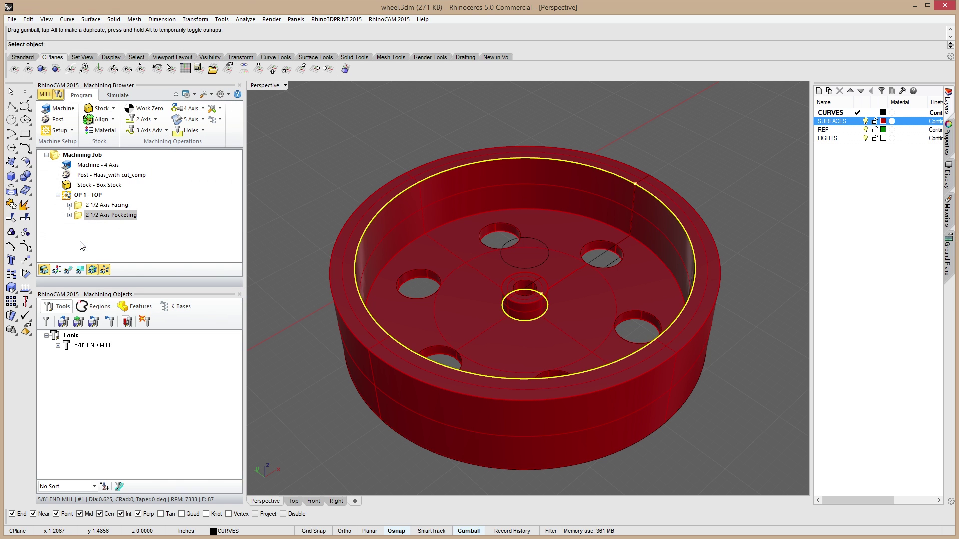
right_click(278, 169)
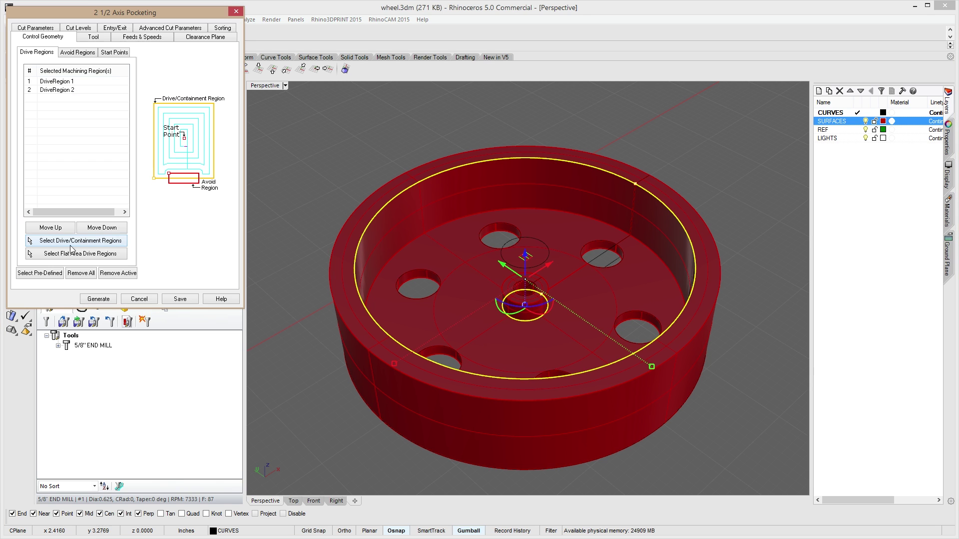
left_click(81, 273)
left_click(80, 241)
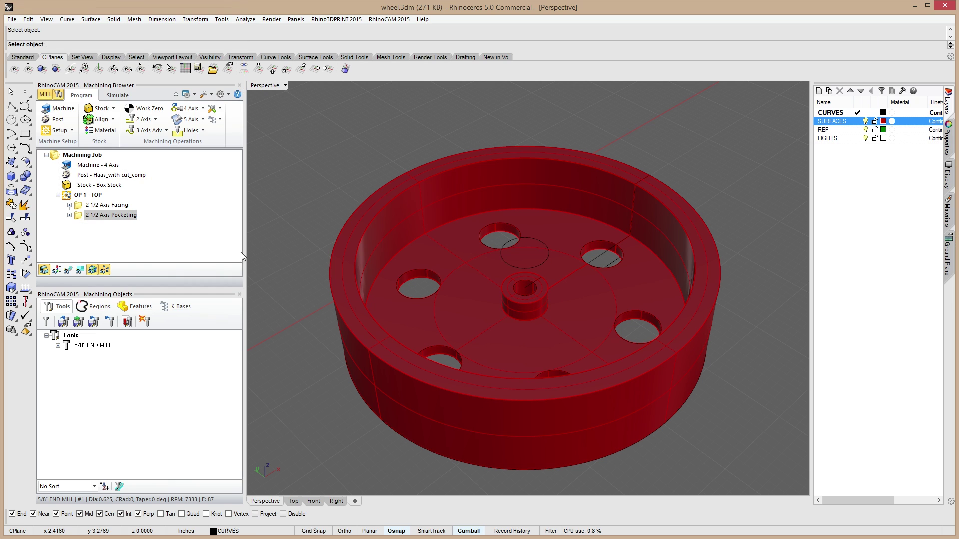
left_click(397, 194)
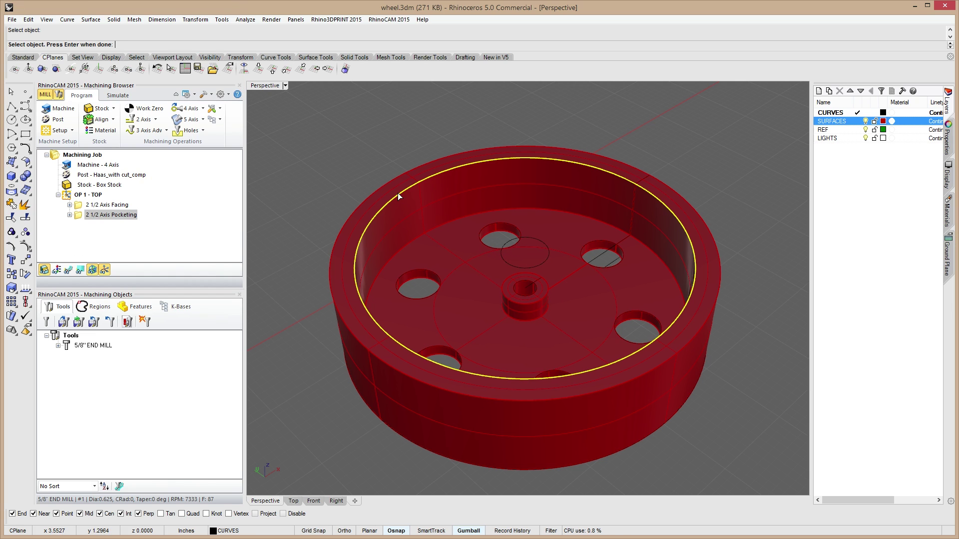
left_click(505, 265)
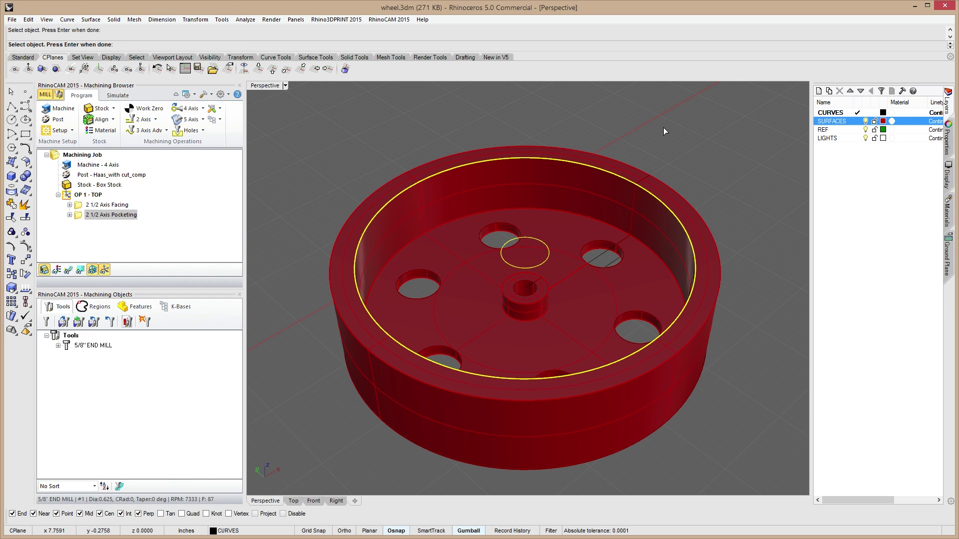
key("Return")
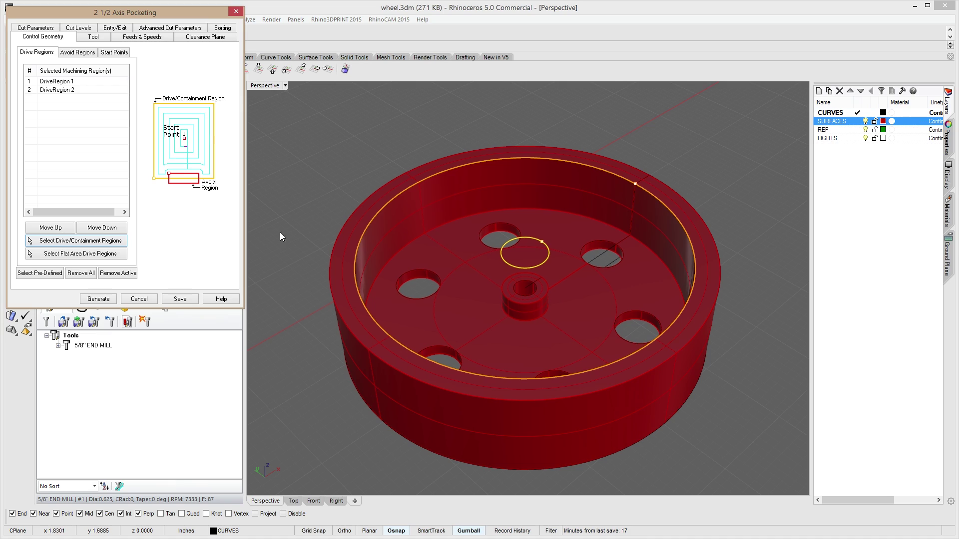
Regenerate the pocketing operation with the new regions and display its toolpath in the wheel.
left_click(101, 300)
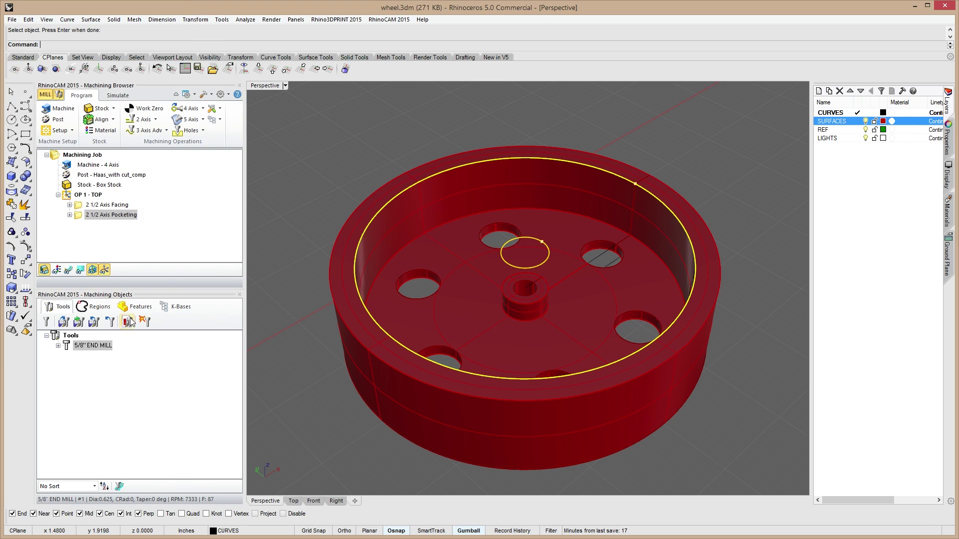
left_click(68, 270)
mouse_move(583, 200)
right_mouse_down()
mouse_move(587, 278)
mouse_move(576, 181)
mouse_move(433, 235)
mouse_move(551, 229)
mouse_move(584, 197)
right_mouse_up()
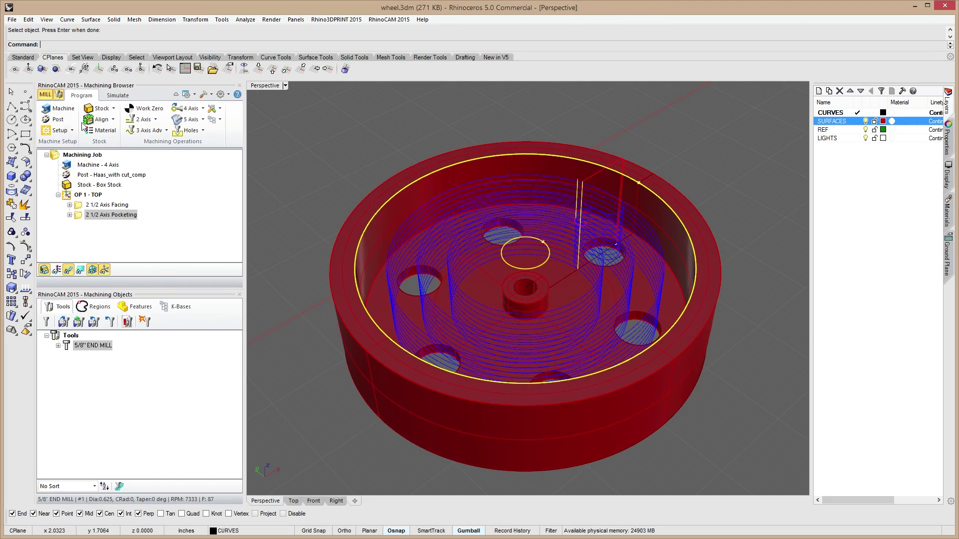
Simulate the pocketing cut and compare the remaining stock around the hub with the wheel model.
left_click(118, 95)
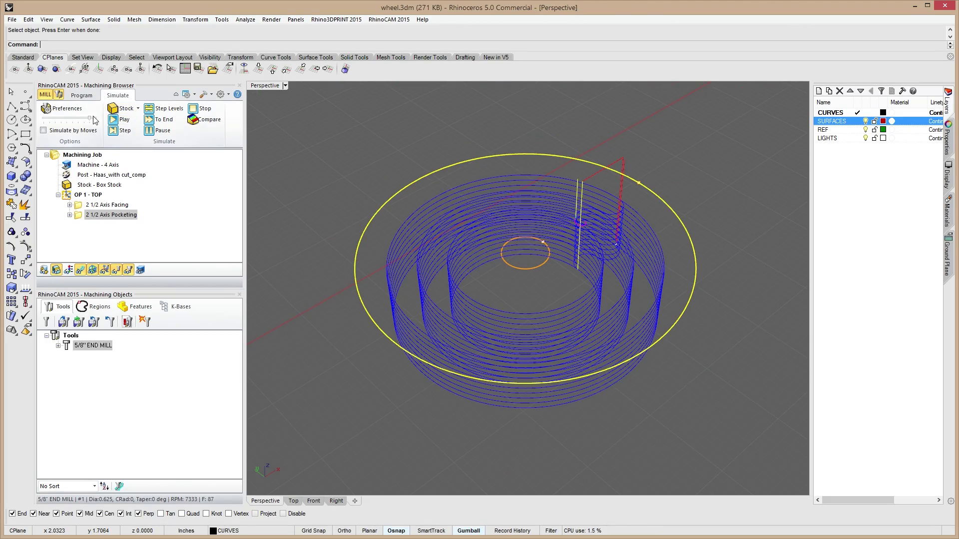
left_click(120, 119)
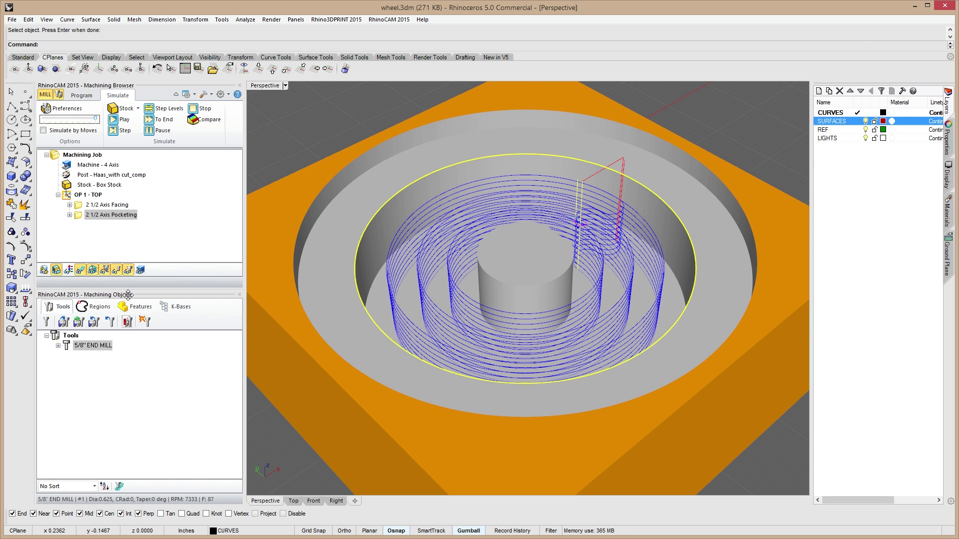
left_click(97, 98)
right_click_drag(440, 242, 481, 197)
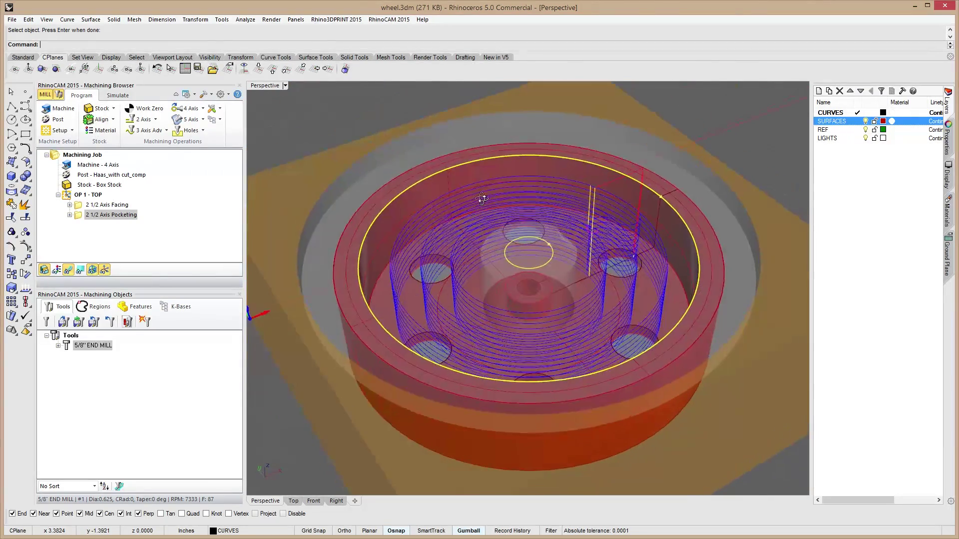
Regenerate the pocketing operation using the Offset cut pattern with 0 stock and a 50% tool-diameter stepover.
double_click(79, 219)
left_click(34, 28)
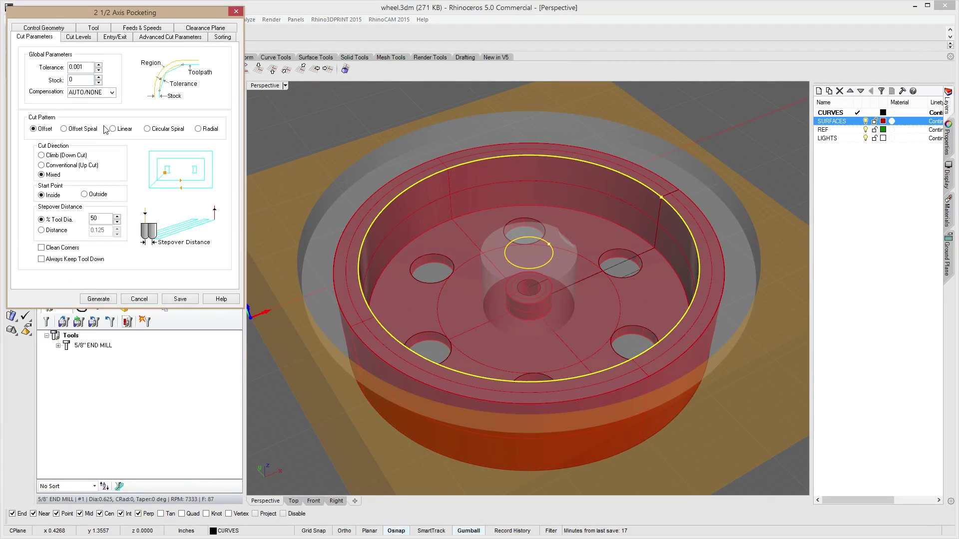
left_click(103, 298)
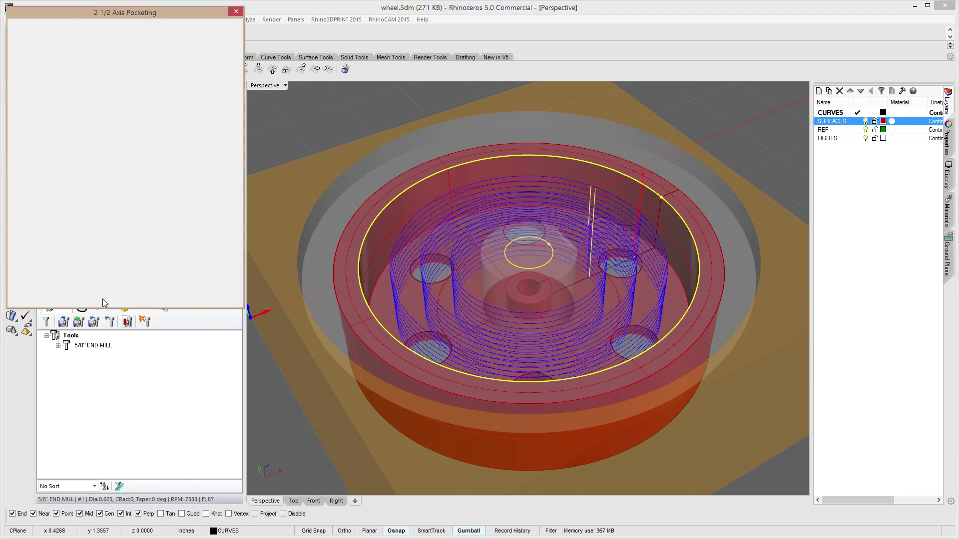
right_click_drag(573, 271, 542, 239)
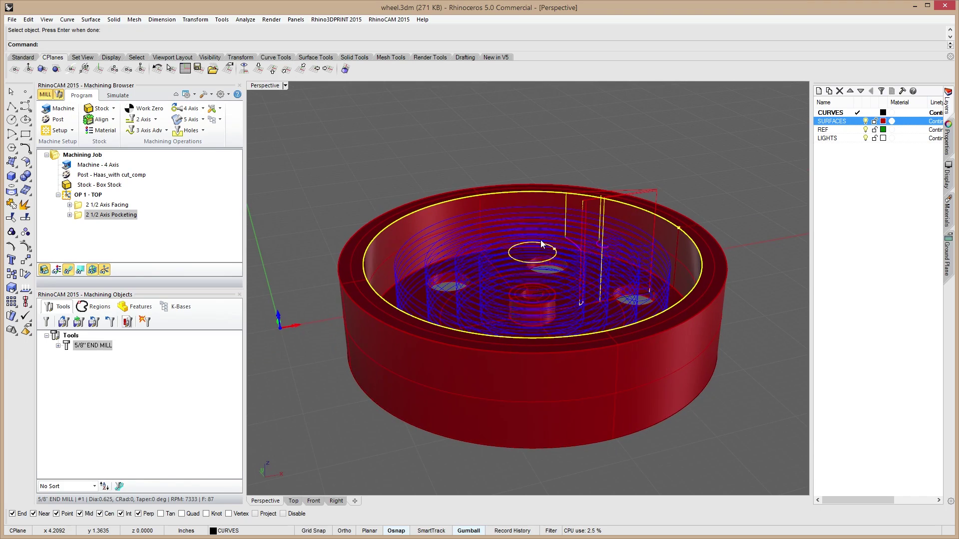
right_click_drag(381, 207, 57, 84)
Simulate the regenerated pocketing operation and inspect the cut stock around the hub.
left_click(117, 95)
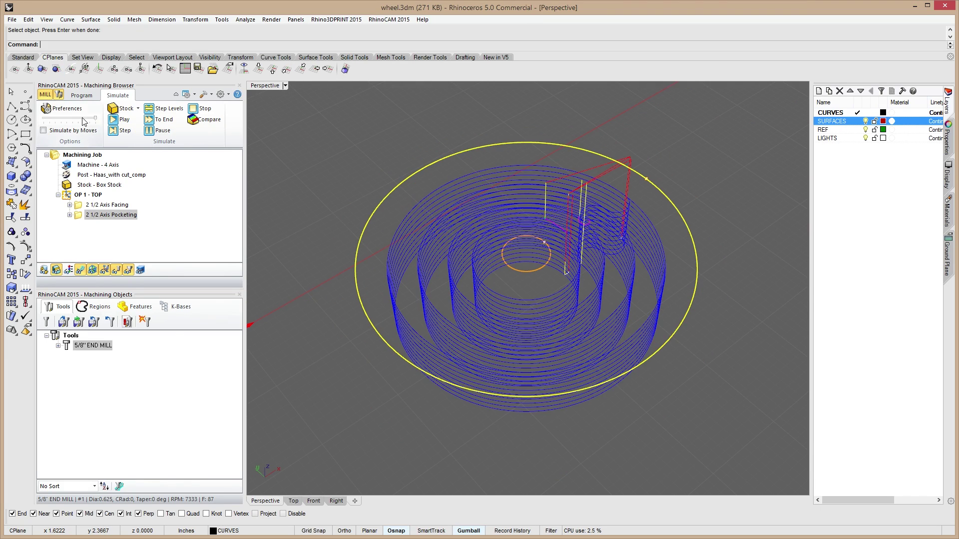
left_click(120, 119)
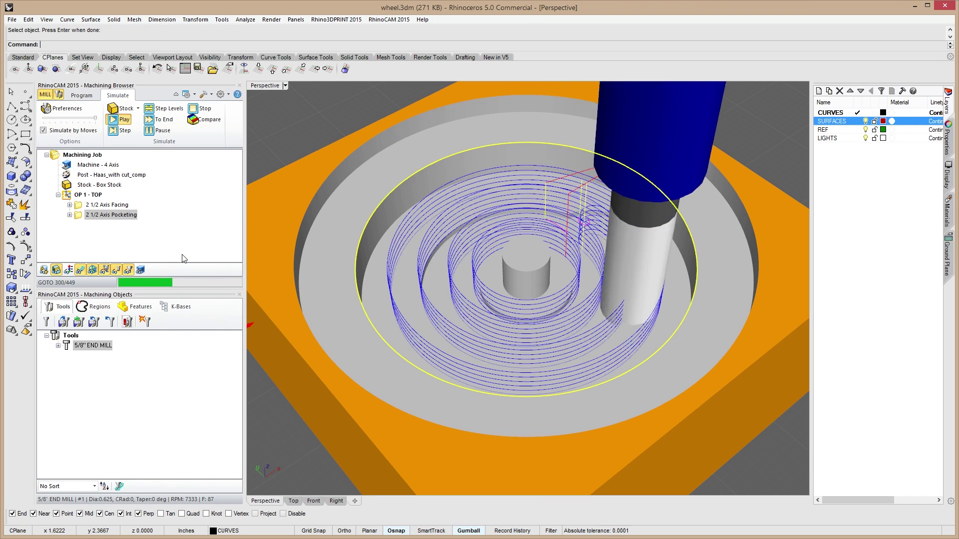
right_click_drag(300, 272, 605, 286)
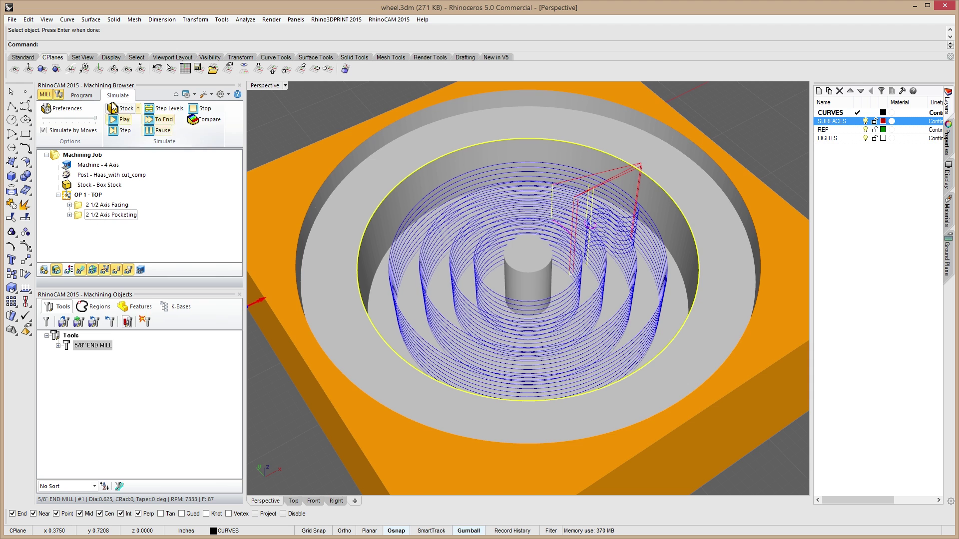
left_click(82, 95)
right_click_drag(505, 330, 497, 304)
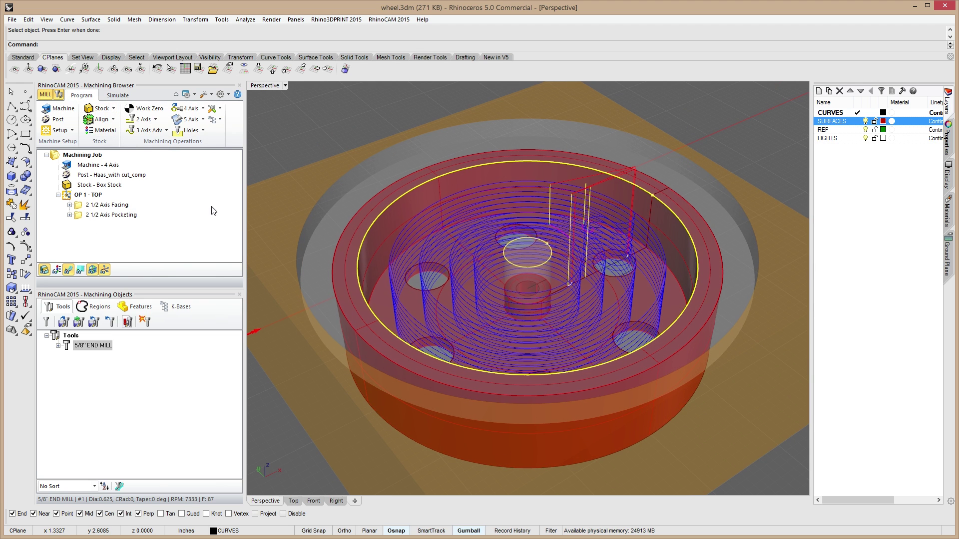
Hide the toolpath, create a new 2 1/2 axis facing operation and clear its preselected drive regions.
left_click(67, 270)
left_click(143, 119)
left_click(142, 140)
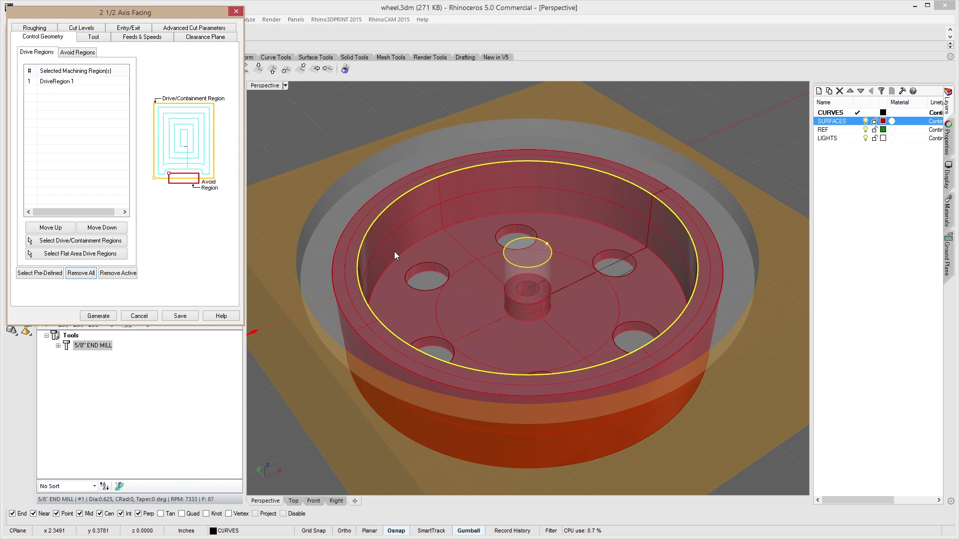
left_click(81, 273)
left_click(80, 240)
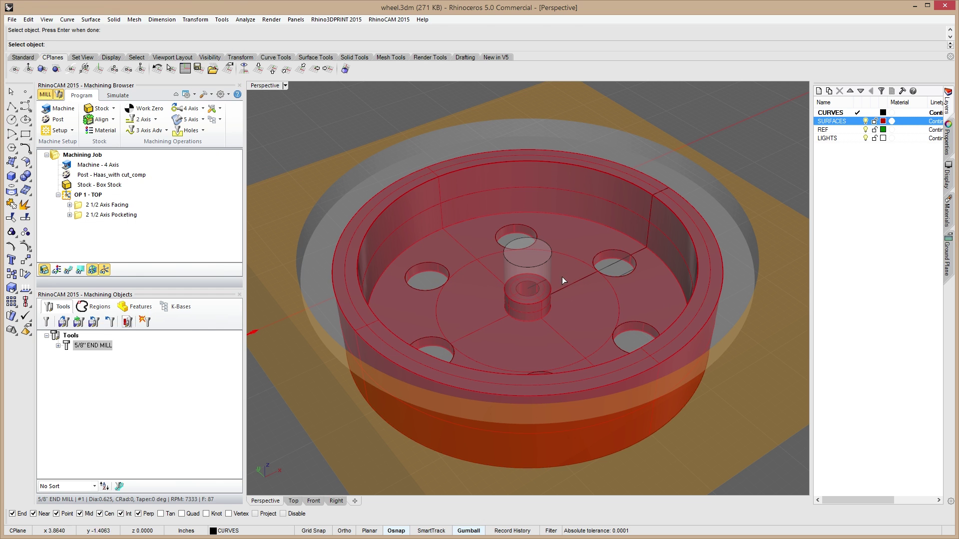
left_click(546, 300)
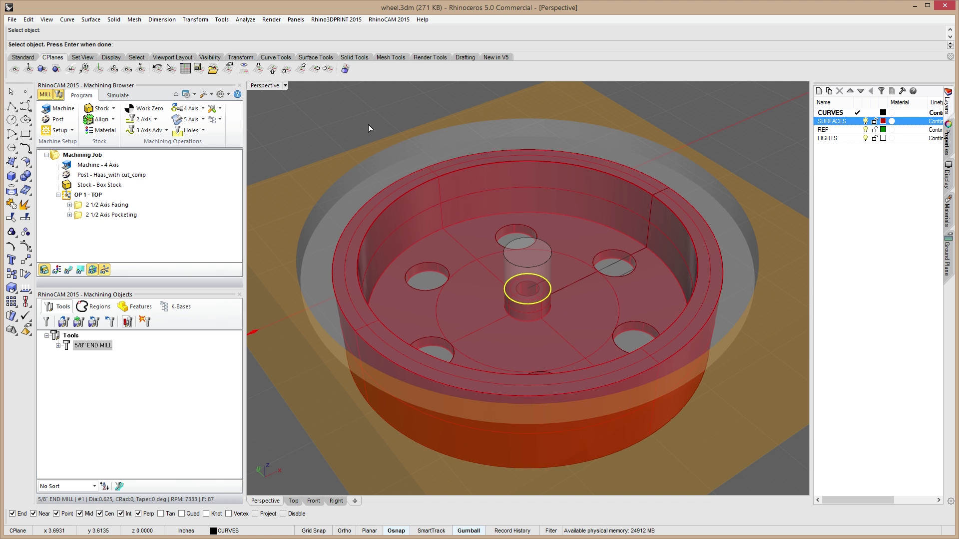
left_click(538, 324)
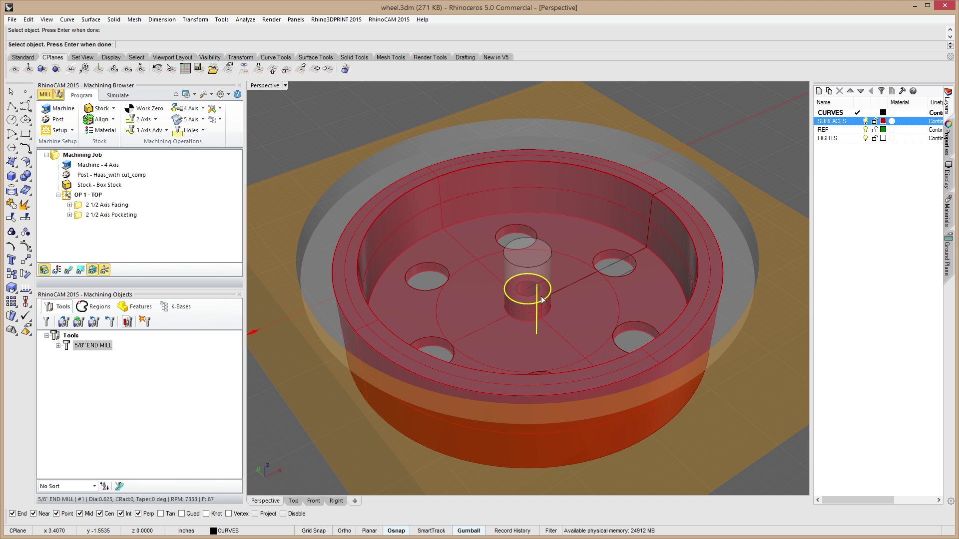
left_click(543, 301)
left_click(583, 360)
key("Return")
left_click(81, 273)
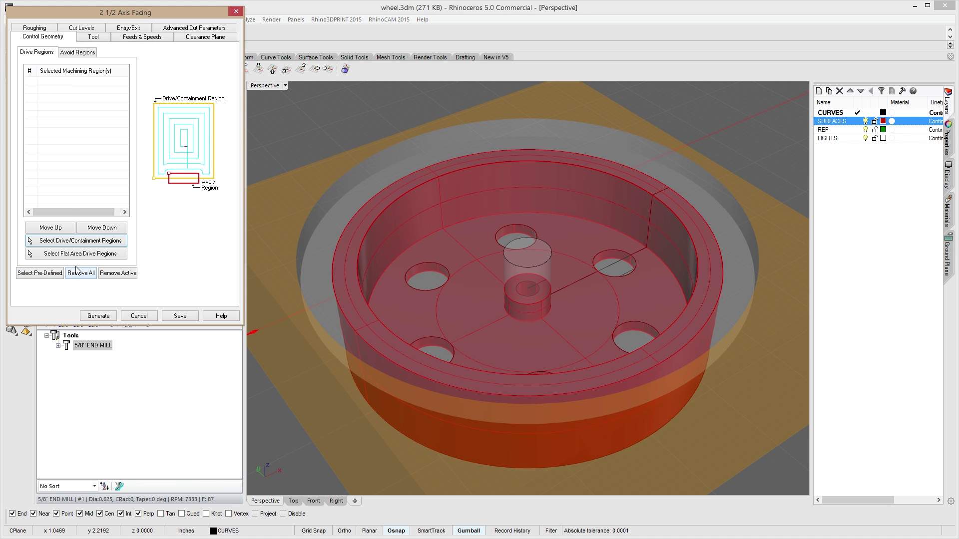
Select the raised hub circle as the new facing operation's drive/containment region.
left_click(97, 241)
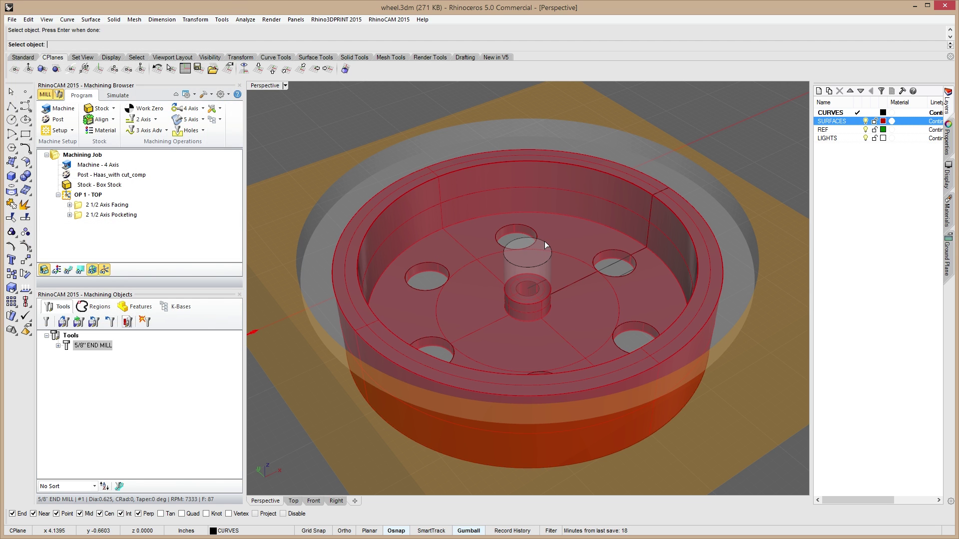
left_click(544, 242)
key("Return")
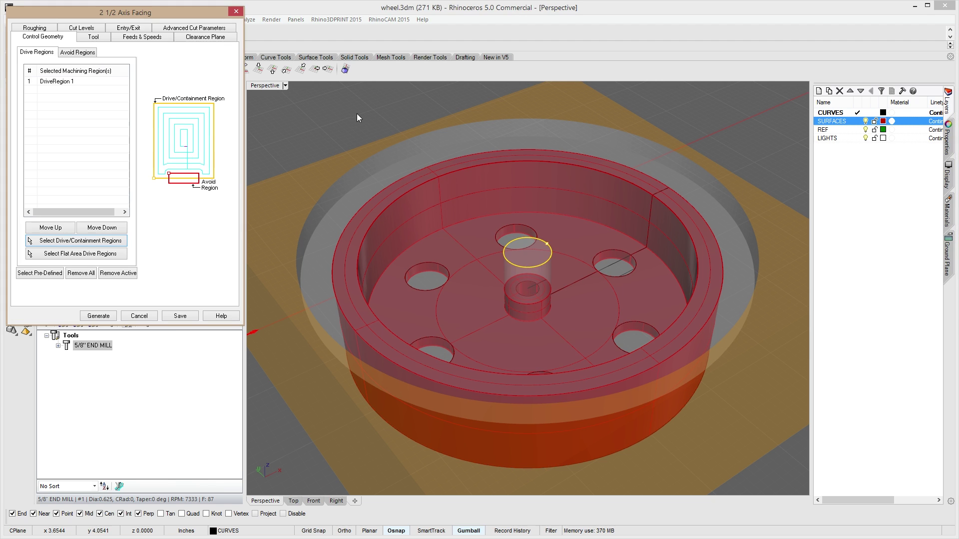
Review the facing operation's tool and feeds, and set its roughing stepover distance to 50% of the tool diameter.
left_click(92, 37)
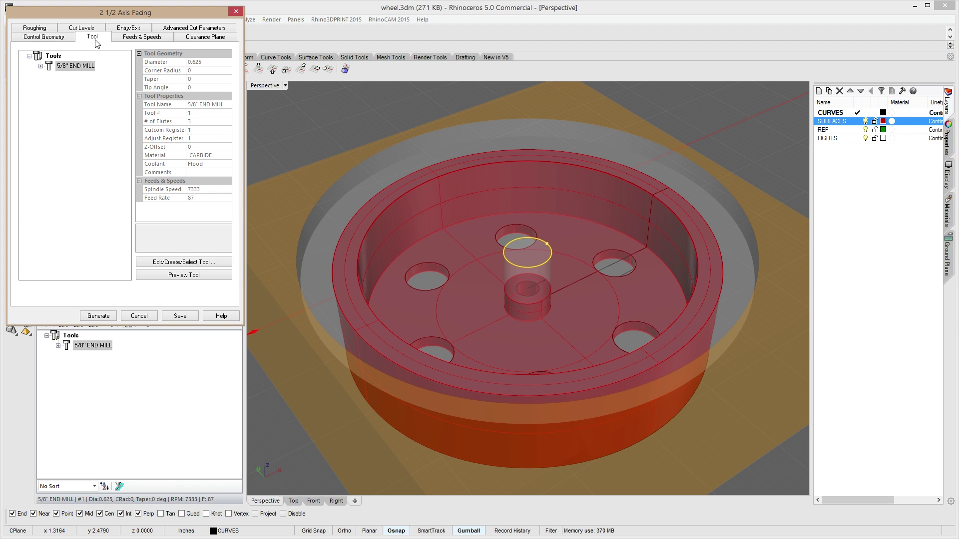
left_click(134, 37)
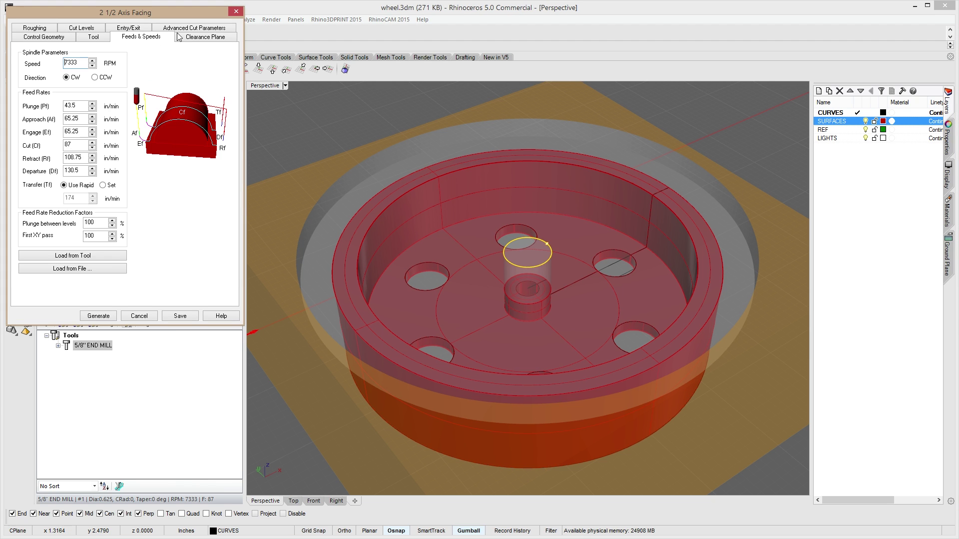
left_click(35, 28)
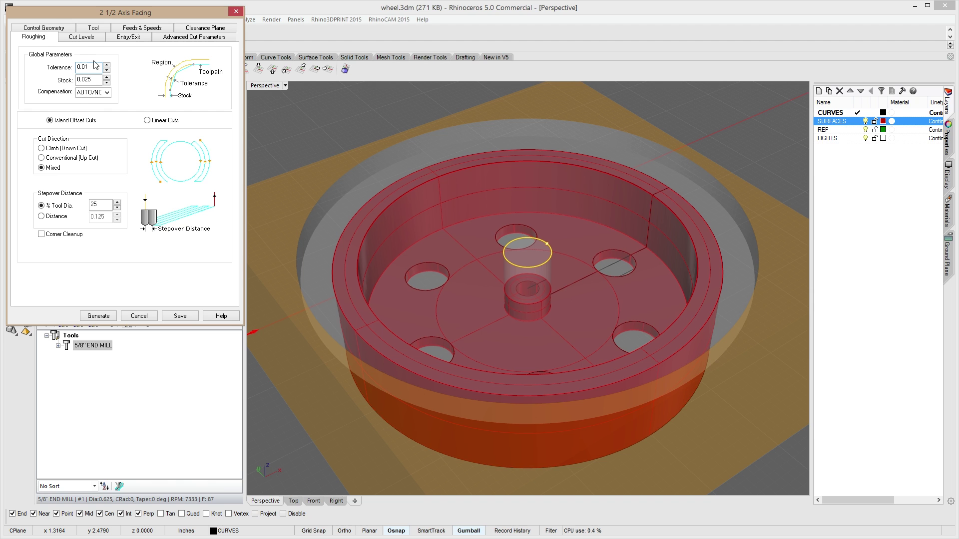
double_click(104, 204)
key("Tab")
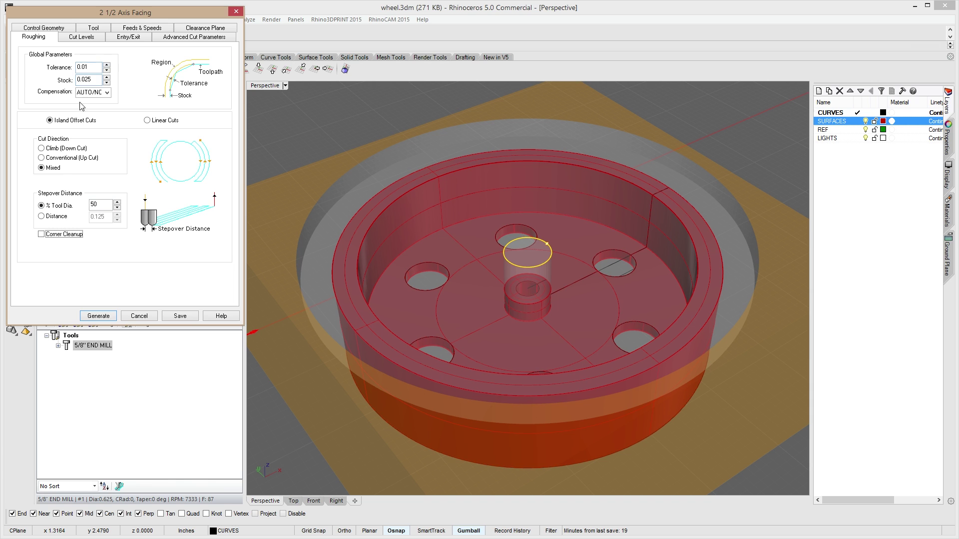
Set the hub facing's total cut depth to 0.5 by picking the hub circle and hub top, and reduce the rough depth per cut.
left_click(81, 37)
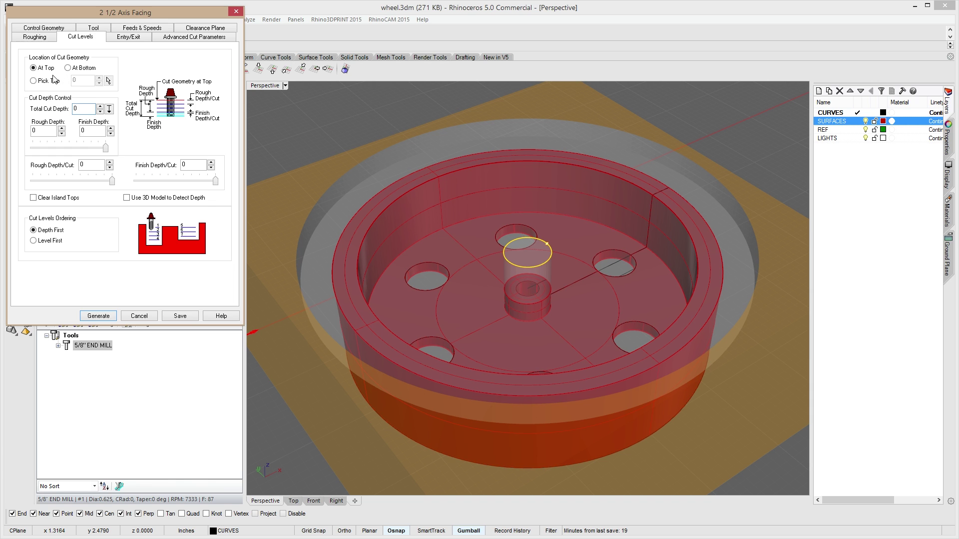
left_click(110, 110)
left_click(544, 240)
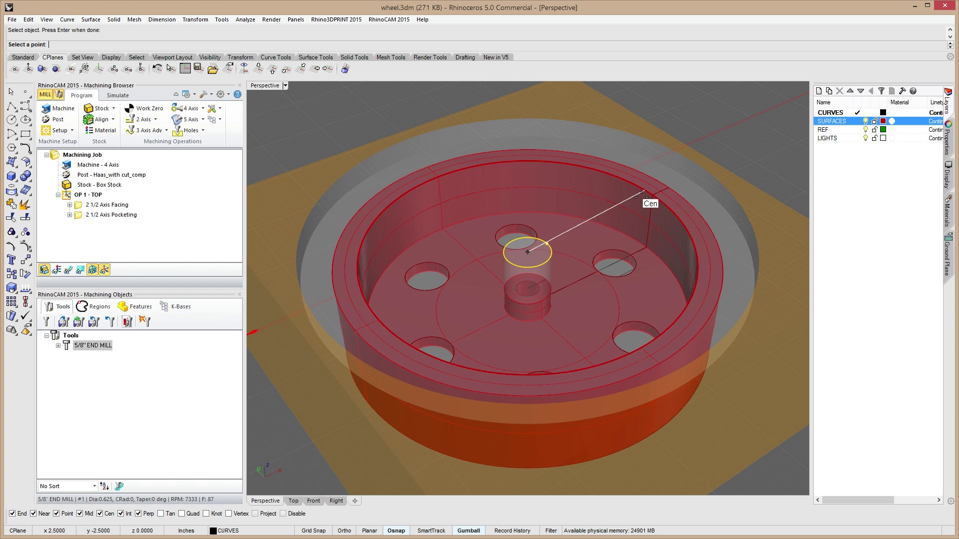
left_click(575, 169)
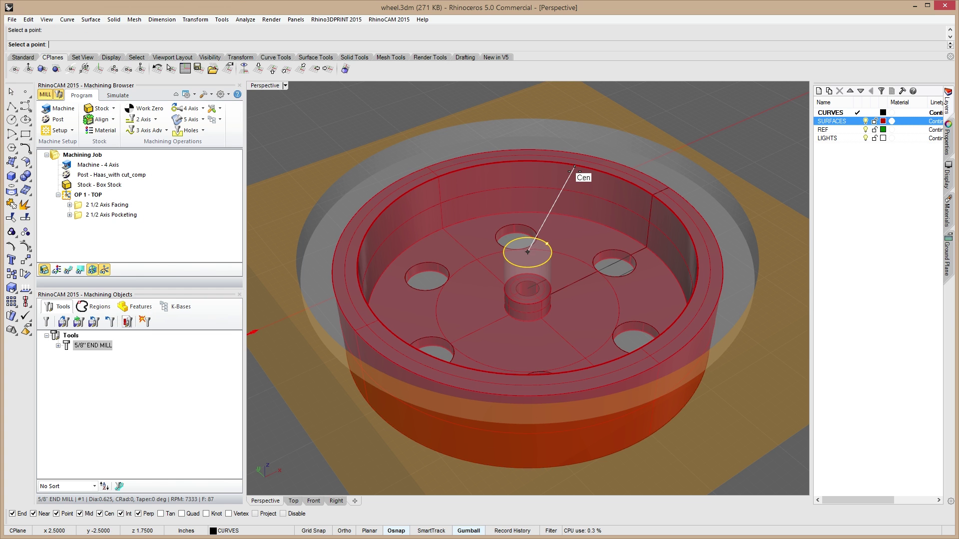
left_click(524, 311)
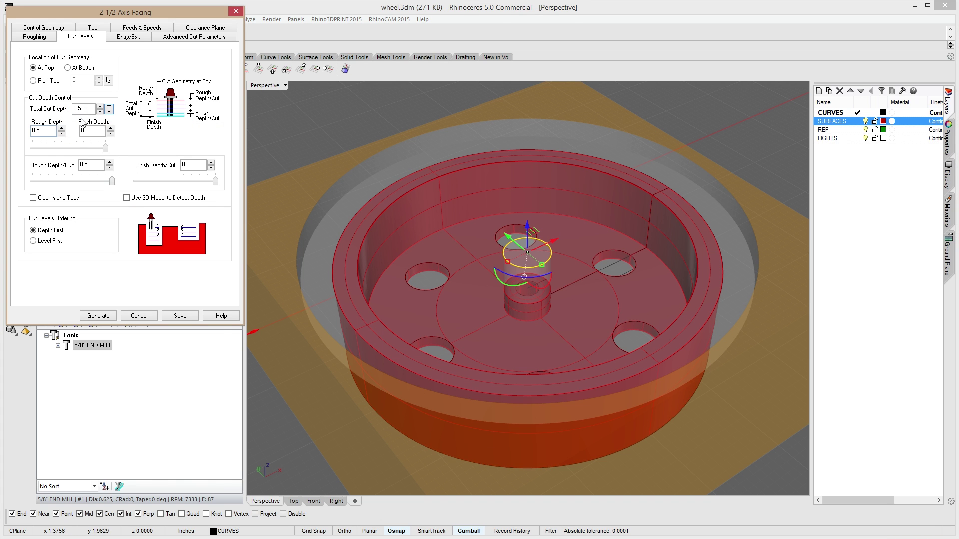
left_click(50, 182)
left_click(50, 181)
Enable 2D entry and 2D exit motions for the hub facing operation.
left_click(131, 40)
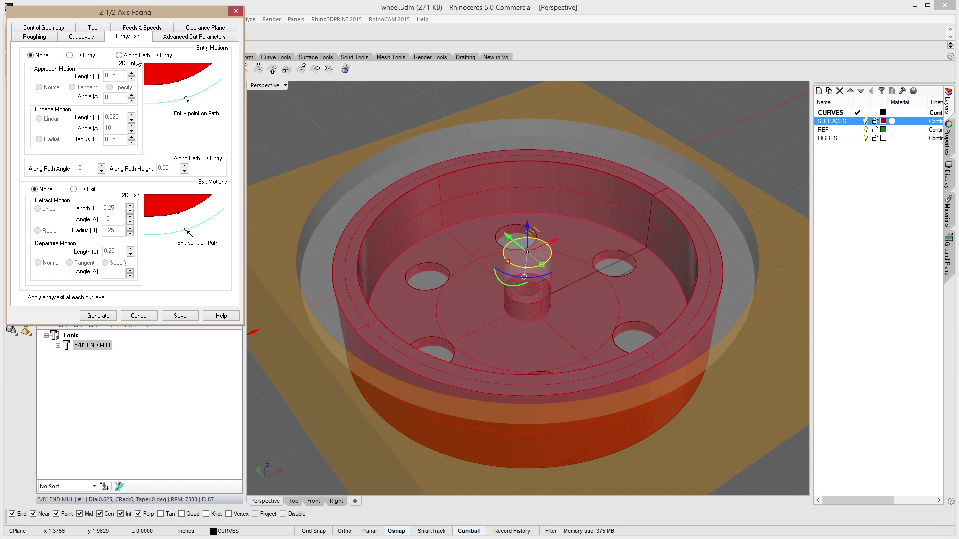
left_click(71, 56)
left_click(74, 189)
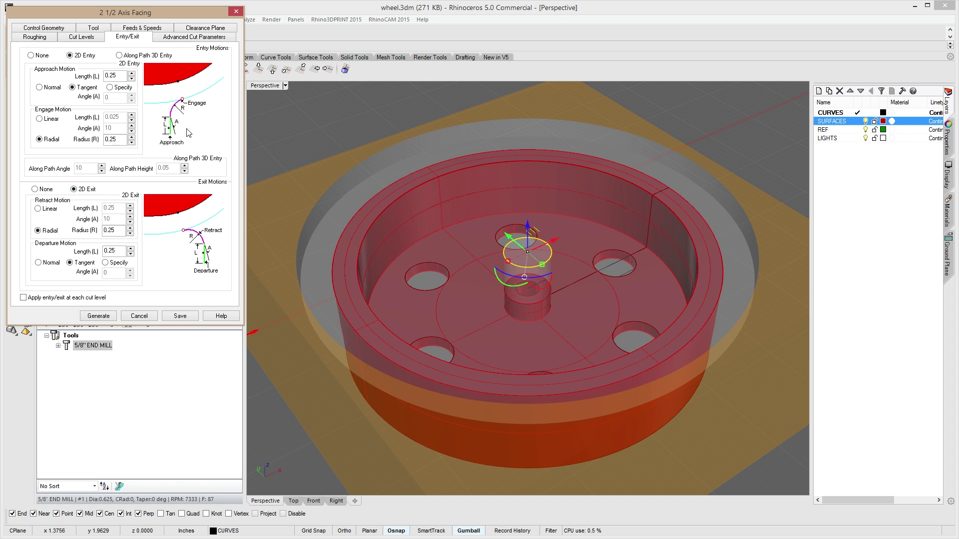
Enable arc fitting with a fitting tolerance of .002 and generate the hub facing operation.
left_click(181, 38)
left_click(65, 115)
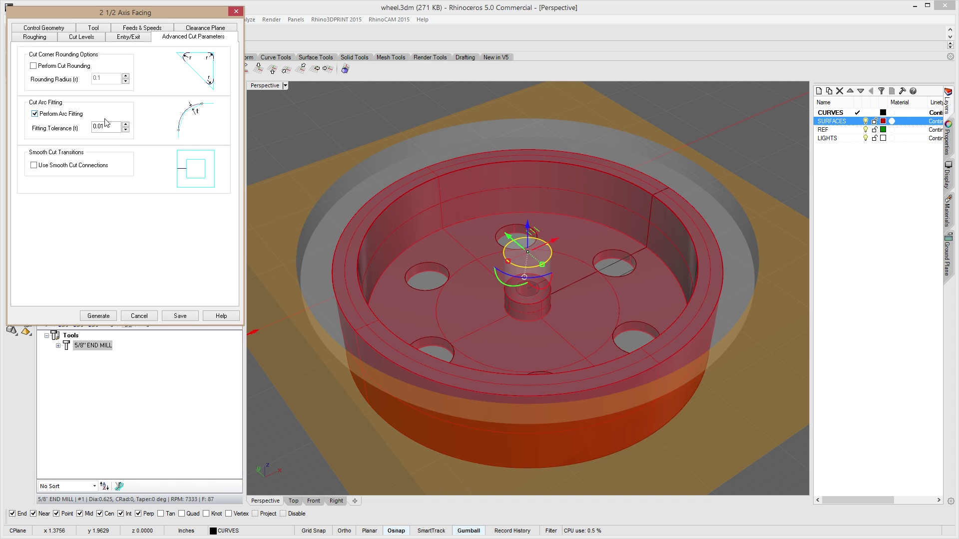
left_click_drag(107, 125, 56, 128)
type(".002")
key("Tab")
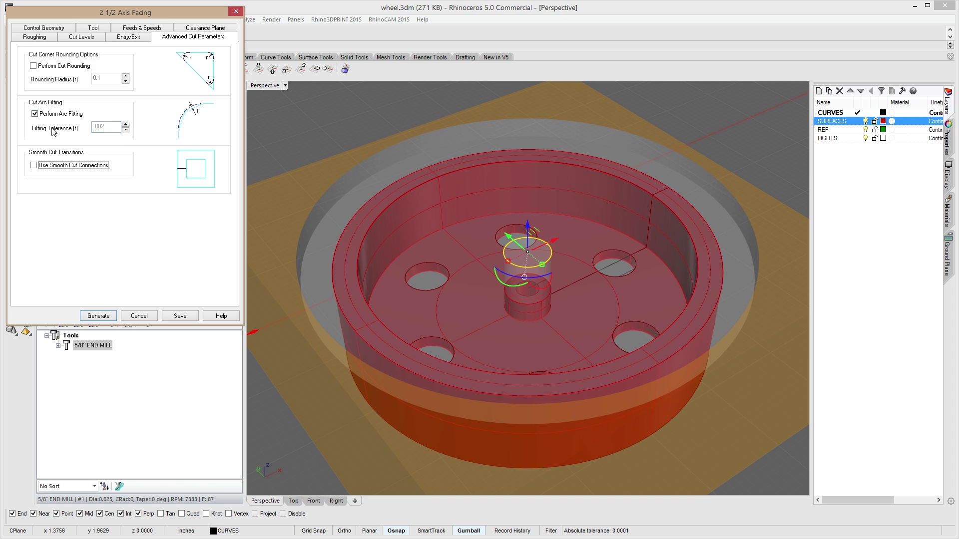
left_click(99, 316)
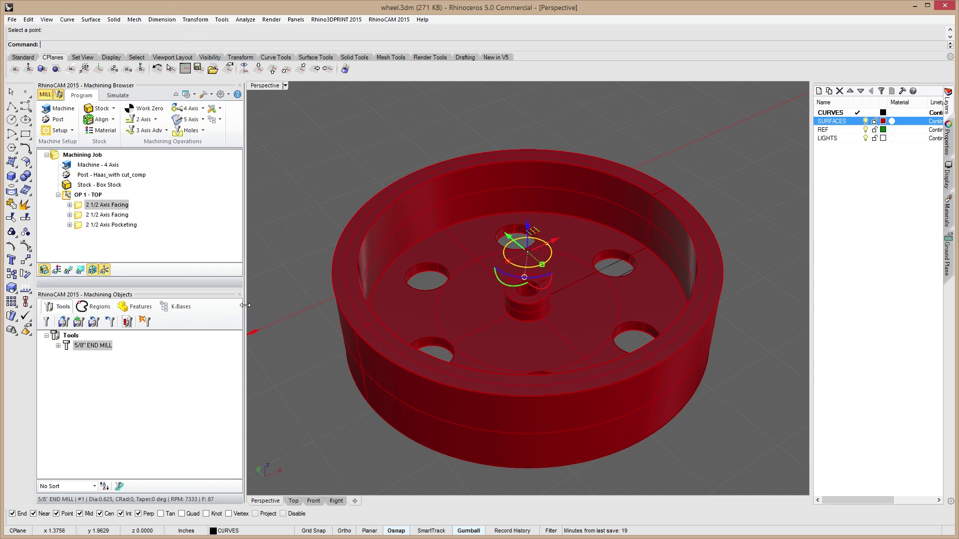
Display the hub facing toolpath and simulate the operation on the stock.
left_click(64, 274)
right_click_drag(533, 278, 552, 284)
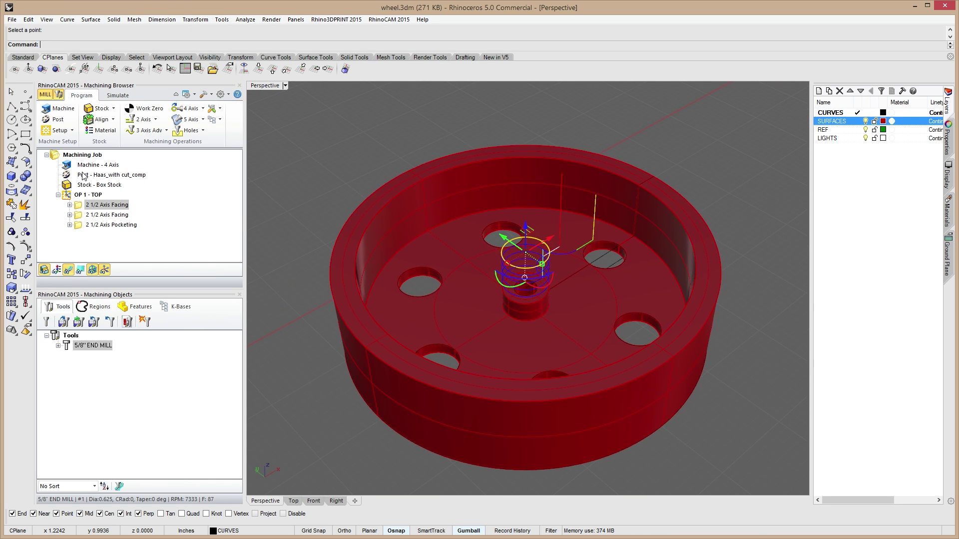
left_click(118, 95)
left_click(66, 130)
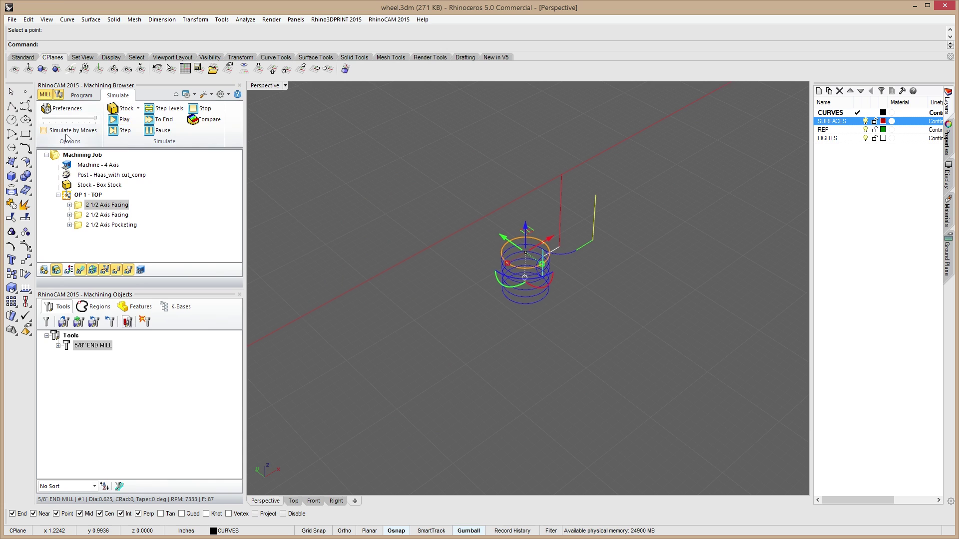
left_click(122, 120)
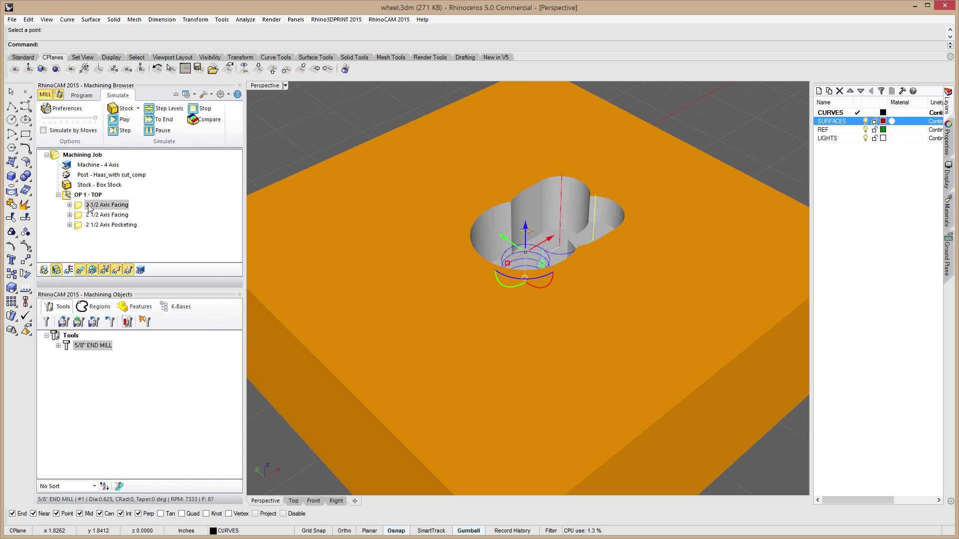
Reorder the operations so the hub facing comes after the outer facing and the pocketing, and check each one's cut stock.
left_click_drag(105, 225, 85, 215)
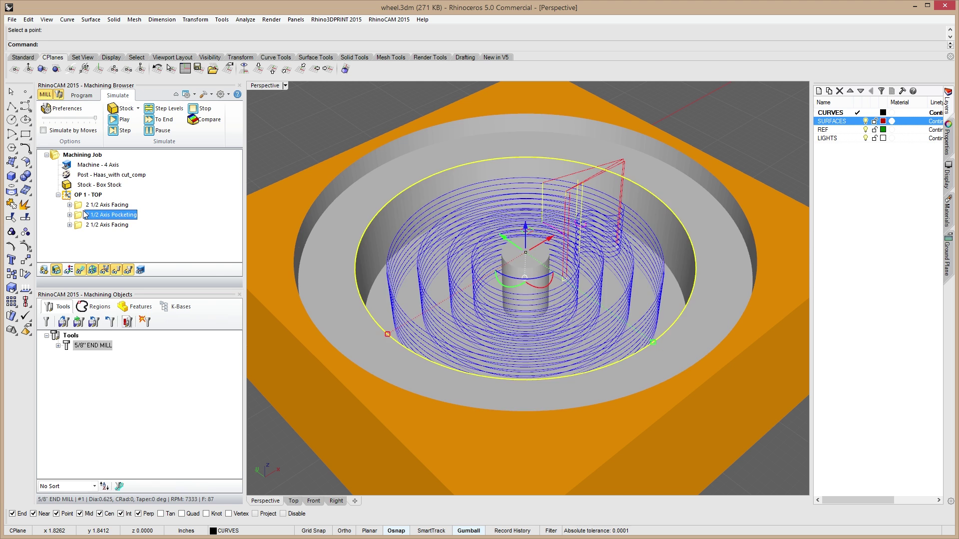
left_click(84, 206)
left_click(84, 217)
left_click(85, 225)
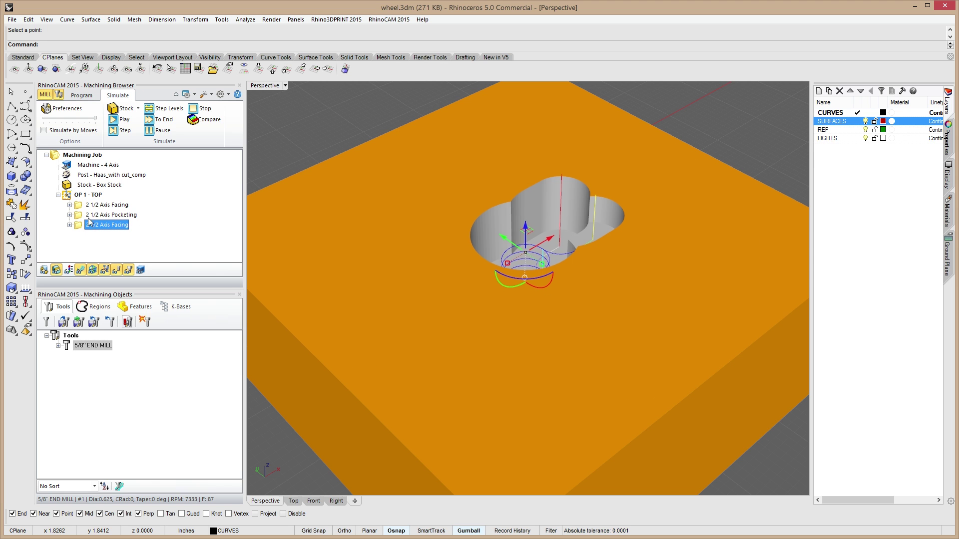
Simulate the hub facing in its new order, inspect the cut hub and hide the toolpath.
left_click(117, 122)
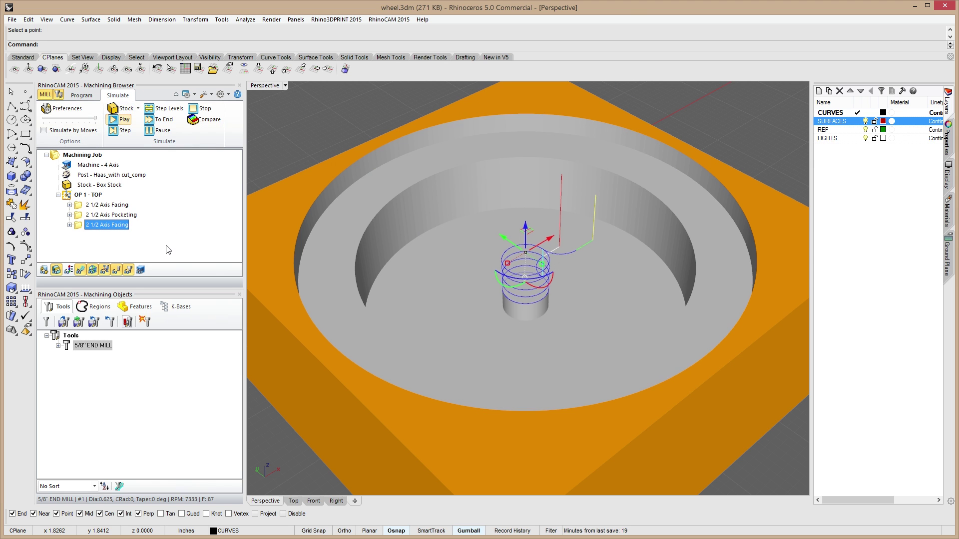
right_click_drag(486, 258, 429, 272)
left_click(78, 272)
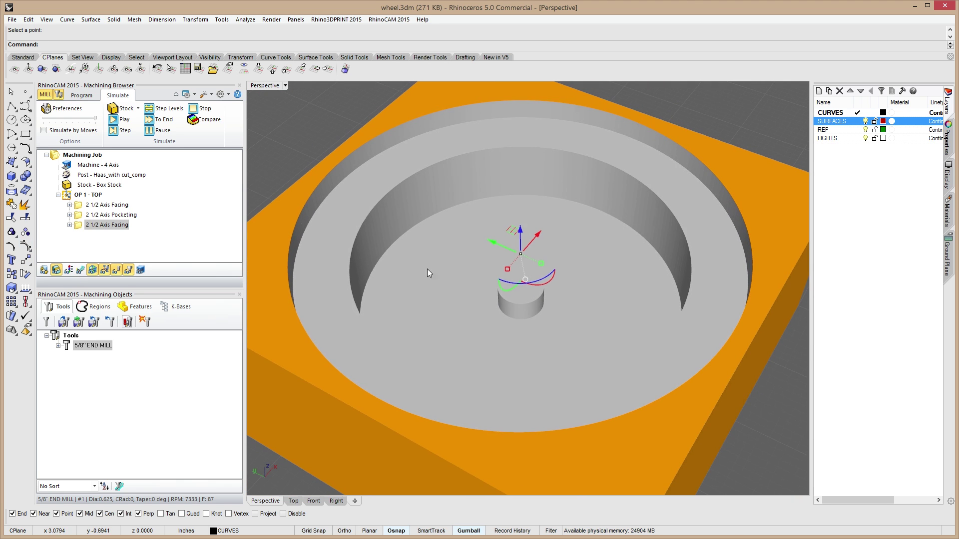
Return to the programming view, measure the diameter of the selected hub circle and deselect it.
left_click(82, 95)
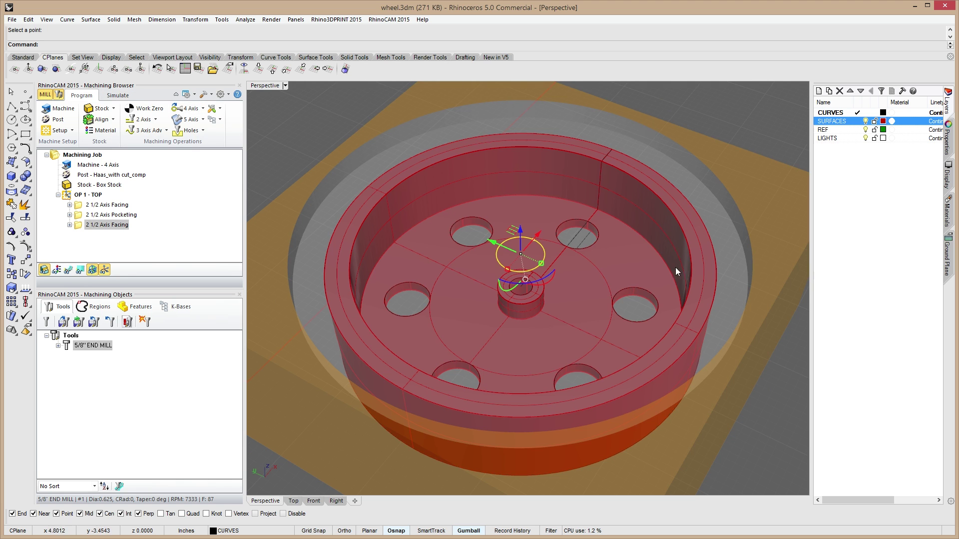
right_click_drag(675, 267, 637, 284)
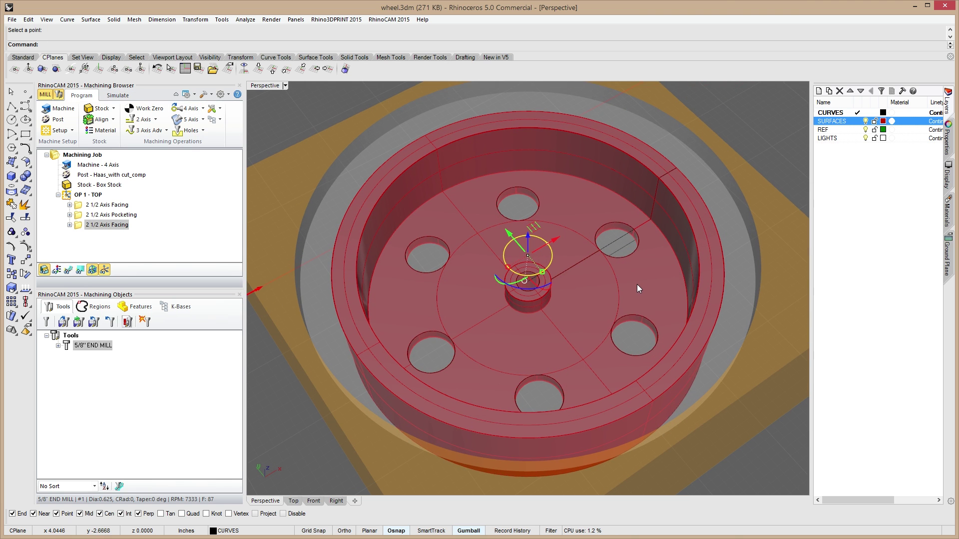
right_click_drag(635, 282, 598, 290)
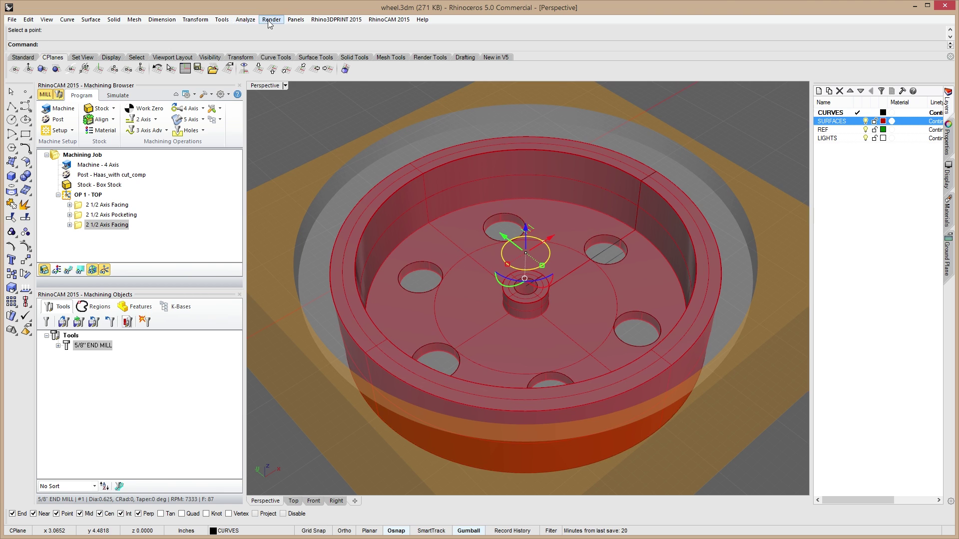
left_click(245, 20)
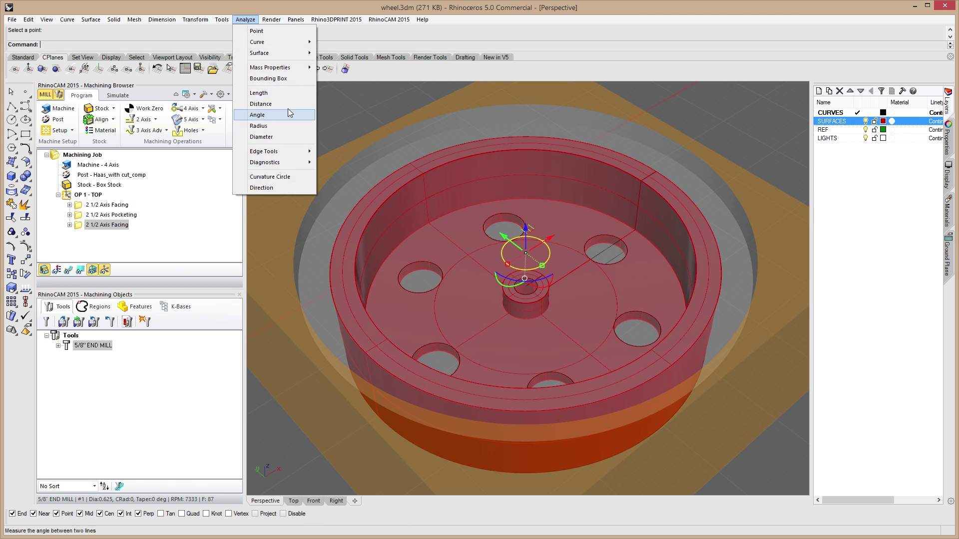
left_click(259, 137)
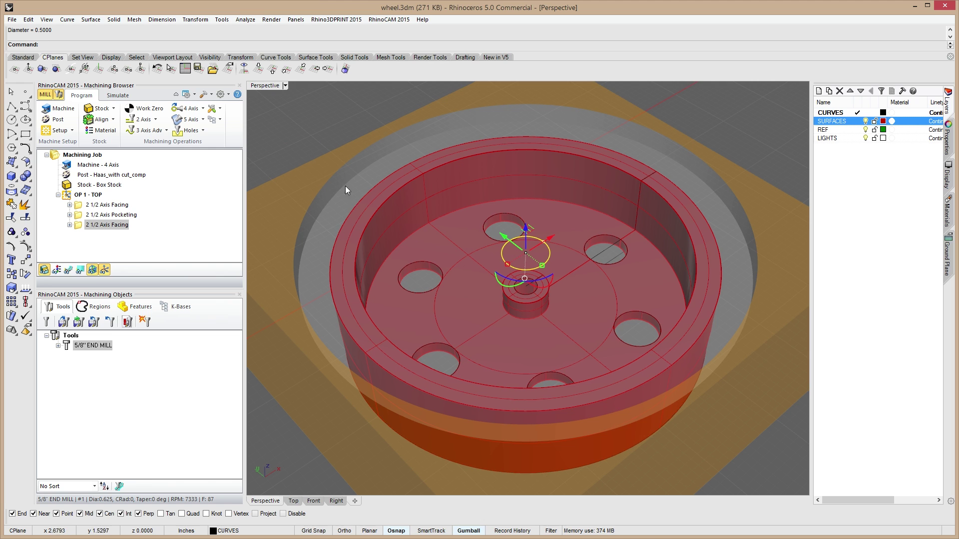
key("Escape")
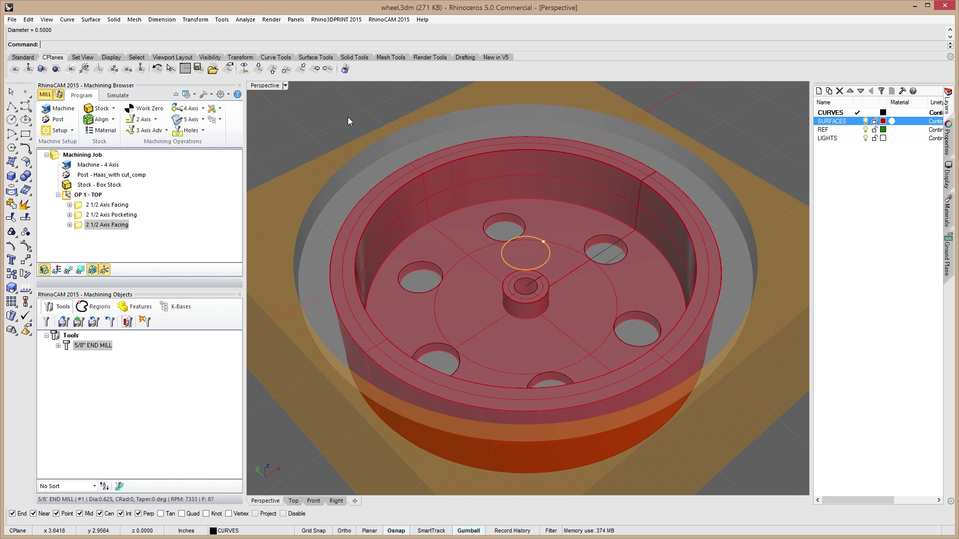
Measure the diameter of one of the six holes arranged around the hub.
left_click(245, 20)
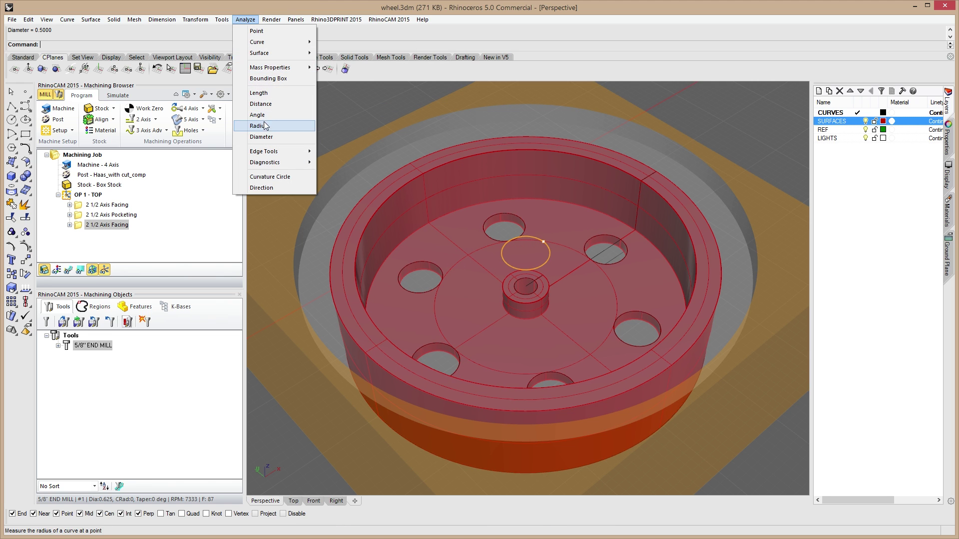
left_click(267, 129)
left_click(246, 19)
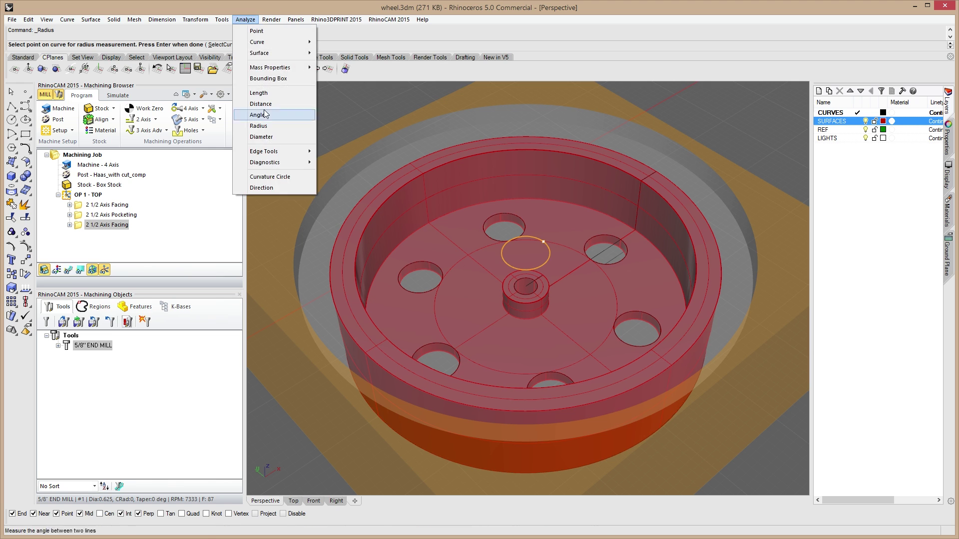
left_click(268, 138)
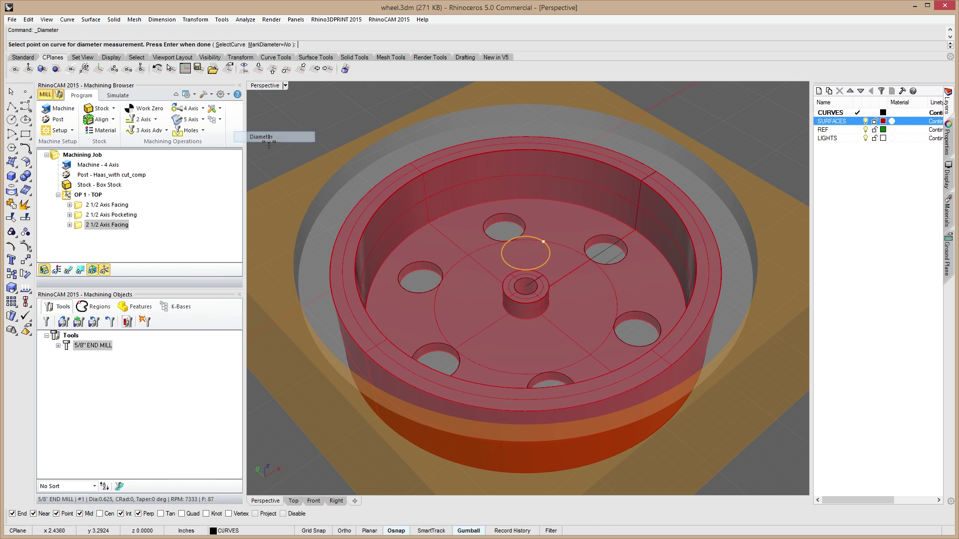
left_click(429, 262)
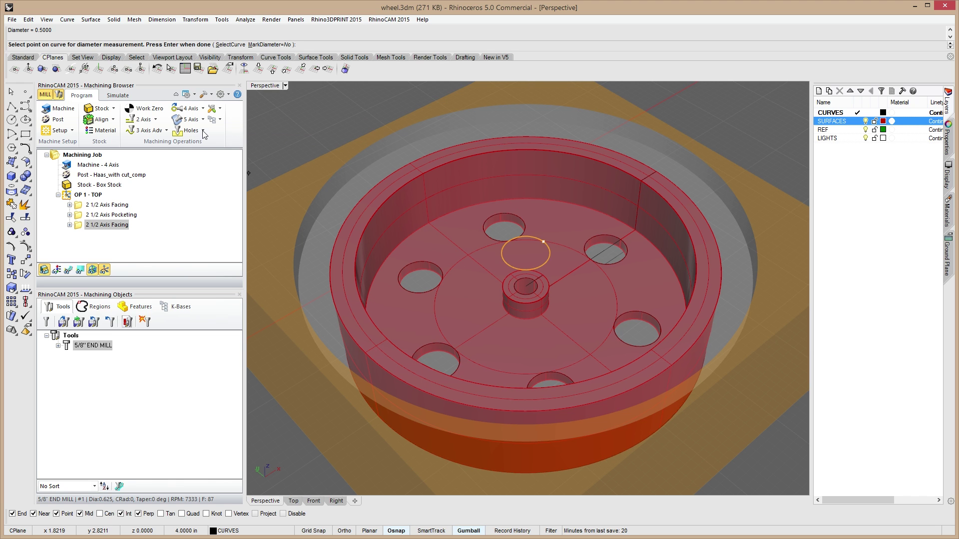
key("Return")
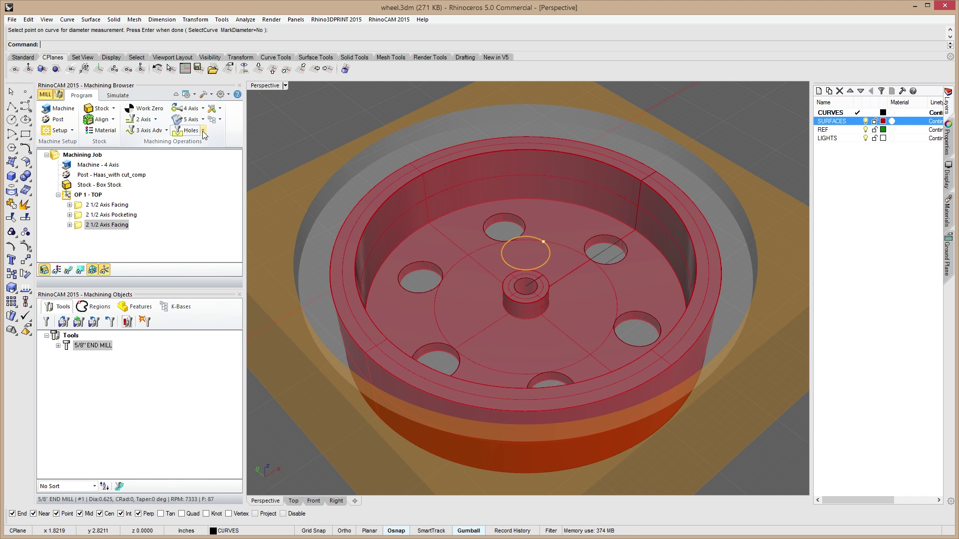
Start a standard drilling operation and select the curves of the six holes around the hub as drill circles.
left_click(202, 132)
left_click(198, 160)
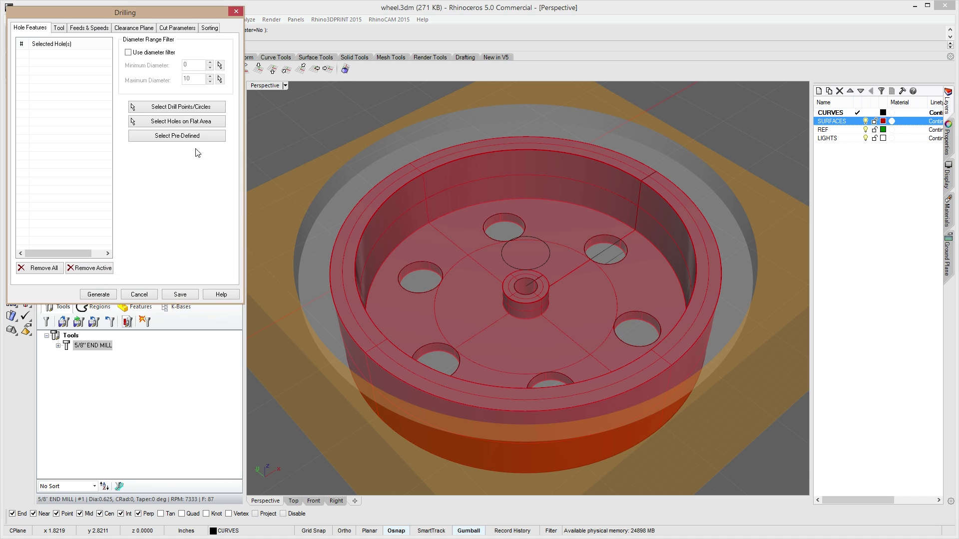
left_click(180, 109)
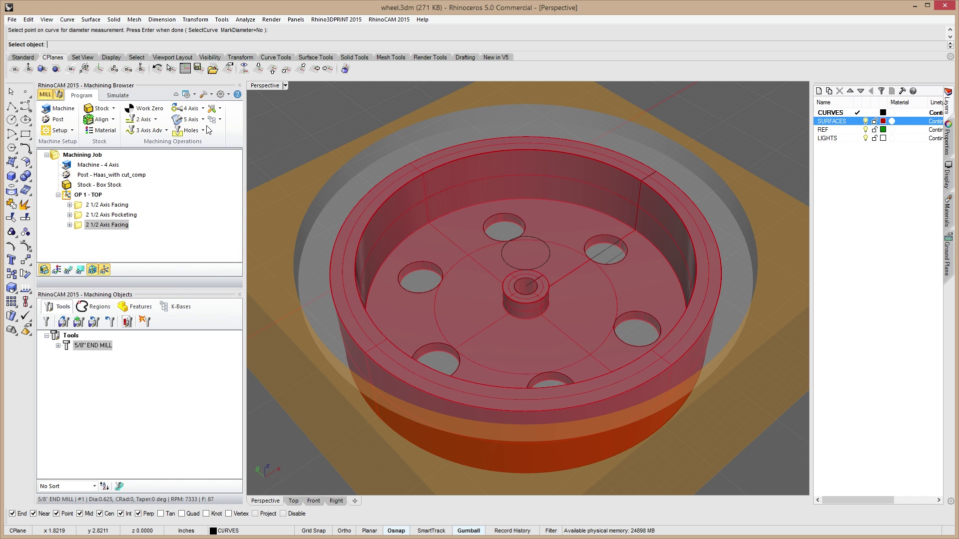
left_click(424, 262)
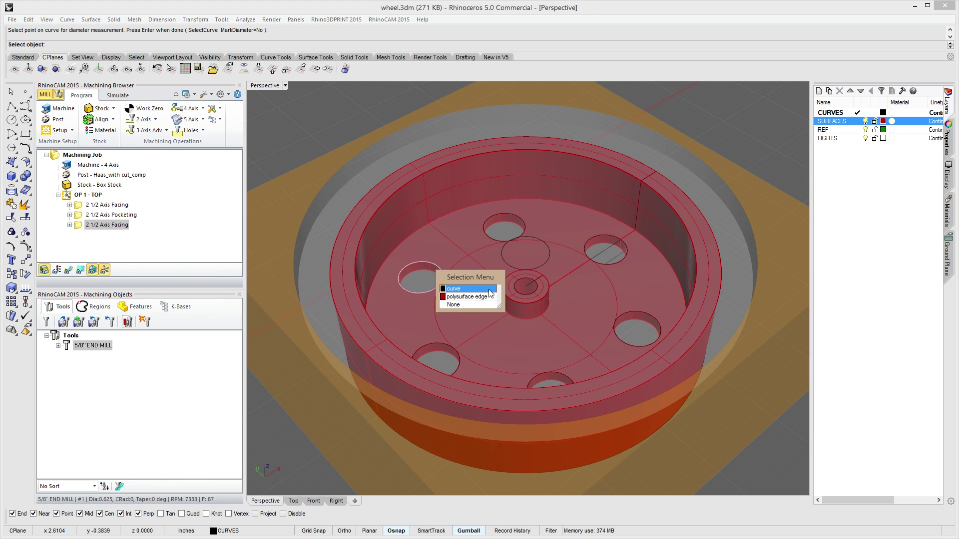
left_click(450, 289)
left_click(490, 216)
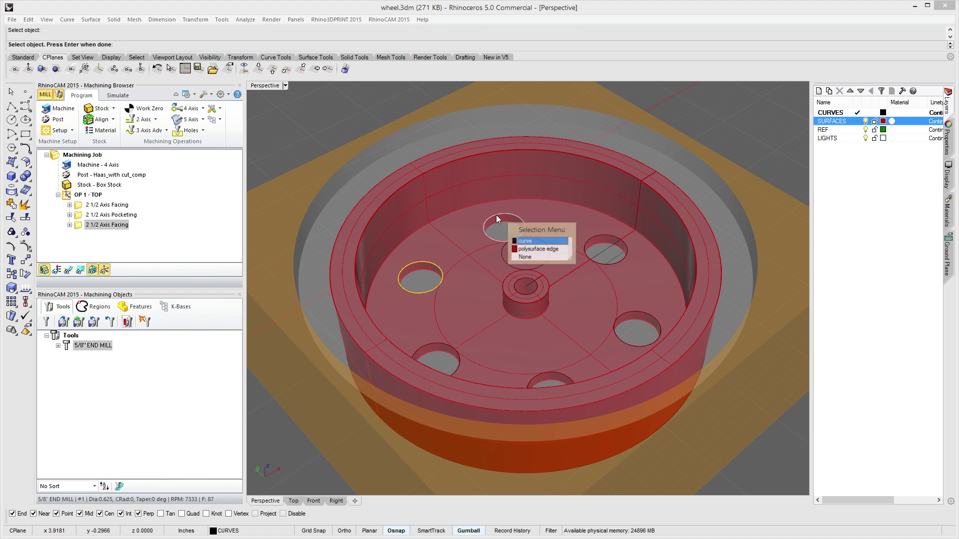
left_click(541, 241)
left_click(594, 237)
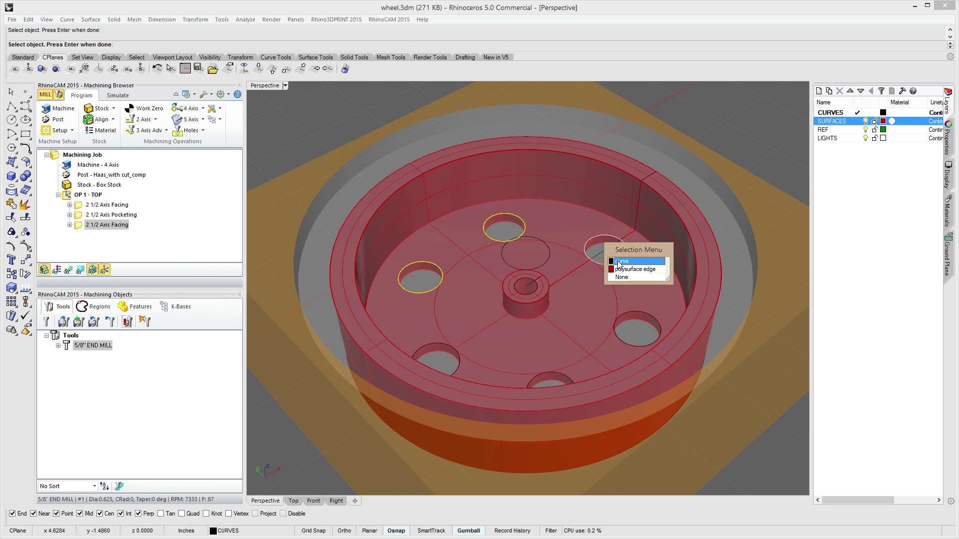
left_click(620, 260)
left_click(622, 314)
left_click(645, 341)
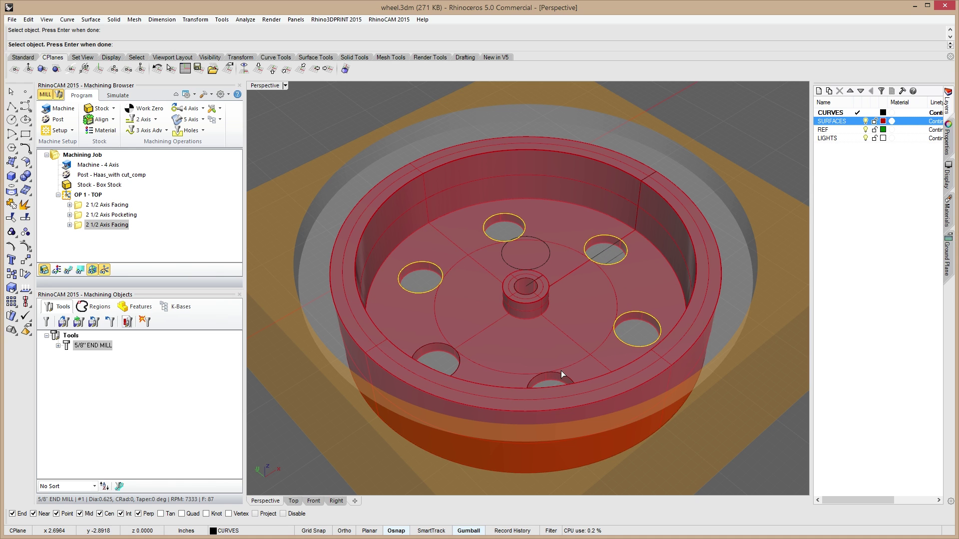
left_click(562, 373)
left_click(593, 399)
left_click(459, 367)
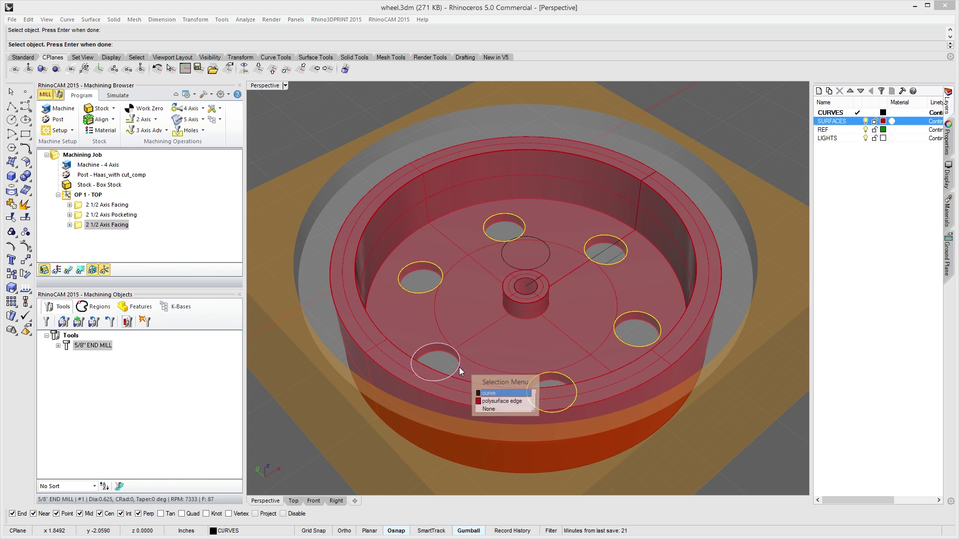
left_click(500, 394)
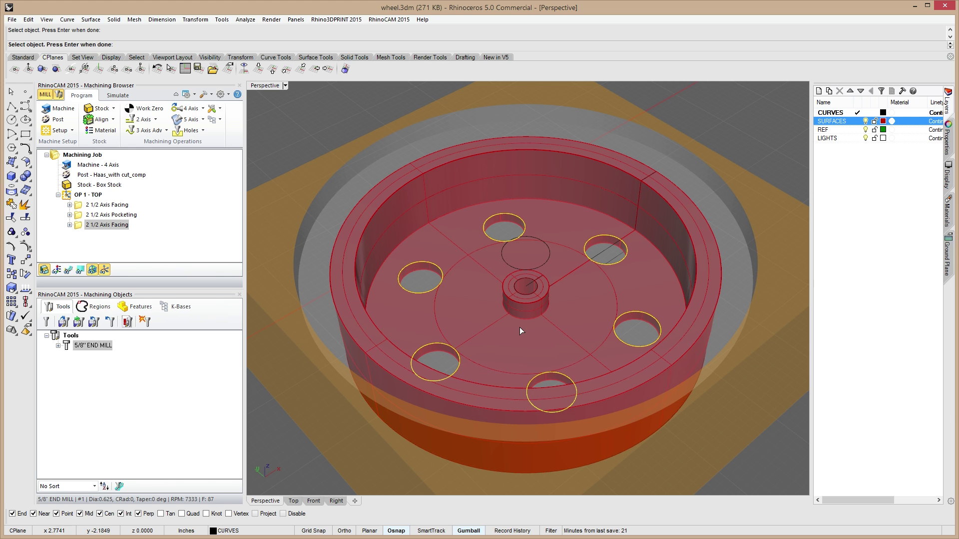
key("Return")
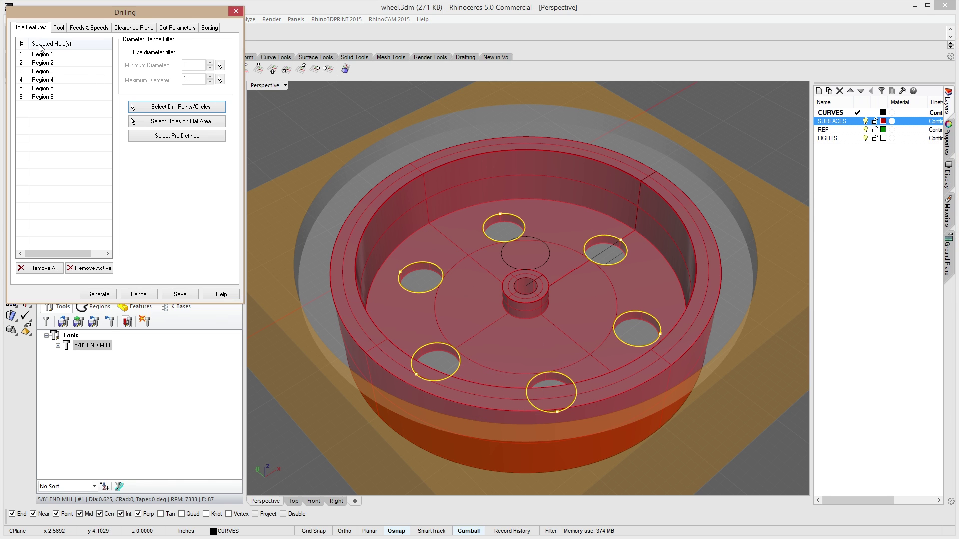
Define a drill tool named .5 DRILL with the comment .5 DRILL and flood coolant.
left_click(58, 28)
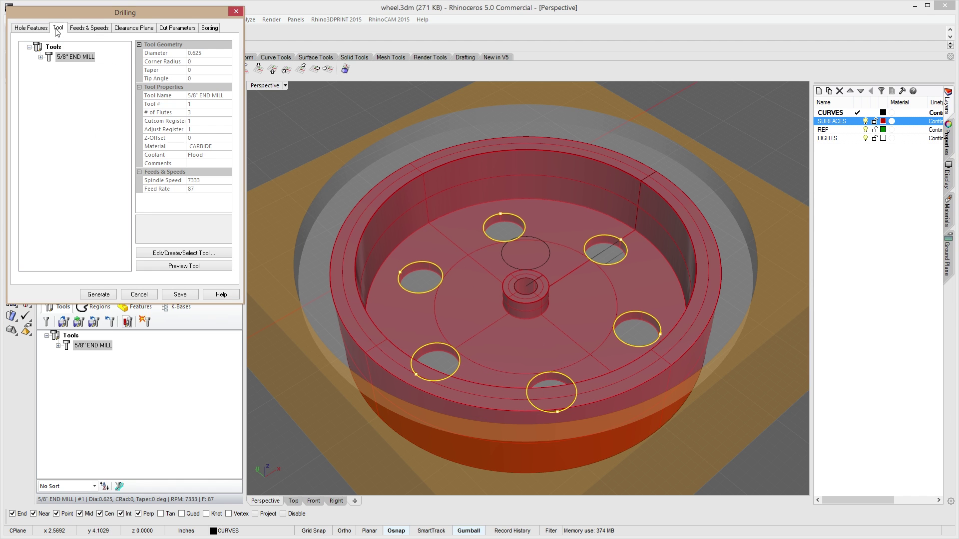
left_click(180, 253)
left_click(525, 246)
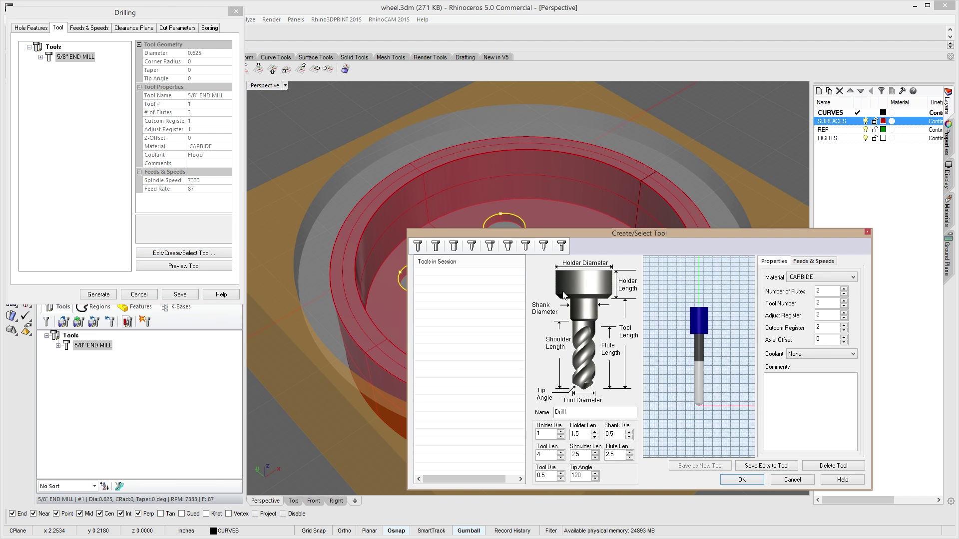
double_click(570, 412)
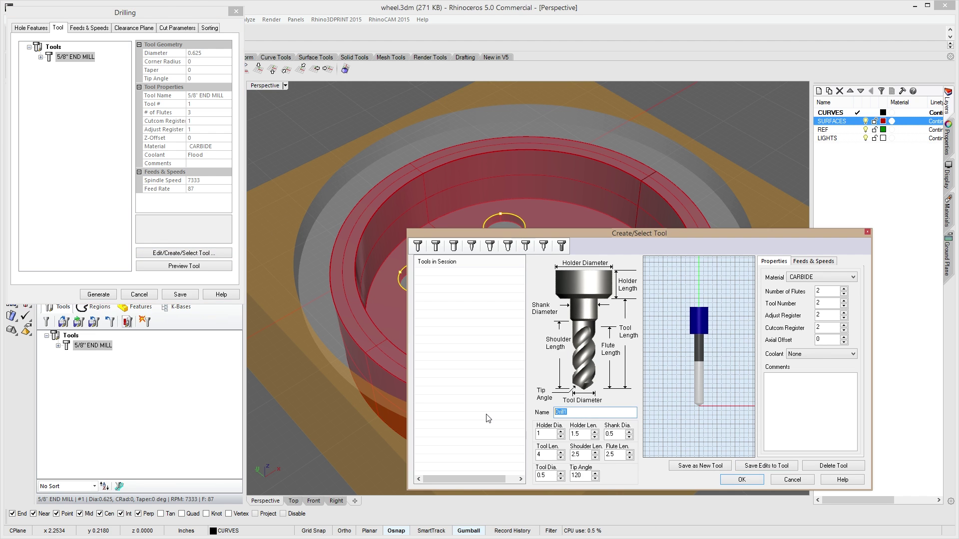
type(".5")
key("Tab")
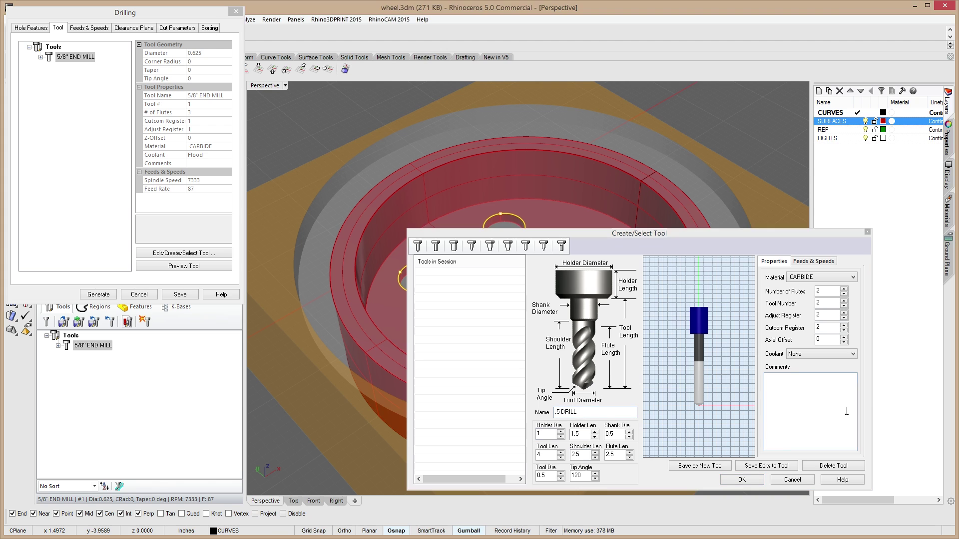
left_click(806, 384)
type(".5 DRILL")
left_click(804, 354)
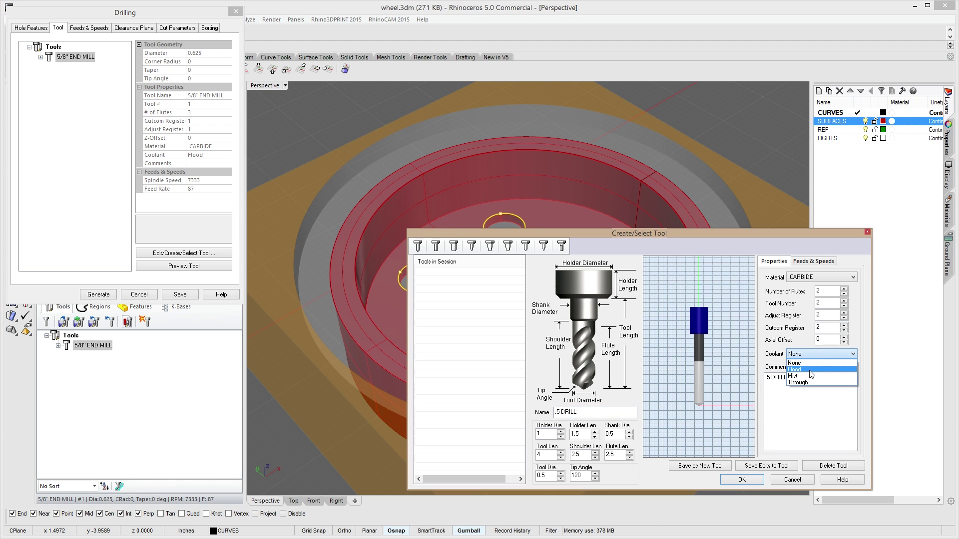
left_click(809, 369)
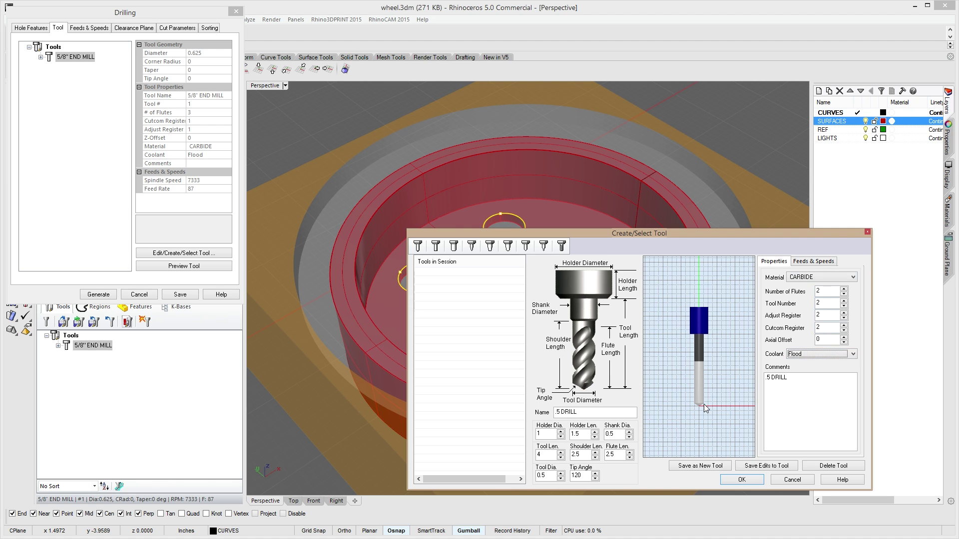
Load the drill's feeds using surface speed 1200 ft/min and 0.002 in per tooth, and save it as a new tool.
left_click(813, 263)
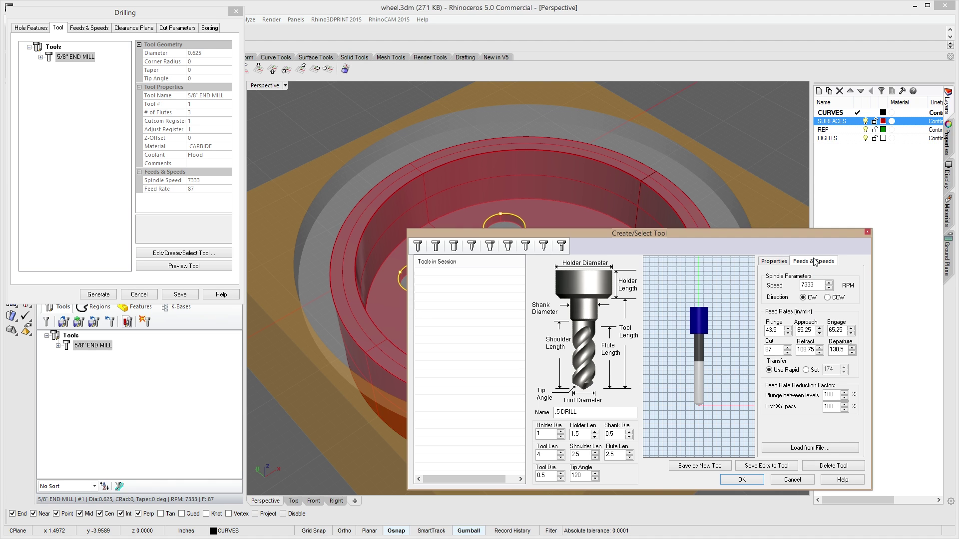
left_click(799, 447)
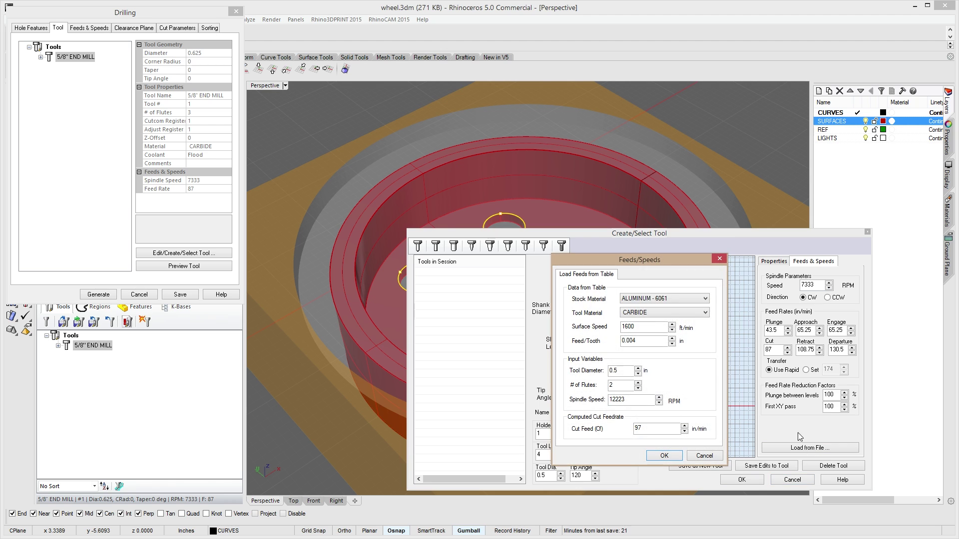
double_click(648, 329)
type("1200")
key("Tab")
left_click(654, 343)
type("0.002")
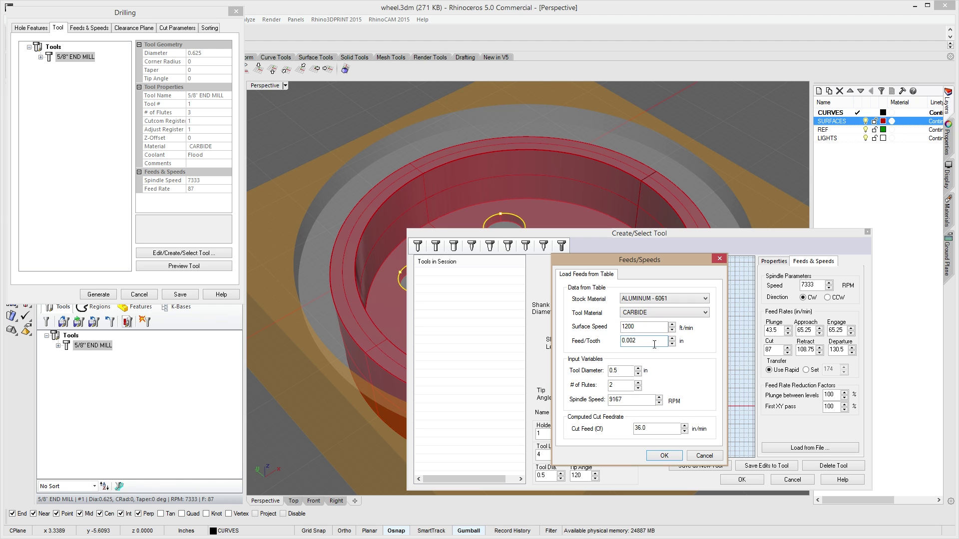
left_click(647, 457)
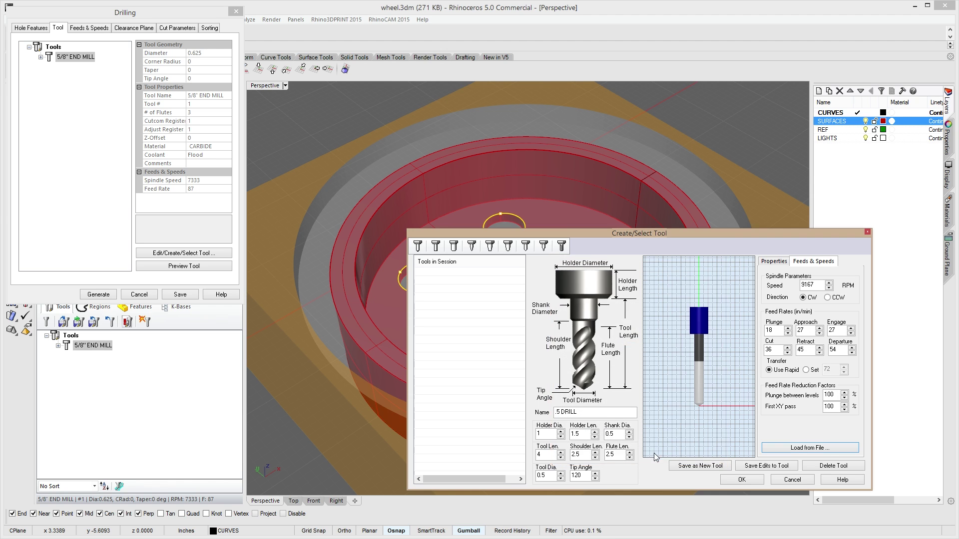
left_click(686, 465)
left_click(737, 479)
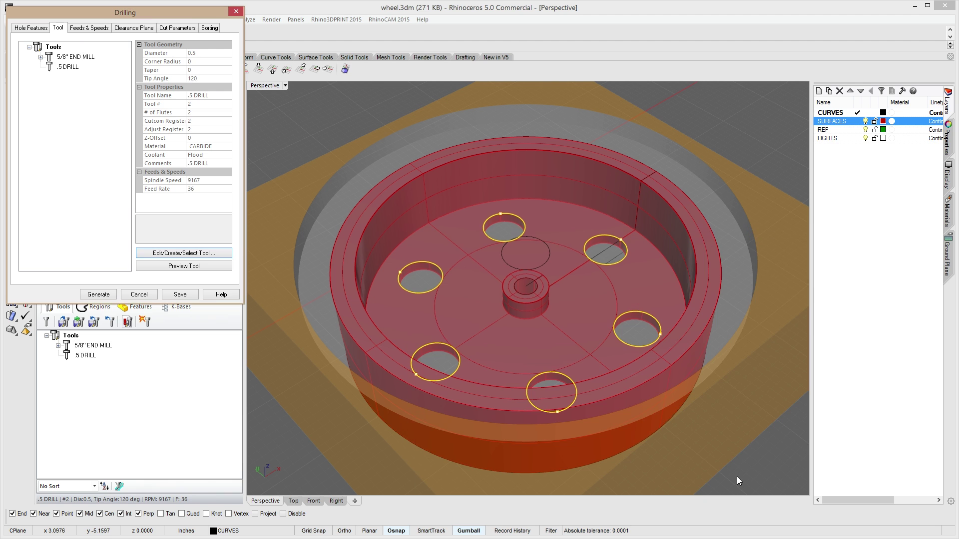
Review the drilling operation's feeds and speeds and its clearance plane over the wheel.
left_click(92, 30)
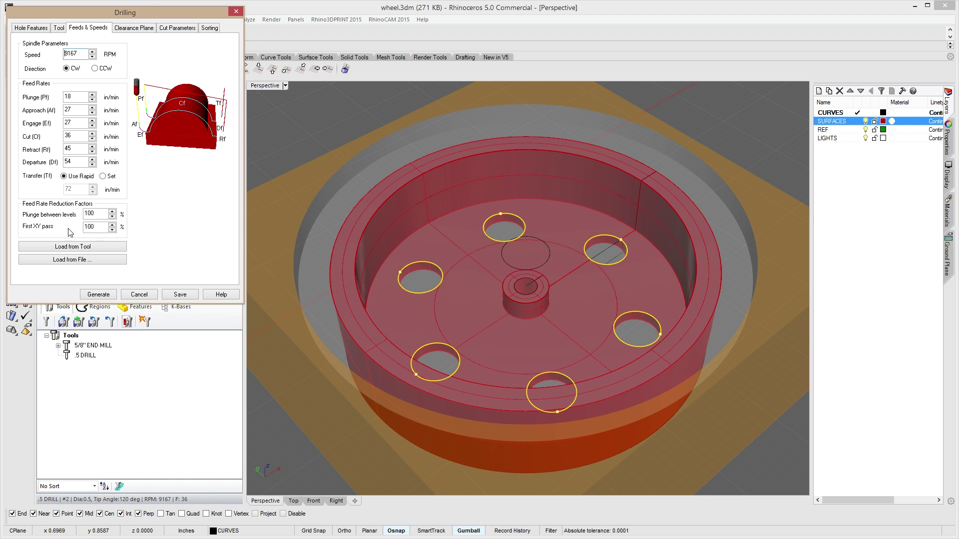
left_click(138, 29)
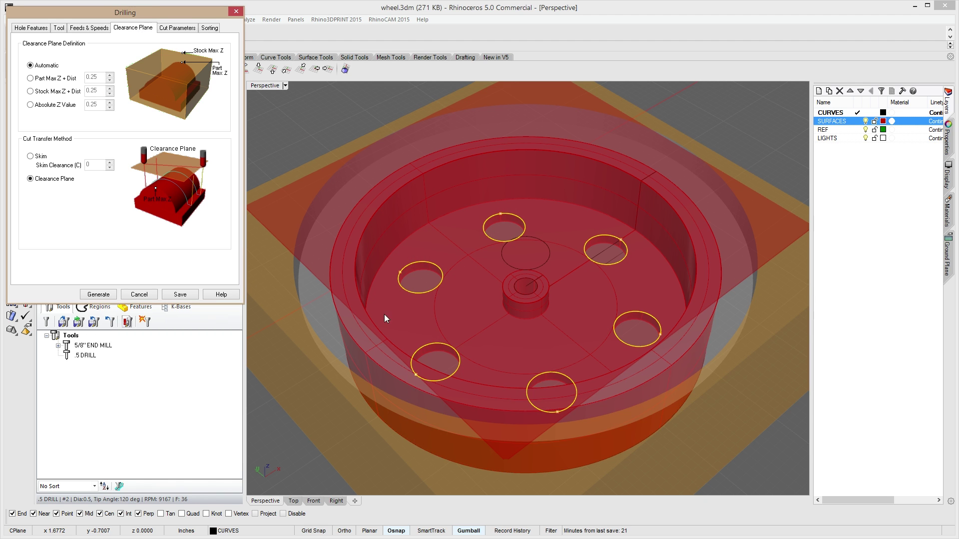
right_click_drag(385, 317, 397, 299)
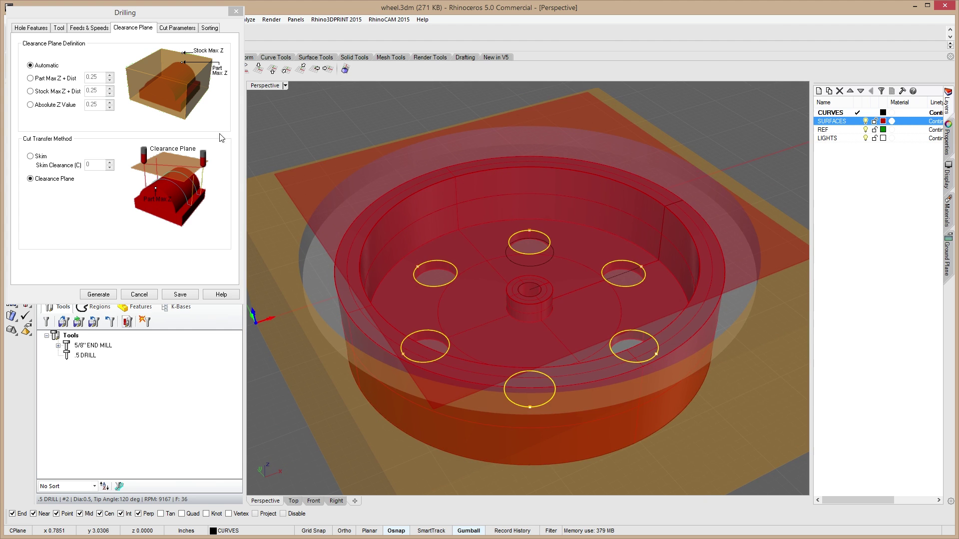
Pick the drill depth on the model between the top and bottom centres of one of the holes.
left_click(180, 29)
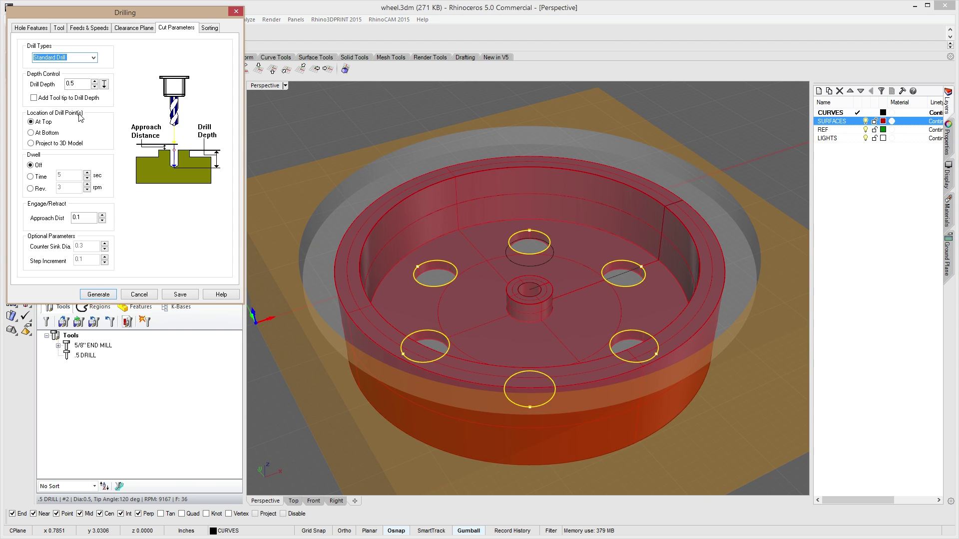
right_click_drag(417, 345, 475, 260)
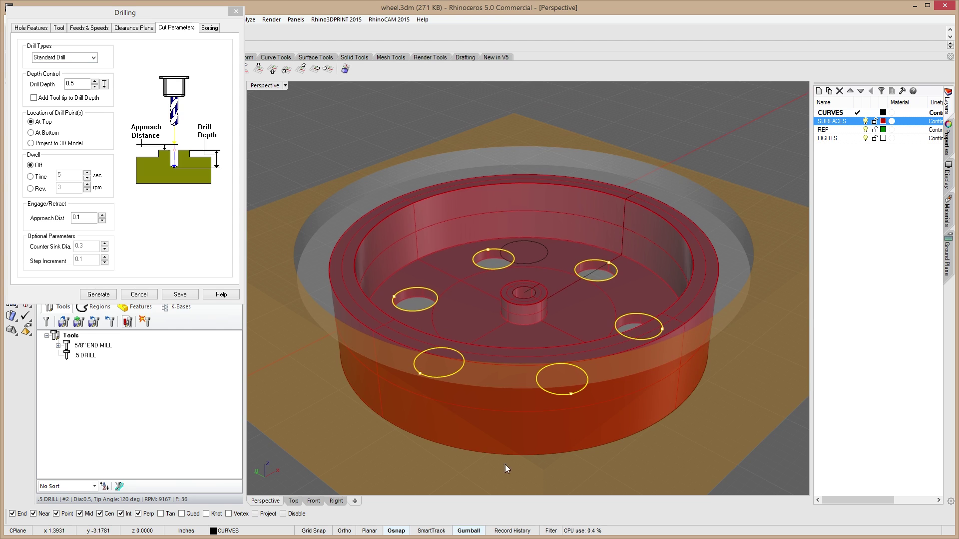
right_click_drag(505, 469, 475, 351)
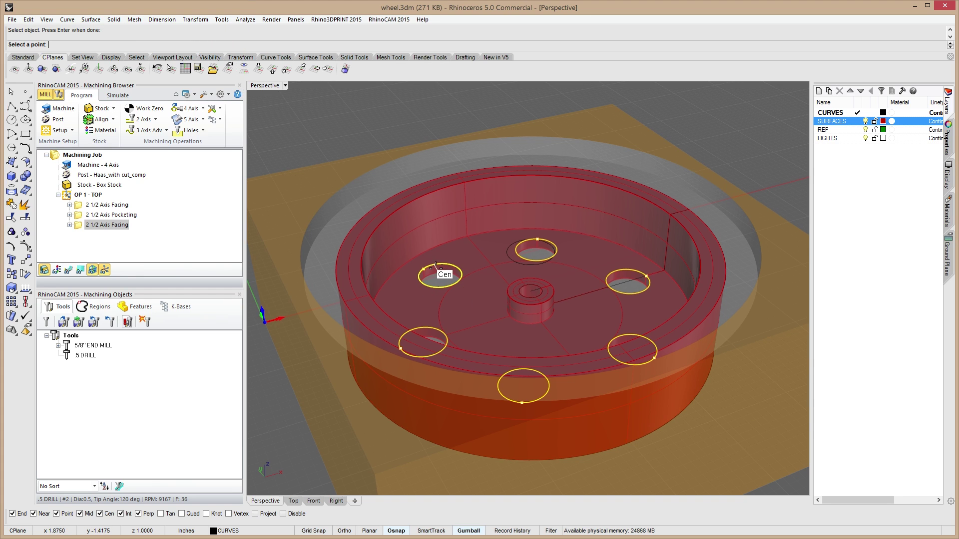
left_click(432, 270)
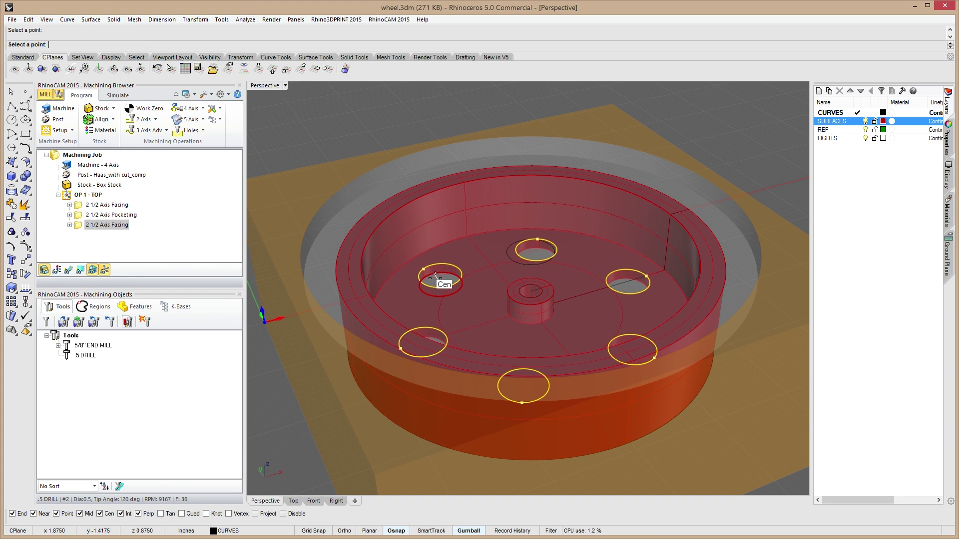
left_click(425, 274)
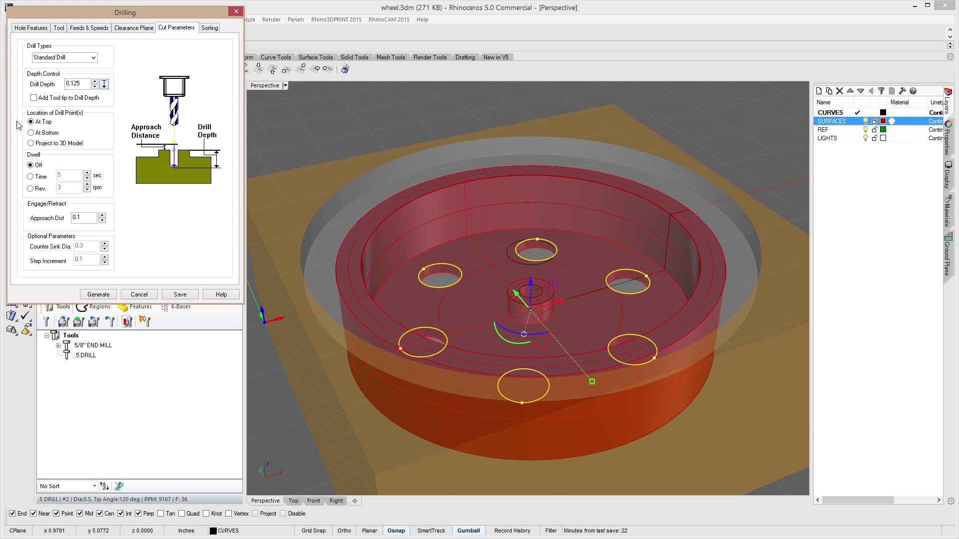
Set the drill depth to .375 without adding the tool tip to it.
left_click(34, 98)
left_click_drag(84, 84, 20, 85)
type(".375")
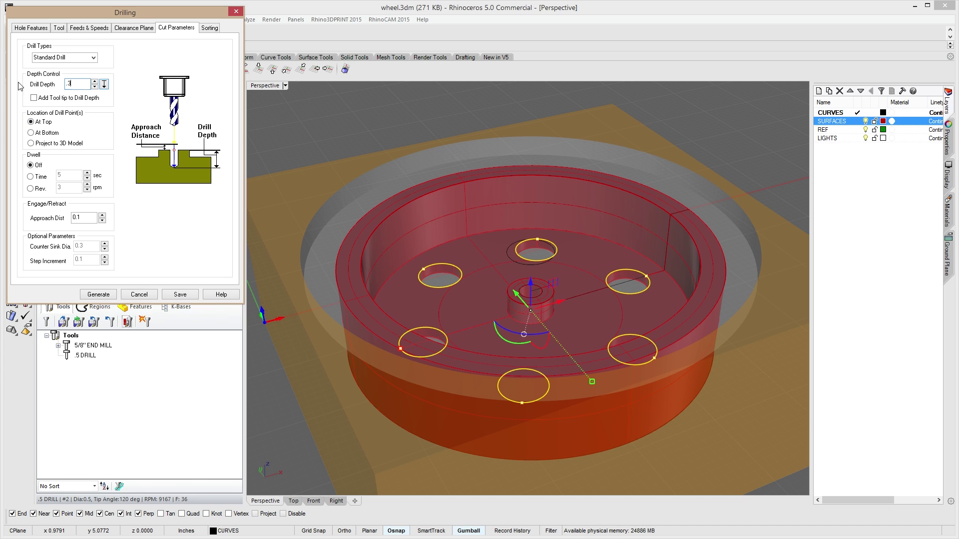
key("Tab")
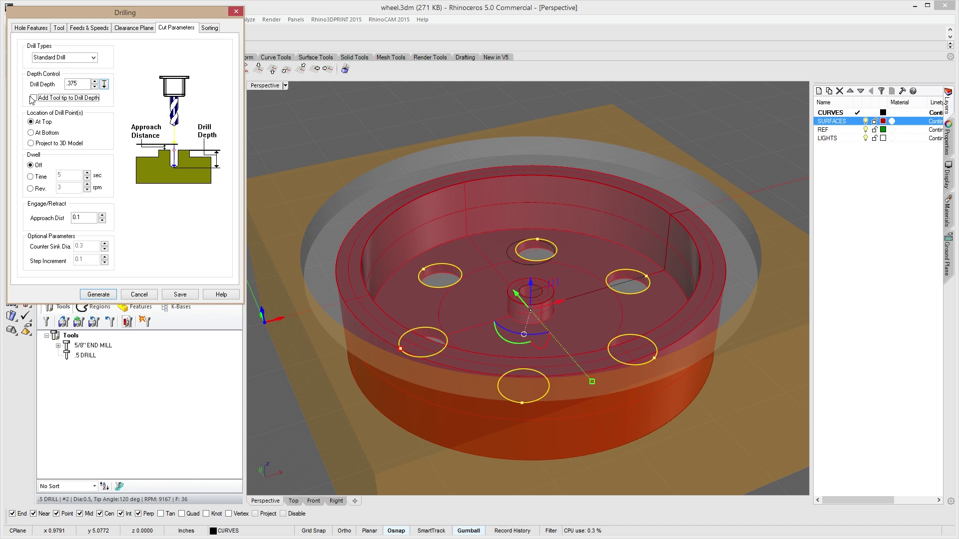
Order the holes by minimum distance sort and generate the drilling operation.
left_click(210, 28)
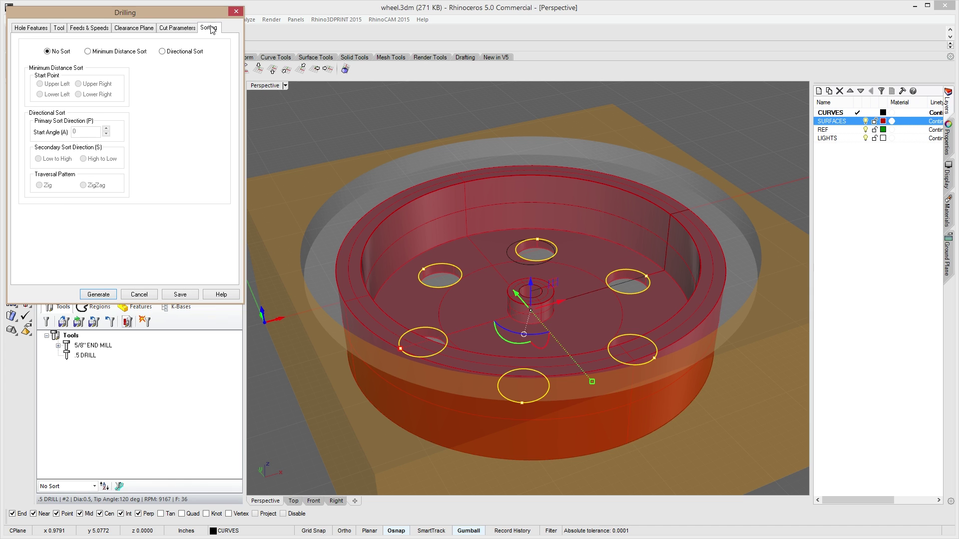
left_click(124, 53)
left_click(100, 294)
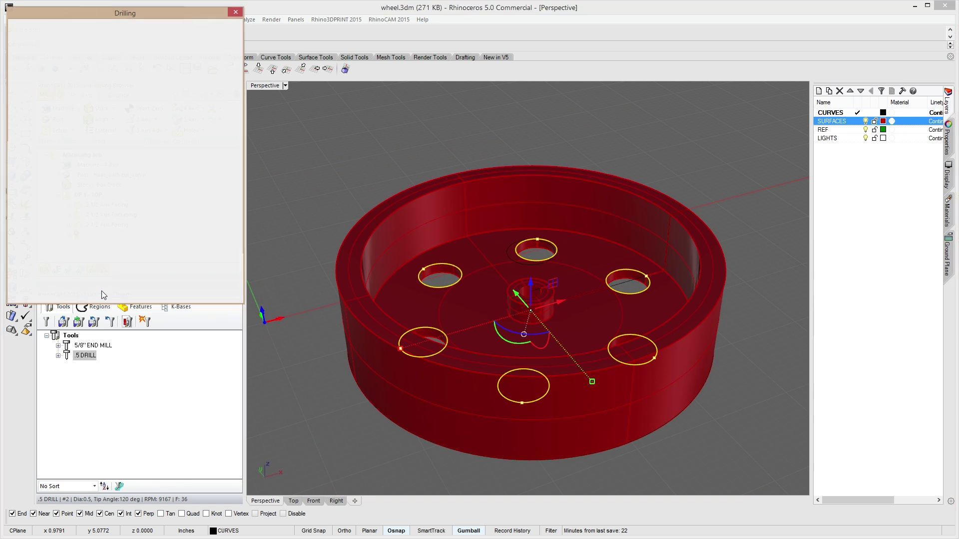
Display the drilling toolpath and inspect it at the six holes from several angles.
left_click(68, 270)
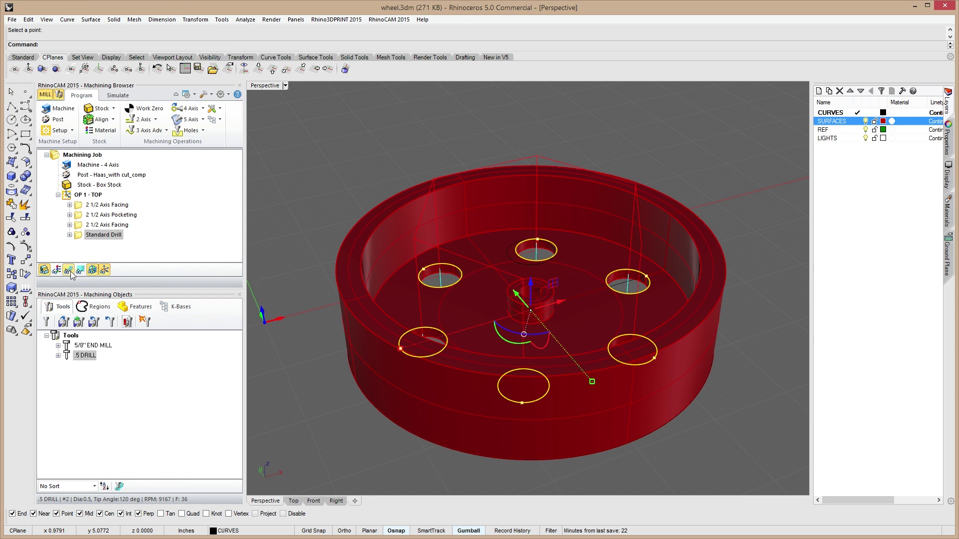
right_click_drag(399, 342, 471, 314)
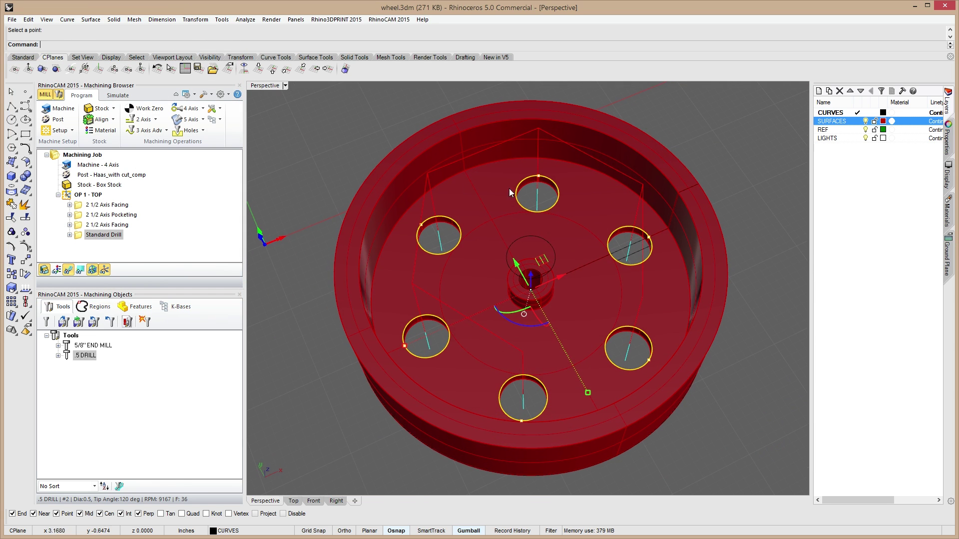
right_click_drag(546, 367, 524, 358)
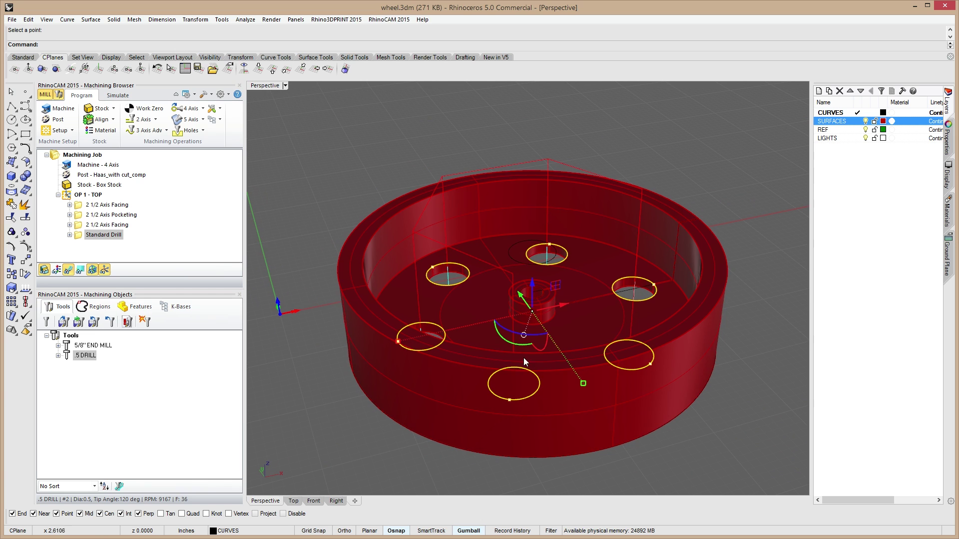
Simulate the Standard Drill operation and inspect the six drilled holes in the stock.
left_click(118, 95)
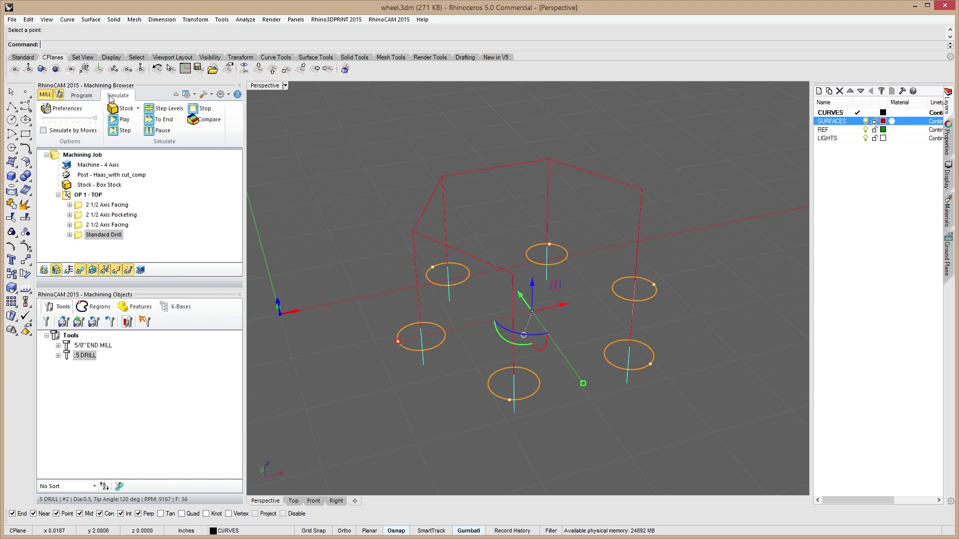
left_click(113, 121)
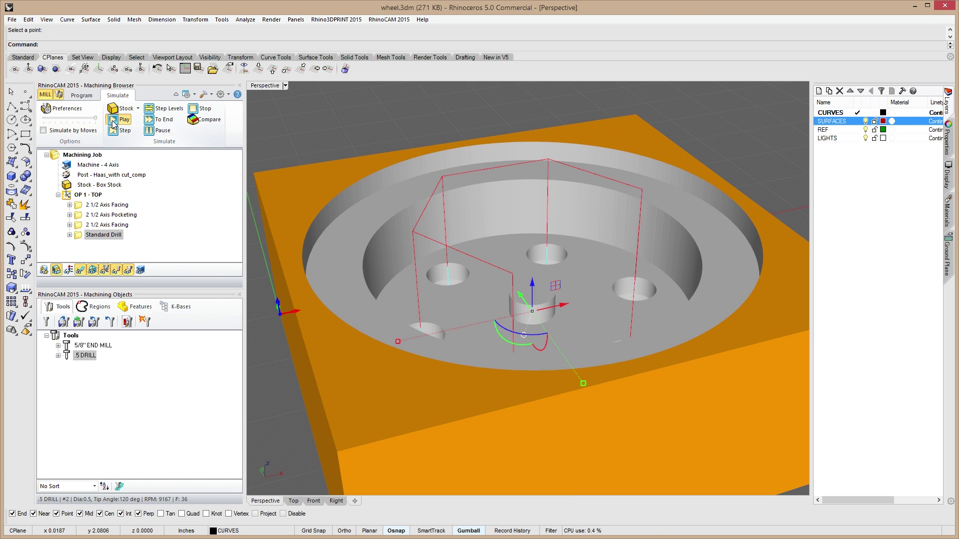
right_click_drag(454, 235, 572, 267)
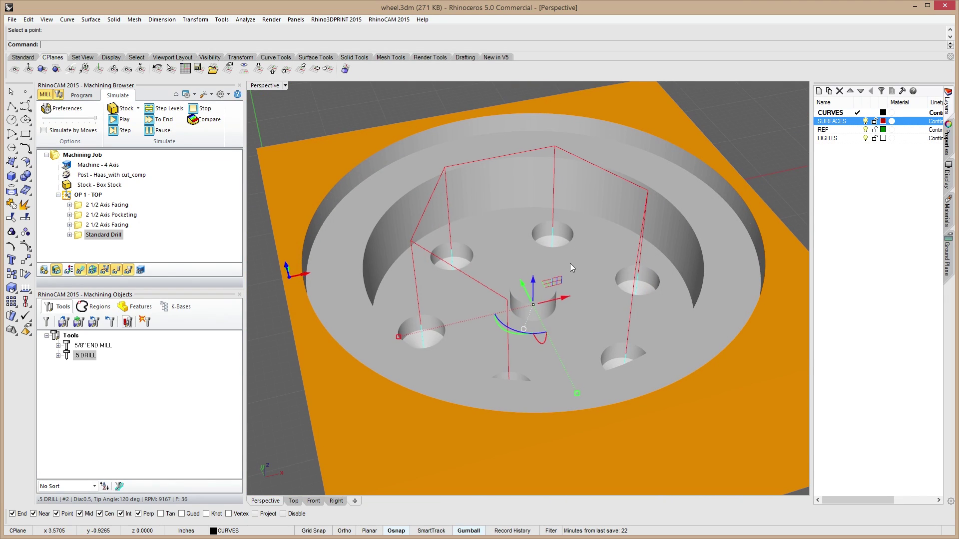
Measure the vertical distance from the lower to the upper edge of the wheel's outer wall.
left_click(81, 95)
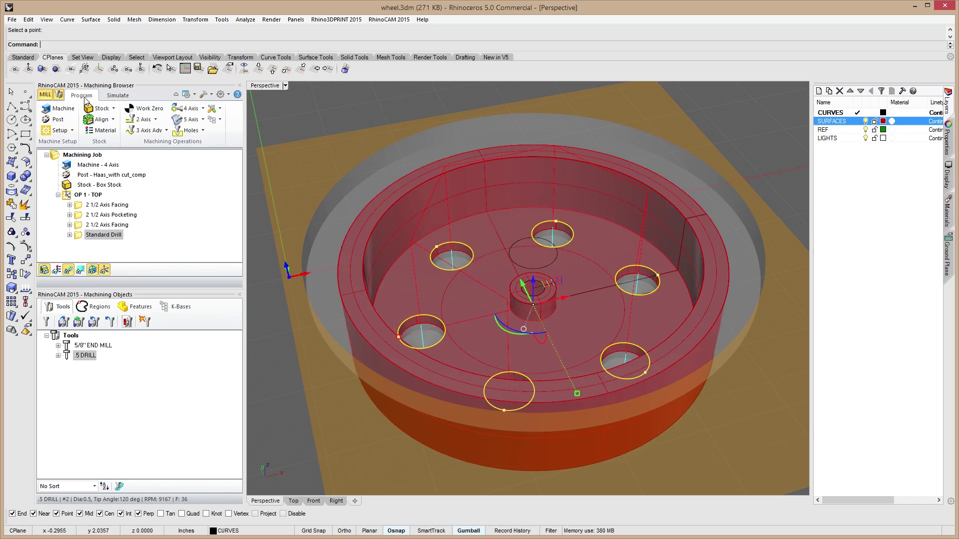
right_click_drag(458, 319, 420, 308)
right_click_drag(409, 335, 431, 297)
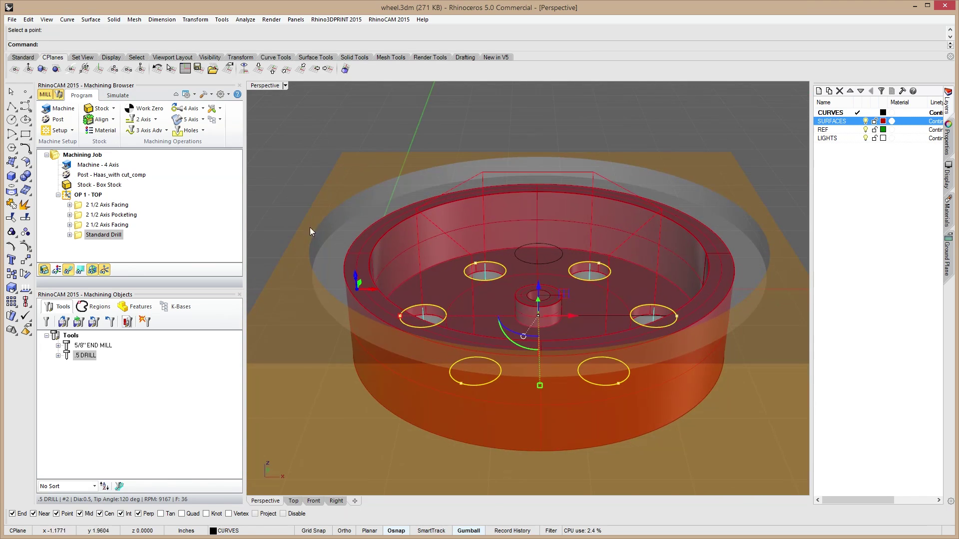
right_click_drag(546, 410, 580, 386)
right_click_drag(298, 140, 299, 118)
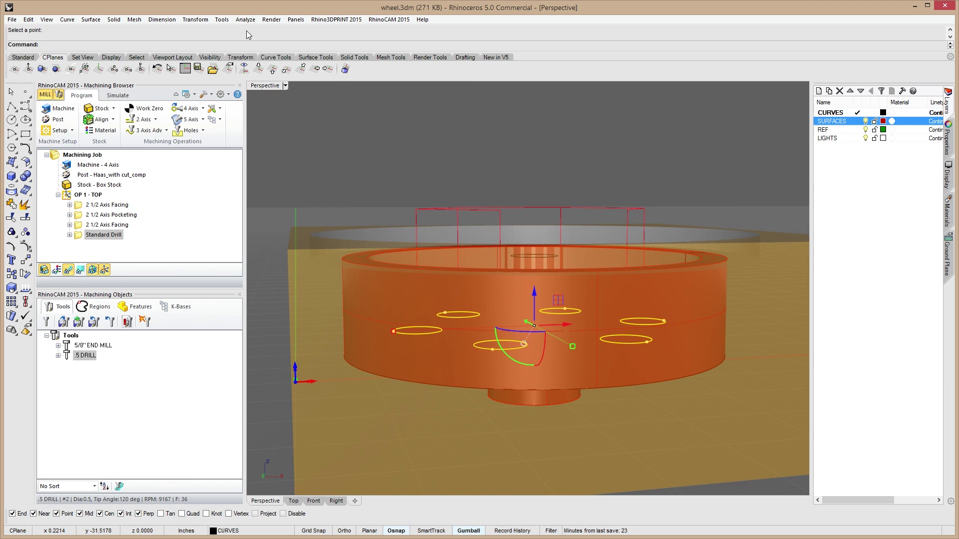
left_click(245, 20)
left_click(265, 104)
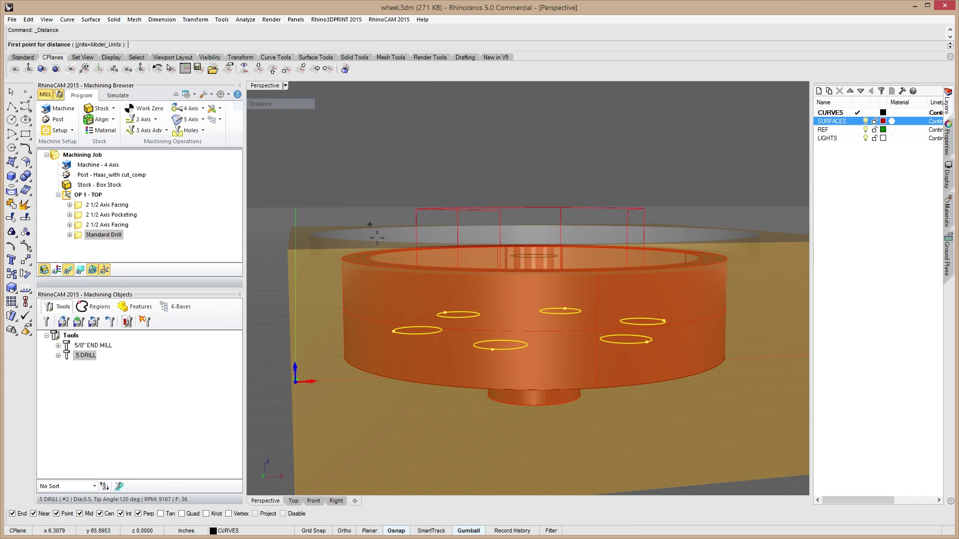
left_click(416, 383)
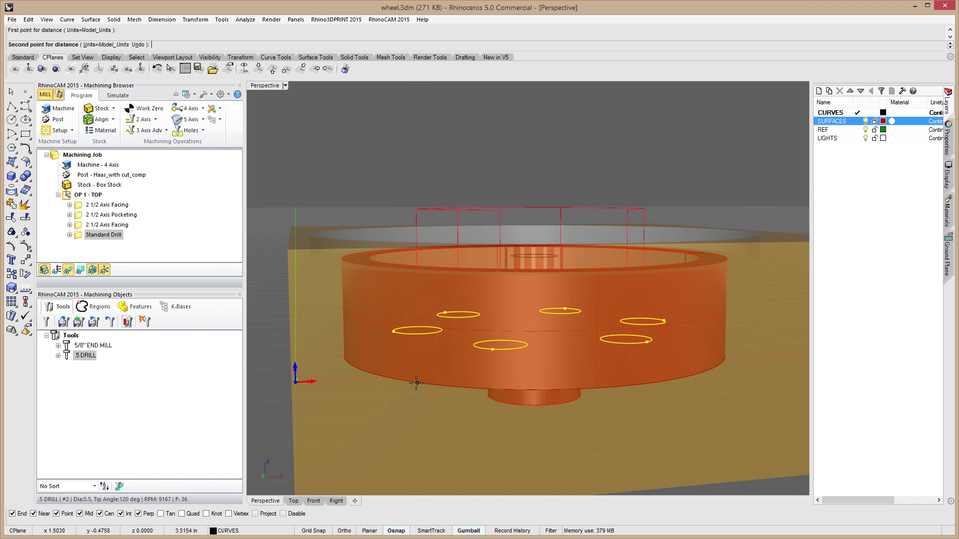
key("F8")
left_click(417, 269)
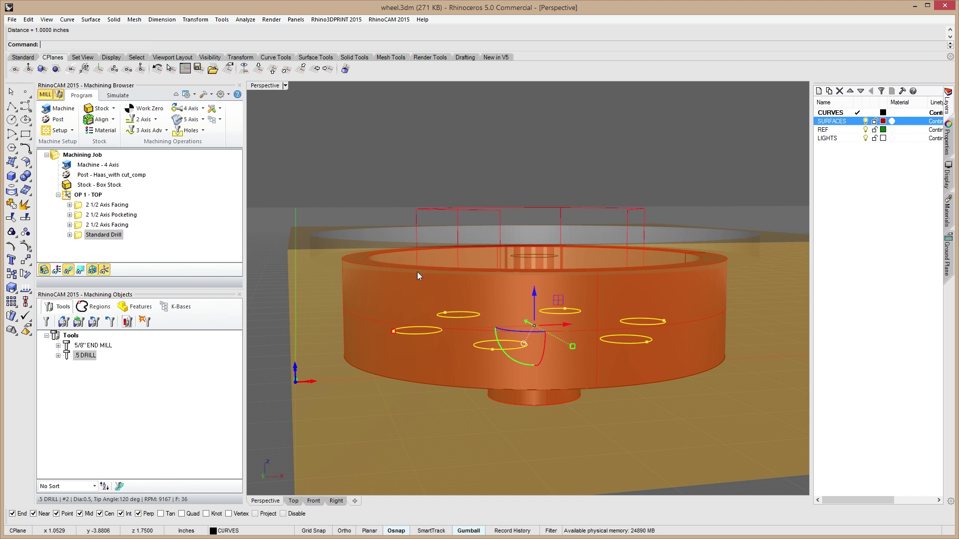
Create a 2 1/2 Axis Profiling operation and replace its drive regions with the wheel's outer top edge.
right_click_drag(446, 295, 408, 263)
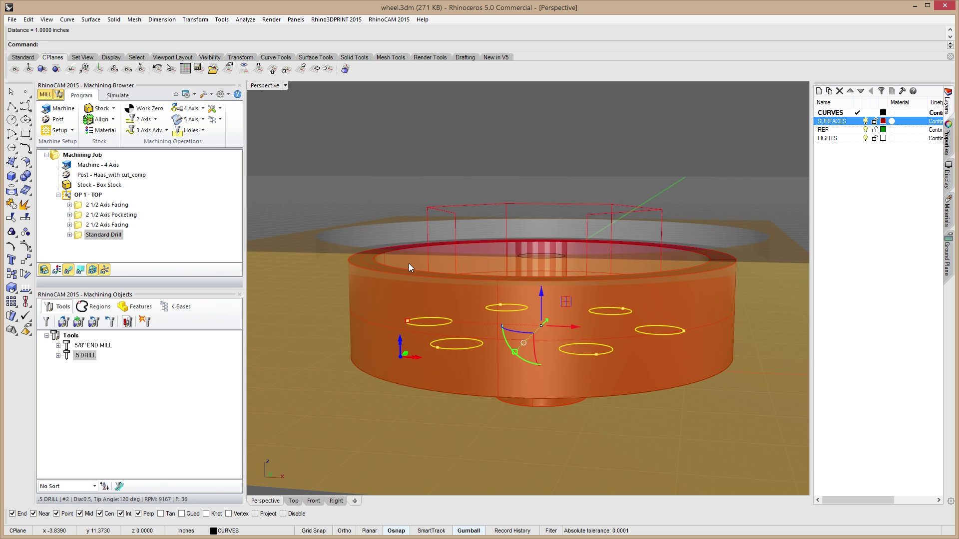
right_click_drag(409, 263, 513, 439)
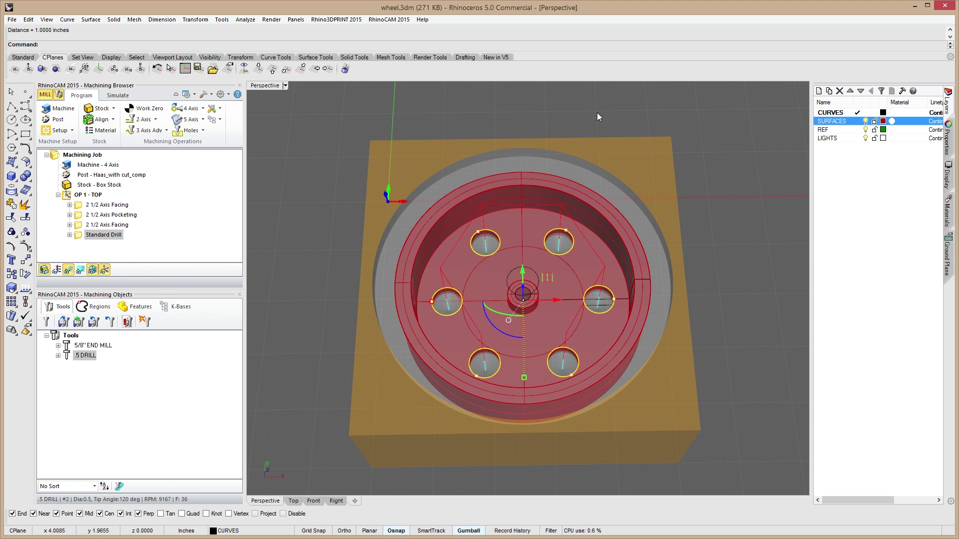
right_click_drag(530, 147, 432, 177)
right_click_drag(571, 251, 502, 322)
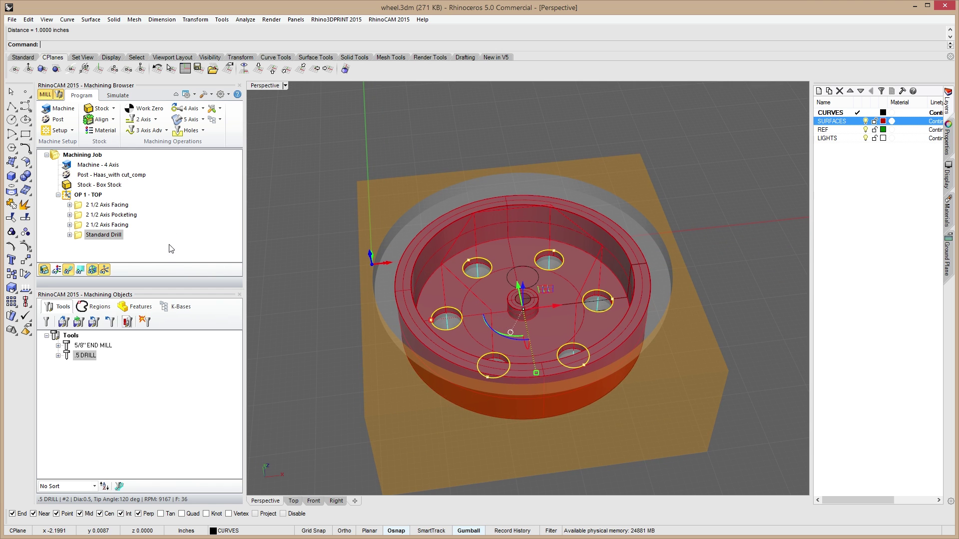
left_click(145, 119)
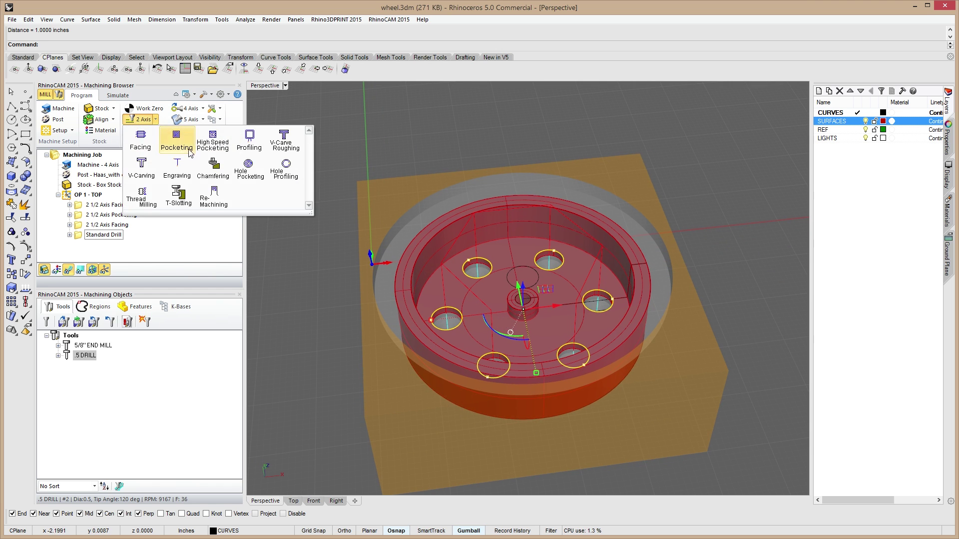
left_click(248, 141)
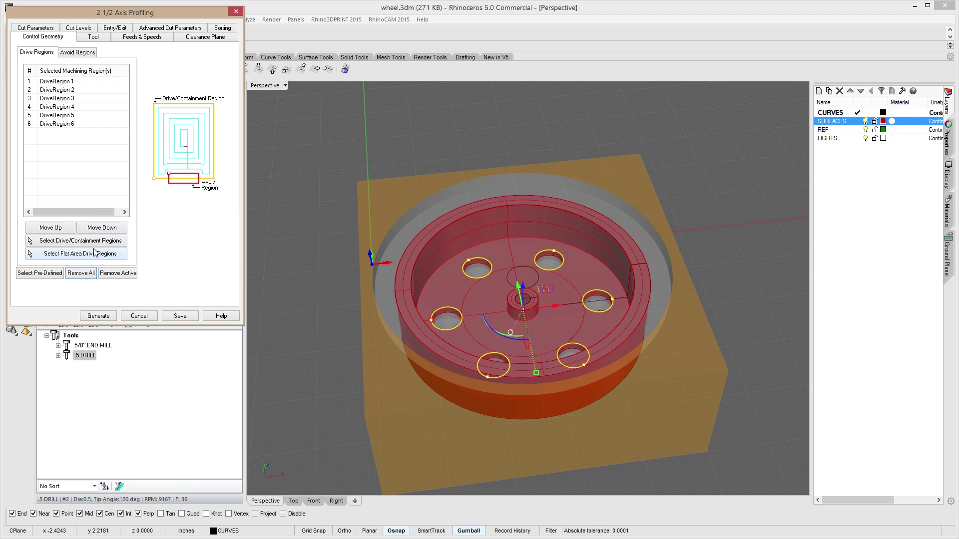
left_click(80, 272)
left_click(92, 253)
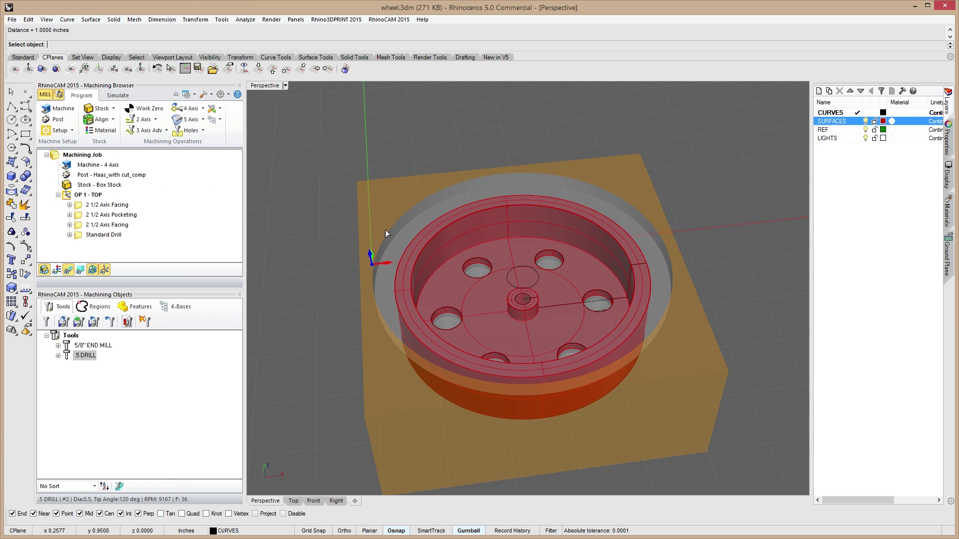
left_click(428, 226)
key("Return")
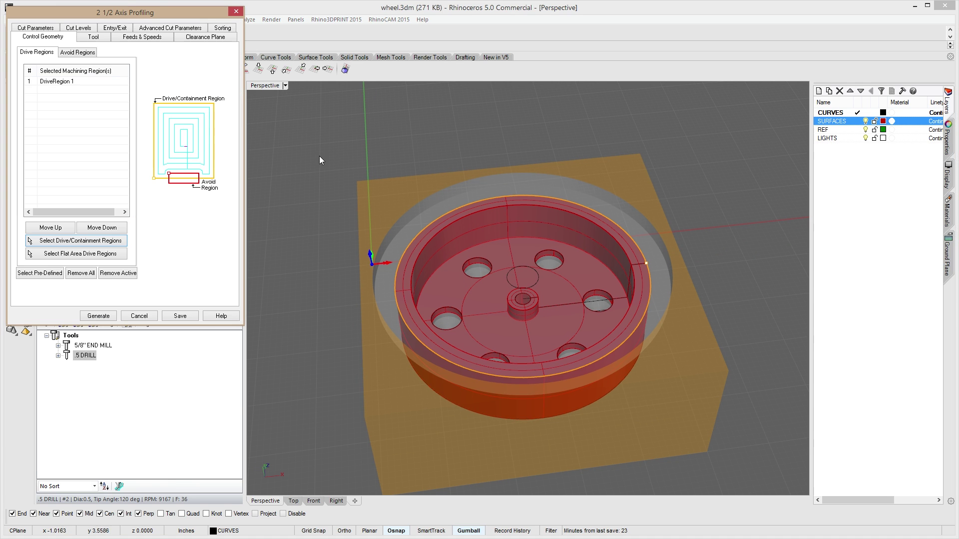
Define an end mill named 1/2" END MILL with tool and shank diameters of 0.5 and flute length 1.
left_click(99, 39)
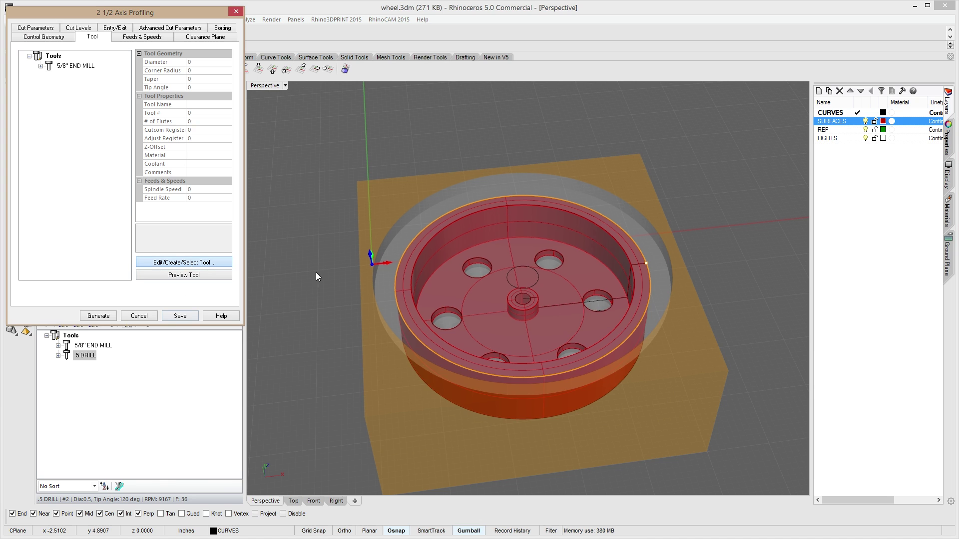
left_click(192, 263)
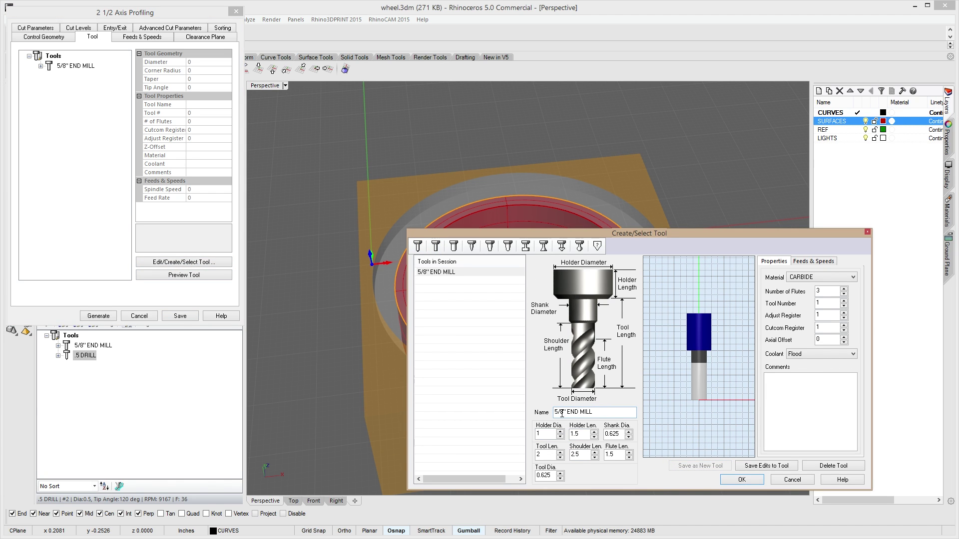
type("1/2")
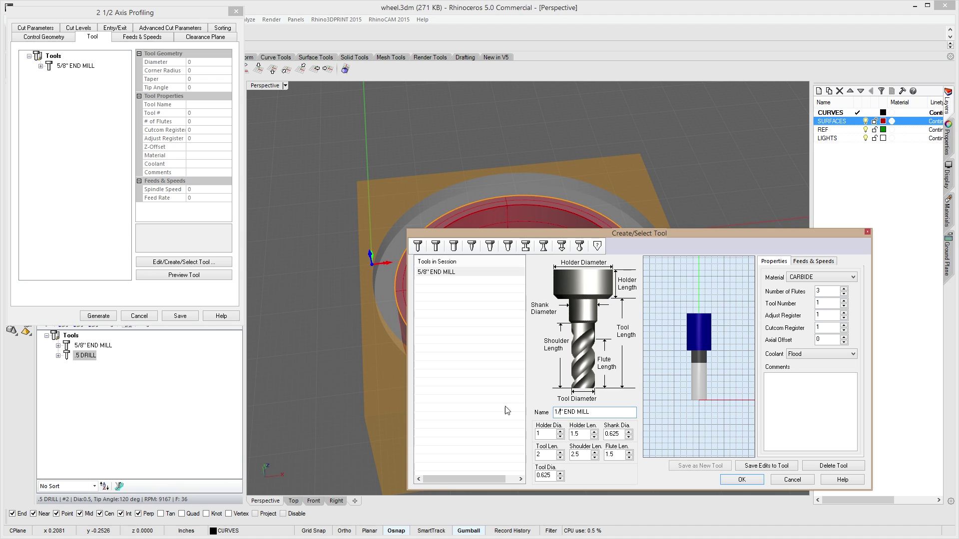
double_click(547, 475)
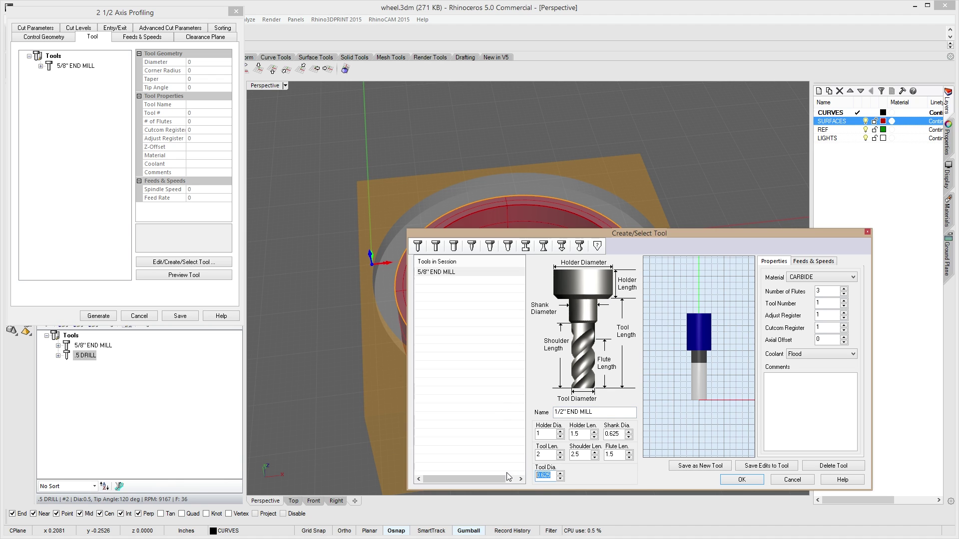
type("0.5")
key("Tab")
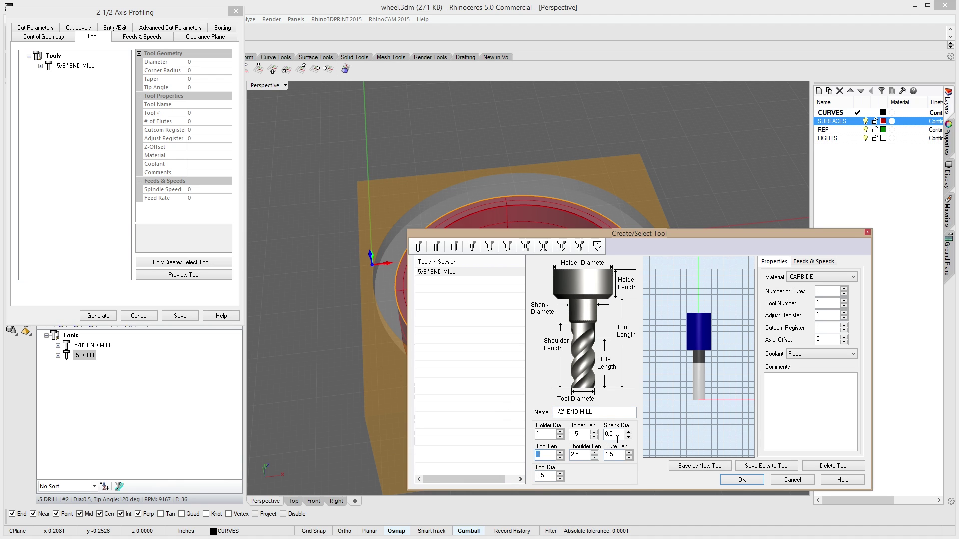
left_click_drag(617, 455, 569, 454)
type("1")
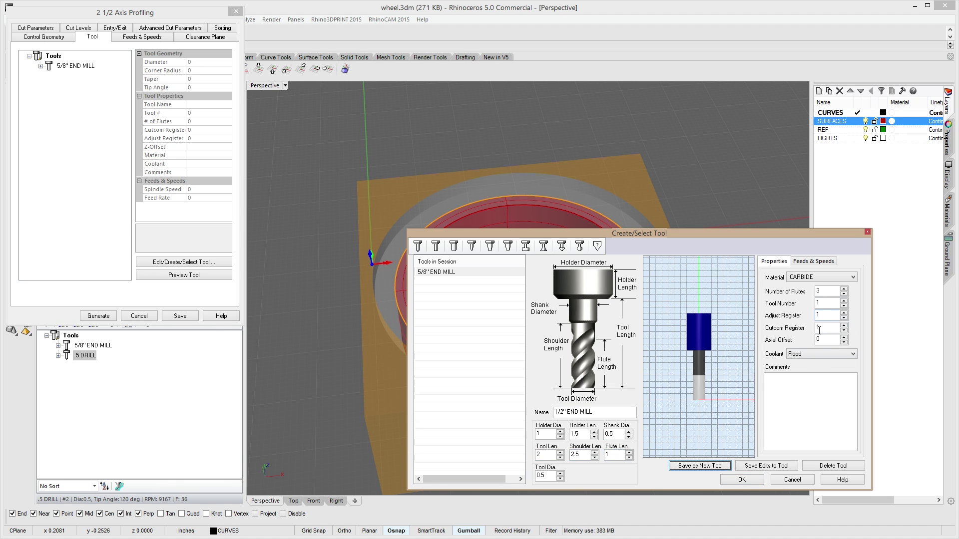
Keep the end mill's coolant on Flood and copy its name, 1/2" END MILL, into the comments.
left_click(807, 355)
left_click(806, 353)
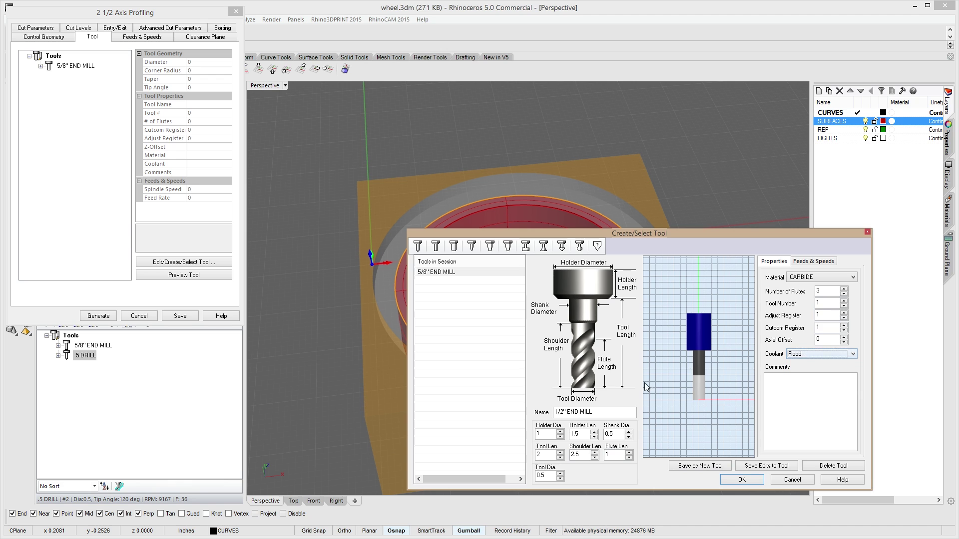
left_click(594, 410)
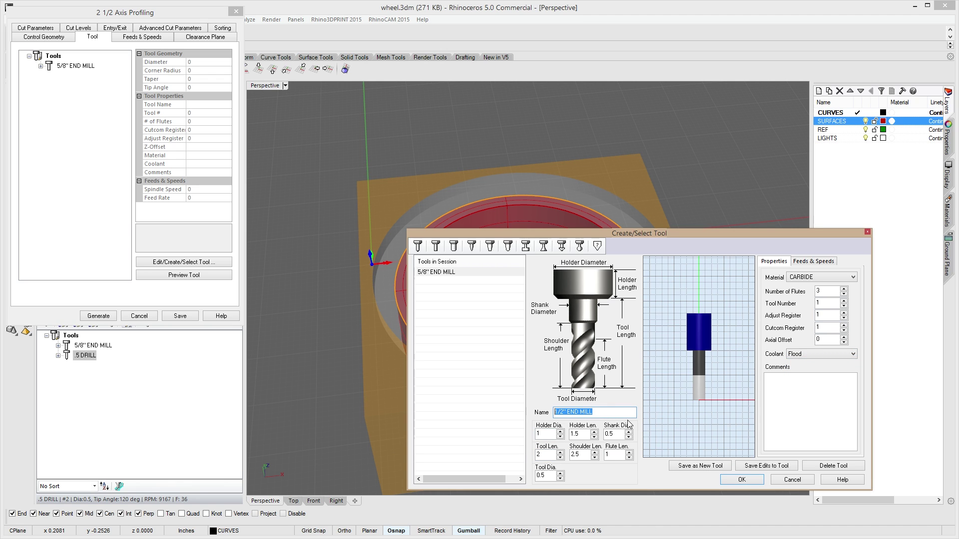
left_click(798, 406)
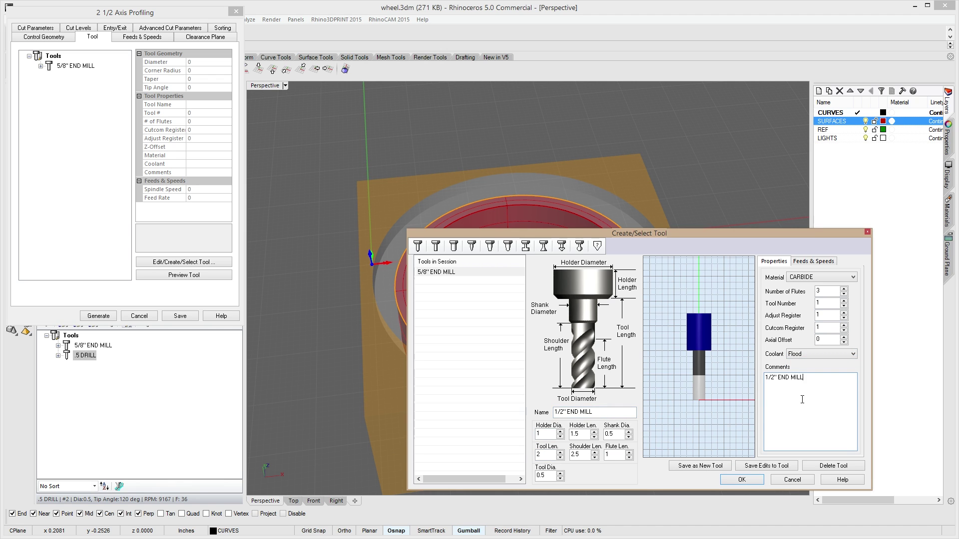
In the feeds and speeds table for the new end mill, set surface speed to 1200 ft/min and feed per tooth to 0.003.
left_click(814, 262)
left_click(814, 449)
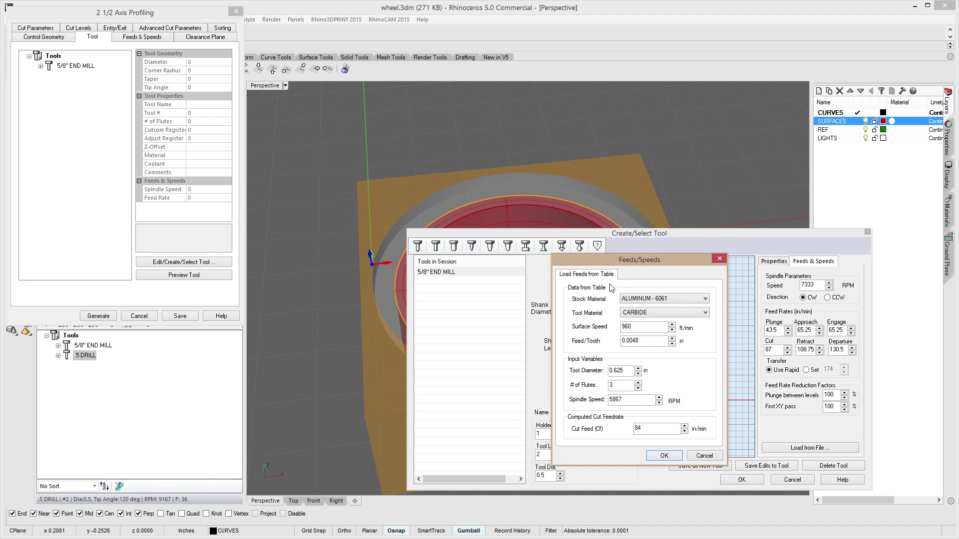
double_click(650, 327)
type("1200")
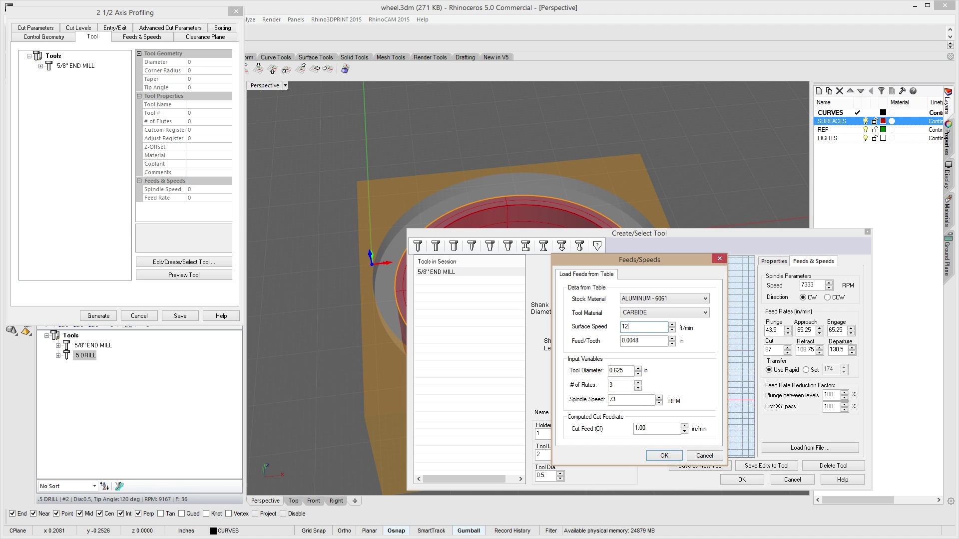
key("Tab")
left_click(655, 342)
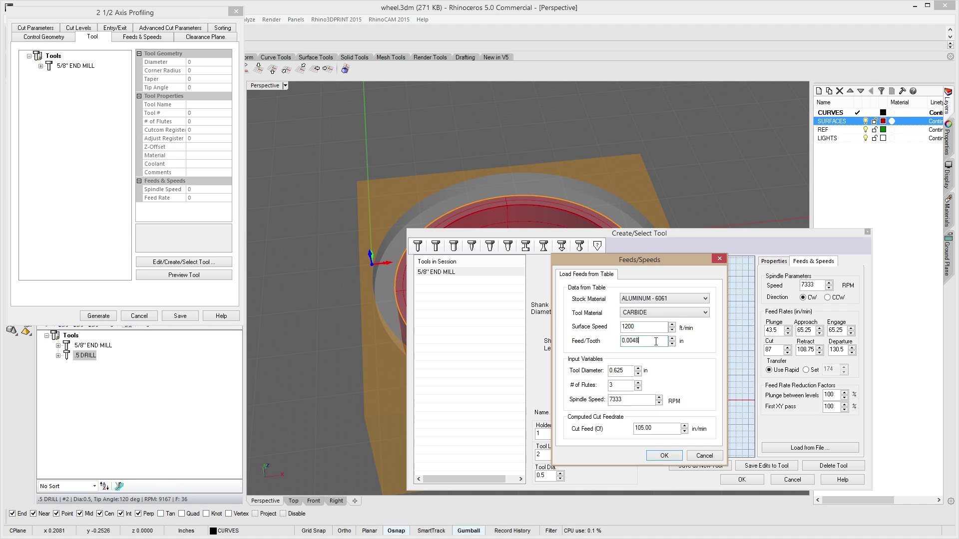
key("BackSpace")
key("BackSpace")
key("Tab")
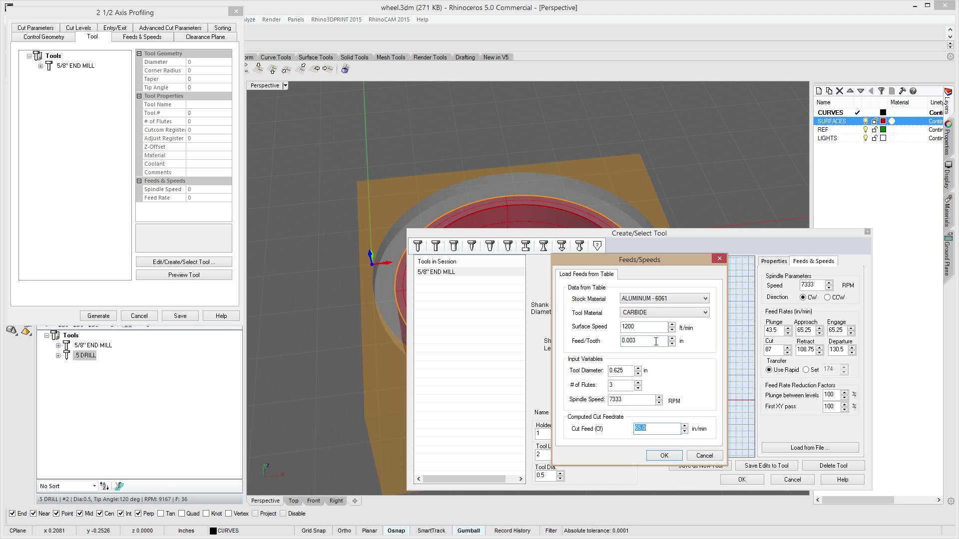
Set the tool diameter for the feed calculation to .5 and load the computed feeds and speeds into the tool.
double_click(622, 370)
type(".5")
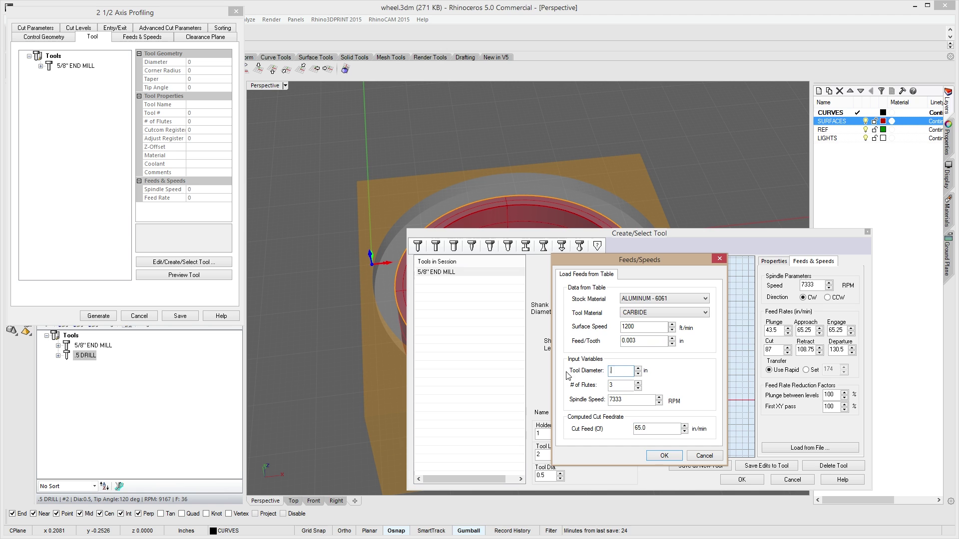
key("Tab")
left_click(659, 456)
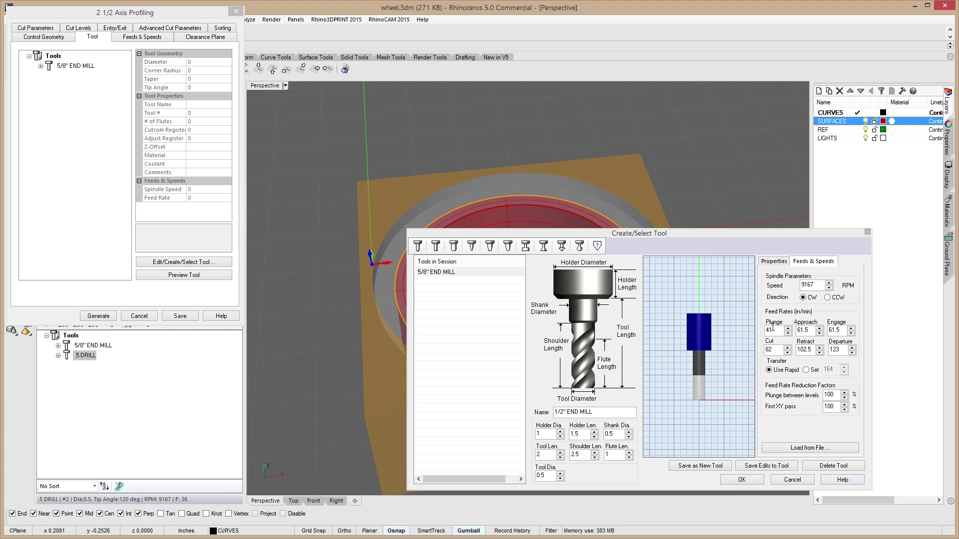
Save the 1/2" END MILL as a new tool with a non-repeated tool number and use it for the profiling.
left_click(777, 262)
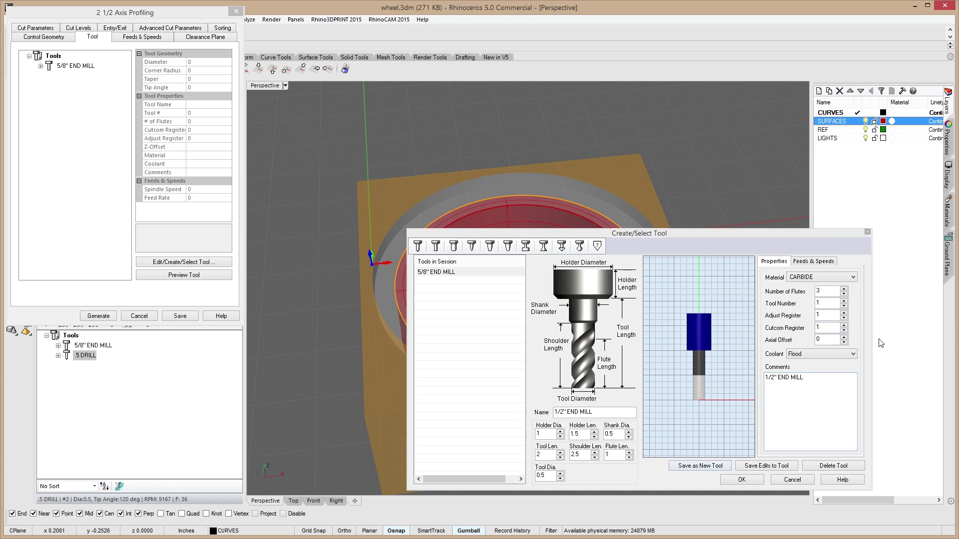
left_click(699, 465)
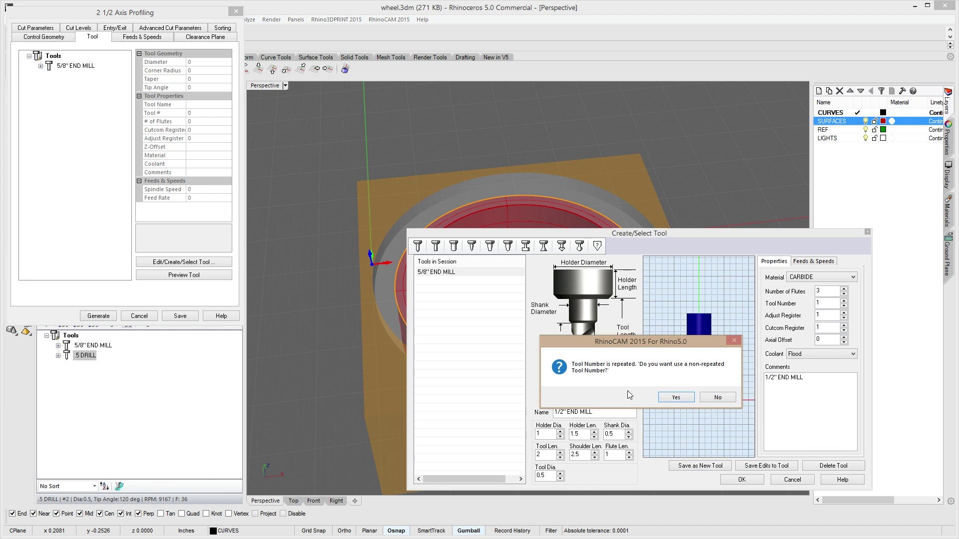
left_click(667, 397)
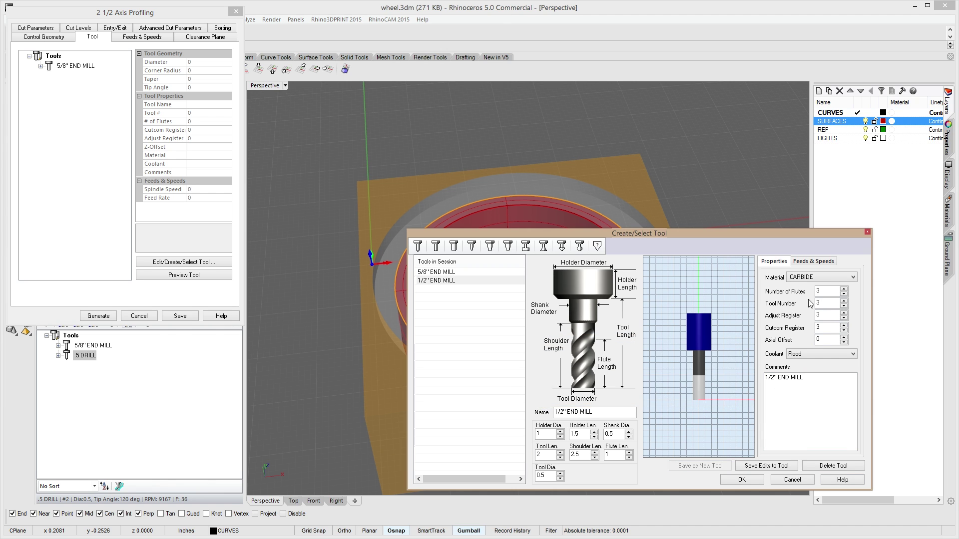
left_click(742, 481)
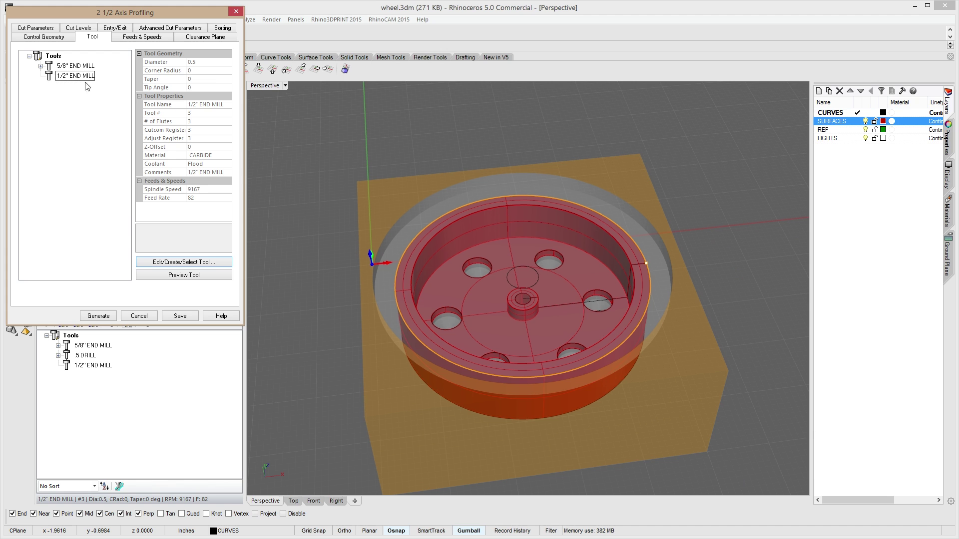
Review the profiling's feeds and clearance plane, then set its cut side to Outside for closed curves.
left_click(143, 38)
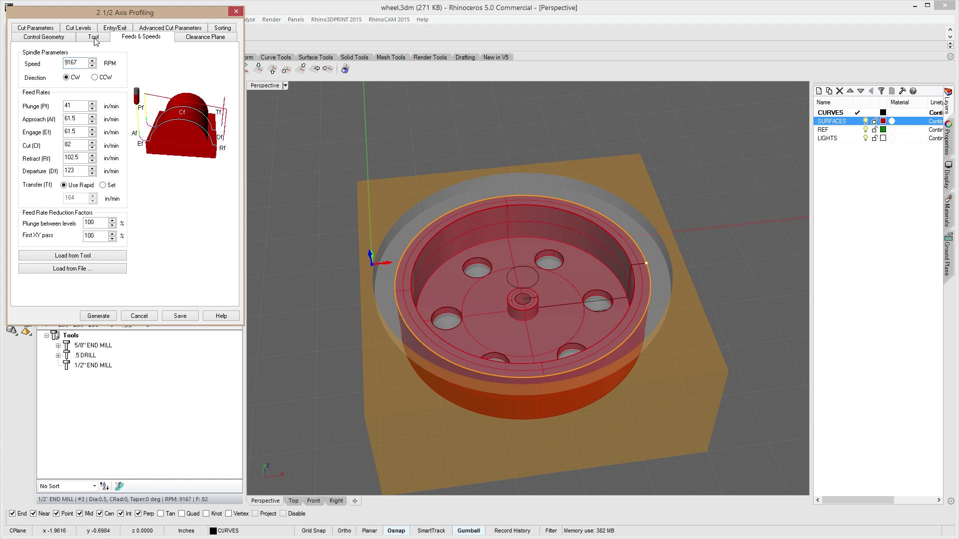
left_click(197, 39)
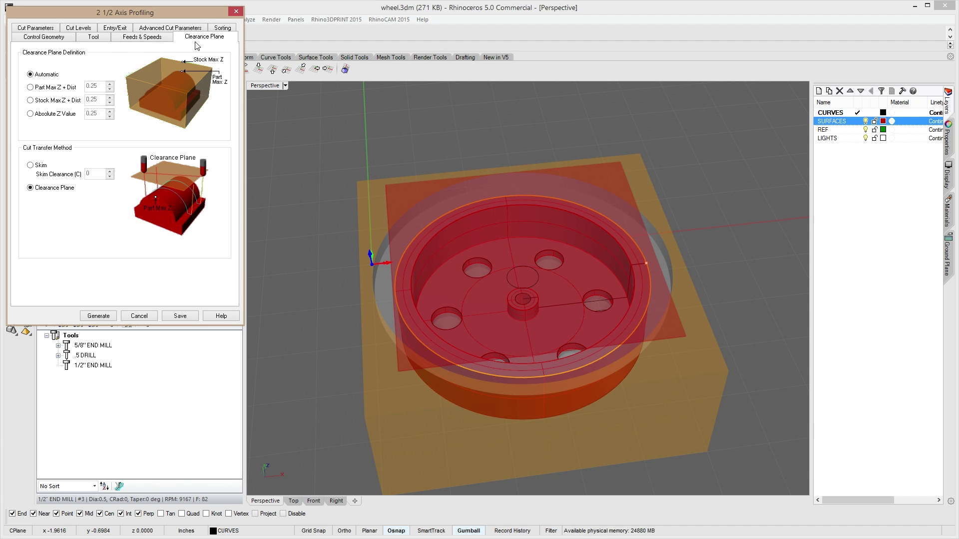
left_click(34, 30)
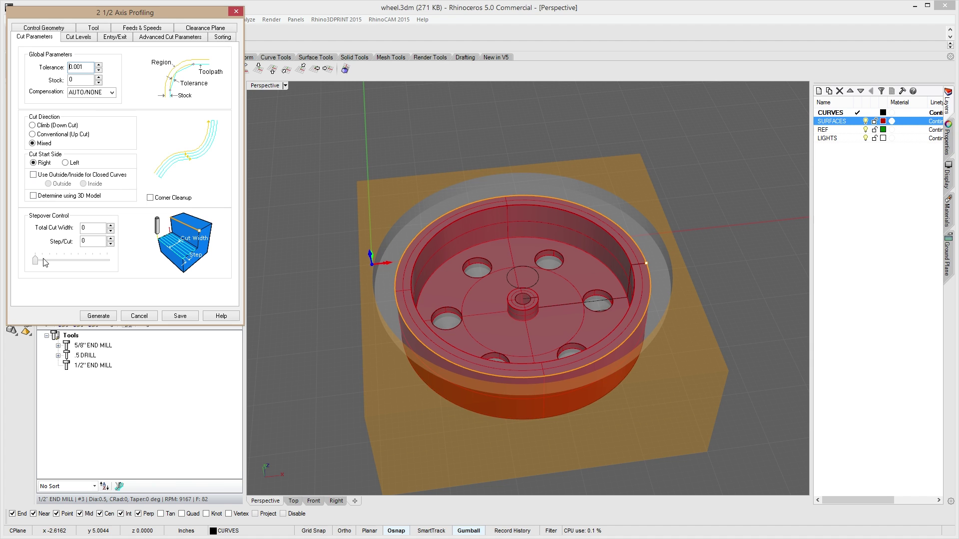
mouse_move(517, 339)
right_mouse_down()
mouse_move(520, 315)
mouse_move(519, 334)
right_mouse_up()
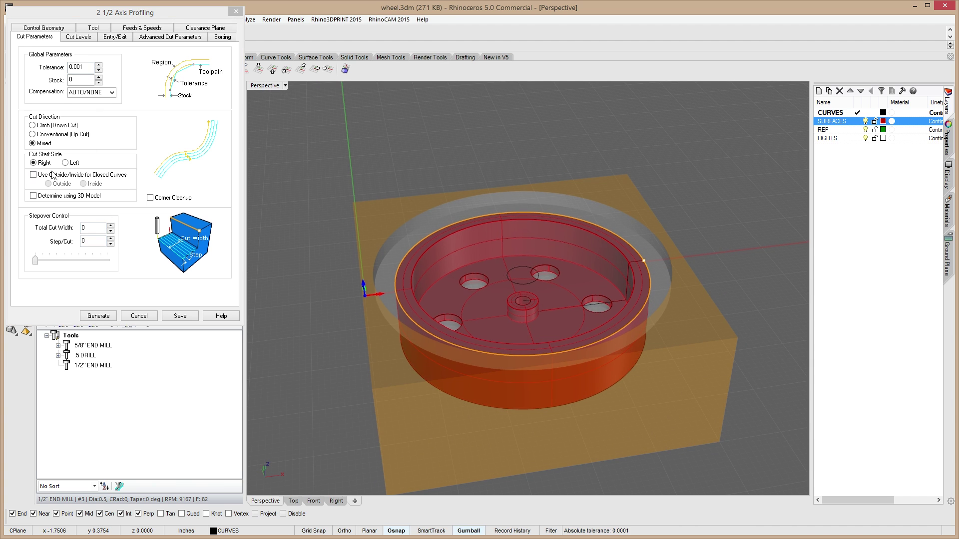
left_click(76, 172)
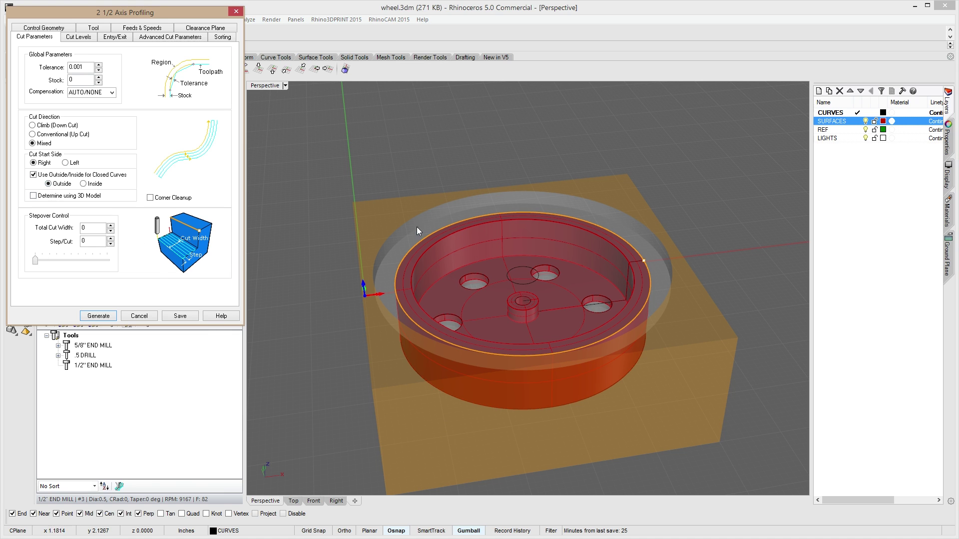
Set the profiling's total cut depth to 0.5 and its rough depth per cut to 0.1.
left_click(78, 37)
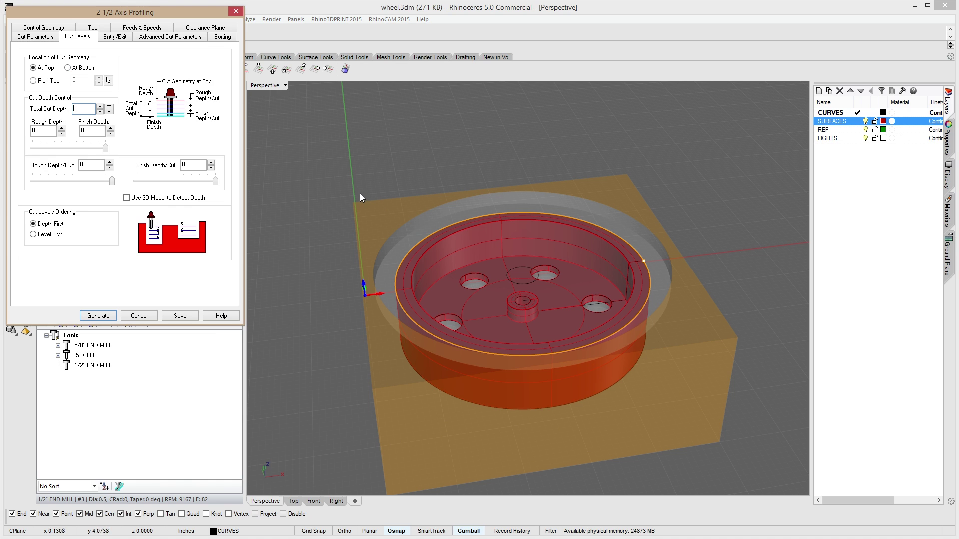
right_click_drag(574, 327, 573, 317)
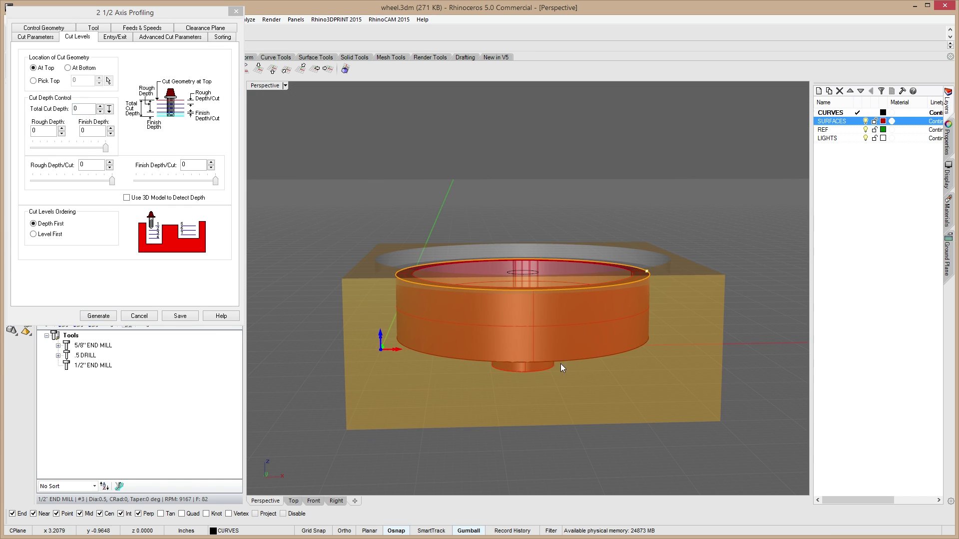
right_click_drag(561, 368, 583, 433)
right_click_drag(516, 339, 507, 343)
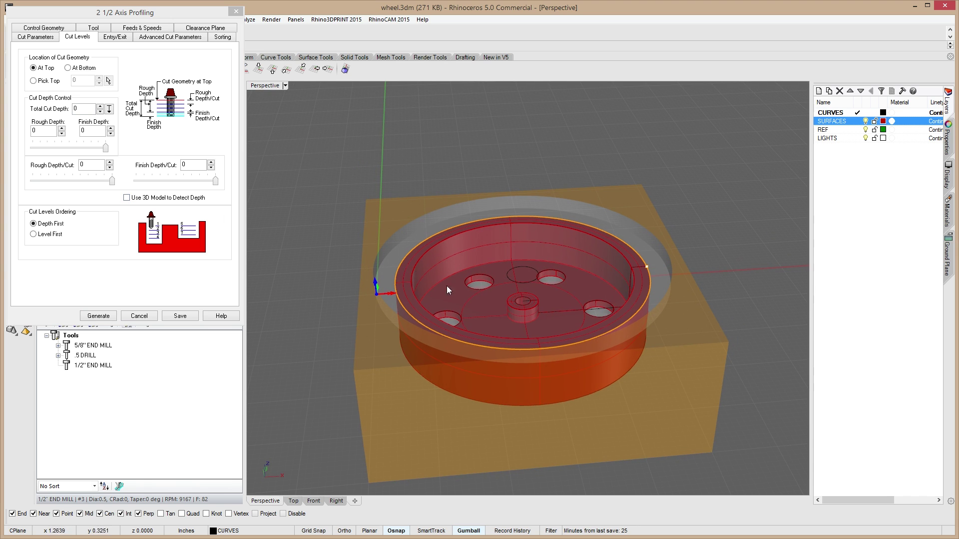
right_click_drag(499, 251, 480, 256)
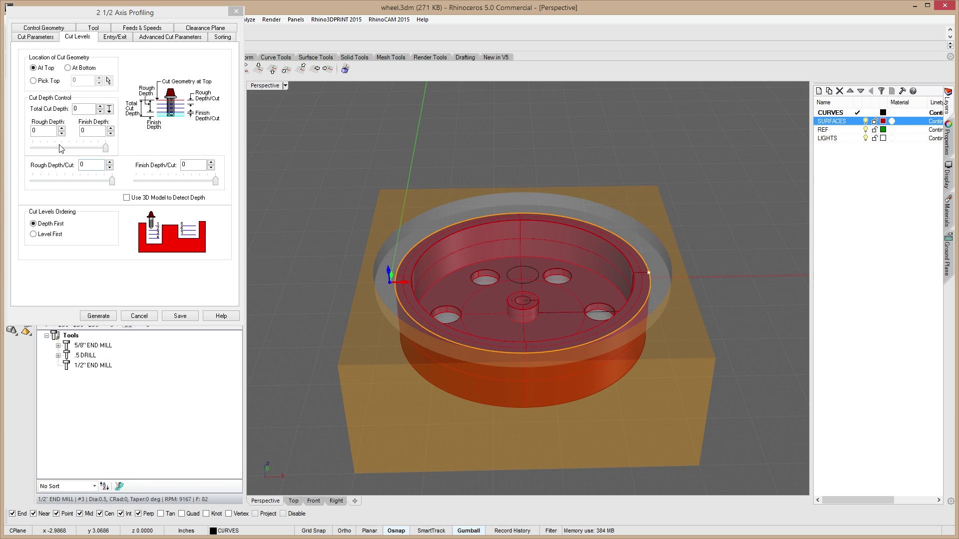
double_click(74, 109)
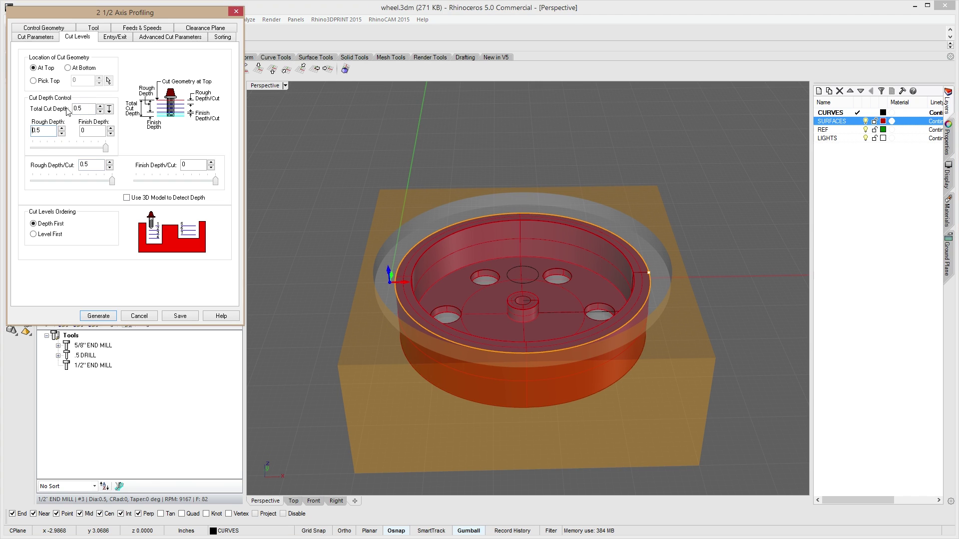
left_click(44, 188)
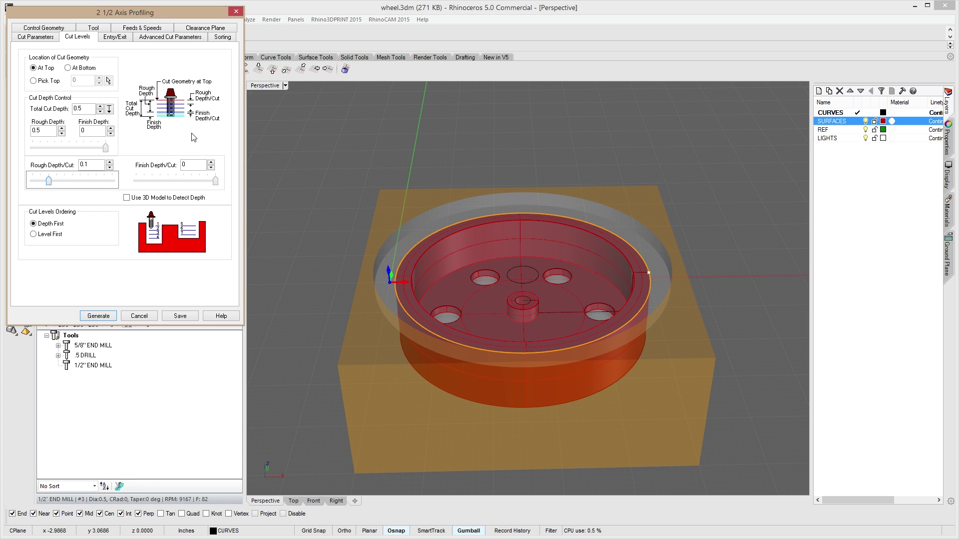
Set the profiling's entry motion to Along Path 3D Entry and its exit motion to None.
left_click(115, 39)
left_click(139, 55)
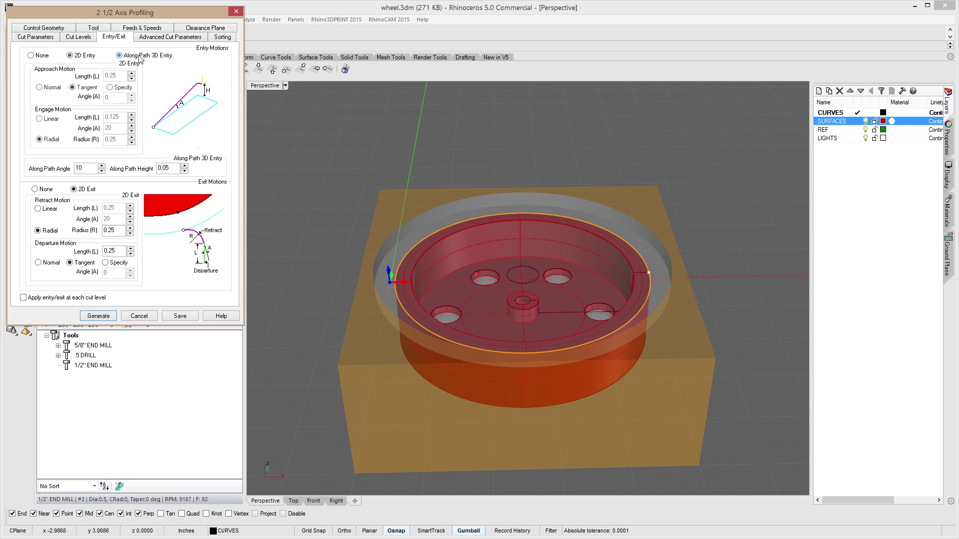
left_click(45, 188)
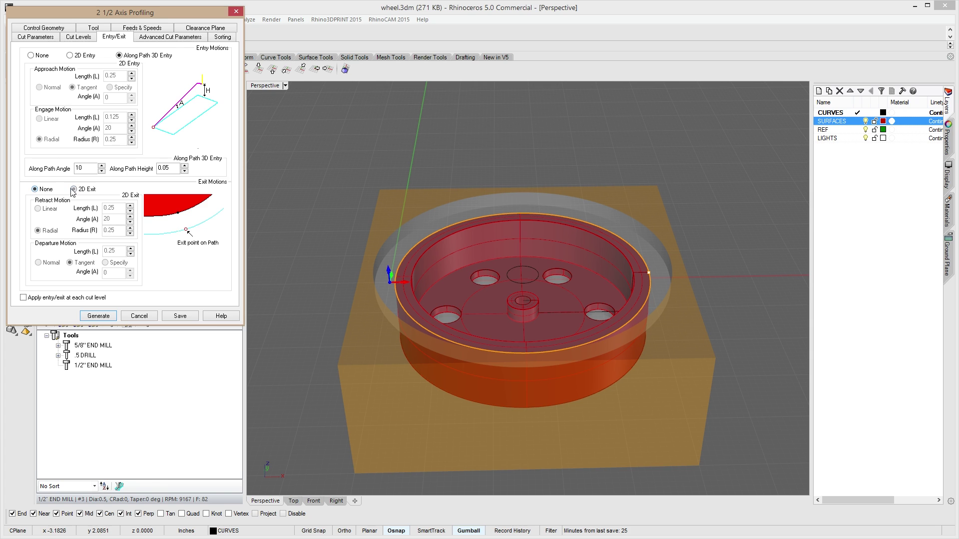
Enable arc fitting with a tolerance of .002 and generate the outer-edge profiling toolpath.
left_click(164, 38)
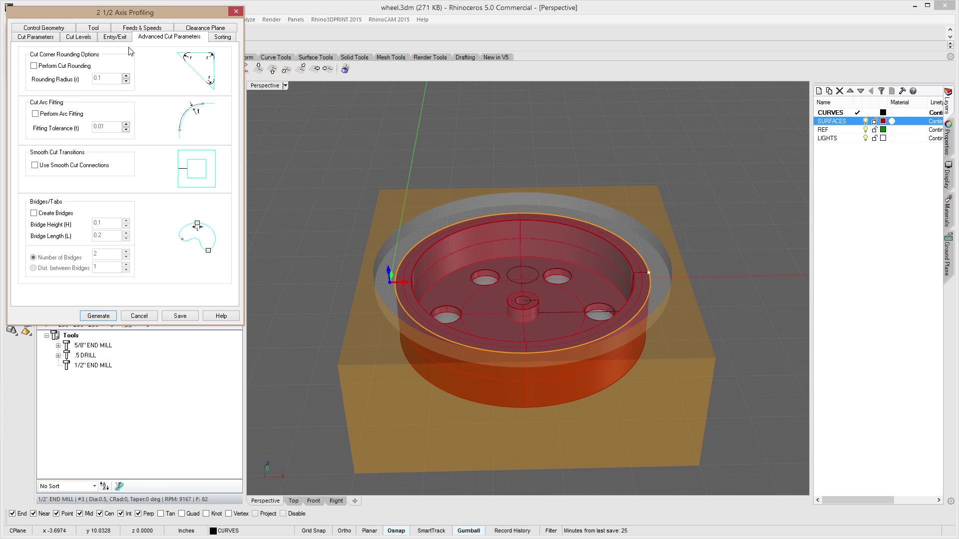
left_click(65, 114)
double_click(111, 123)
type(".002")
key("Tab")
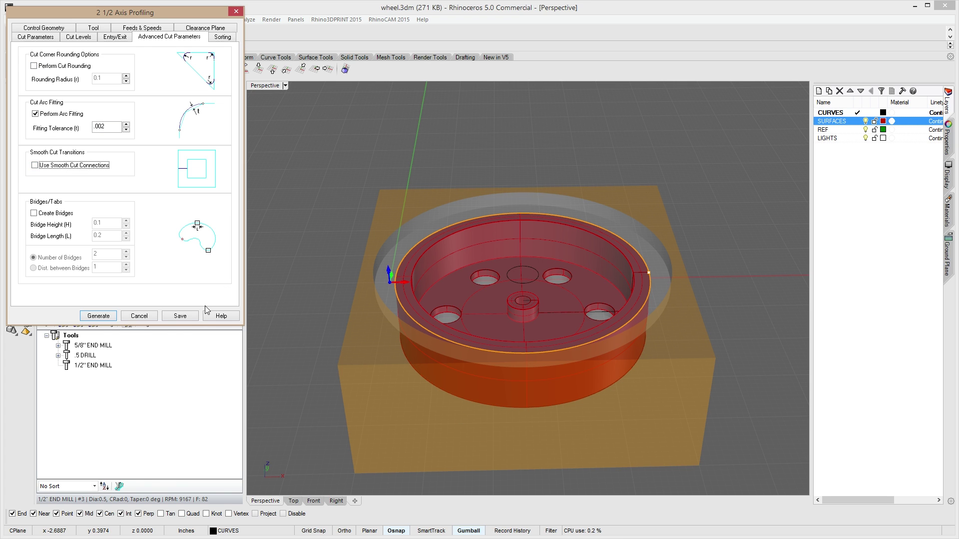
left_click(99, 316)
right_click_drag(430, 345, 495, 325)
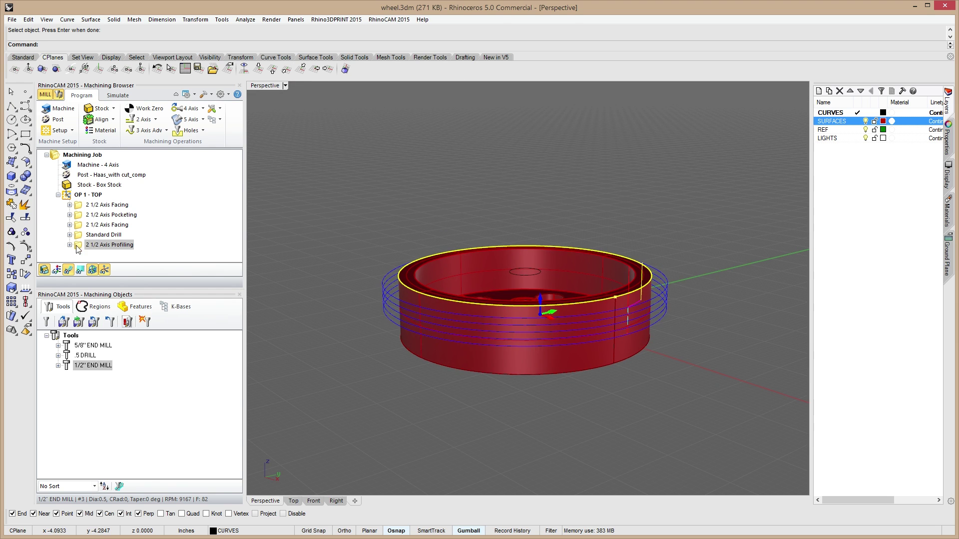
Reopen the 2 1/2 Axis Profiling operation at its entry and exit settings.
double_click(109, 244)
left_click(115, 28)
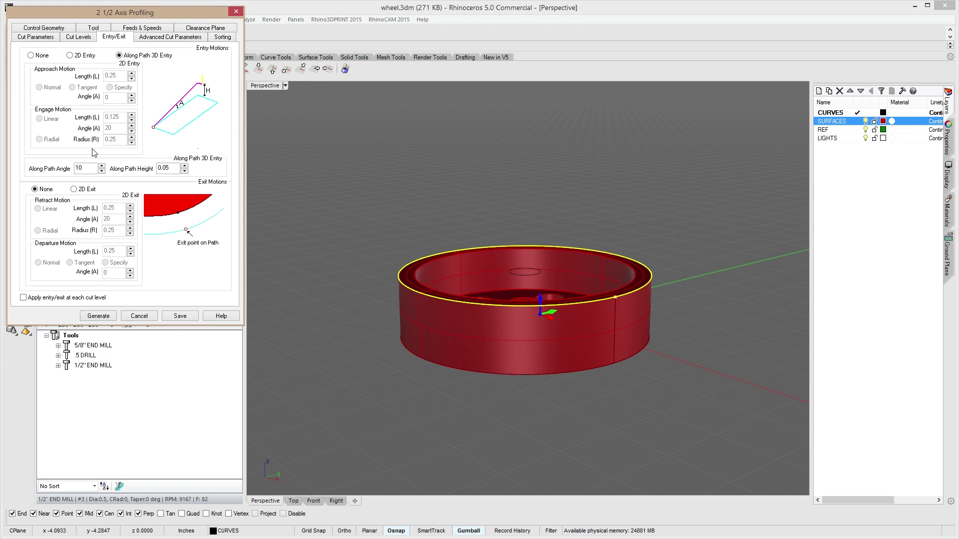
Generate the 2 1/2 Axis Profiling toolpath around the wheel's outer edge and inspect it from several angles.
left_click(98, 316)
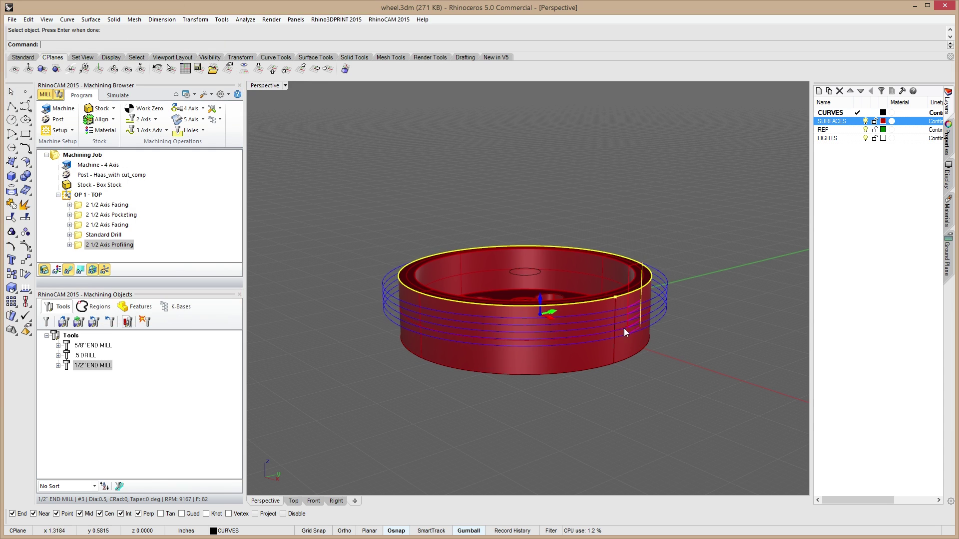
right_click_drag(625, 328, 575, 319)
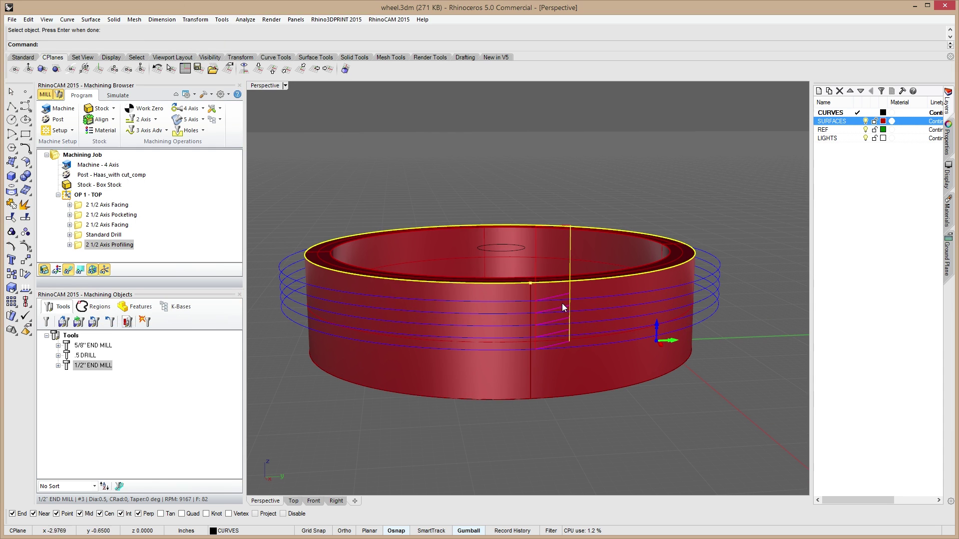
right_click_drag(456, 349, 507, 357)
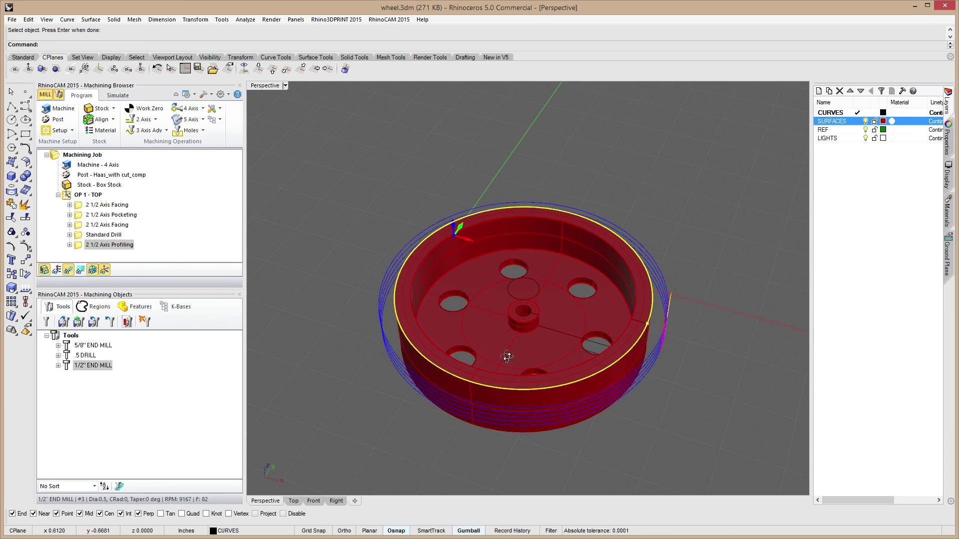
scroll(541, 360, "down", 4)
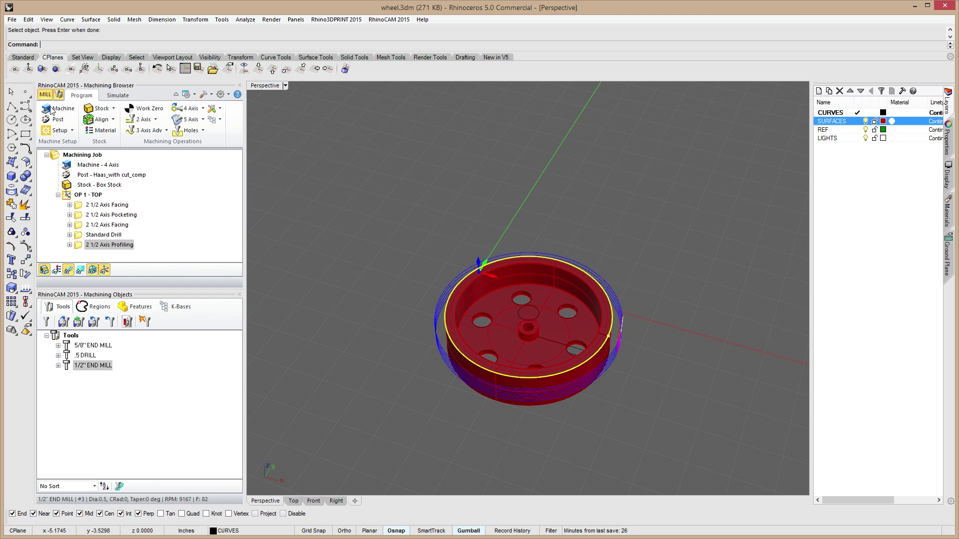
Simulate the profiling cut and examine the channel around the wheel against the sides of the stock.
left_click(123, 96)
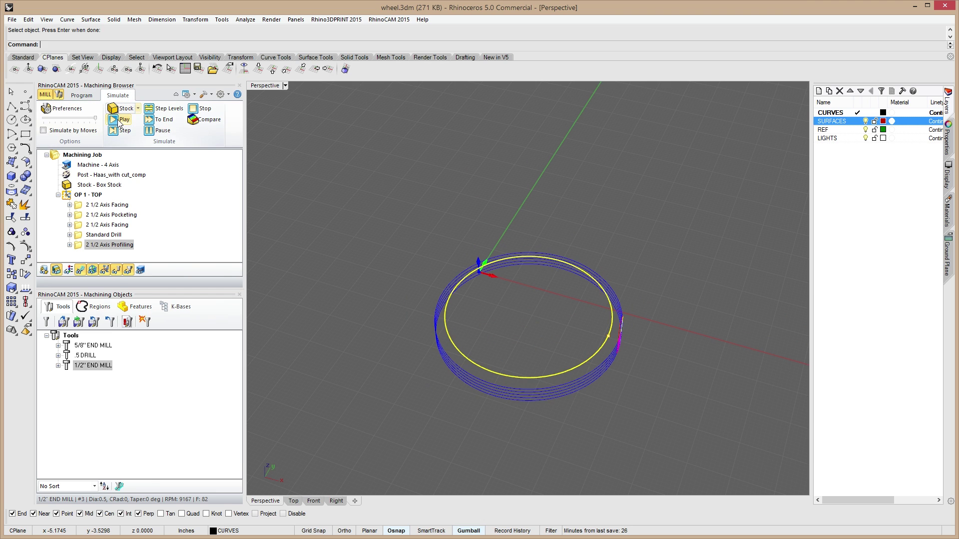
left_click(120, 121)
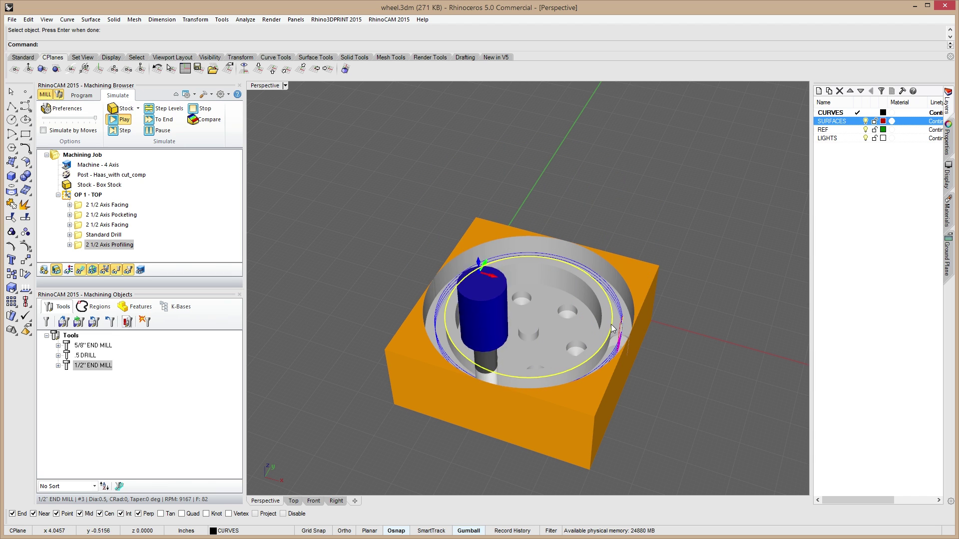
right_click_drag(587, 285, 500, 319)
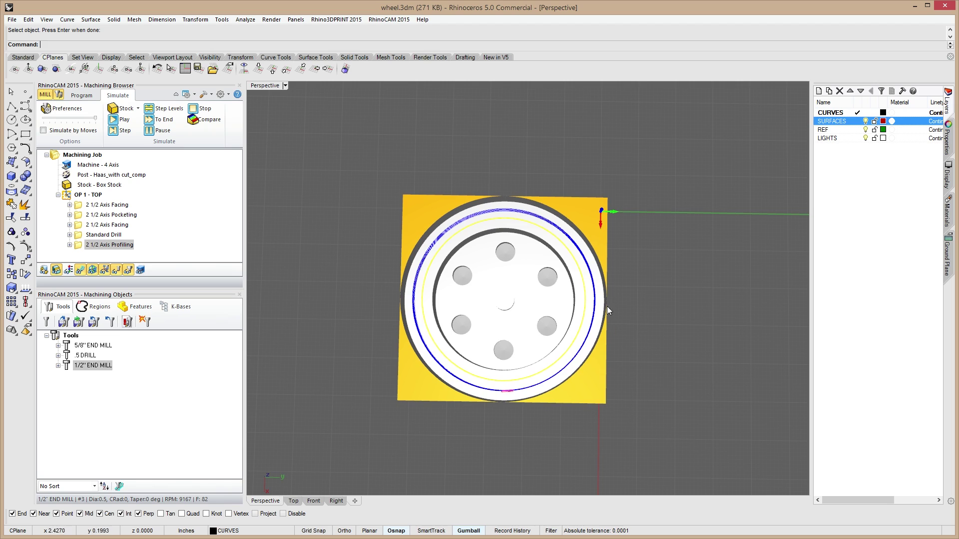
right_click_drag(606, 307, 387, 285)
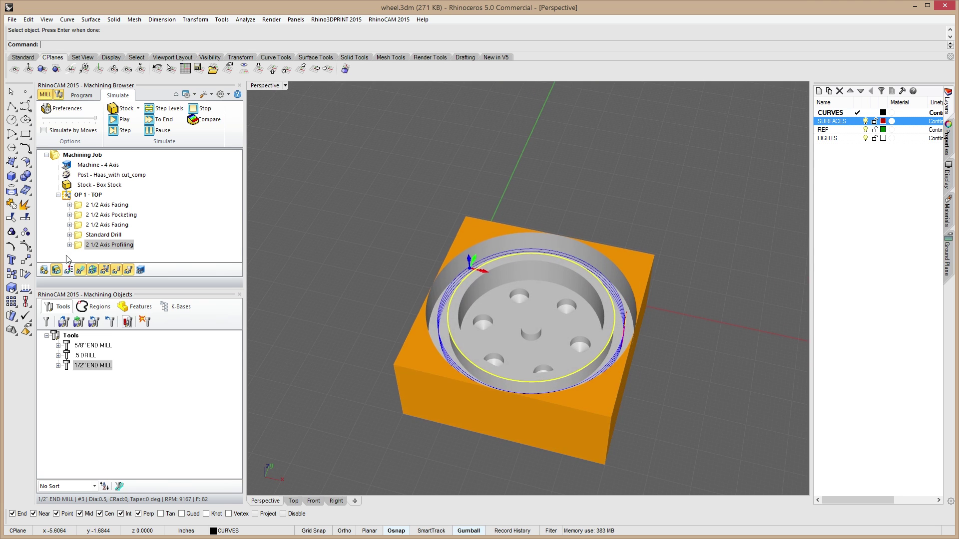
In the profiling operation, rename the 1/2" end mill to 3/8" END MILL and set its tool diameter to 0.375.
double_click(81, 245)
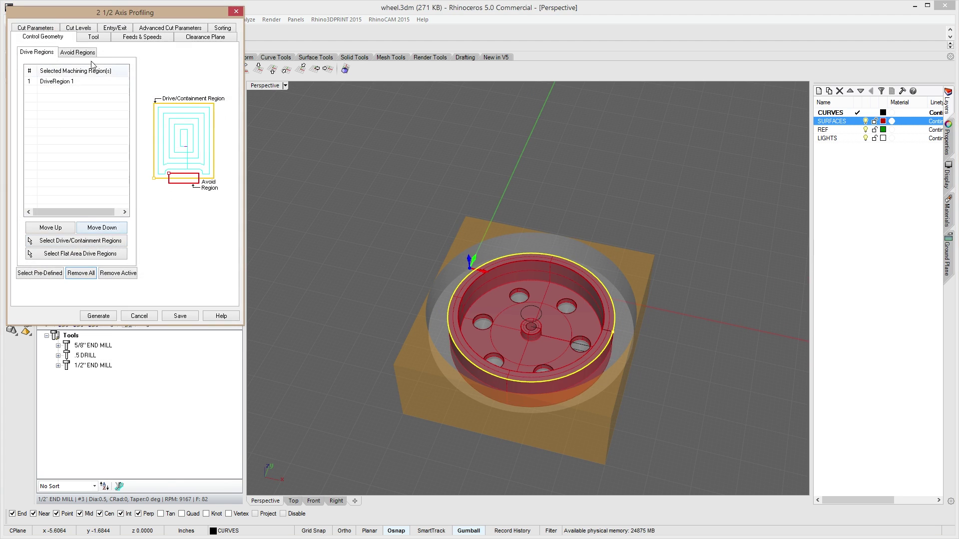
left_click(92, 37)
left_click(169, 261)
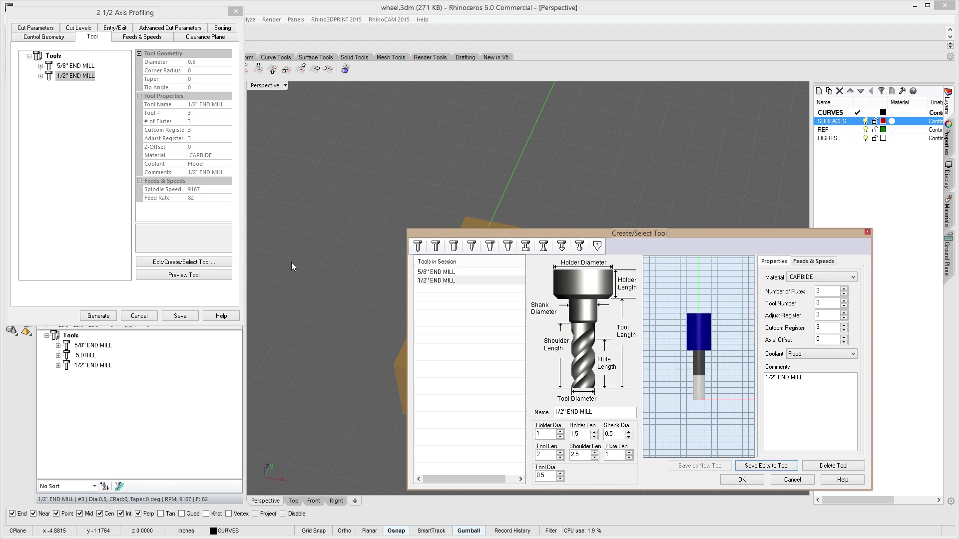
double_click(563, 413)
type("3/")
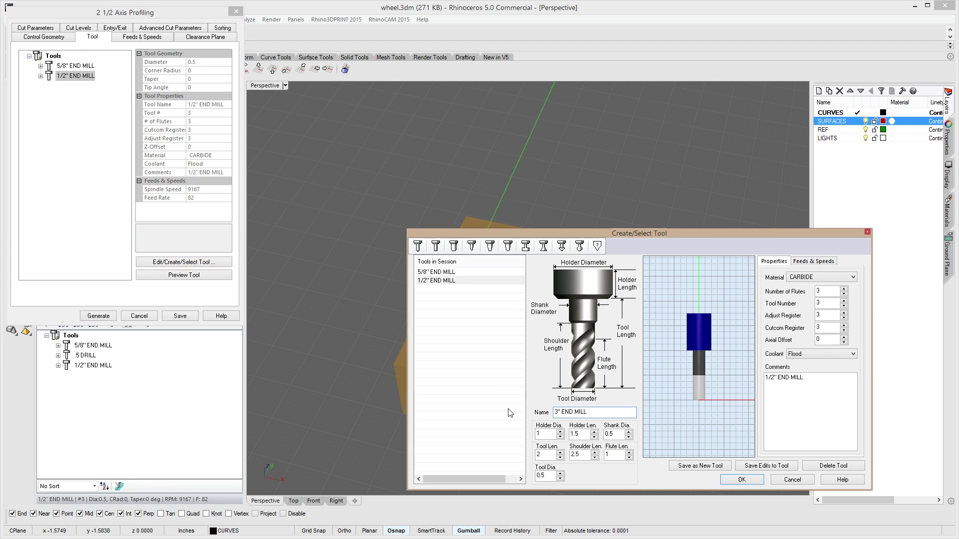
type("8")
double_click(552, 476)
key("BackSpace")
type(".375")
key("Tab")
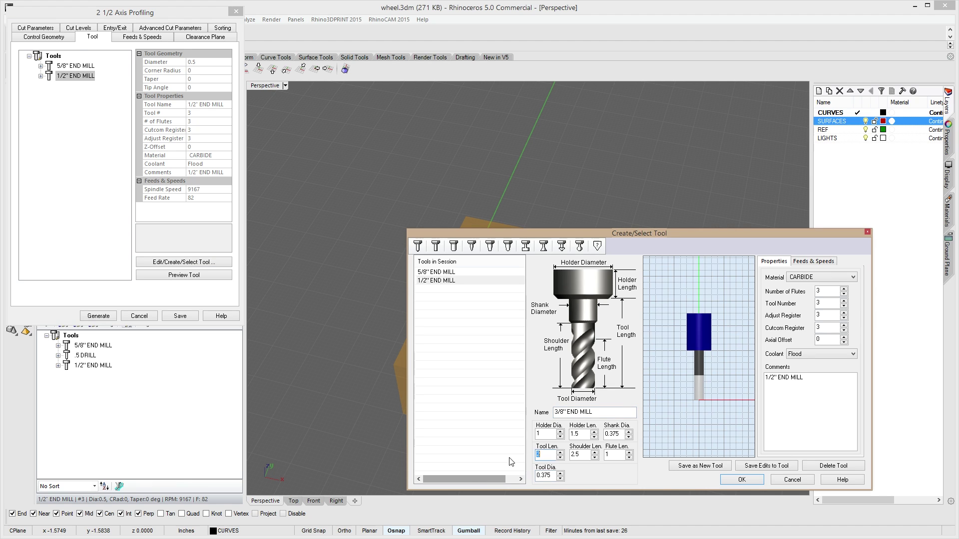
Change the end mill's comment to 3/8" END MILL.
left_click(824, 524)
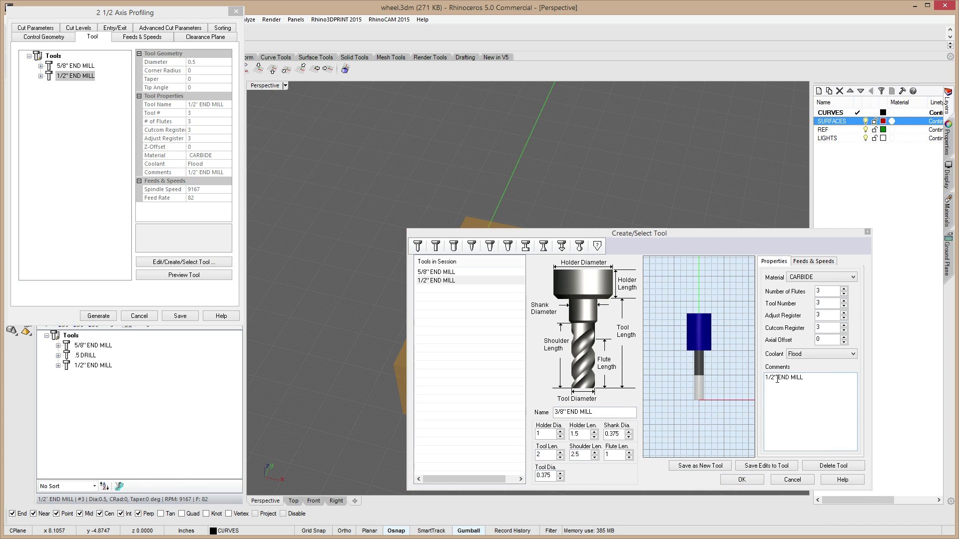
left_click_drag(775, 379, 710, 381)
type("3/8")
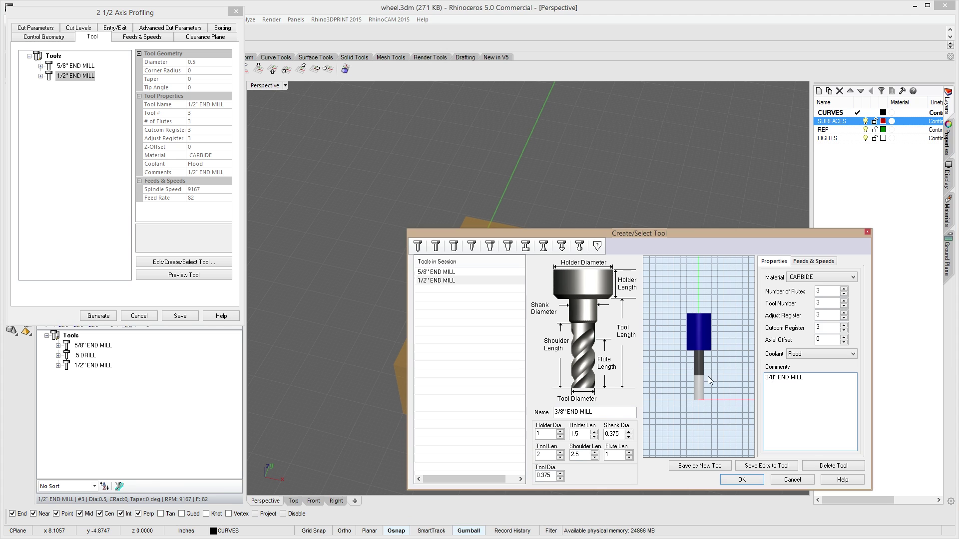
key("Tab")
Load the end mill's feeds and speeds from the table with tool diameter .375, surface speed 1200 and feed per tooth 0.0025.
left_click(813, 261)
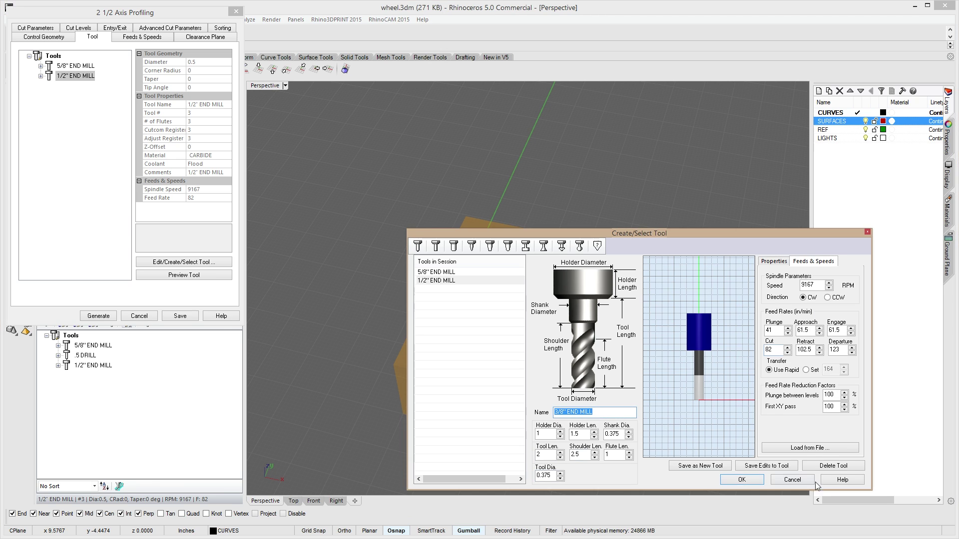
left_click(833, 447)
left_click_drag(624, 370, 490, 370)
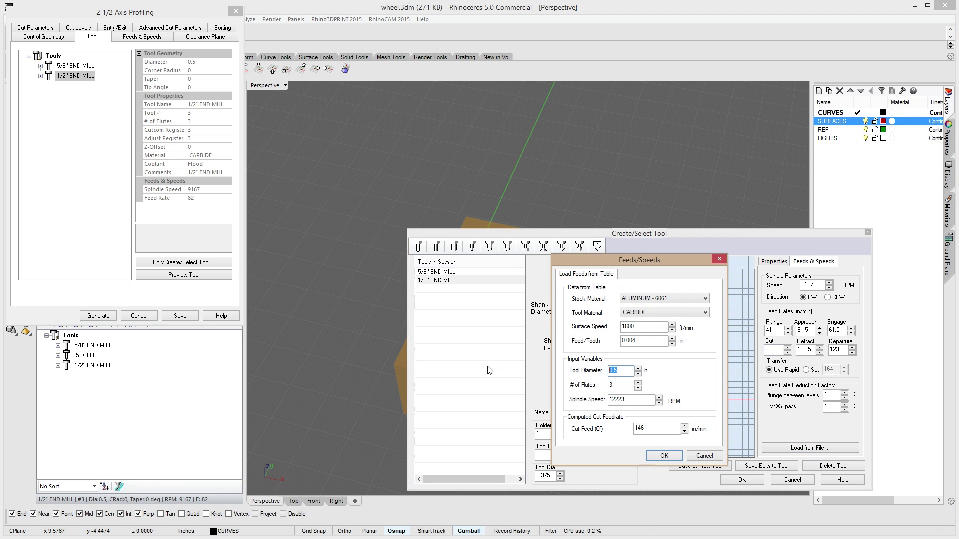
type(".375")
key("Tab")
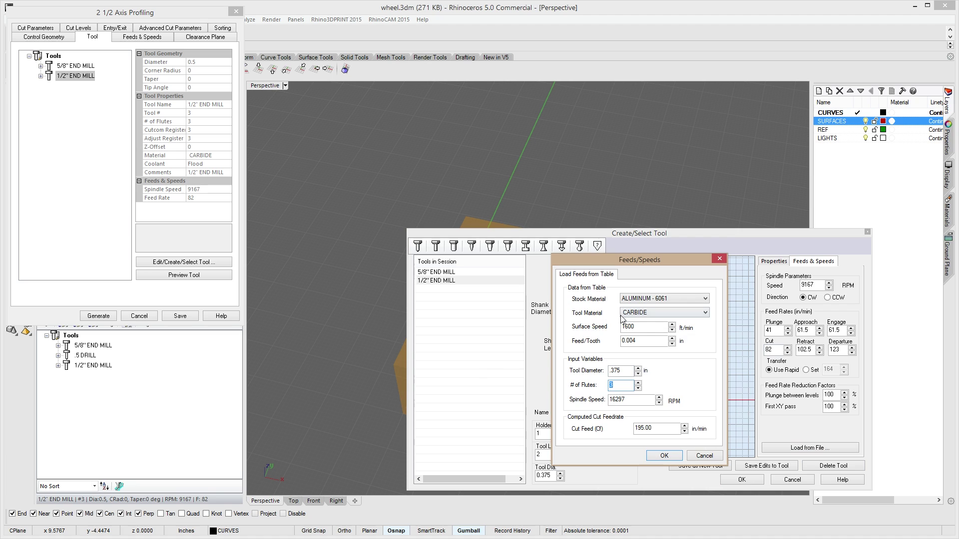
double_click(642, 326)
type("1200")
key("Tab")
left_click(657, 339)
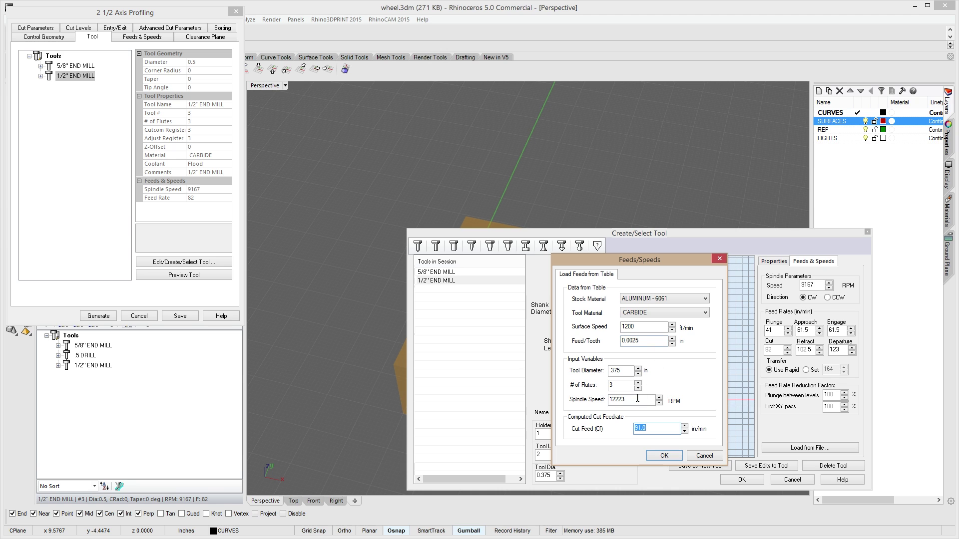
left_click(664, 457)
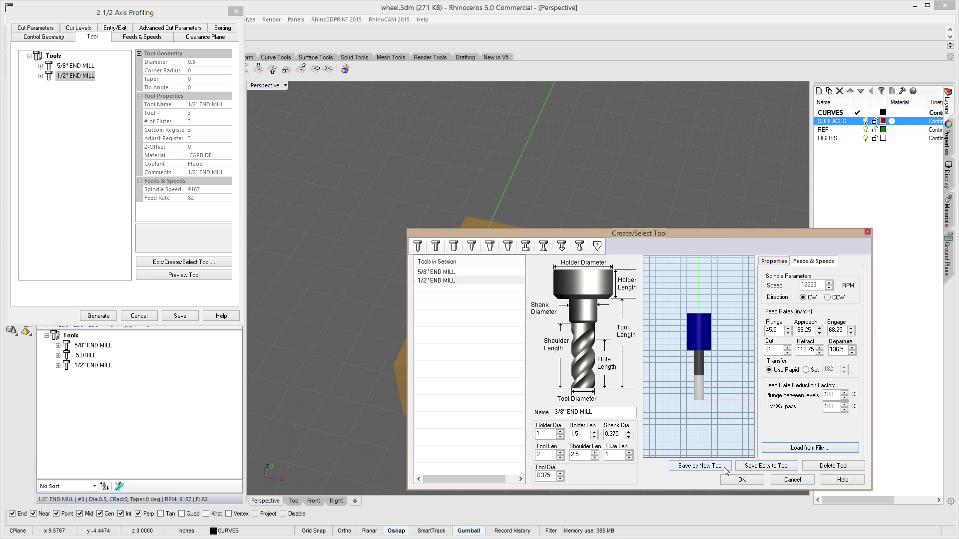
Save the edits to the existing tool and return to the profiling operation.
left_click(762, 467)
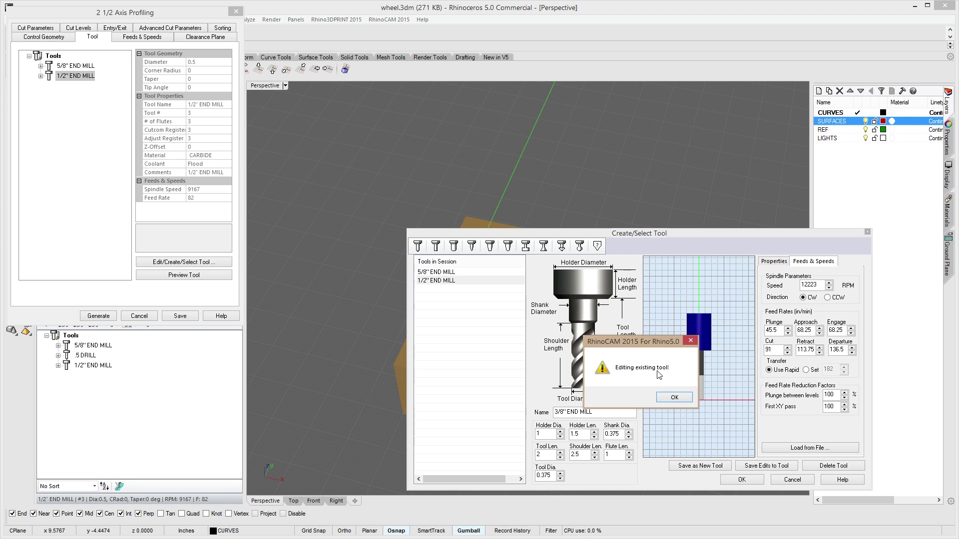
left_click(673, 396)
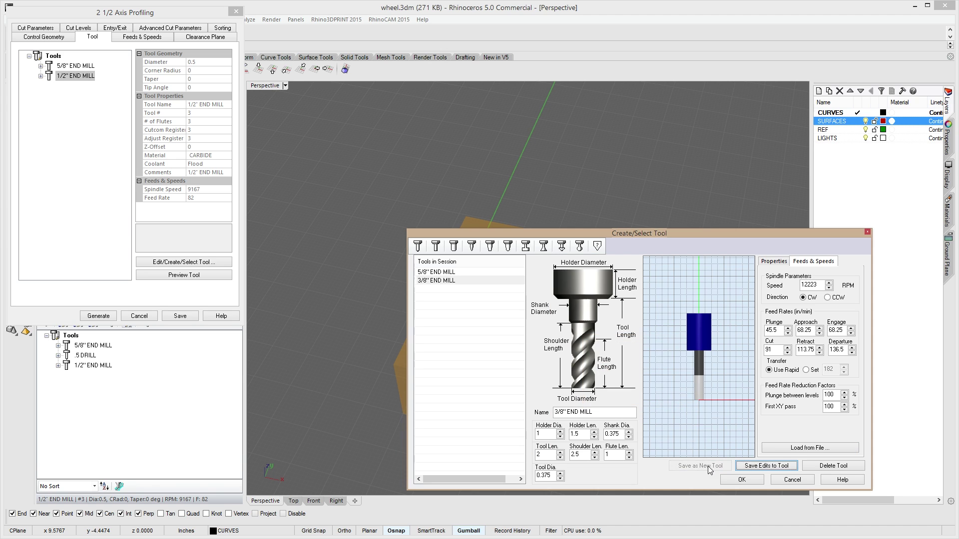
left_click(729, 477)
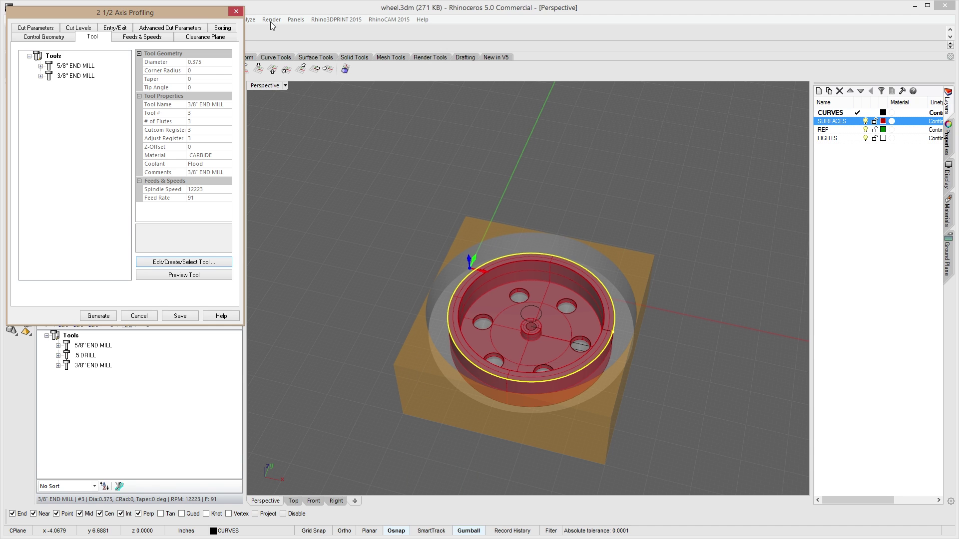
Select the 3/8" END MILL for profiling, load its feeds and speeds from the tool, and regenerate the toolpath.
left_click(70, 76)
left_click(139, 38)
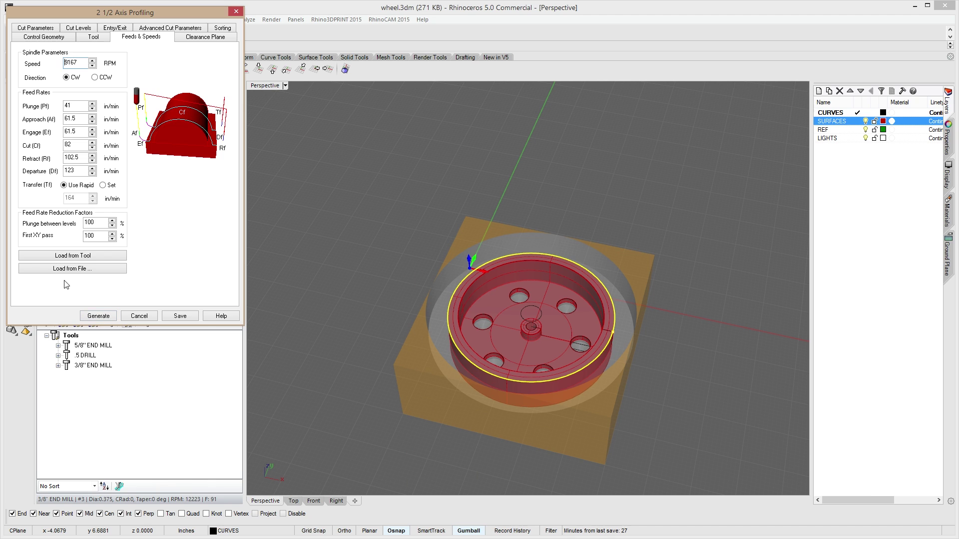
left_click(83, 257)
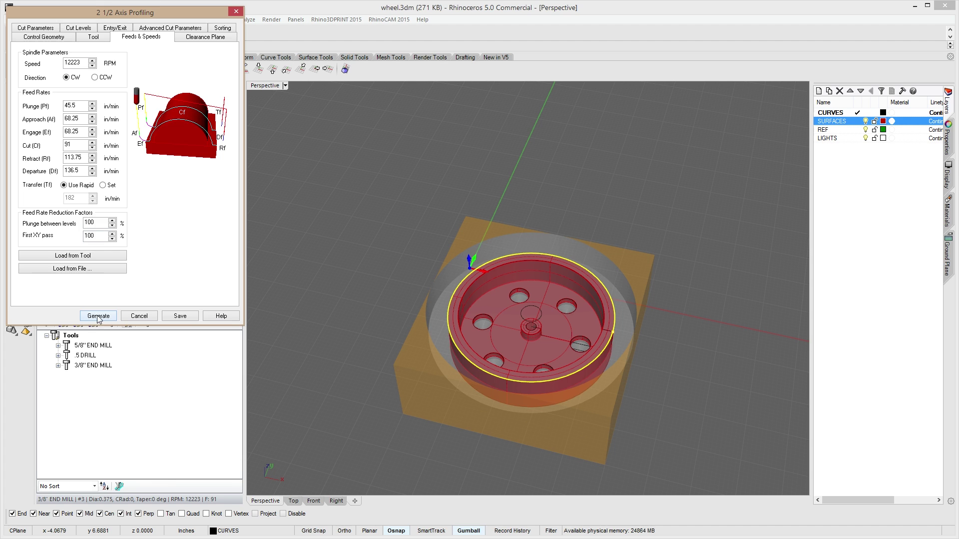
left_click(98, 316)
Simulate the regenerated profiling cut and inspect the clearance between the channel and the stock's sides.
left_click(119, 95)
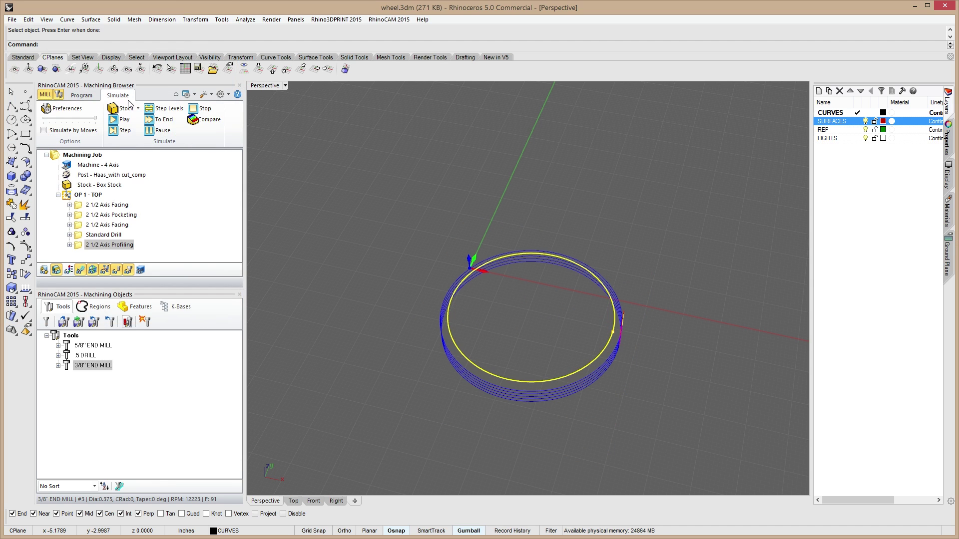
left_click(123, 119)
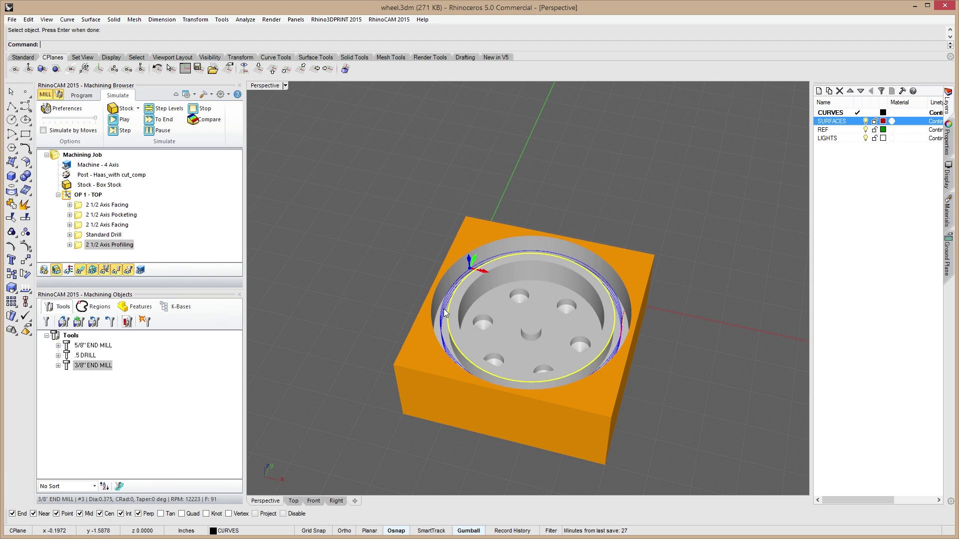
right_click_drag(444, 313, 583, 343)
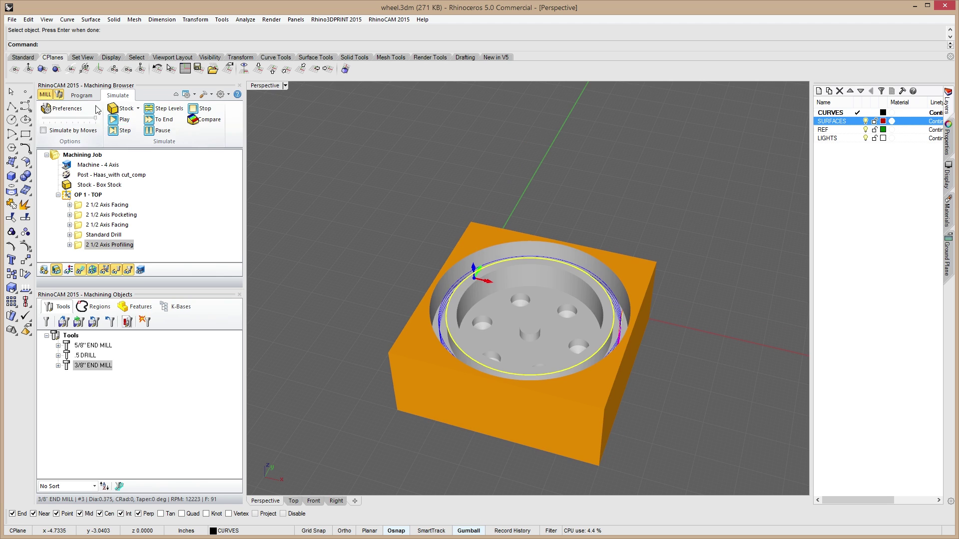
left_click(82, 95)
right_click_drag(414, 338, 536, 358)
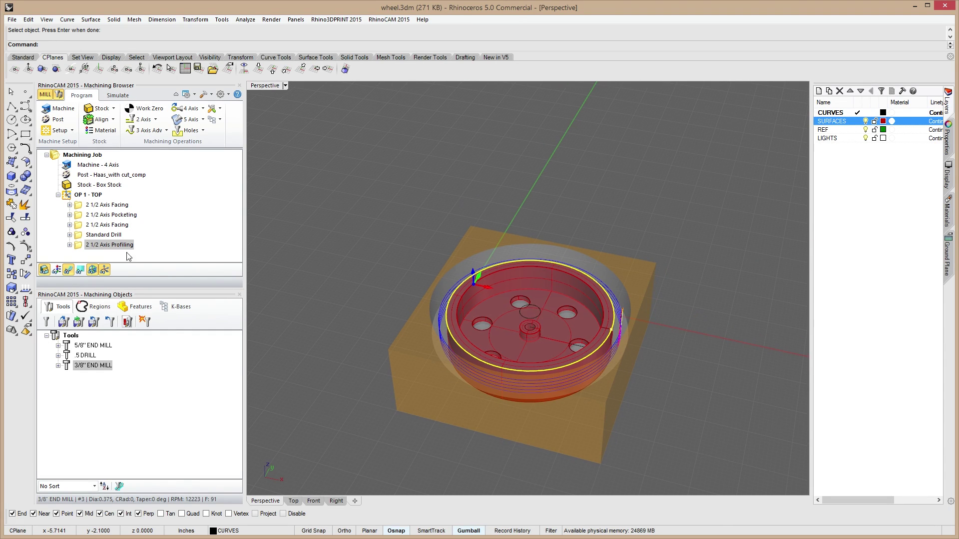
Create a drilling operation and select the circle of the hub's centre hole as its drill region.
left_click(202, 130)
left_click(188, 150)
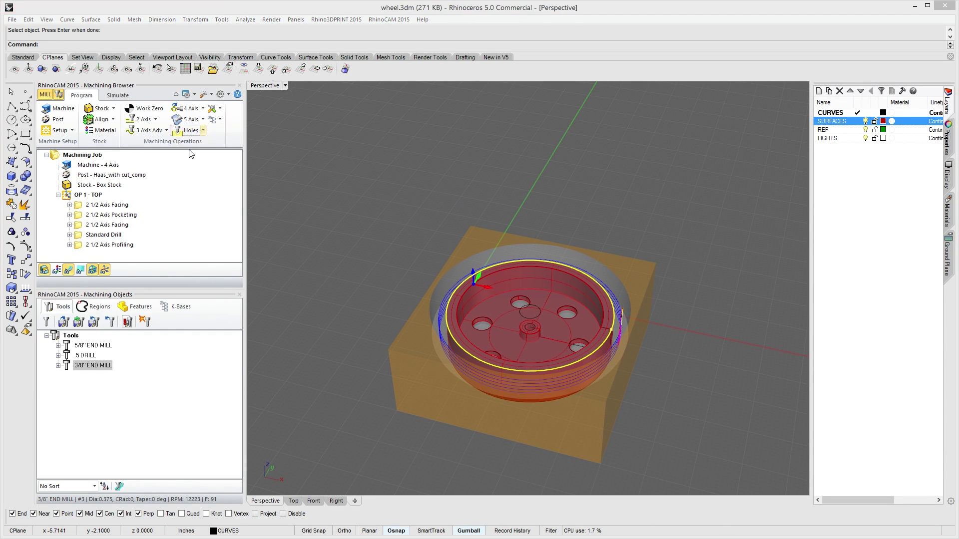
left_click(160, 107)
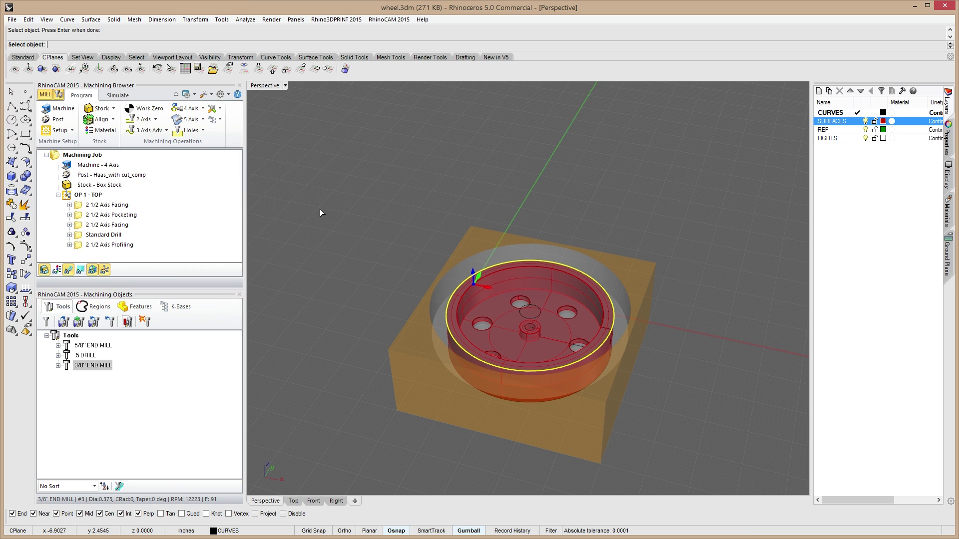
scroll(525, 335, "up", 5)
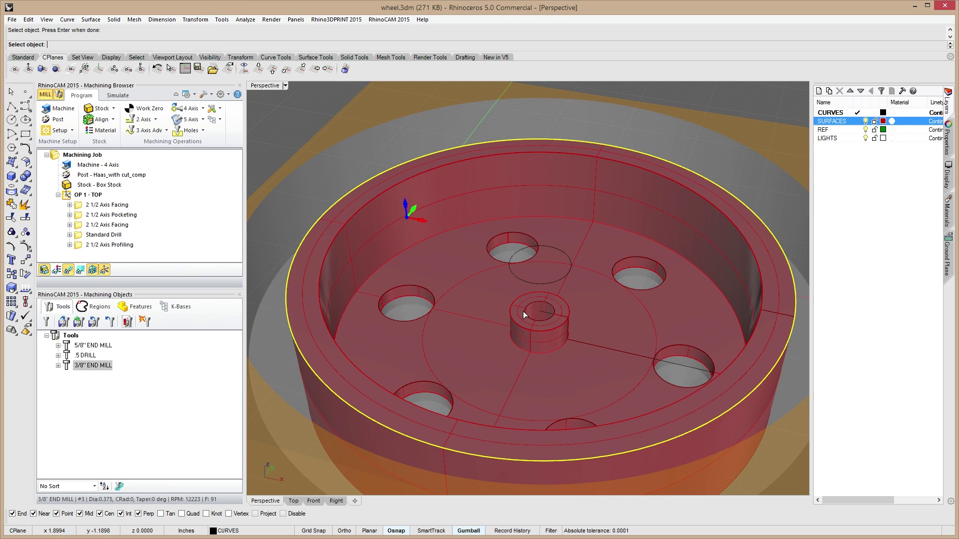
left_click(523, 311)
left_click(571, 338)
scroll(571, 337, "down", 5)
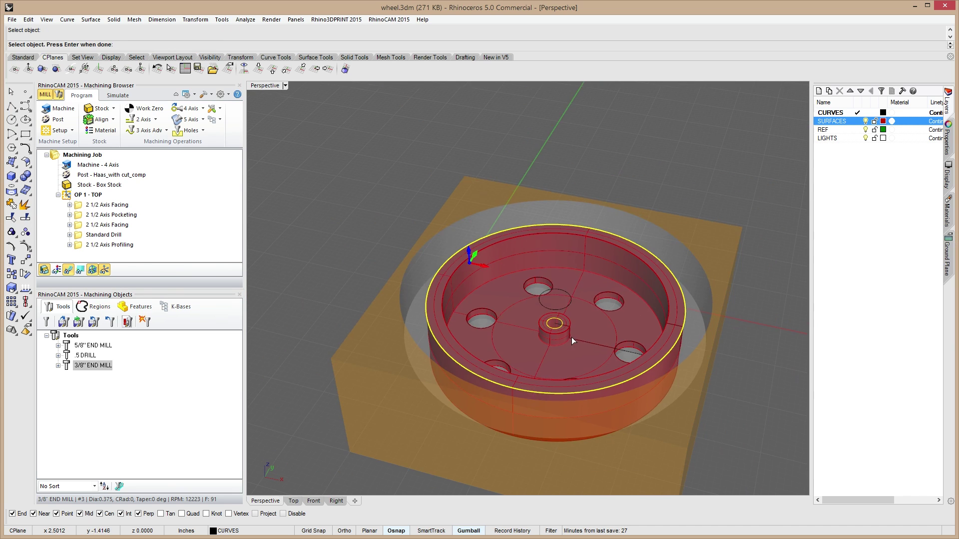
key("Return")
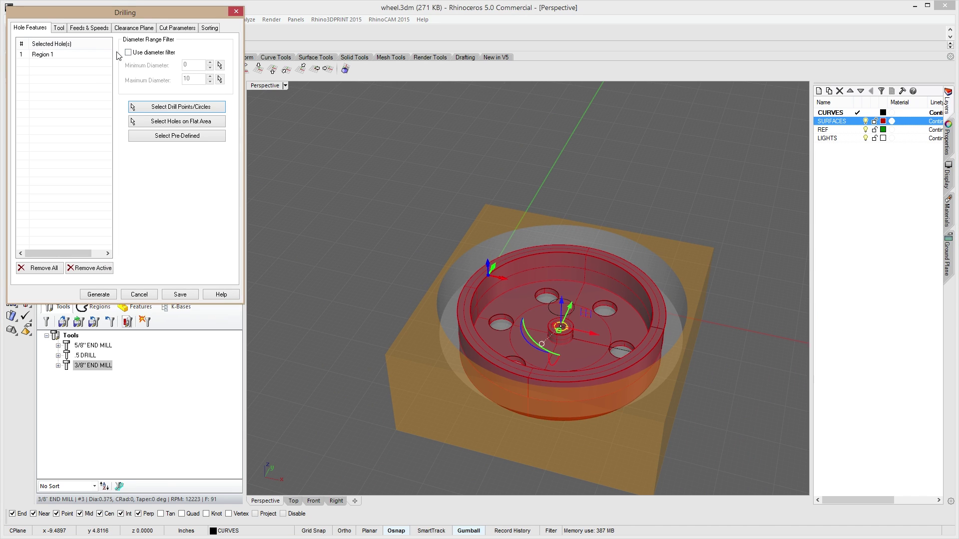
Measure the diameter of the selected circle on the hub's centre hole.
left_click(59, 29)
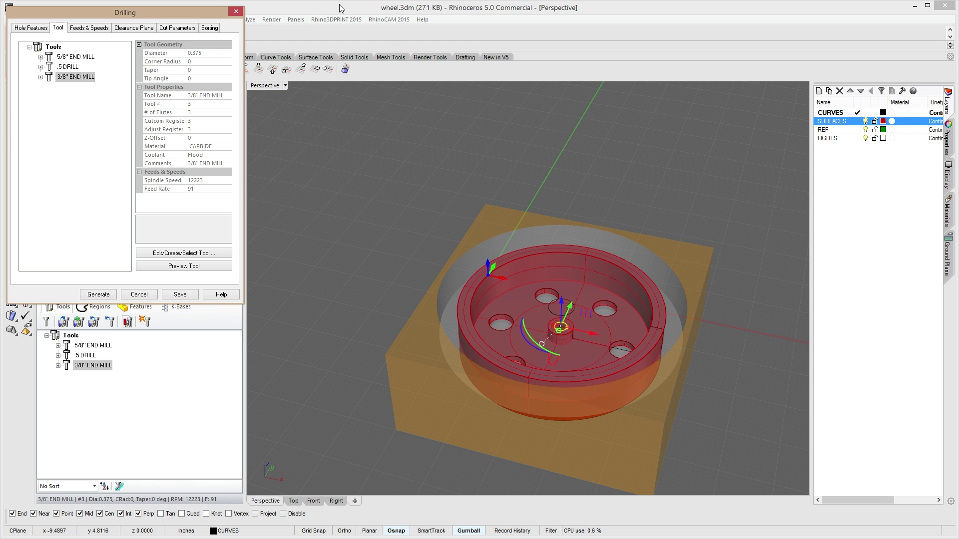
left_click(271, 20)
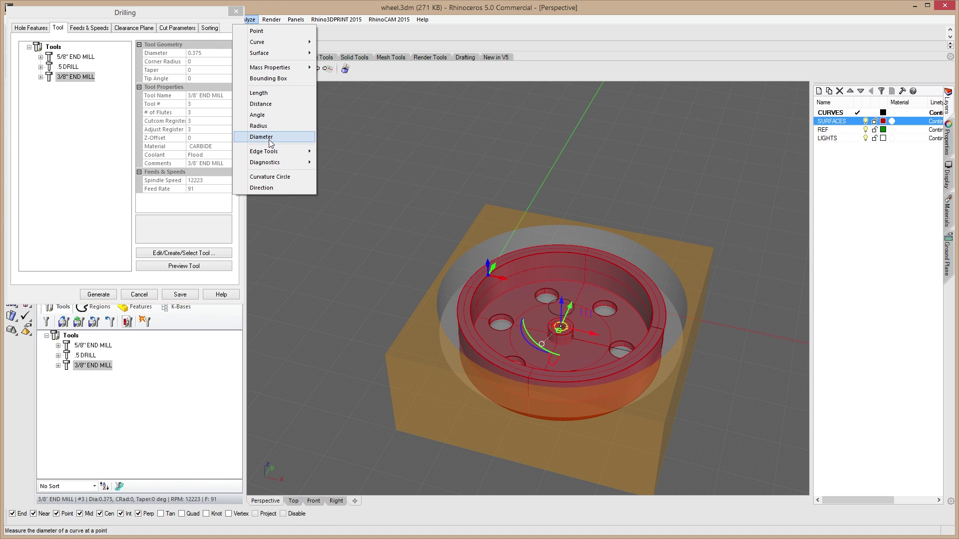
left_click(269, 138)
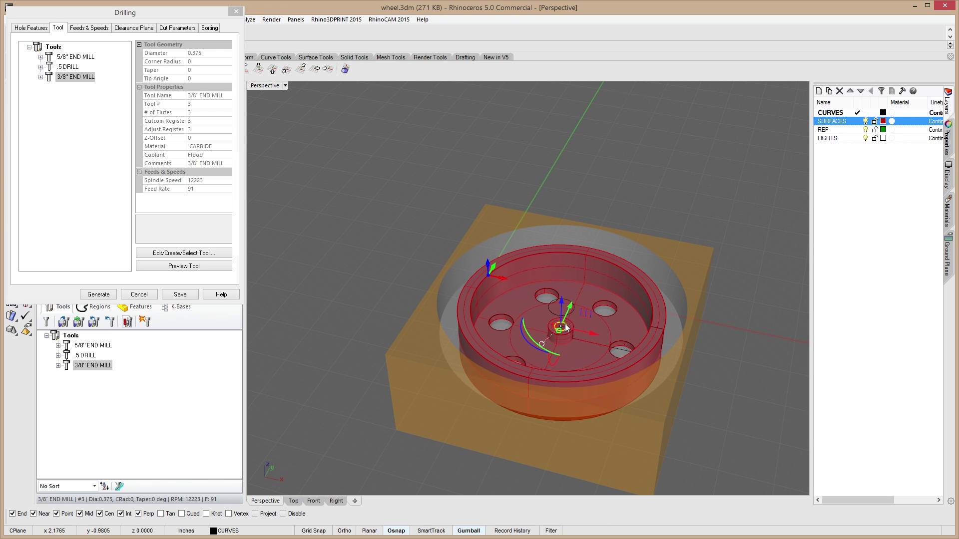
scroll(566, 328, "up", 5)
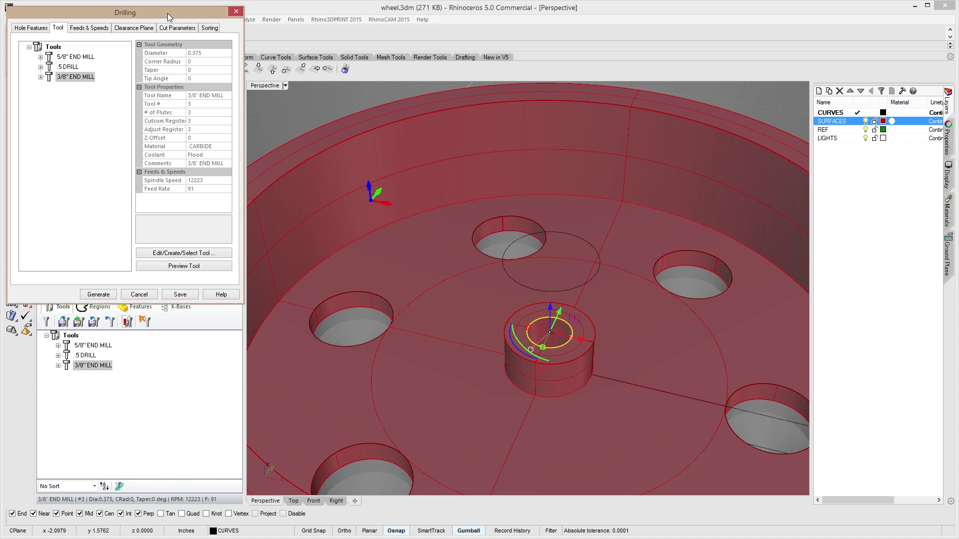
left_click_drag(169, 17, 182, 95)
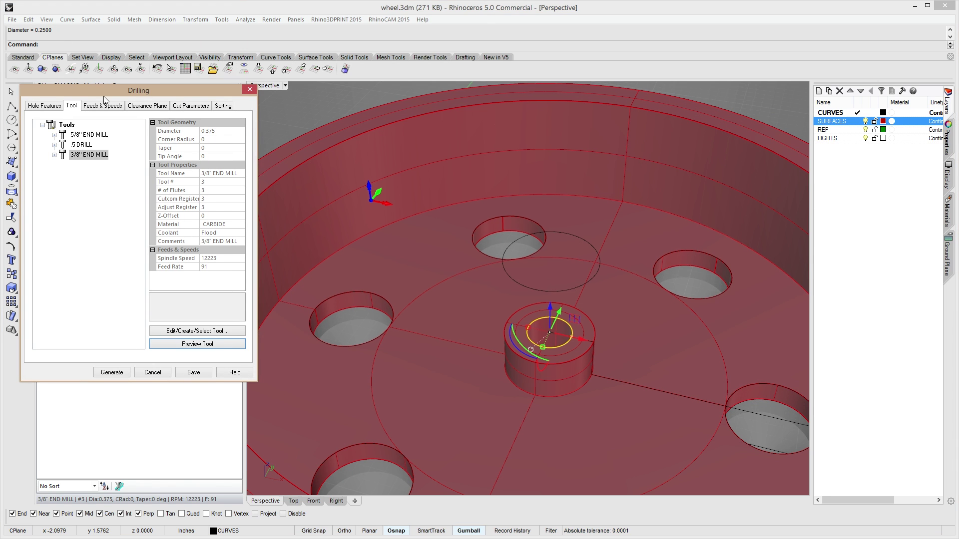
left_click(105, 80)
left_click_drag(101, 95, 91, 20)
Define a new drill from the .5 DRILL with name and comment .25 DRILL, tool diameter 0.25 and shank diameter 0.25.
left_click(199, 258)
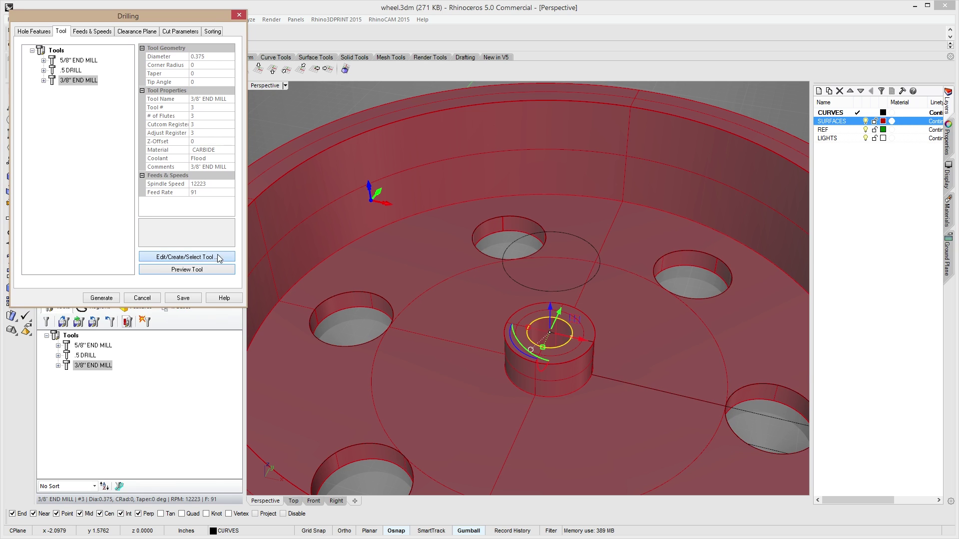
left_click(526, 245)
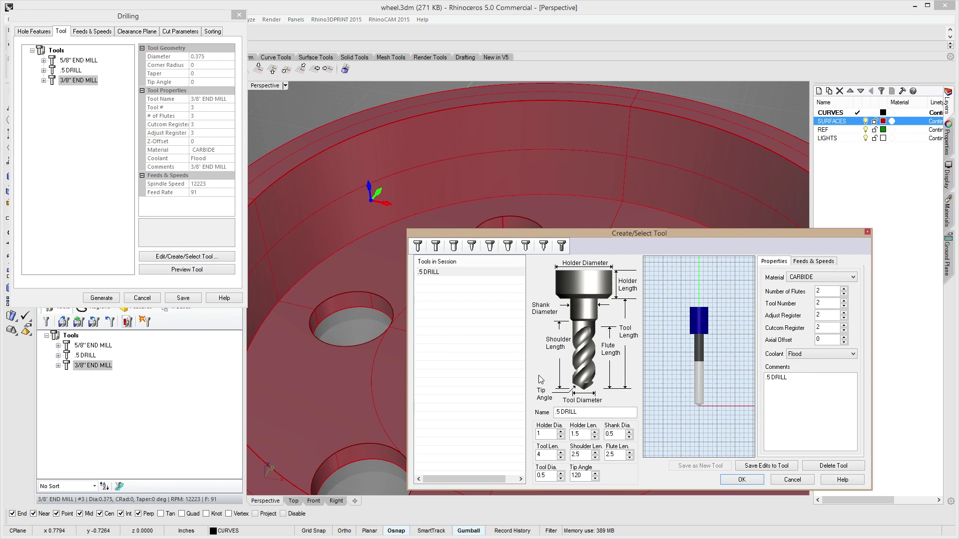
left_click(559, 412)
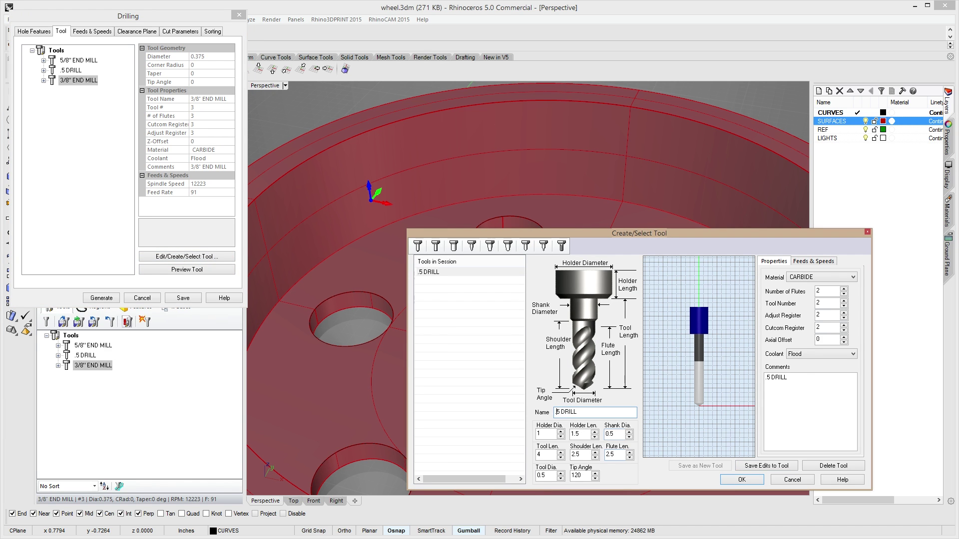
type("2")
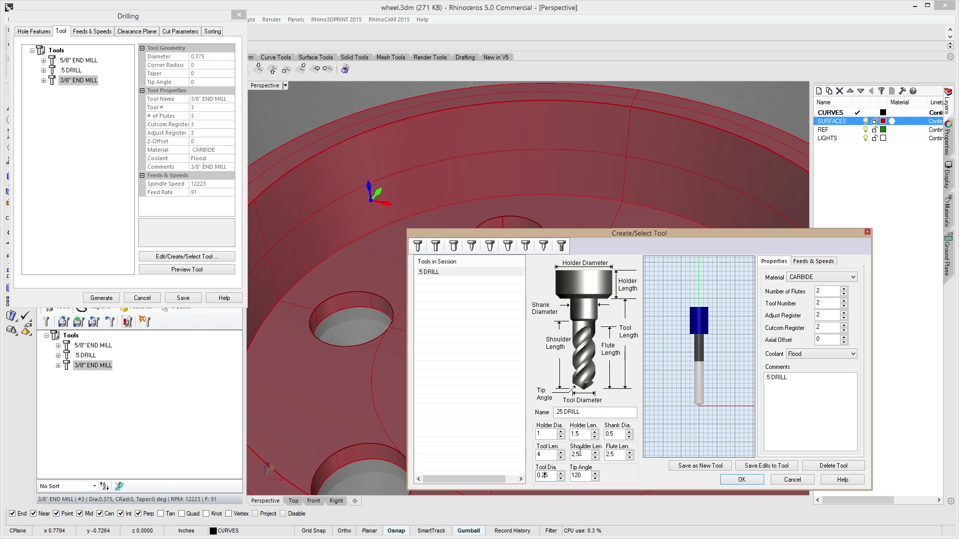
left_click(611, 435)
type("2")
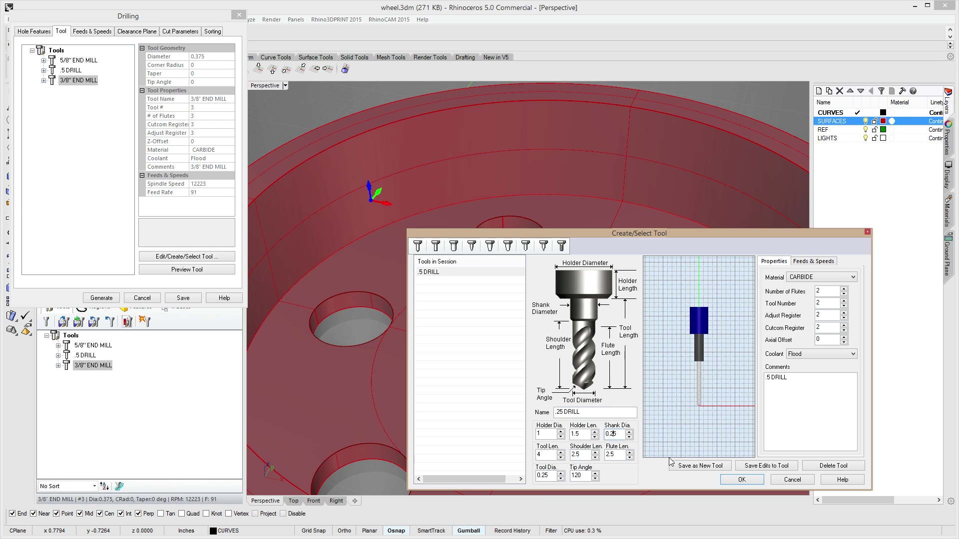
key("Tab")
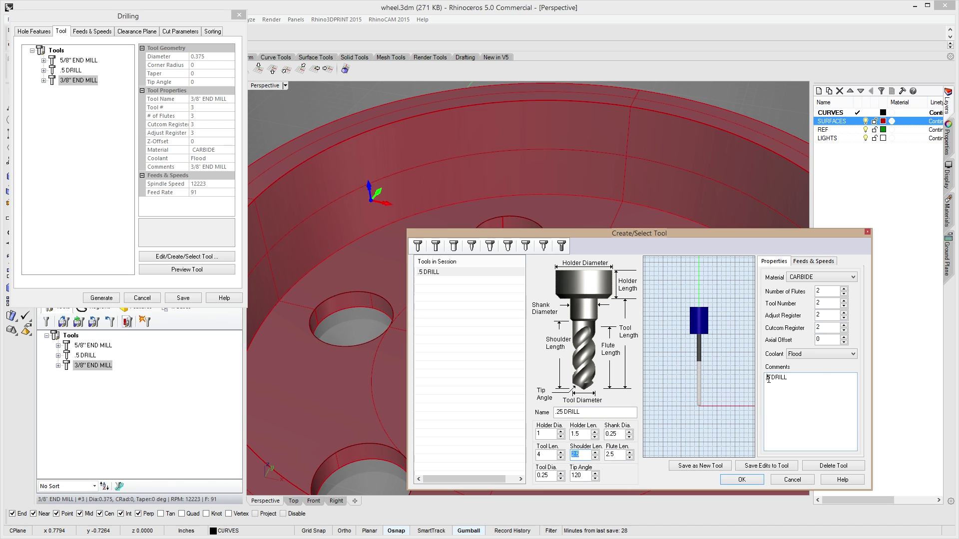
Load the drill's feeds and speeds from the table with a surface speed of 1200 ft/min and a feed per tooth of .001 in.
left_click(812, 262)
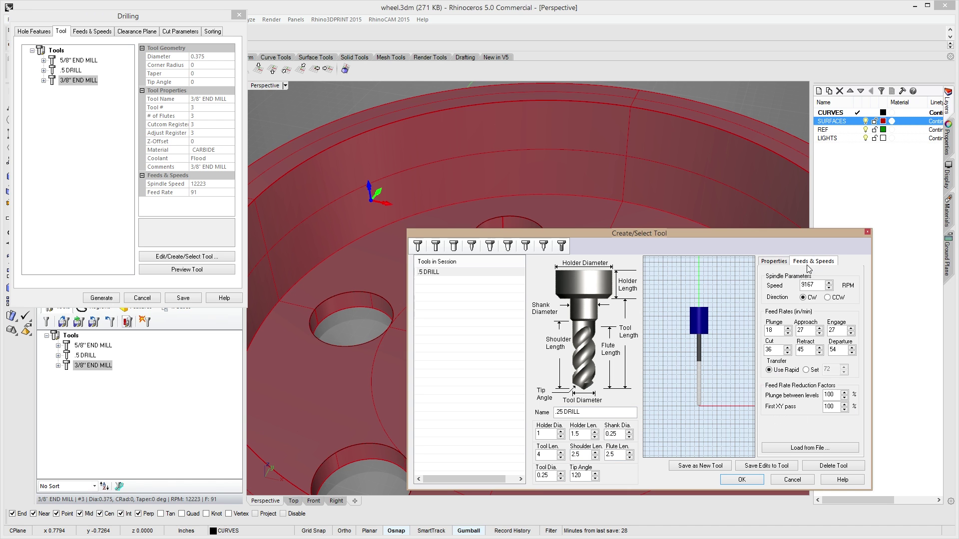
left_click(806, 448)
double_click(640, 328)
type("1200")
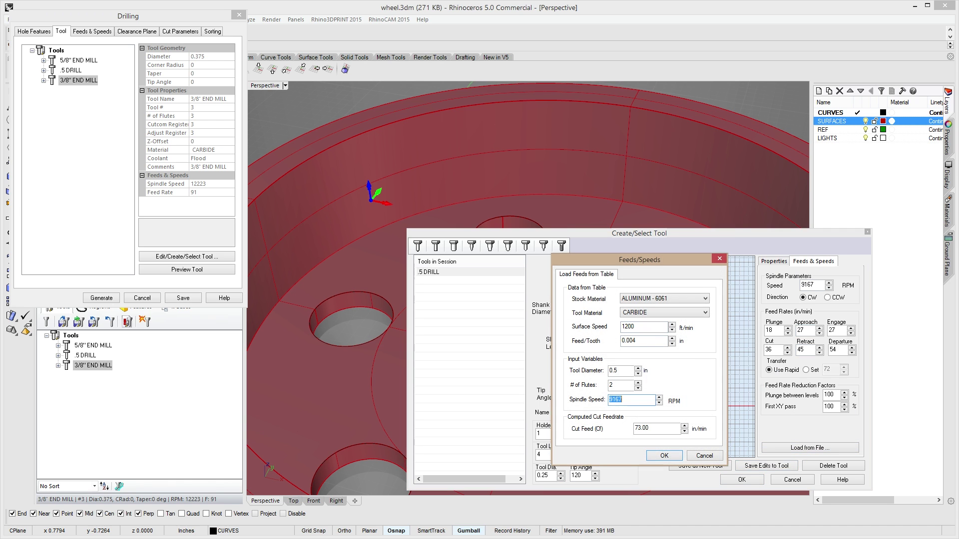
key("Tab")
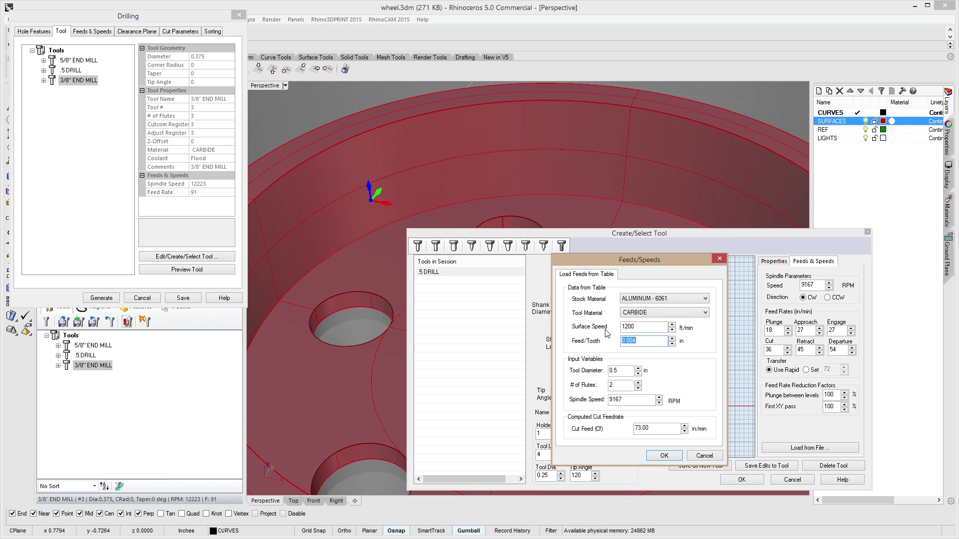
type(".00")
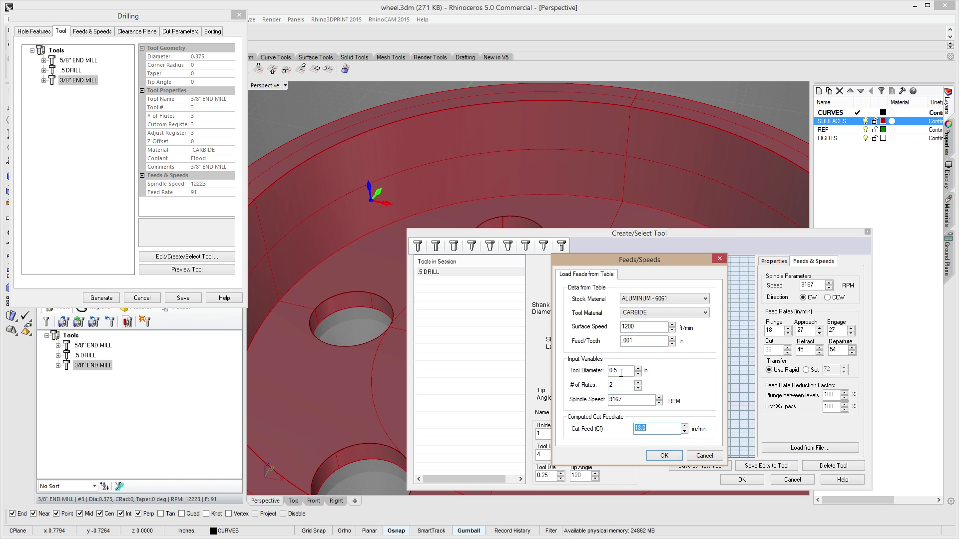
Set the feed calculation's tool diameter to 0.25 in and spindle speed to 12000 RPM, and apply it to the drill.
left_click(615, 370)
type("2")
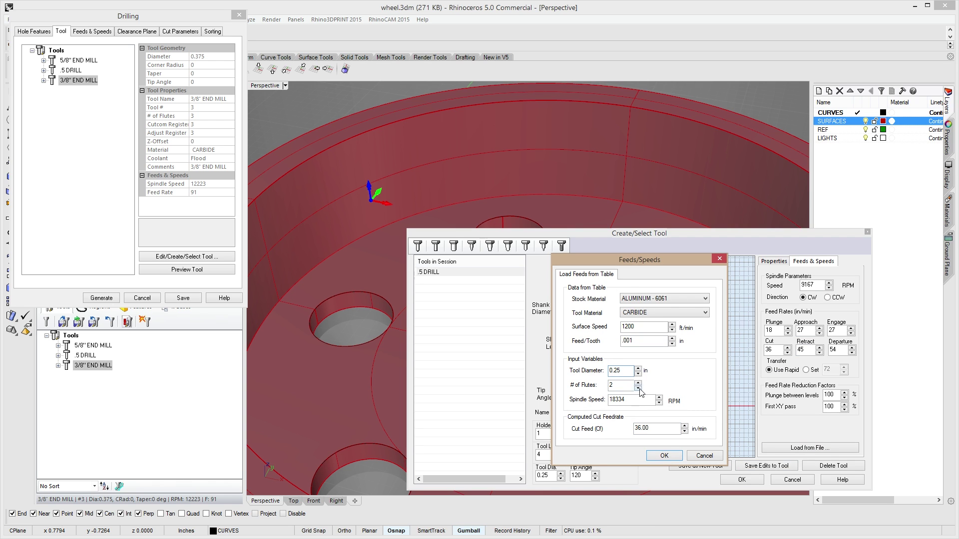
key("Tab")
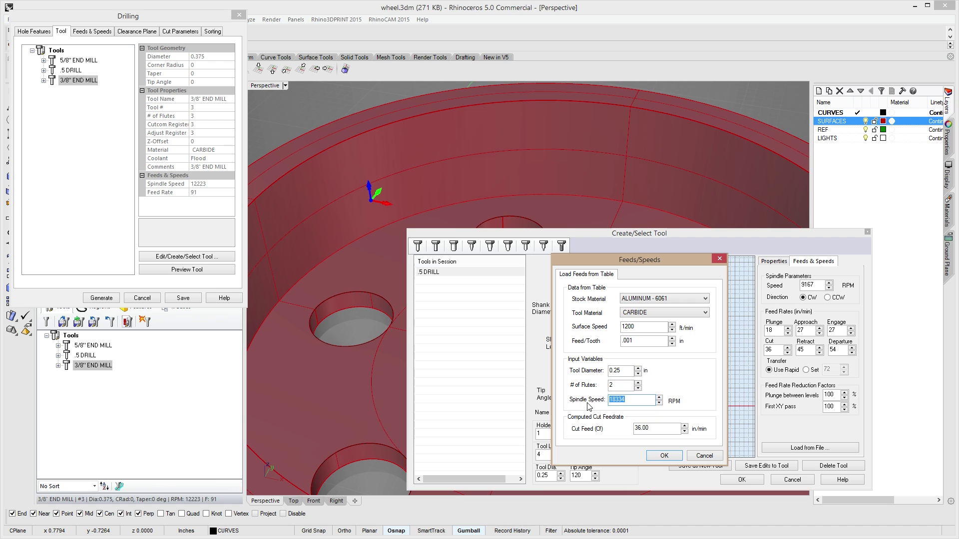
type("12000")
key("Tab")
left_click(663, 456)
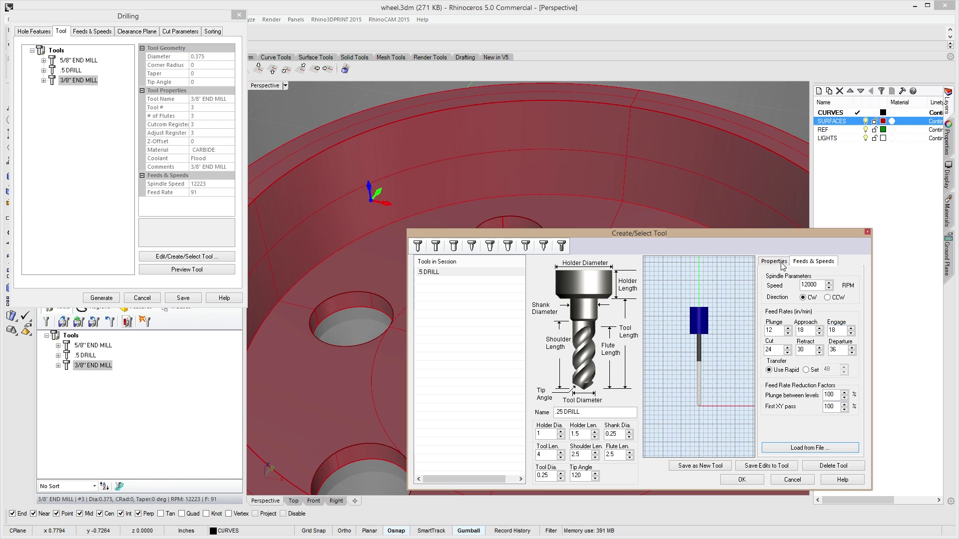
Save the .25 DRILL as a new tool with a non-repeated tool number and use it for the drilling operation.
left_click(704, 468)
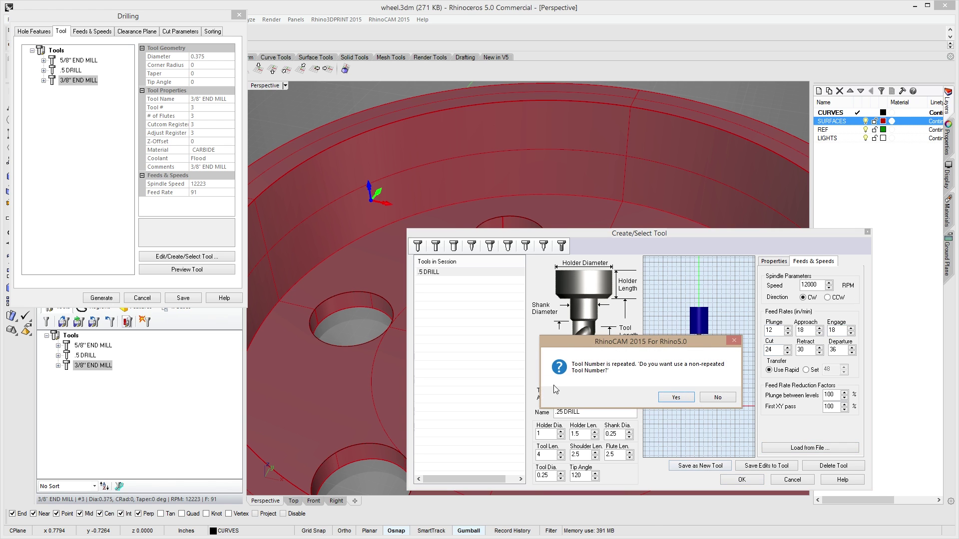
left_click(671, 401)
left_click(743, 480)
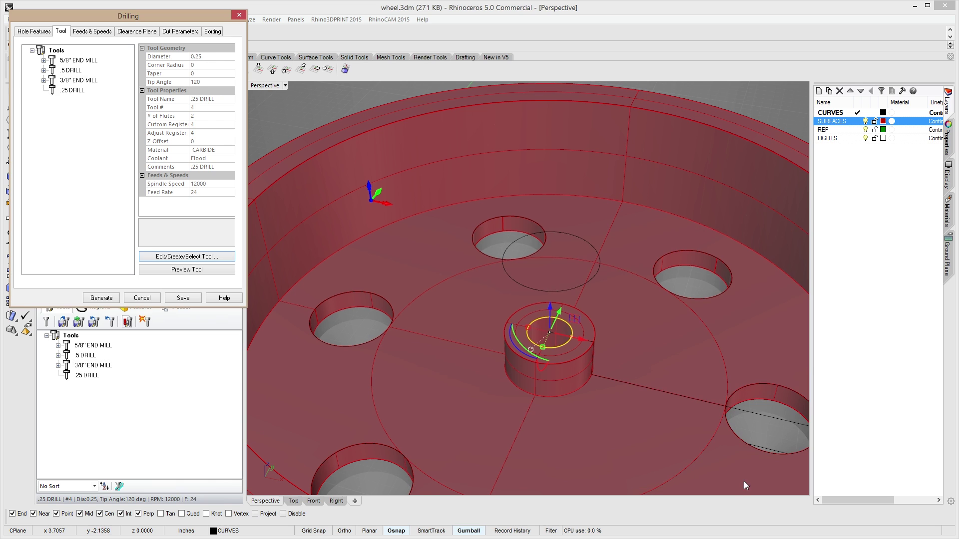
Pick the drill depth on the model from the hub hole's upper edge to its lower end.
left_click(101, 33)
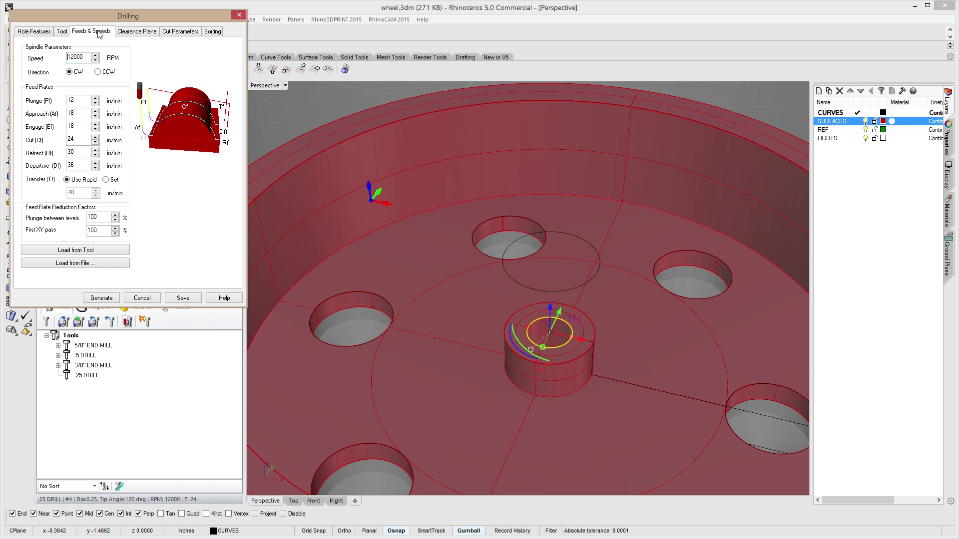
left_click(148, 33)
left_click(170, 31)
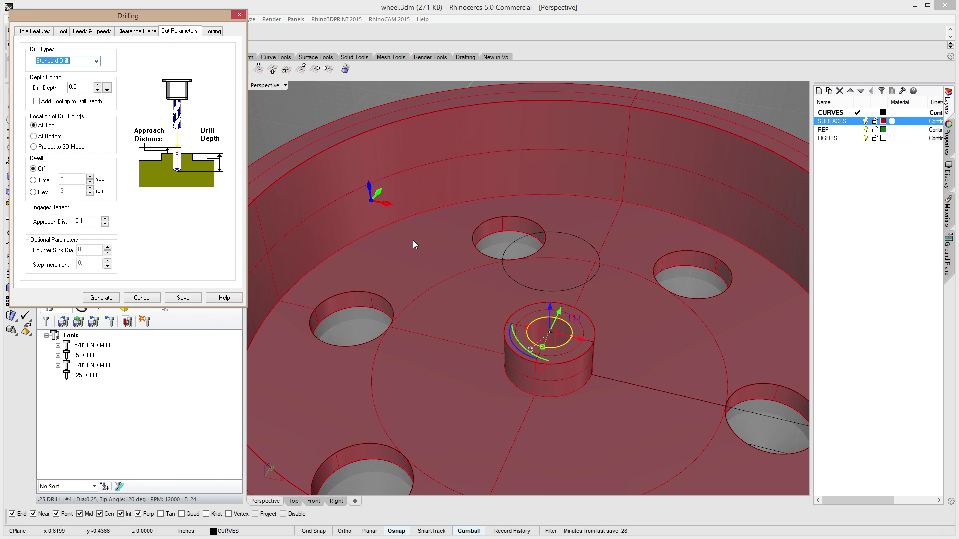
right_click_drag(444, 284, 477, 218)
scroll(506, 287, "down", 5)
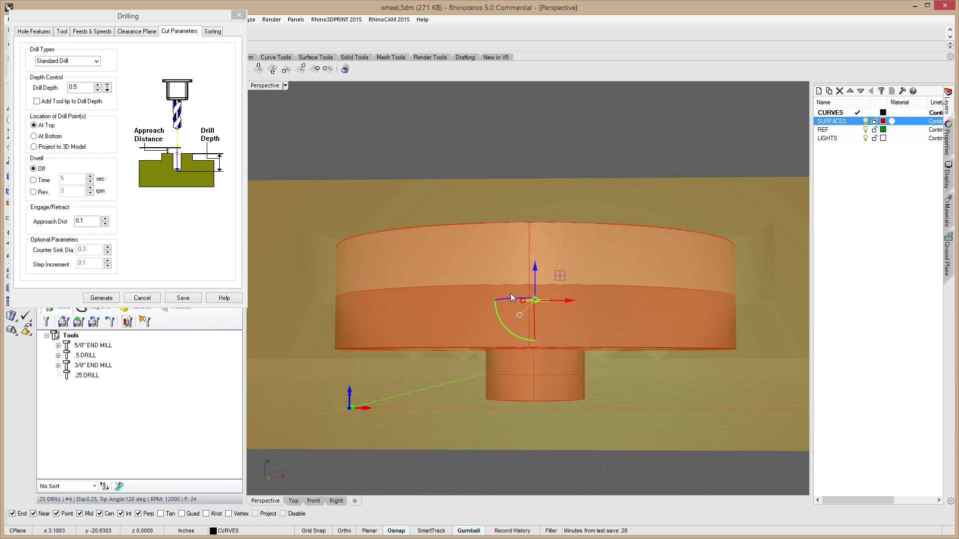
right_click_drag(511, 293, 554, 359)
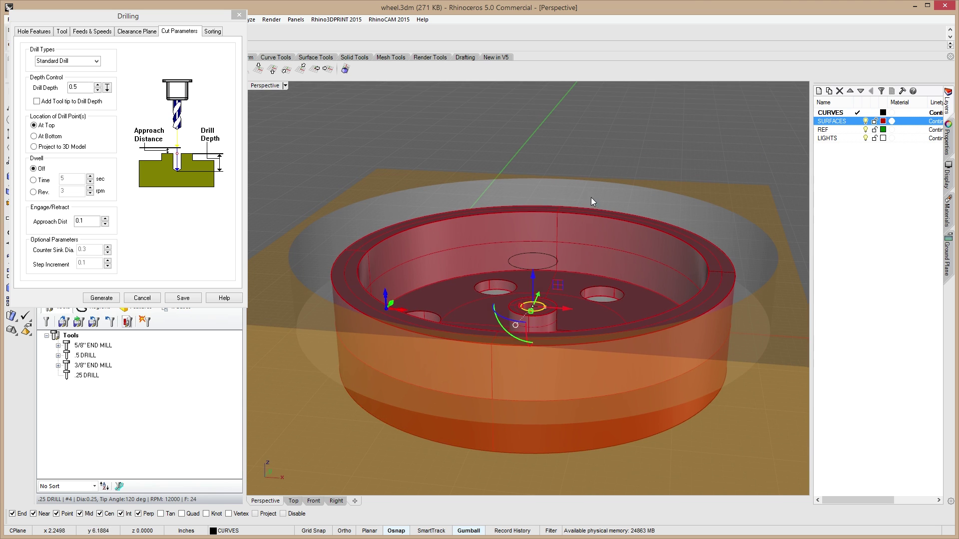
left_click(591, 197)
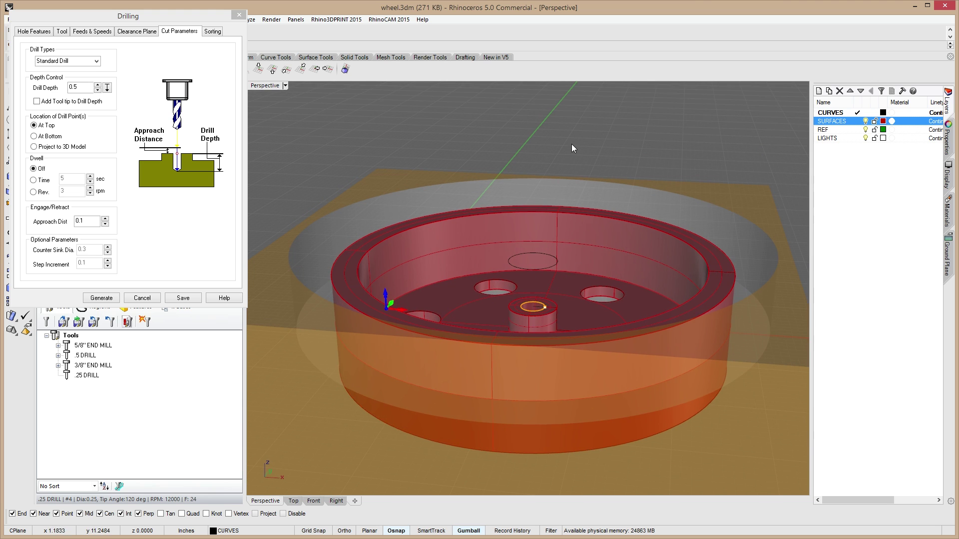
left_click(107, 89)
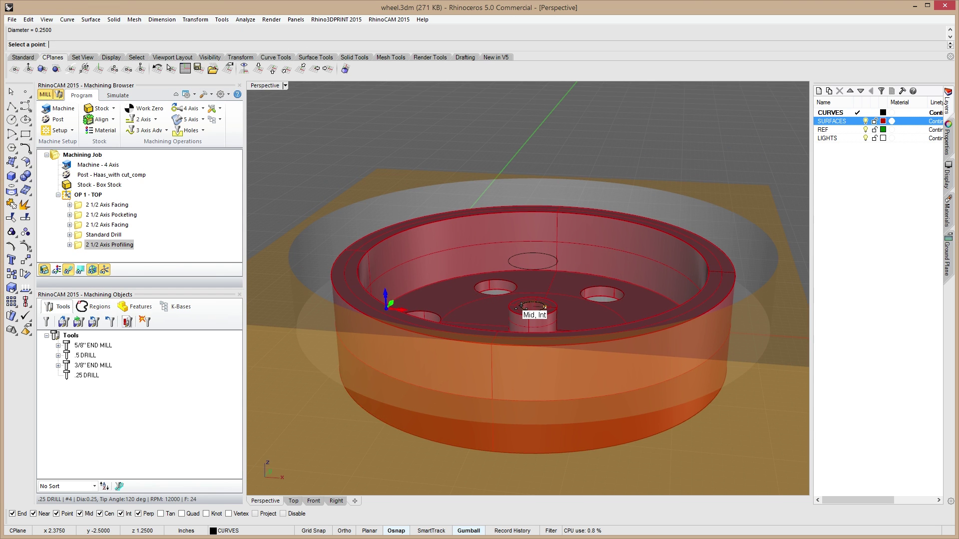
right_click_drag(521, 306, 522, 259)
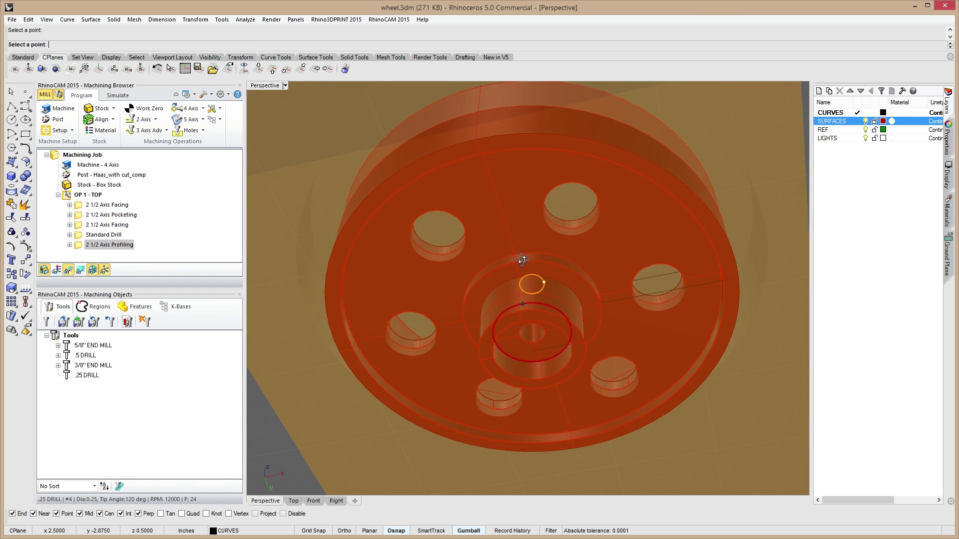
left_click(526, 340)
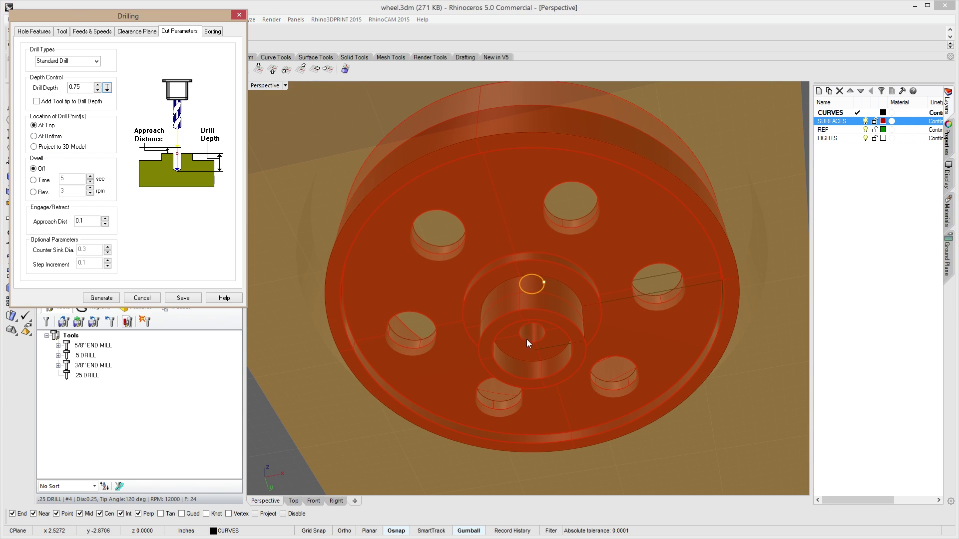
Set the drill depth to 1 and change the drill type to Deep Drill.
right_click_drag(527, 340, 547, 315)
left_click(88, 88)
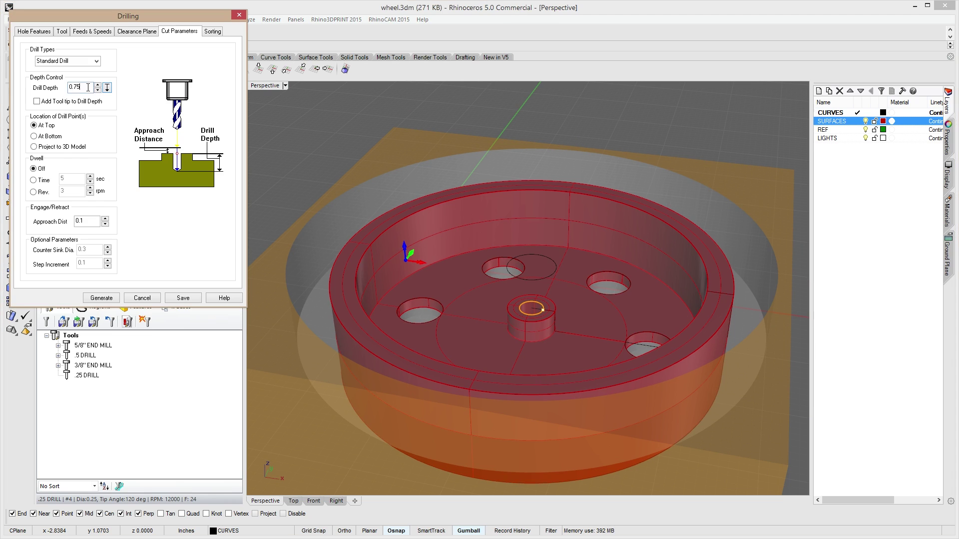
key("Tab")
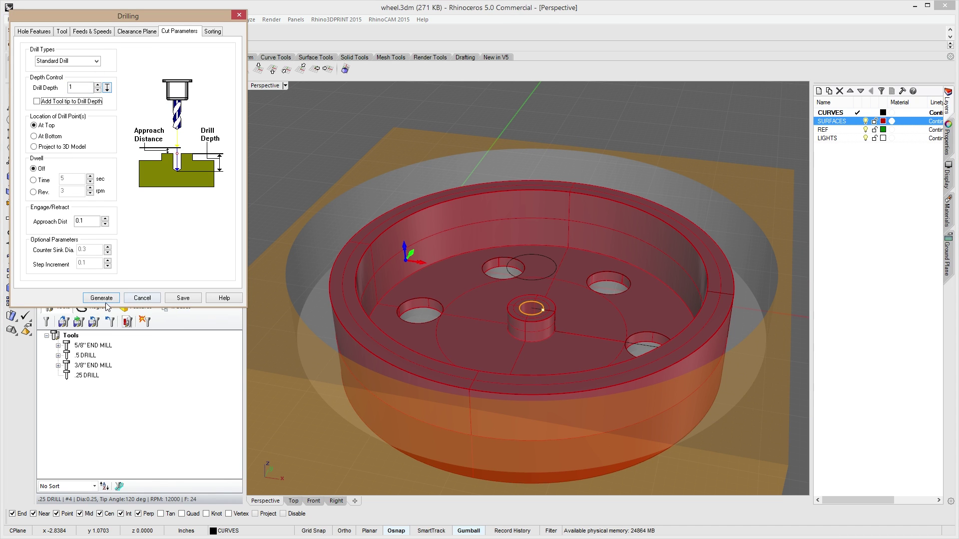
left_click(96, 61)
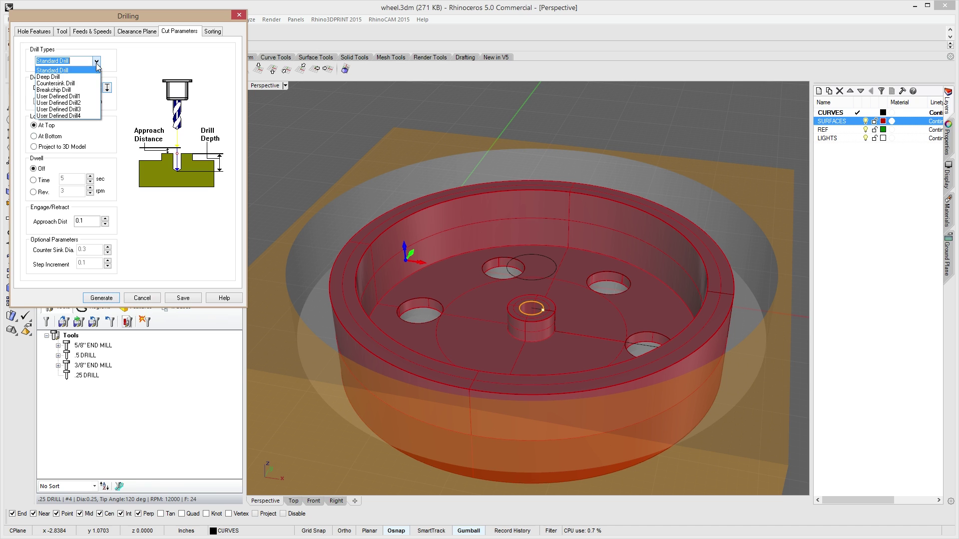
left_click(55, 77)
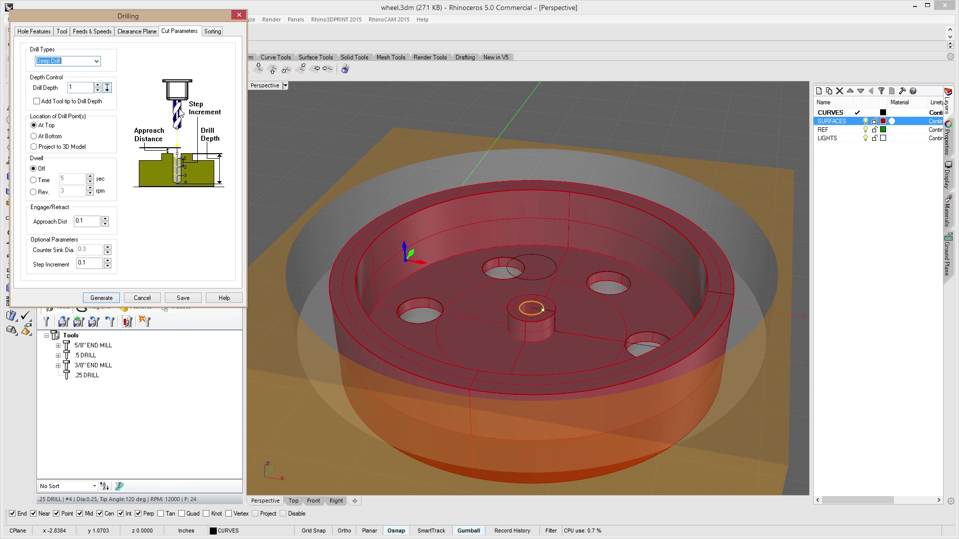
Check the step increment, generate the deep drilling toolpath and simulate it on the stock.
left_click(92, 263)
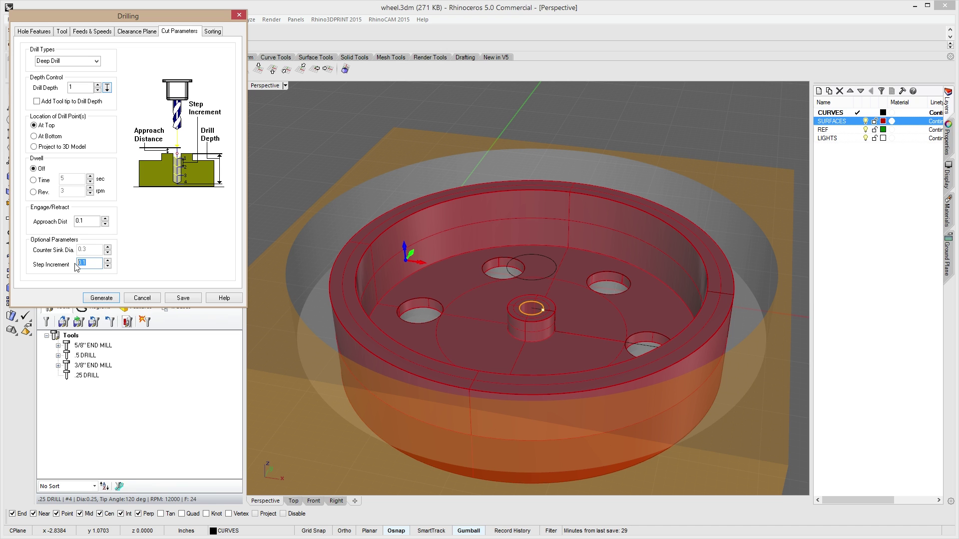
left_click(104, 298)
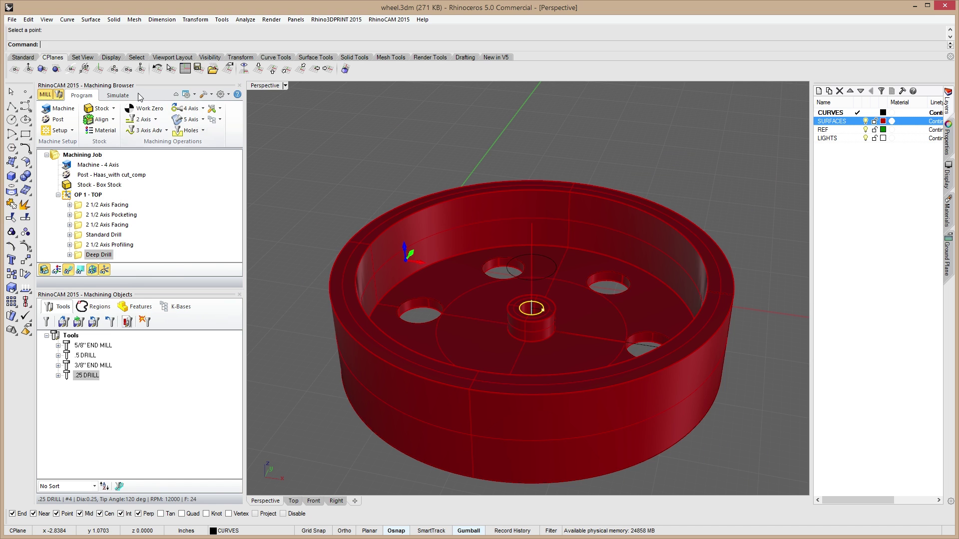
left_click(119, 95)
left_click(125, 119)
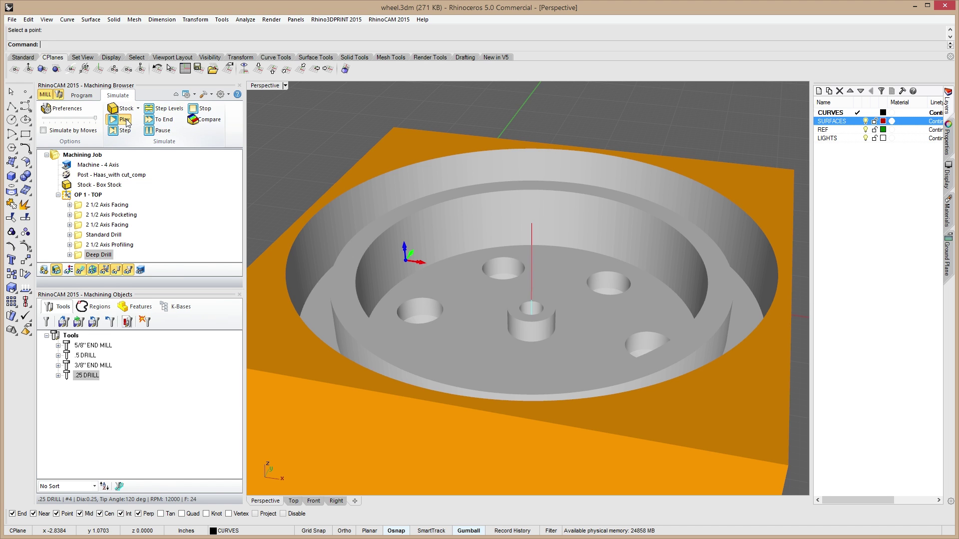
Collapse the OP 1 - TOP setup in the machining job.
right_click_drag(436, 334, 549, 353)
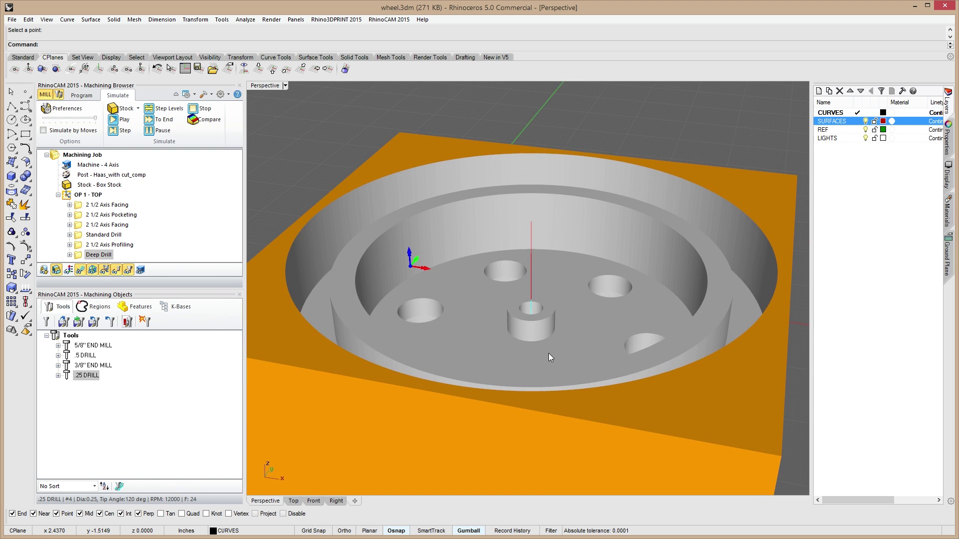
scroll(549, 353, "down", 5)
mouse_move(587, 382)
right_mouse_down()
mouse_move(543, 381)
mouse_move(585, 381)
right_mouse_up()
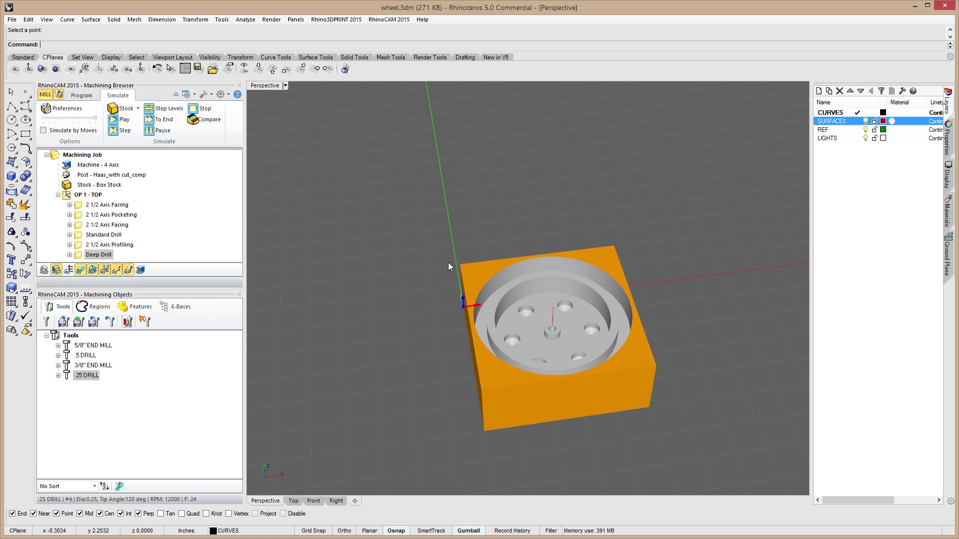
right_click_drag(460, 274, 424, 377)
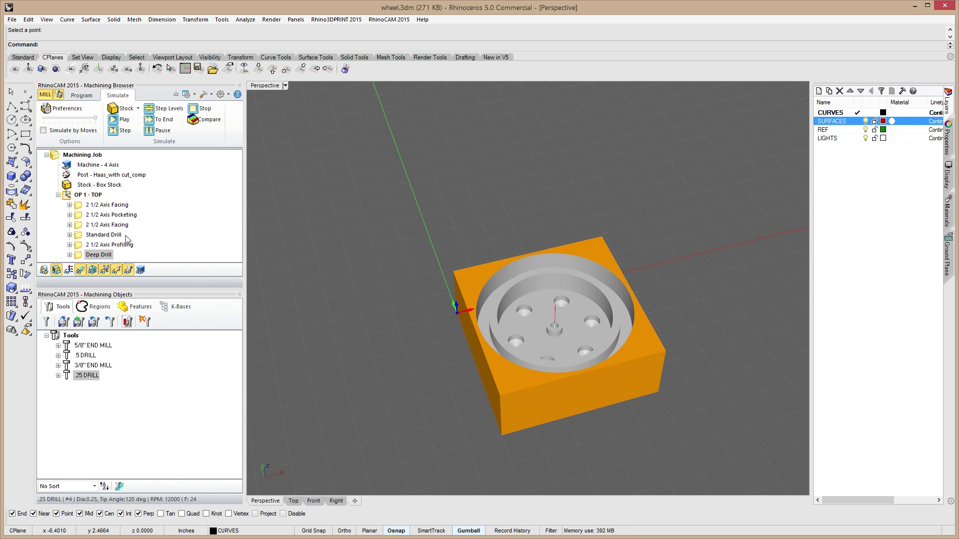
left_click(58, 195)
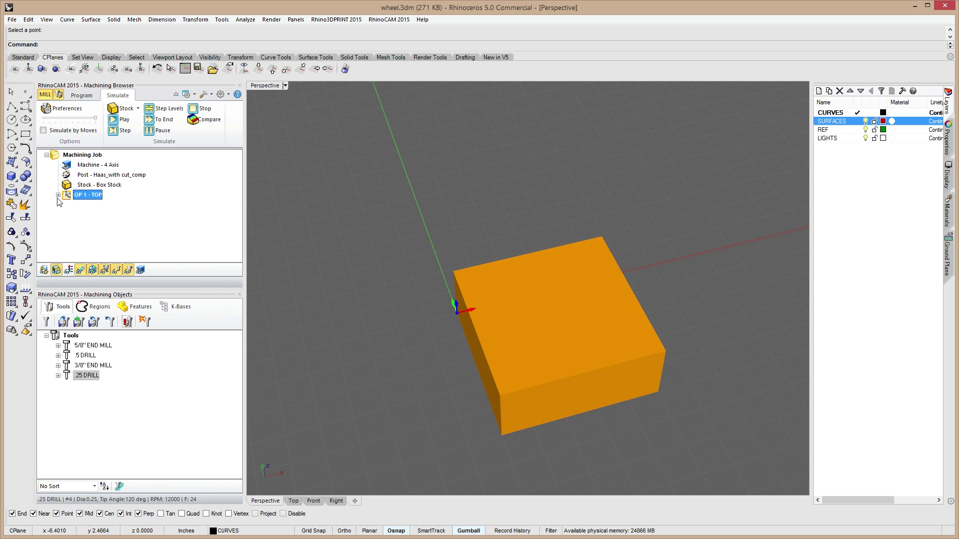
left_click(161, 213)
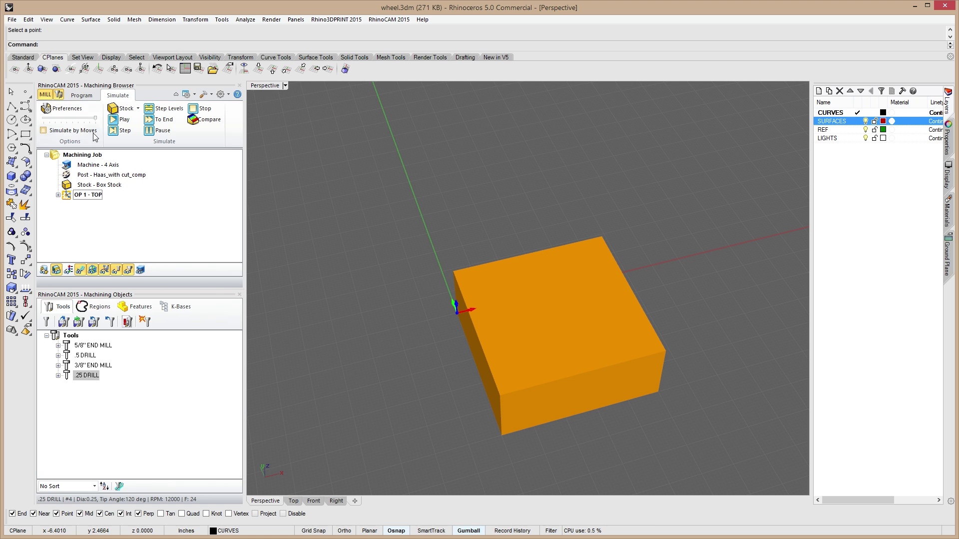
Create a CSYS setup with its orientation aligned to the flat web surface on the wheel's underside.
left_click(82, 95)
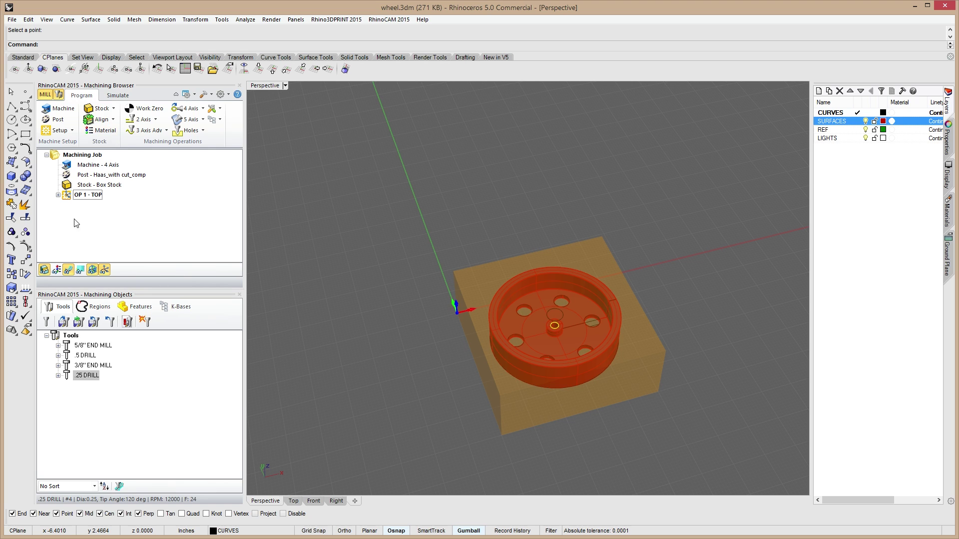
left_click(72, 130)
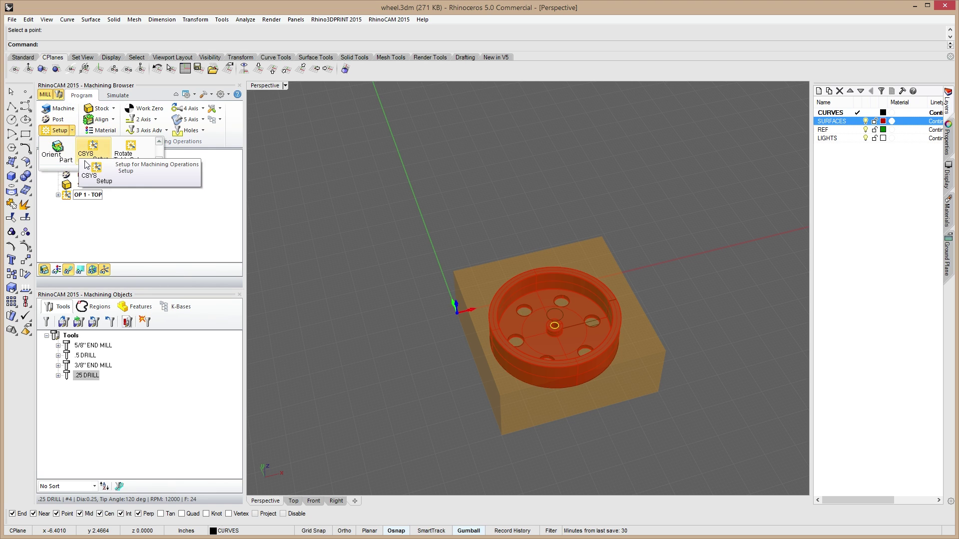
left_click(89, 153)
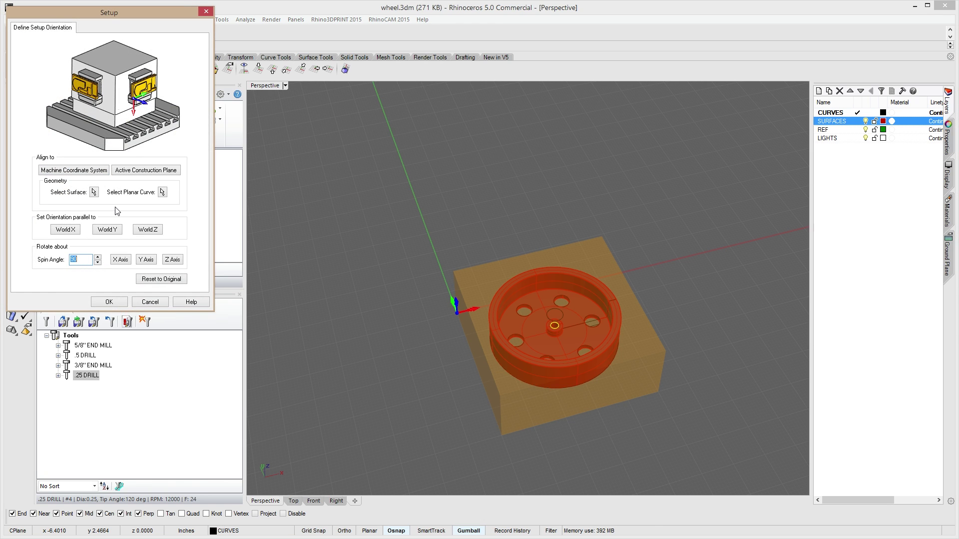
left_click(94, 192)
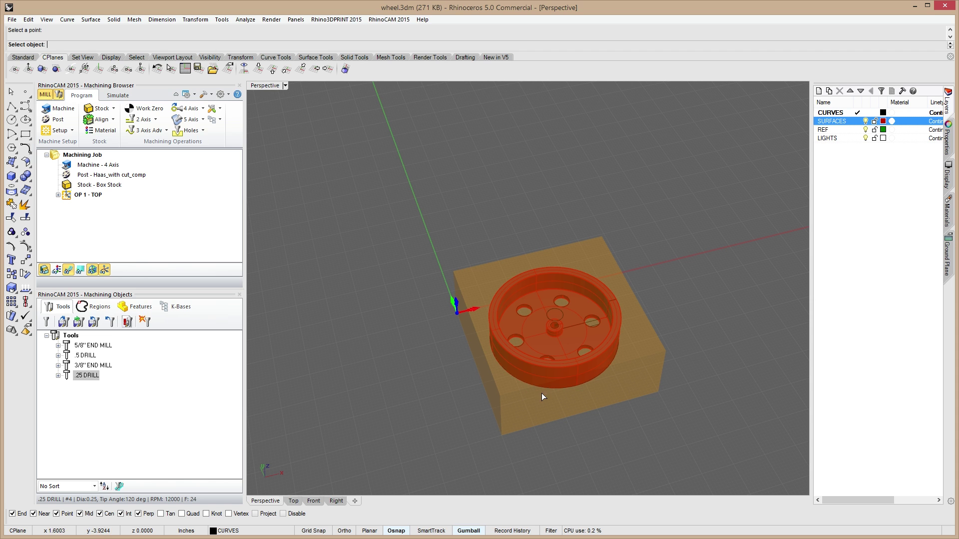
right_click_drag(491, 420, 628, 296)
left_click(508, 217)
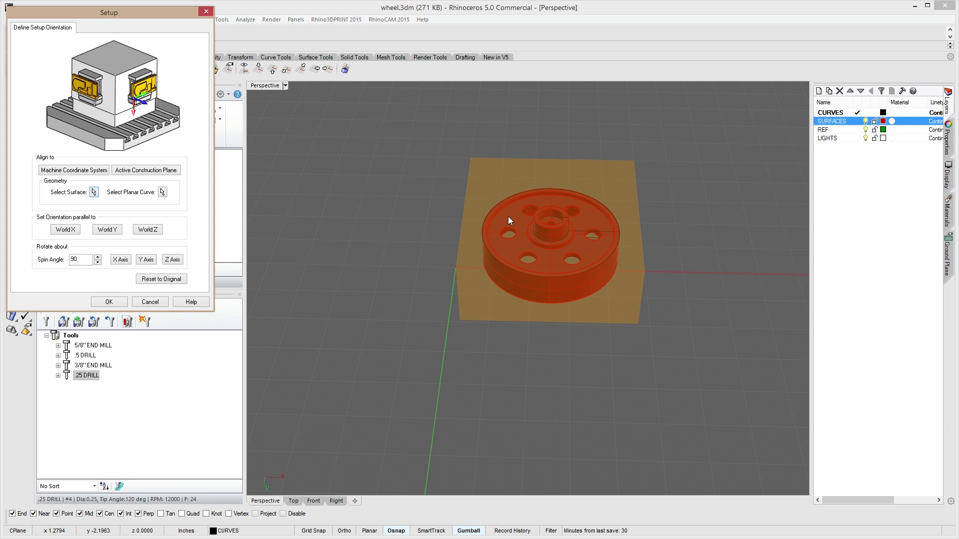
right_click_drag(664, 358, 337, 232)
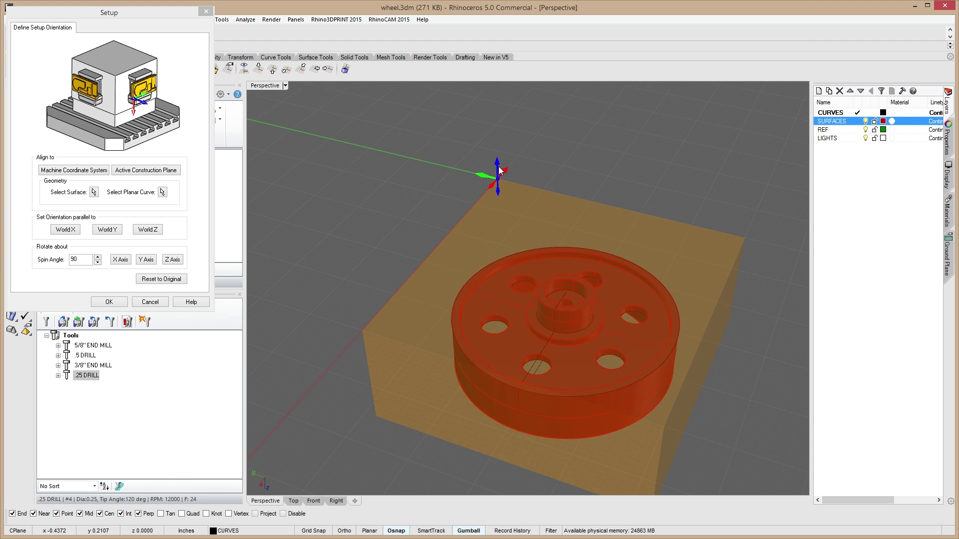
scroll(488, 204, "up", 4)
right_click_drag(489, 205, 569, 208)
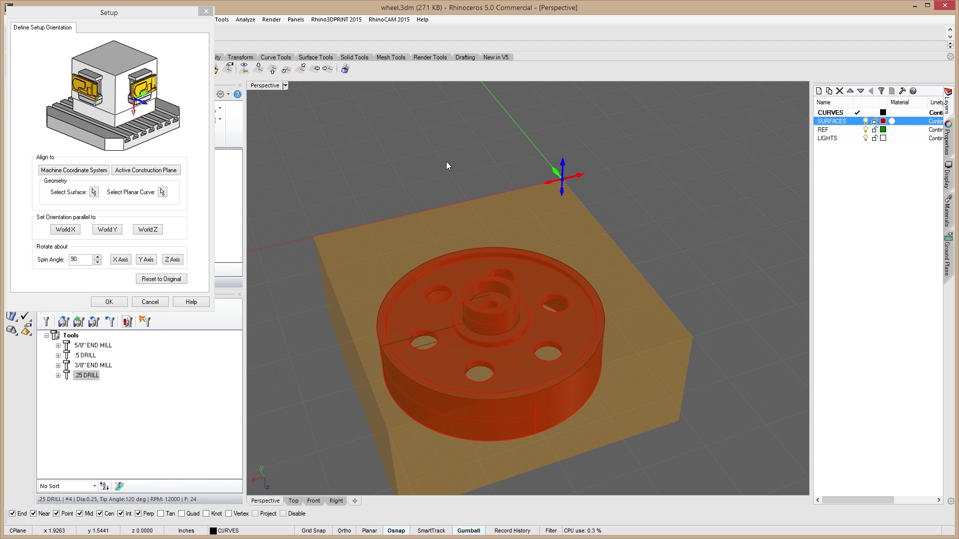
right_click_drag(406, 359, 626, 342)
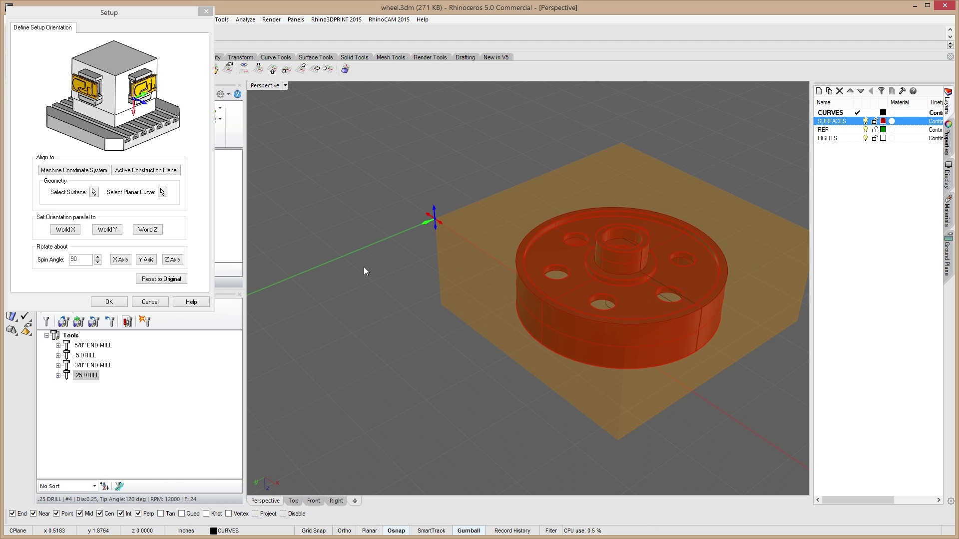
left_click(107, 303)
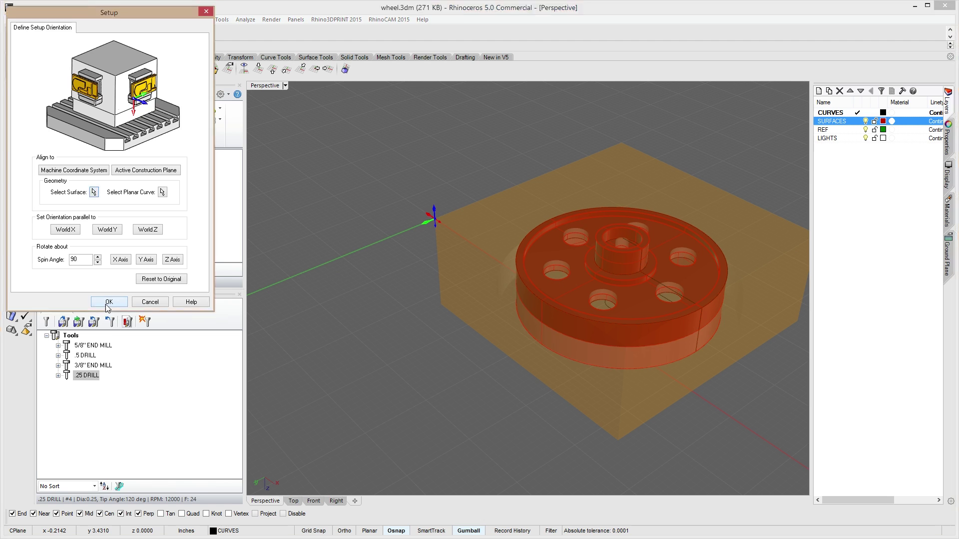
Rename the new setup as OP 2 - BOTTOM.
left_click(84, 205)
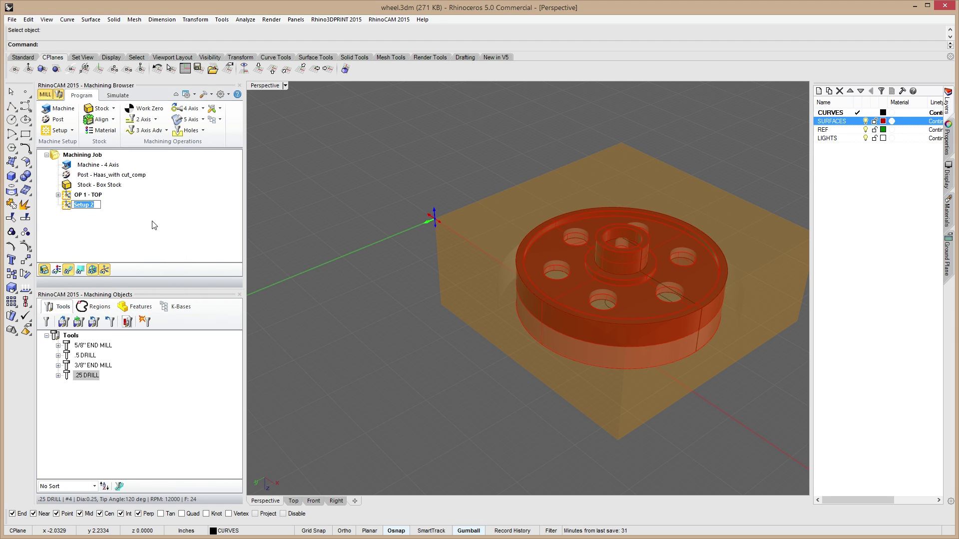
type("OP 2 - BOTTOM")
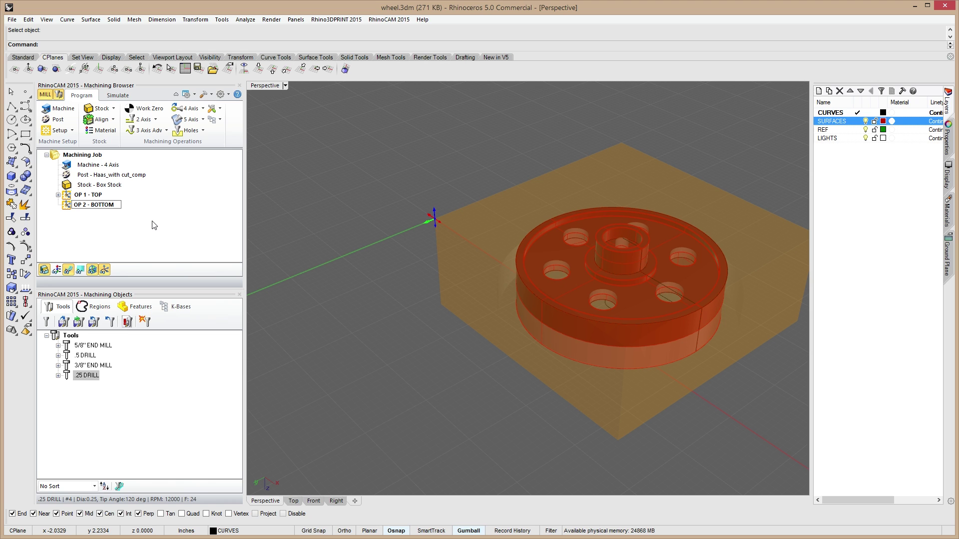
key("Return")
Review the orientation settings of the OP 2 - BOTTOM setup without changing them.
right_click_drag(518, 334, 576, 338)
right_click_drag(627, 282, 545, 332)
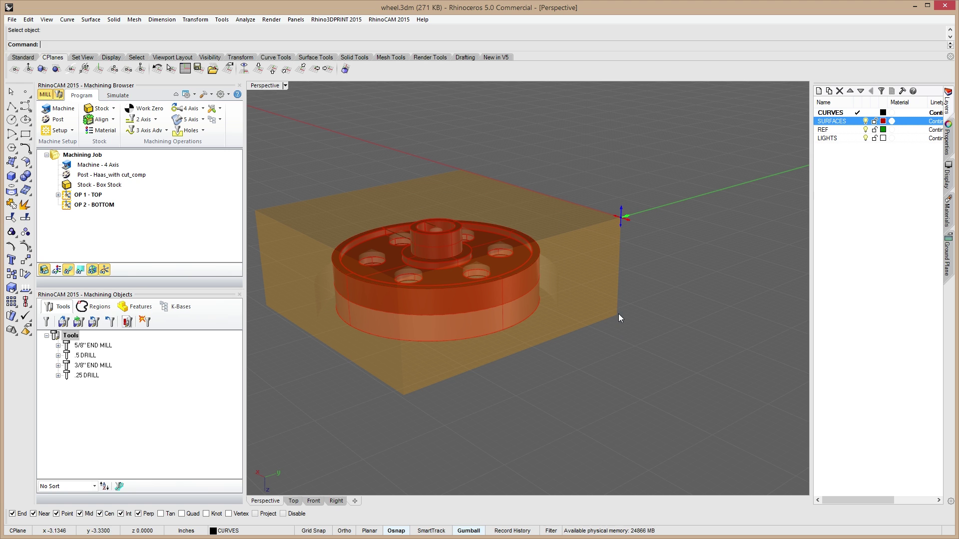
double_click(71, 208)
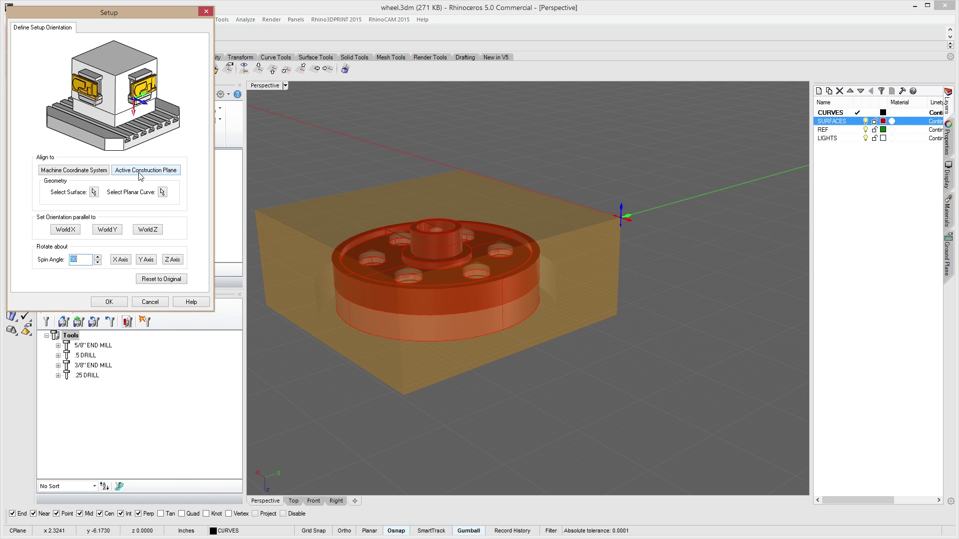
left_click(155, 304)
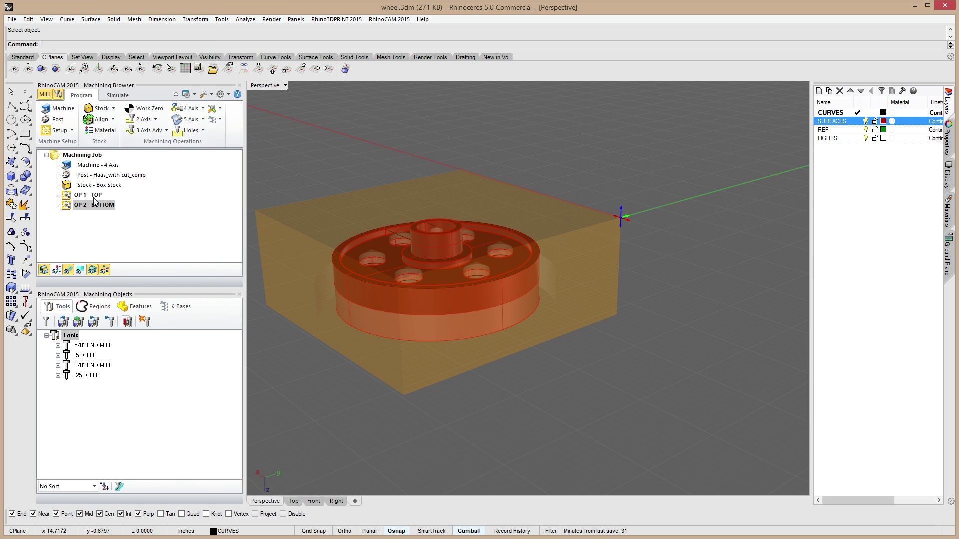
Generate a work zero at the stock box's Lowest Z, North East corner, with output of work offset register number 55.
left_click(145, 109)
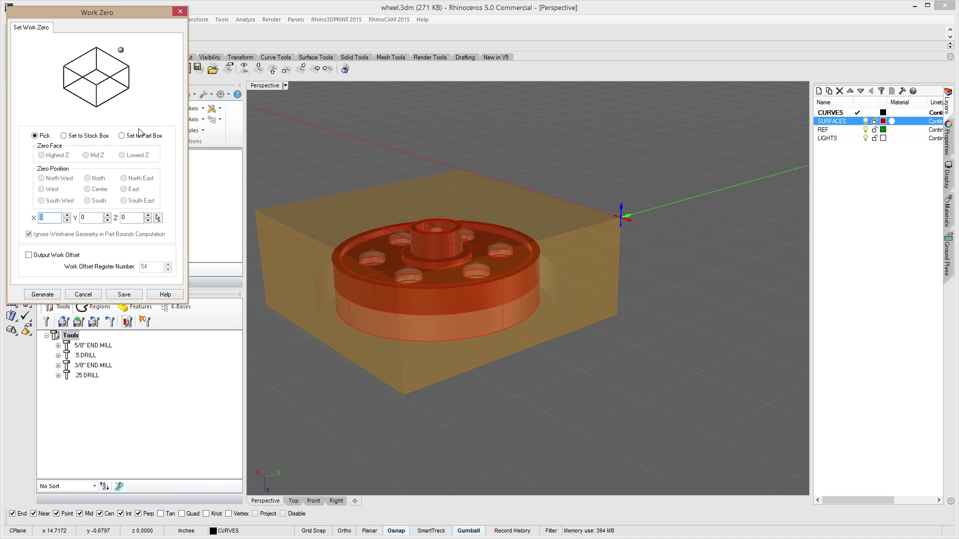
left_click(90, 137)
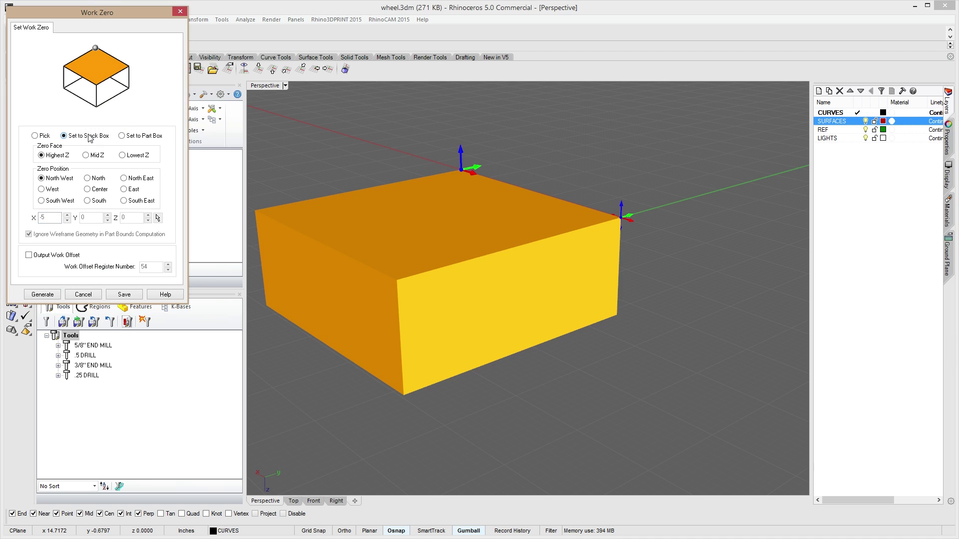
left_click(137, 156)
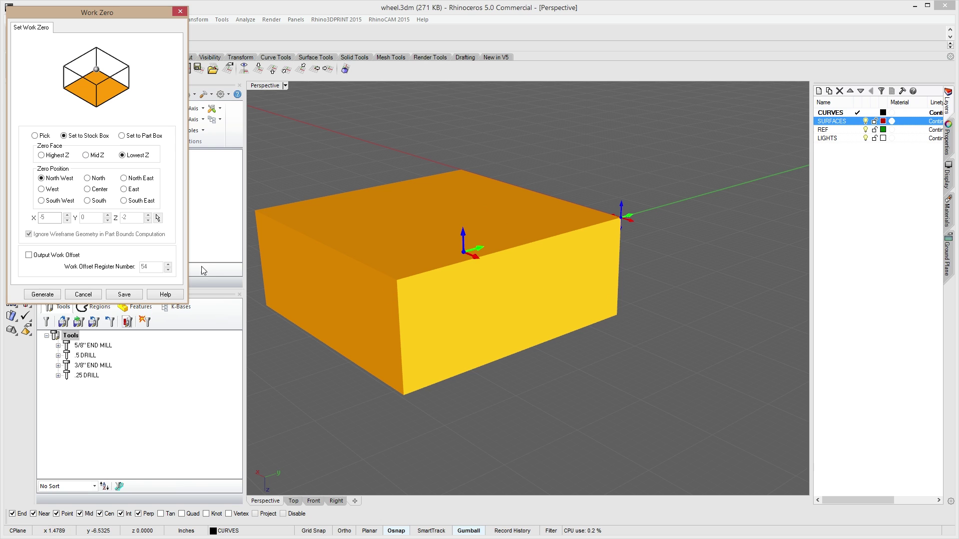
left_click(137, 204)
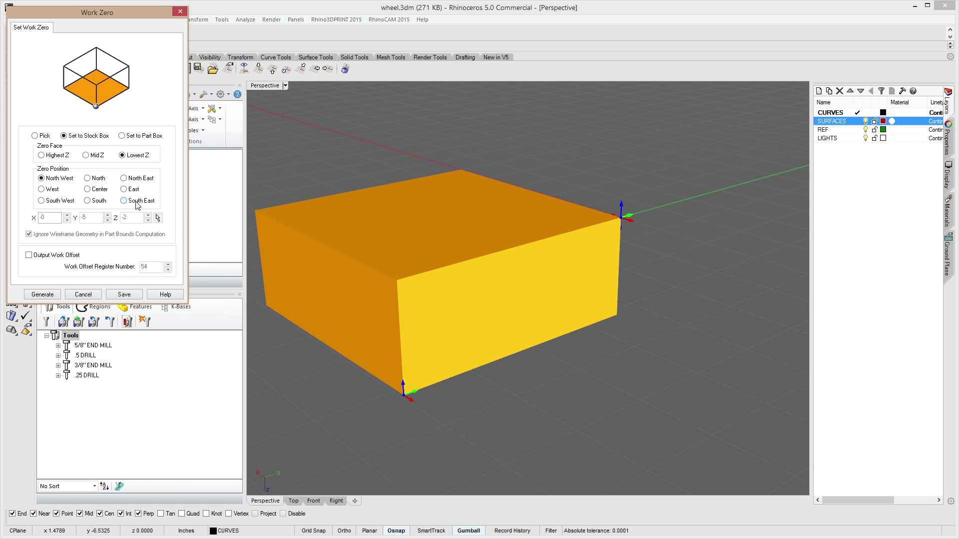
left_click(135, 179)
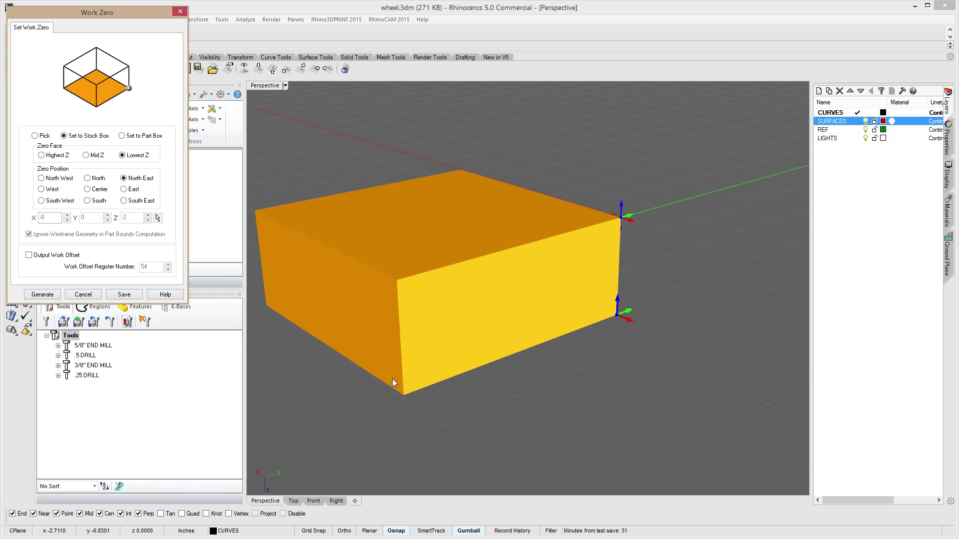
right_click_drag(411, 376, 335, 376)
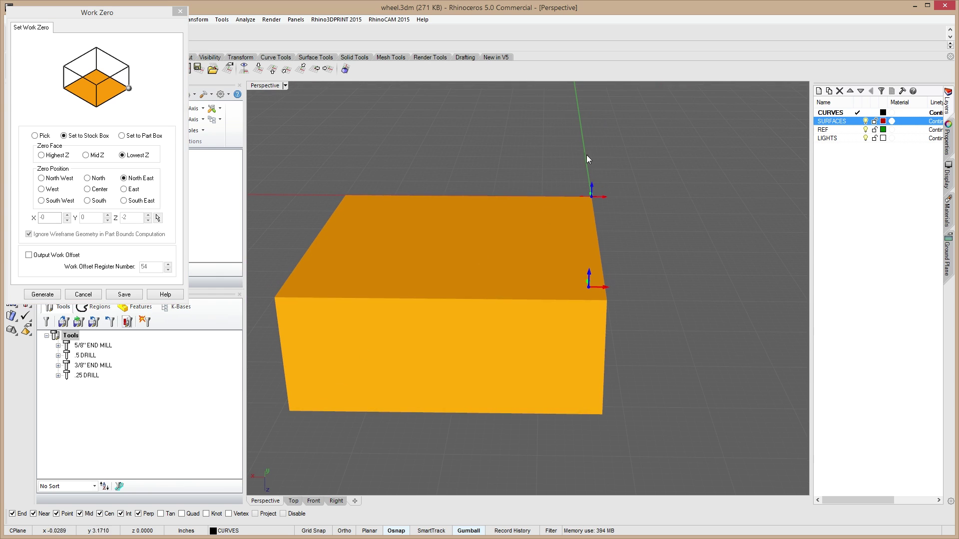
right_click_drag(647, 290, 653, 316)
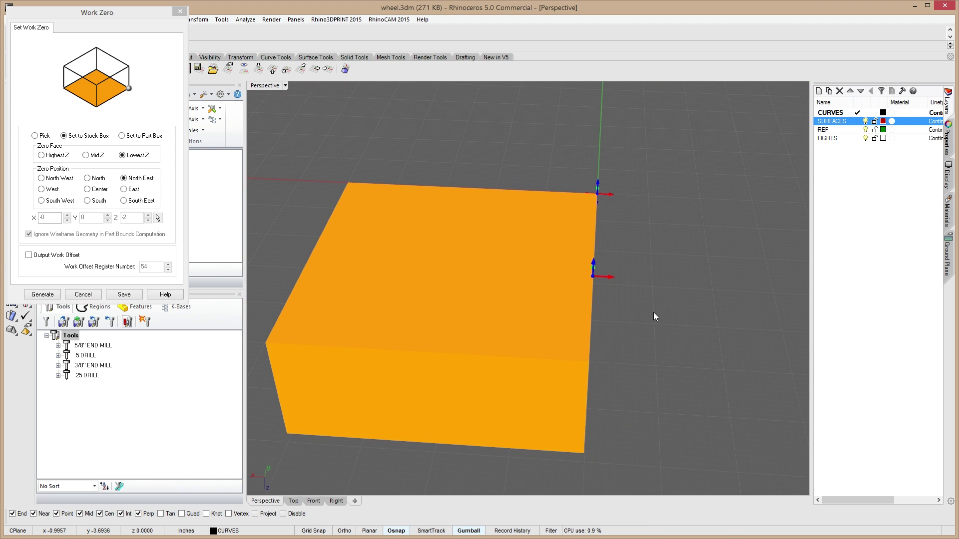
left_click(57, 256)
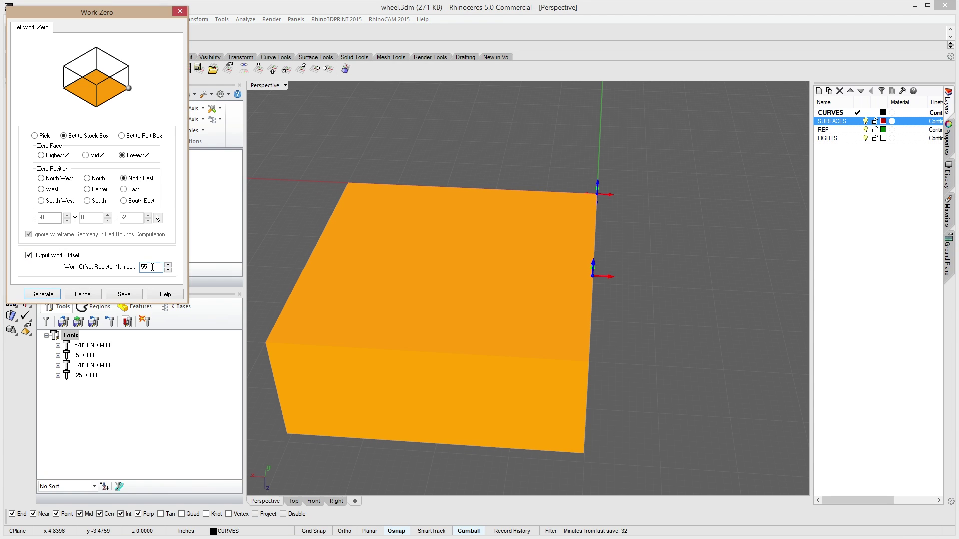
left_click(56, 299)
Start a 2 1/2 Axis Facing operation following the Work Zero of OP 2 - BOTTOM.
right_click_drag(574, 299, 553, 330)
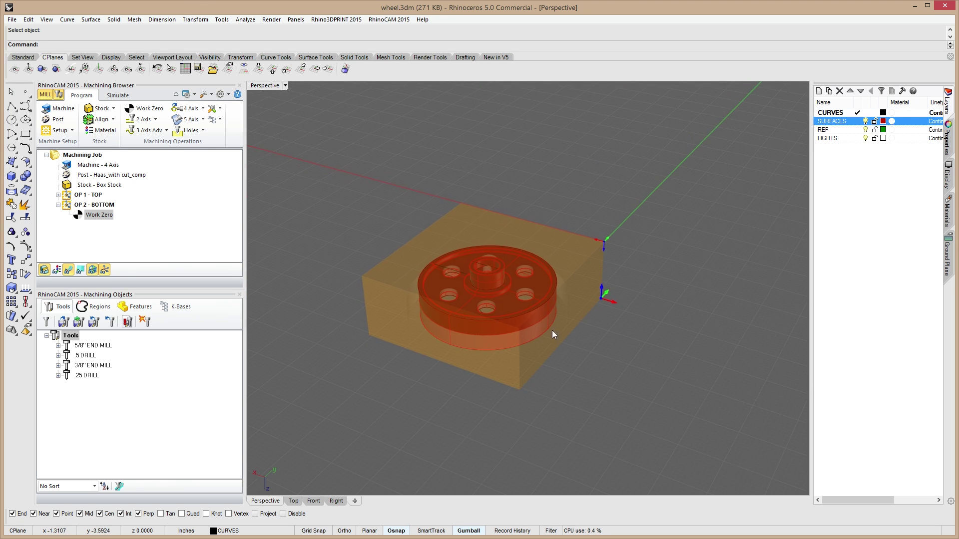
scroll(557, 325, "up", 3)
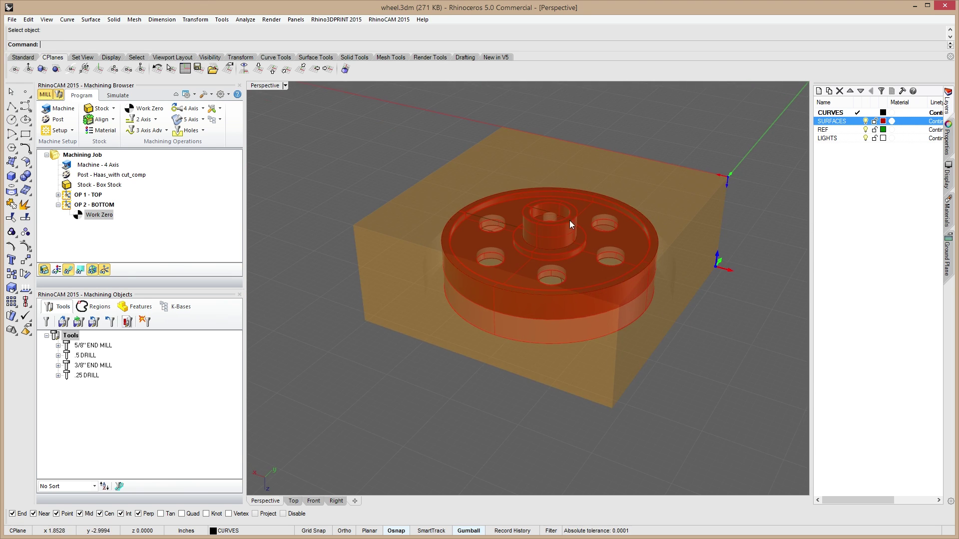
scroll(569, 220, "up", 4)
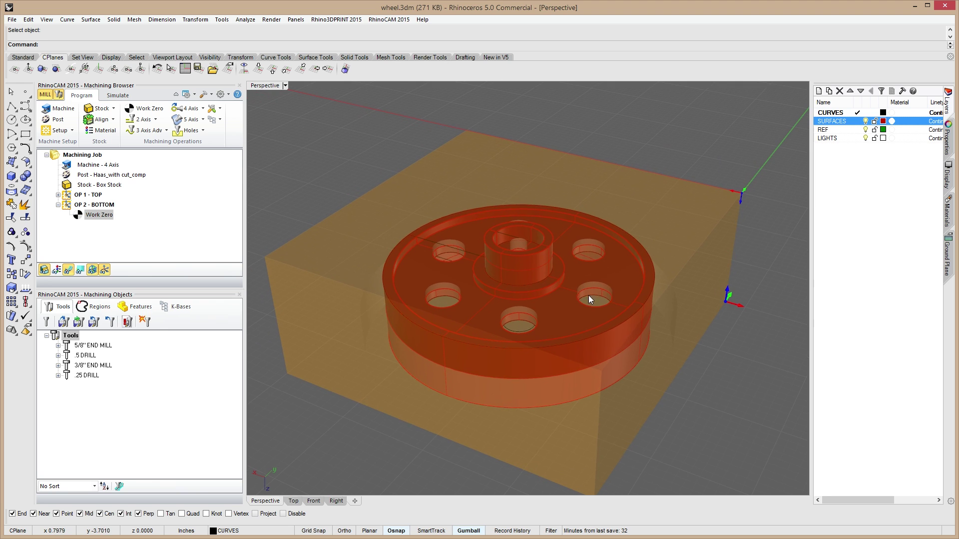
left_click(120, 250)
left_click(79, 217)
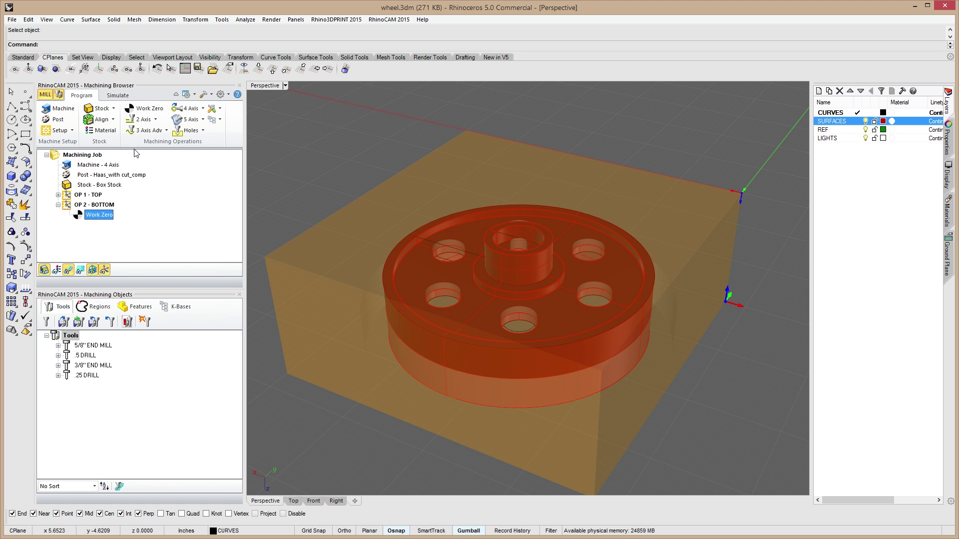
left_click(144, 119)
left_click(144, 138)
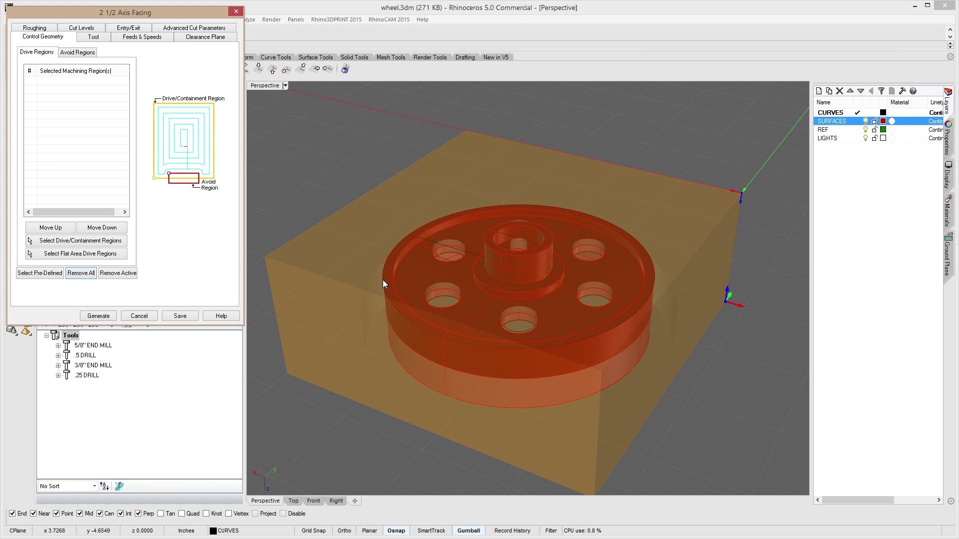
Select the curve around the wheel's outer rim as the drive region for the facing operation.
left_click(56, 241)
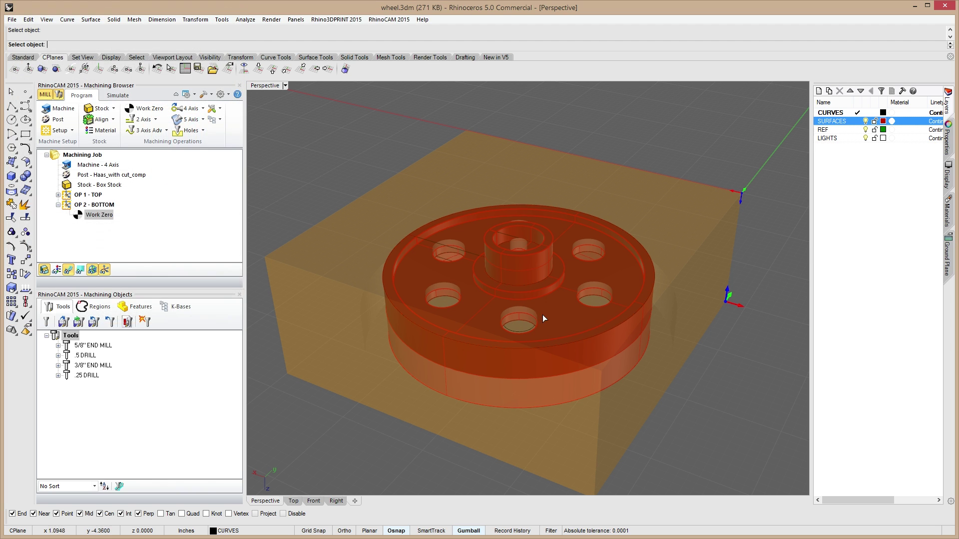
left_click(610, 331)
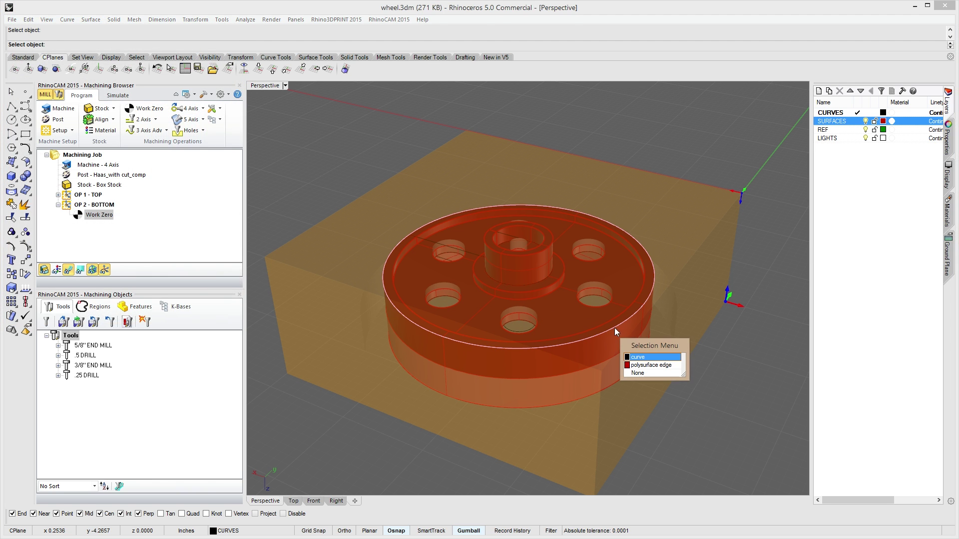
left_click(643, 359)
right_click_drag(643, 358, 391, 387)
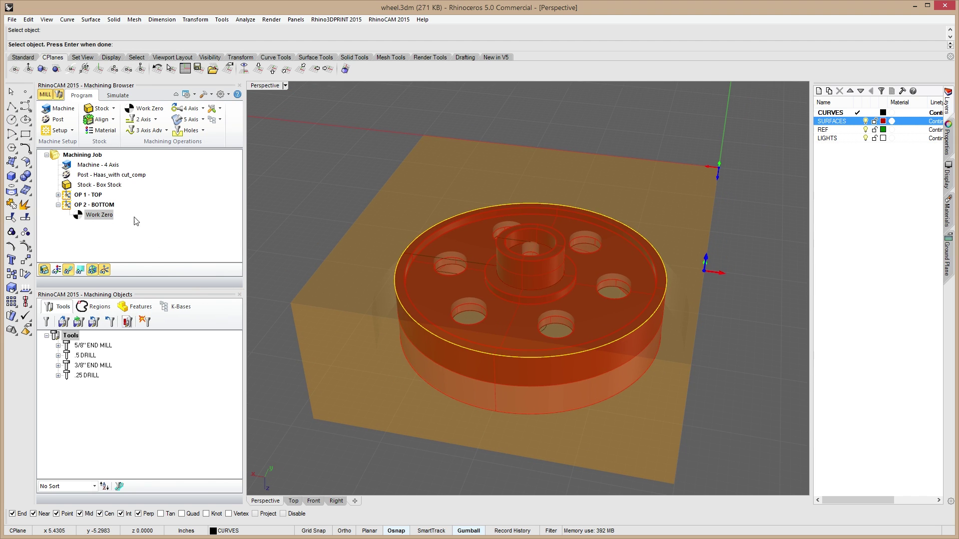
key("Return")
Review the facing operation's tool, feeds and speeds, clearance plane, roughing and cut level settings, and examine the hub's height above the rim.
left_click(104, 40)
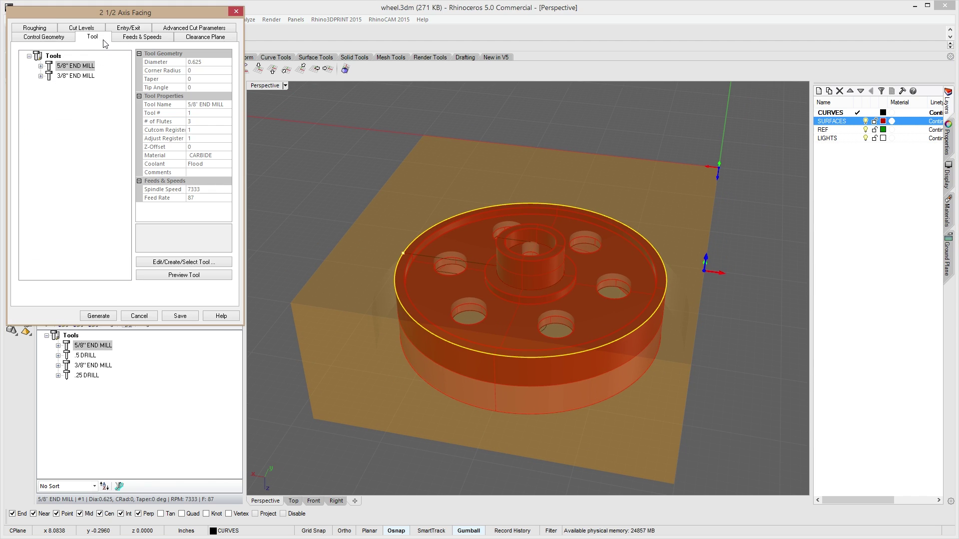
left_click(132, 39)
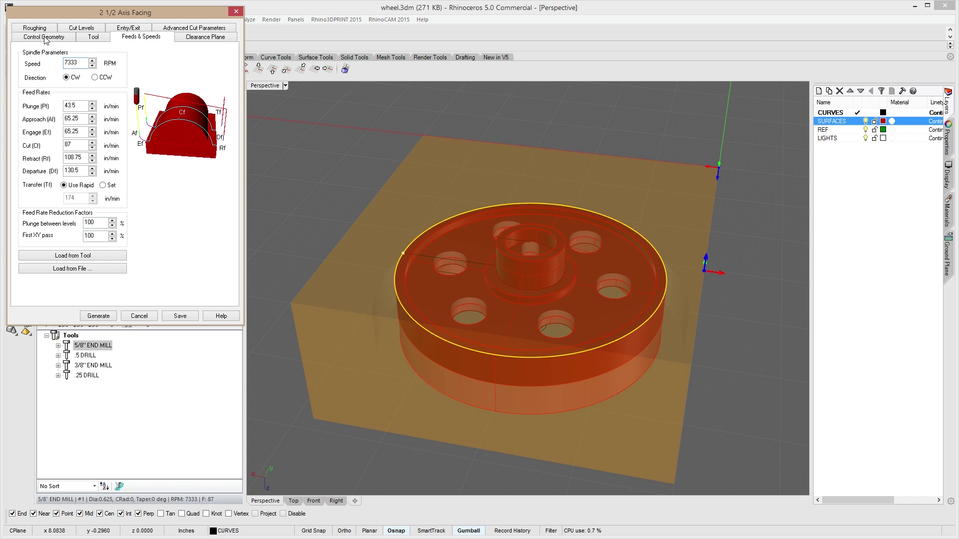
left_click(190, 36)
right_click_drag(499, 235, 526, 210)
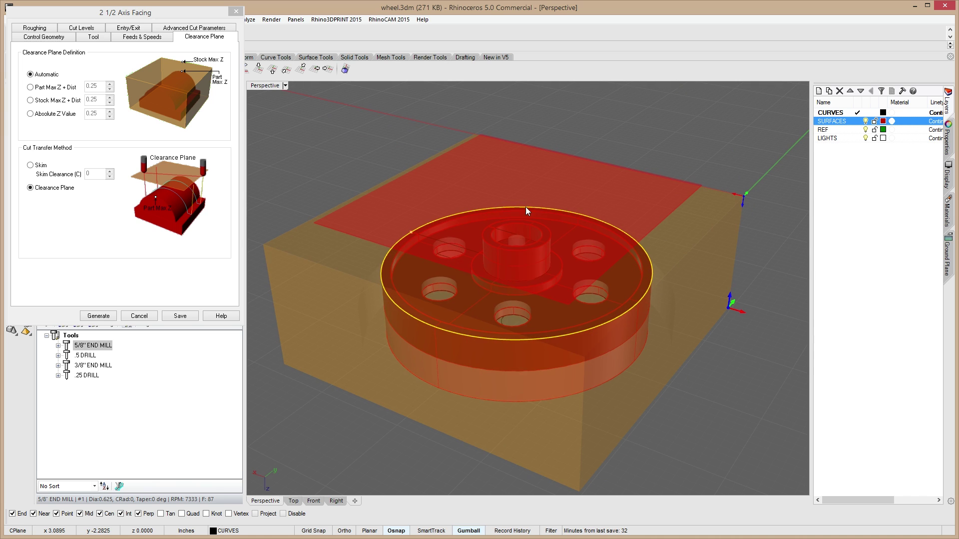
left_click(35, 28)
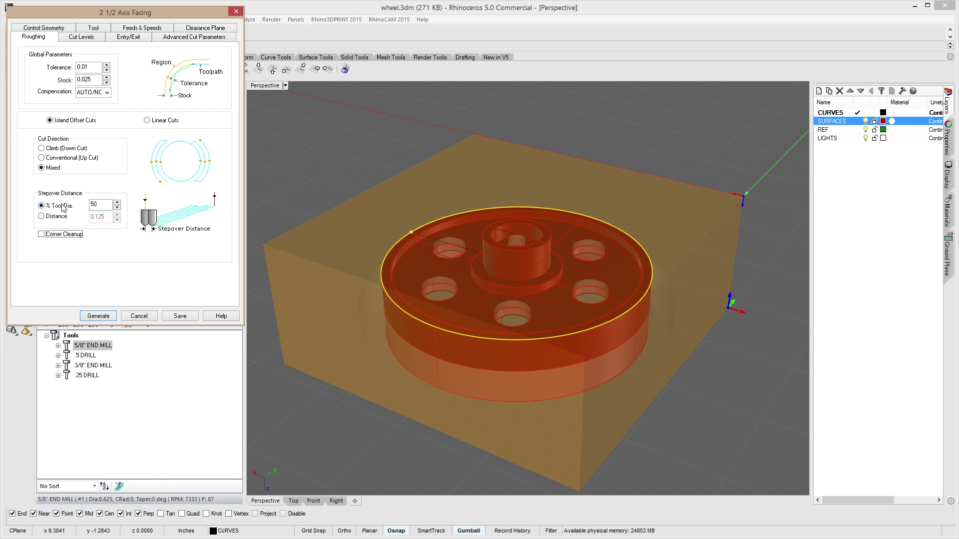
left_click(80, 37)
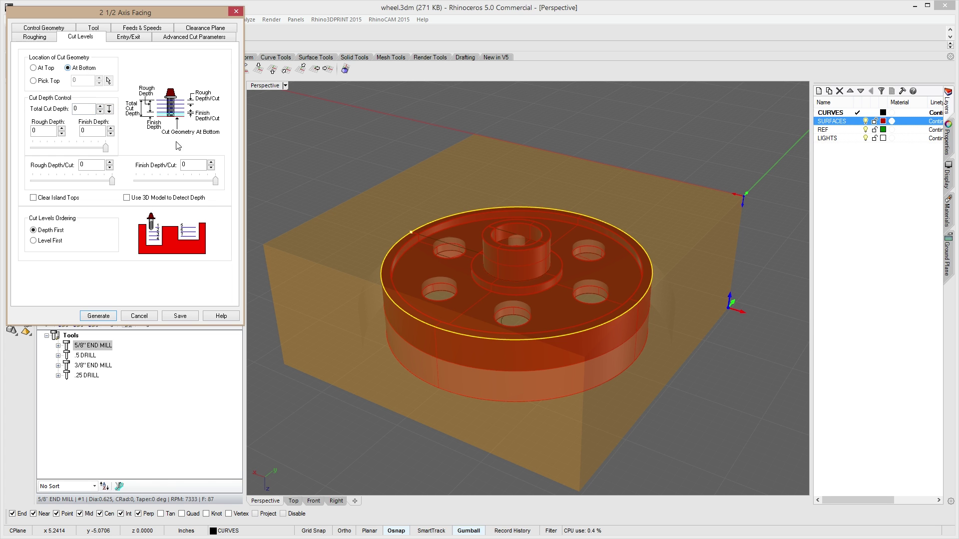
right_click_drag(549, 325, 451, 301)
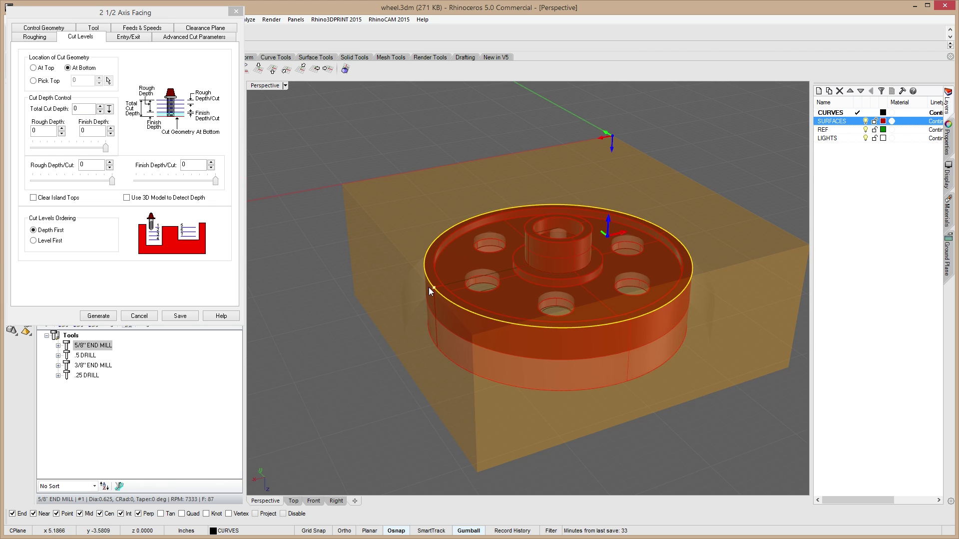
right_click_drag(604, 212, 513, 260)
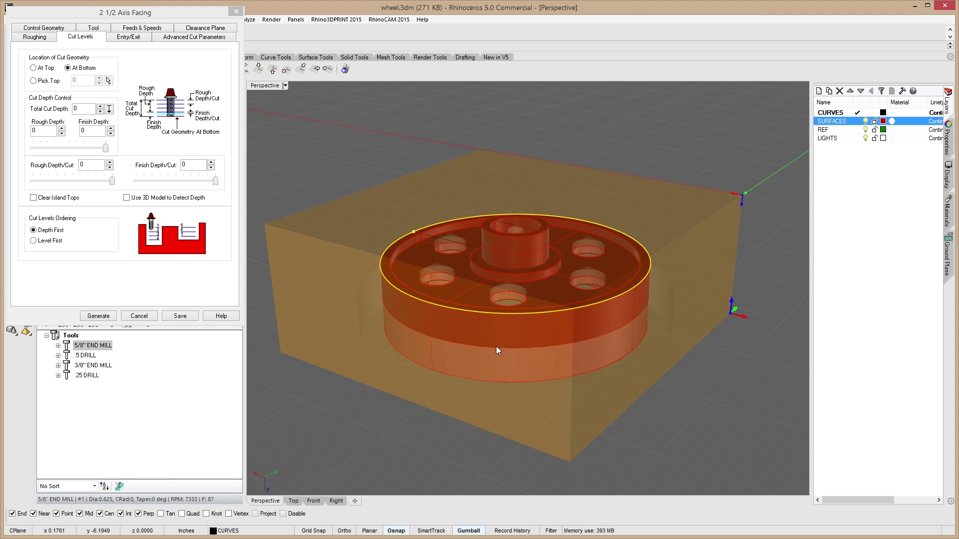
right_click_drag(496, 347, 443, 364)
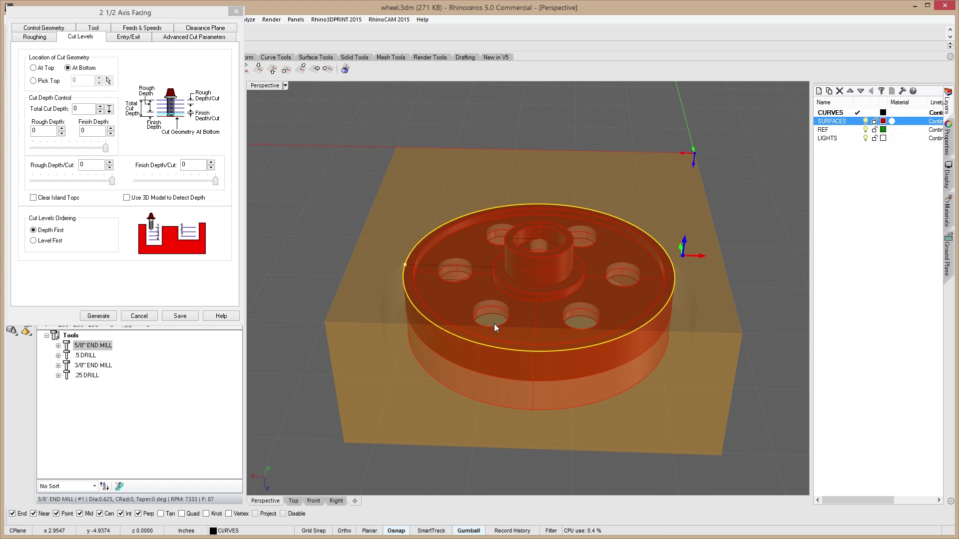
right_click_drag(495, 328, 480, 270)
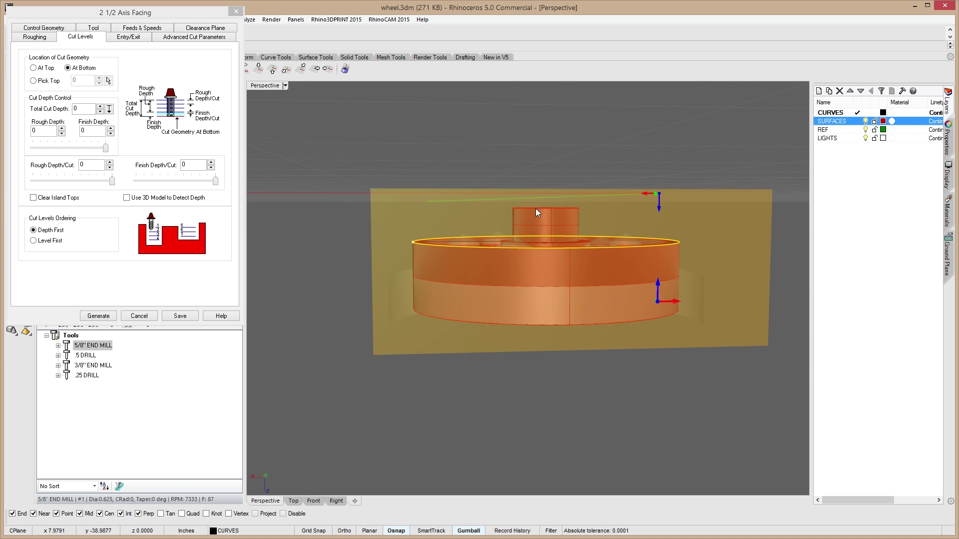
right_click_drag(544, 191, 592, 294)
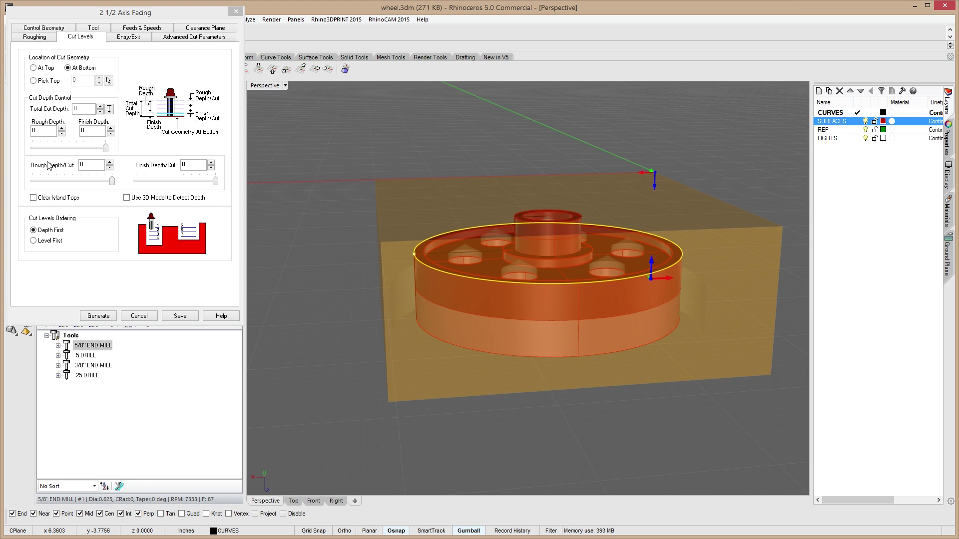
Set the facing operation's total cut depth to 0.5 and its rough depth per cut to 0.1.
left_click(60, 107)
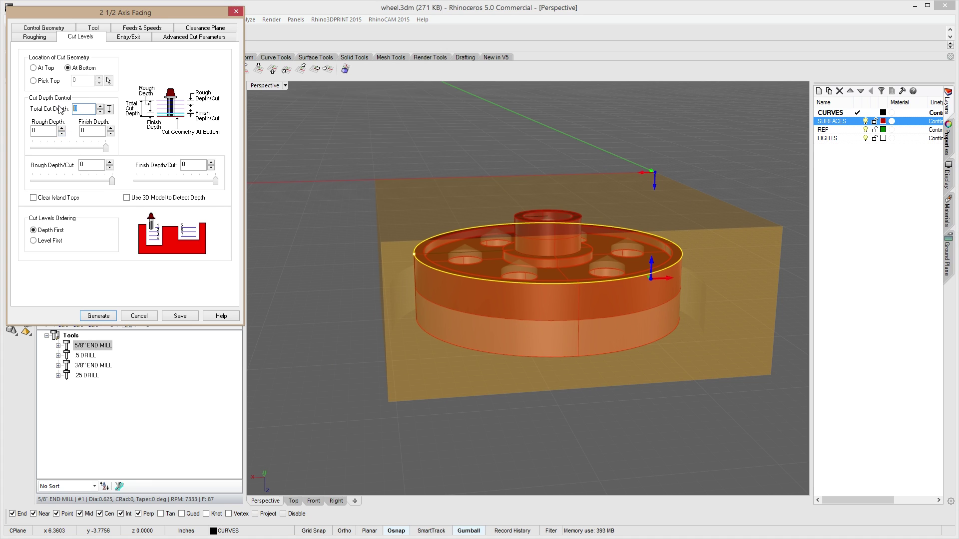
type("0.5")
key("Tab")
left_click(49, 186)
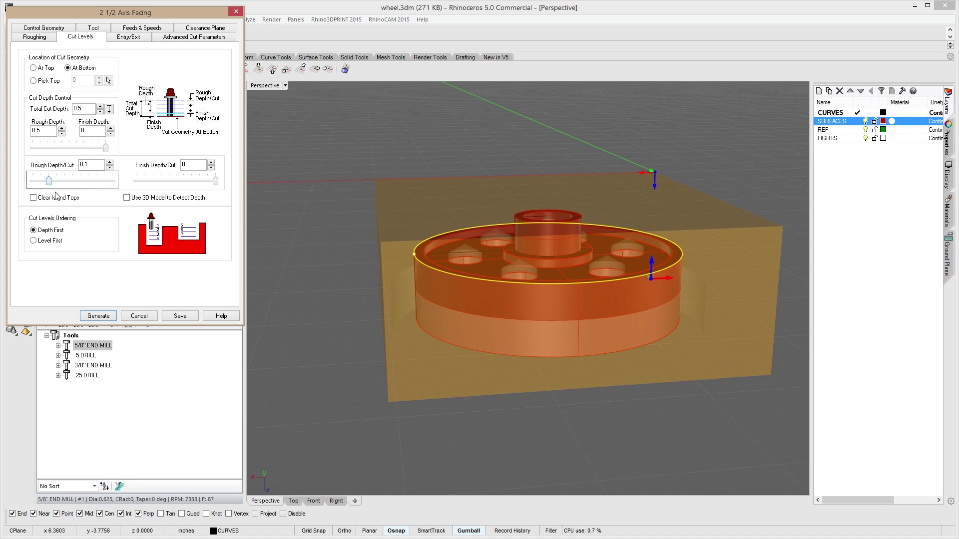
Set the facing entry to Along Path 3D Entry, with an arc fitting tolerance of .002 and smooth cut connections enabled.
left_click(125, 37)
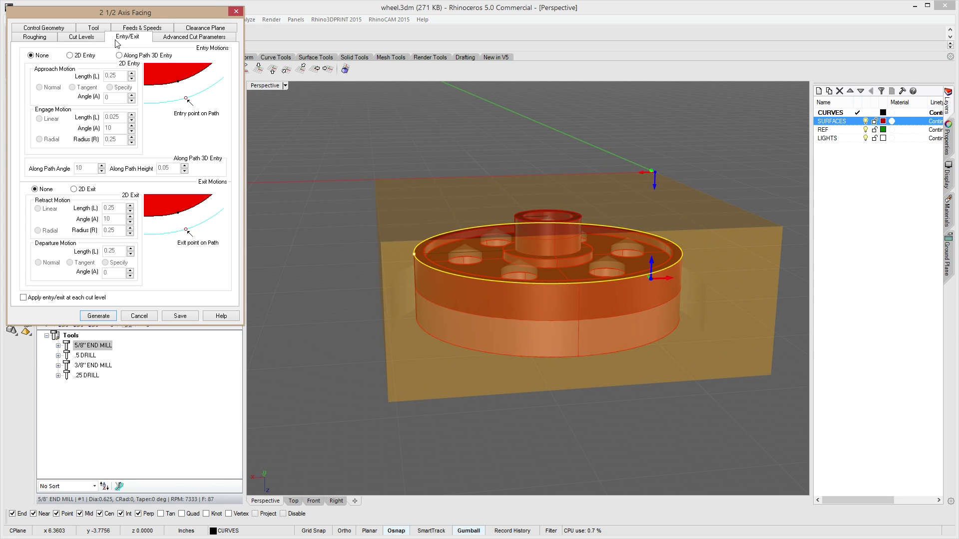
left_click(134, 56)
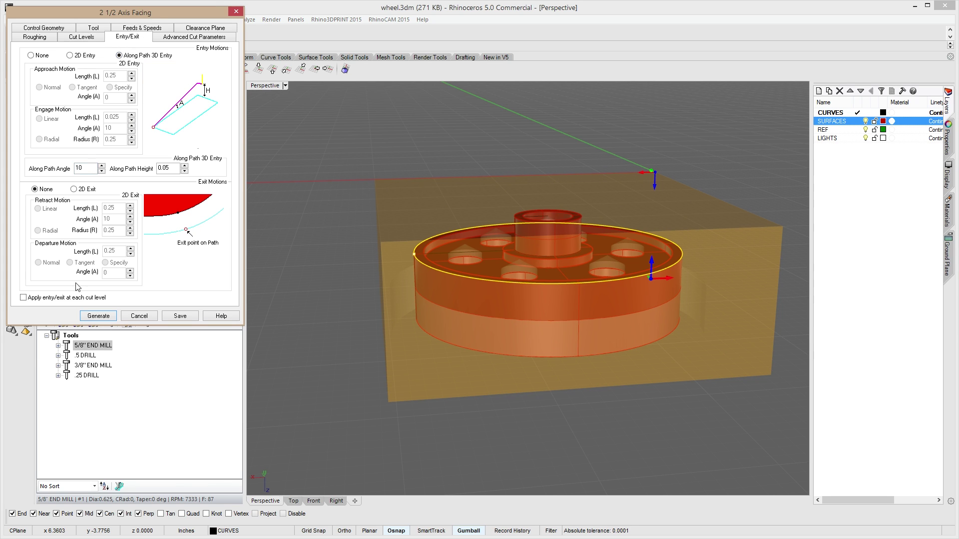
left_click(193, 37)
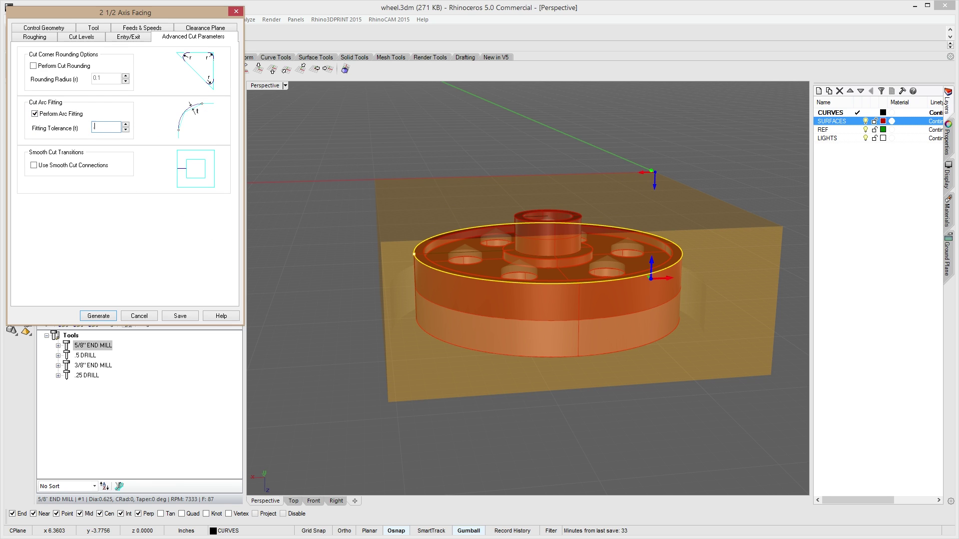
type(".002")
key("Tab")
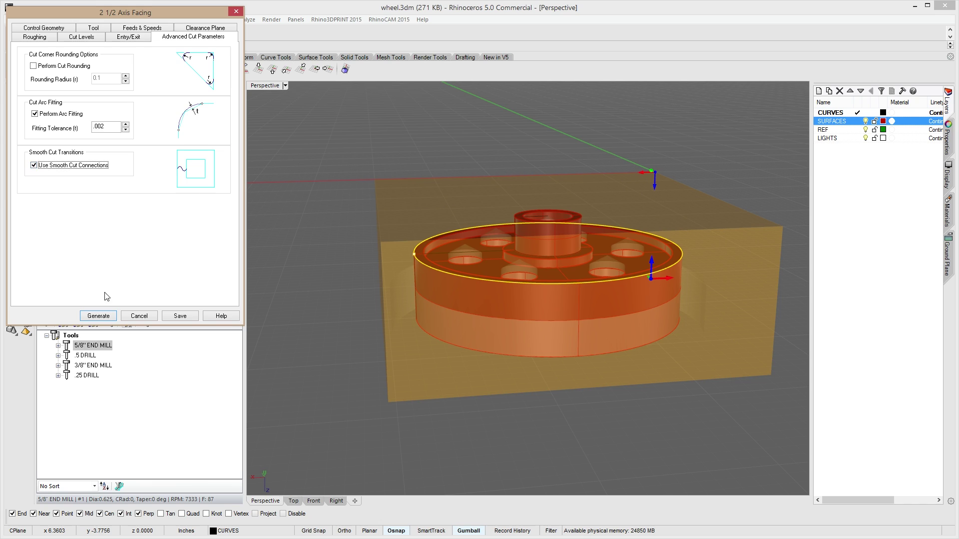
Generate the 2 1/2 Axis Facing toolpath and inspect its levels around the wheel's hub and rim.
left_click(99, 316)
right_click_drag(533, 272, 596, 236)
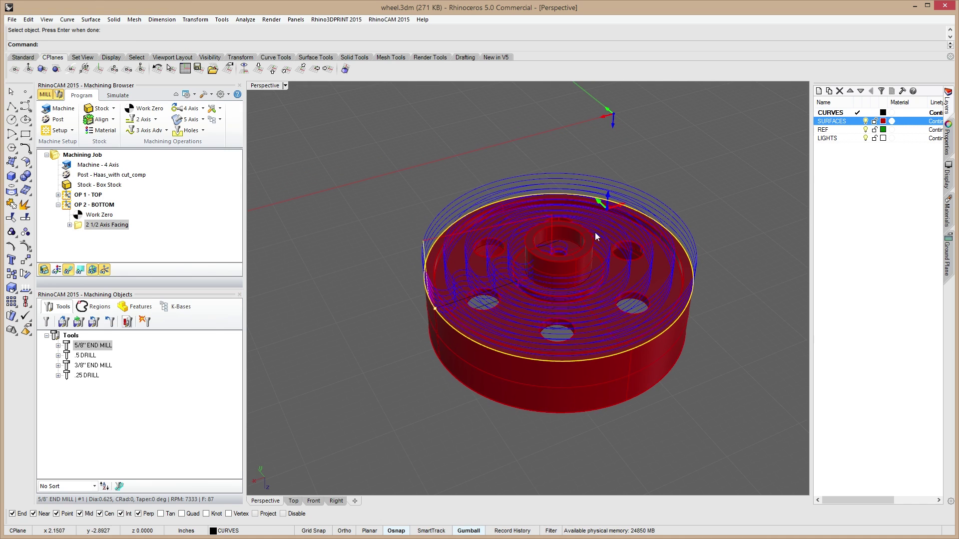
right_click_drag(395, 322, 510, 282)
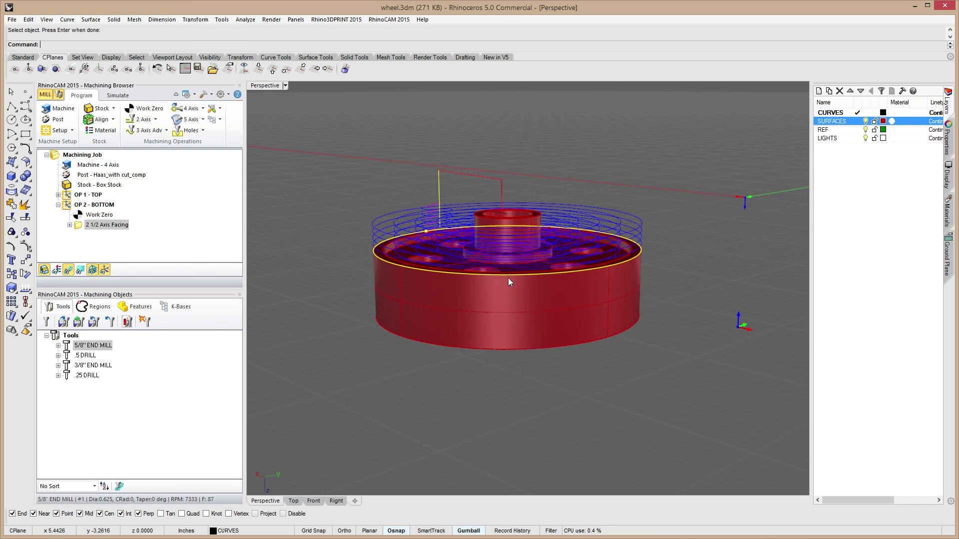
right_click_drag(306, 299, 271, 323)
right_click_drag(458, 310, 441, 313)
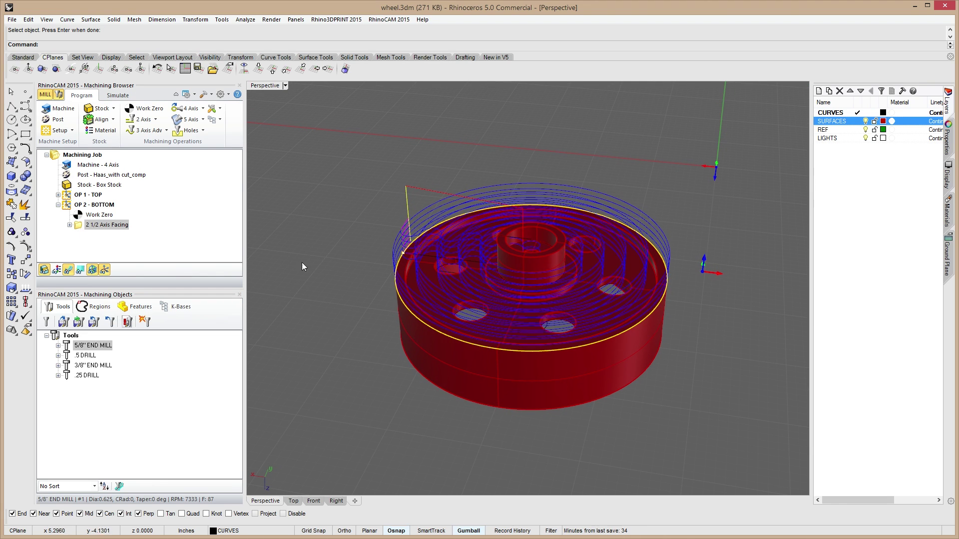
Move the outer rim curve vertically from the wheel's rim to the height of the hub's top face.
left_click(652, 313)
left_click(680, 340)
right_click_drag(679, 353, 545, 278)
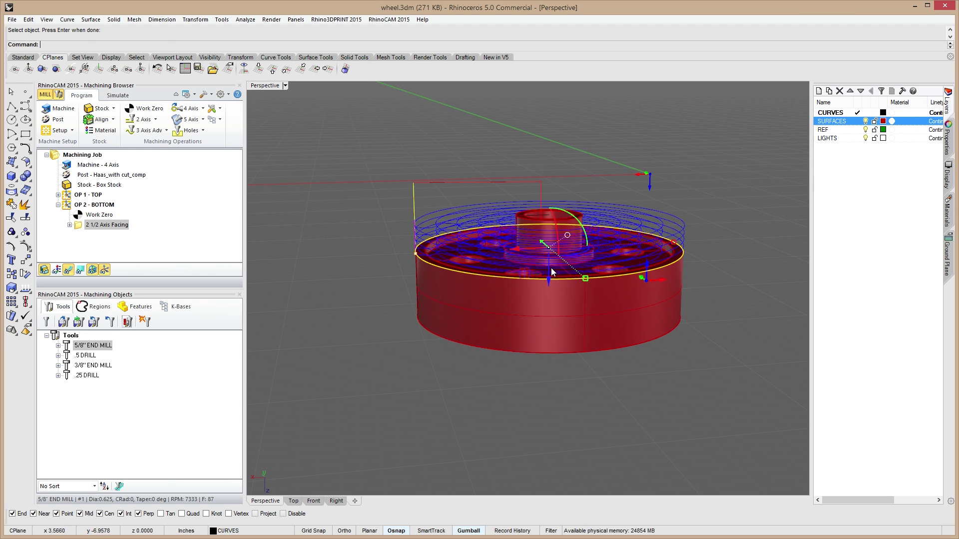
left_click_drag(552, 270, 577, 215)
right_click_drag(577, 214, 610, 235)
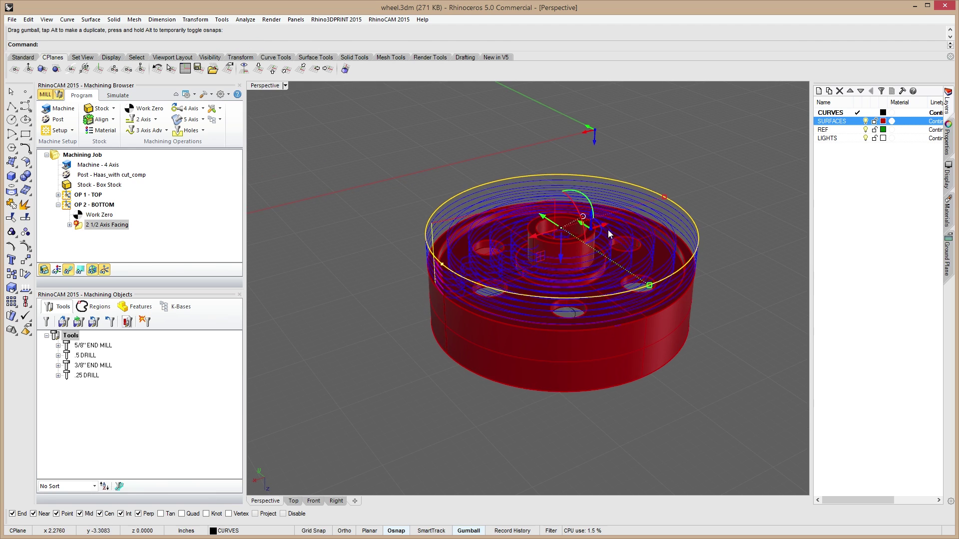
Regenerate the 2 1/2 Axis Facing operation so its toolpath follows the raised curve.
right_click(116, 235)
left_click(210, 250)
mouse_move(627, 344)
right_mouse_down()
mouse_move(593, 327)
mouse_move(575, 298)
mouse_move(520, 323)
mouse_move(692, 324)
mouse_move(632, 360)
right_mouse_up()
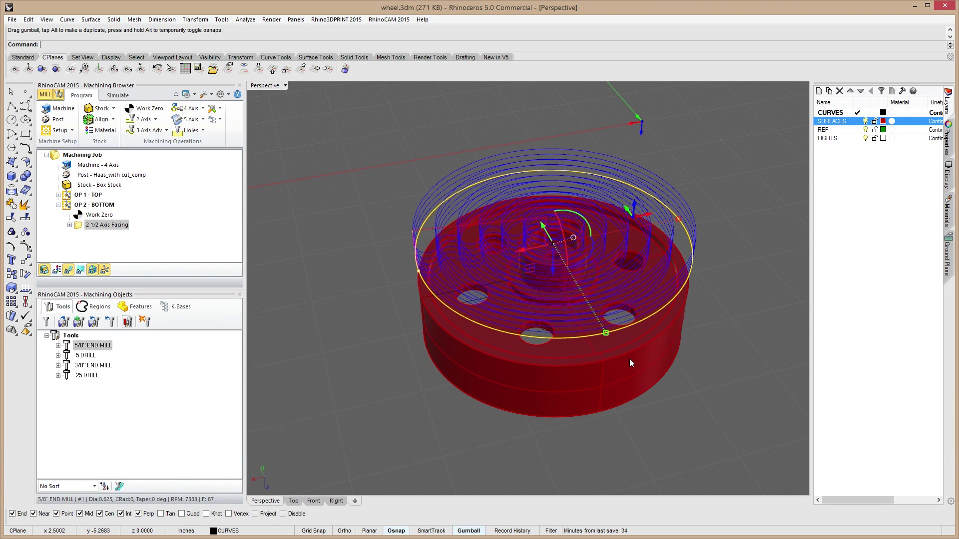
Simulate the 2 1/2 Axis Facing operation on the box stock and hide the toolpath display.
left_click(118, 96)
left_click(114, 120)
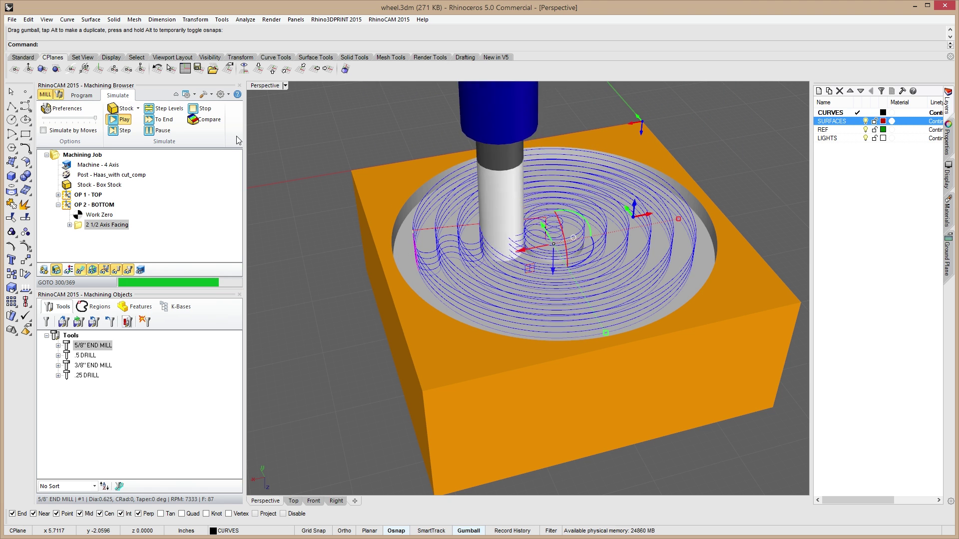
left_click(76, 271)
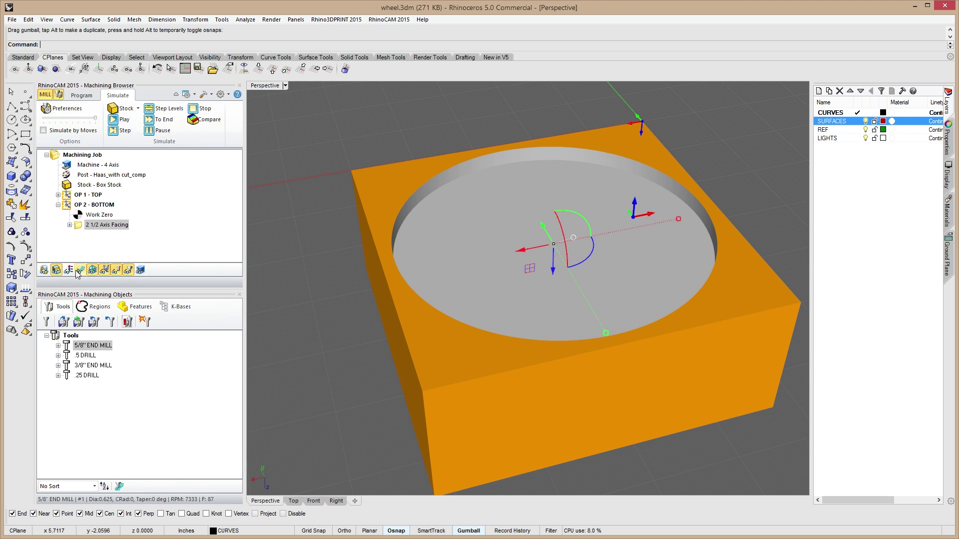
Set the facing operation's total cut depth to 0.25 and regenerate its toolpath.
left_click(88, 96)
double_click(85, 227)
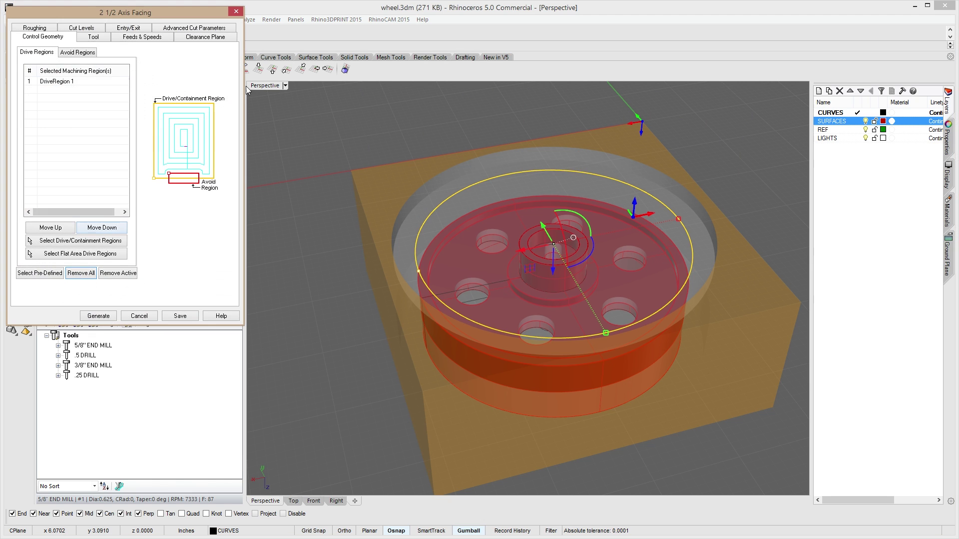
left_click(82, 27)
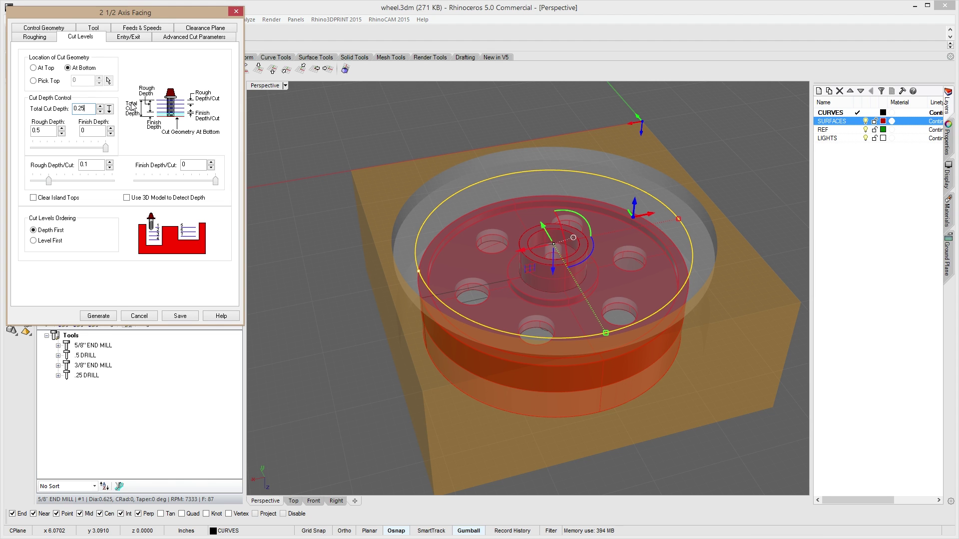
key("Tab")
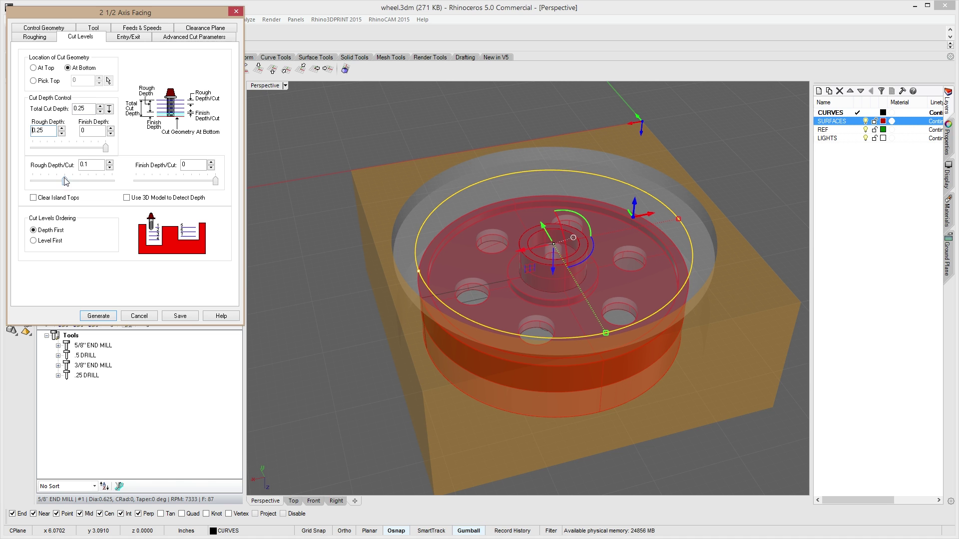
left_click(102, 314)
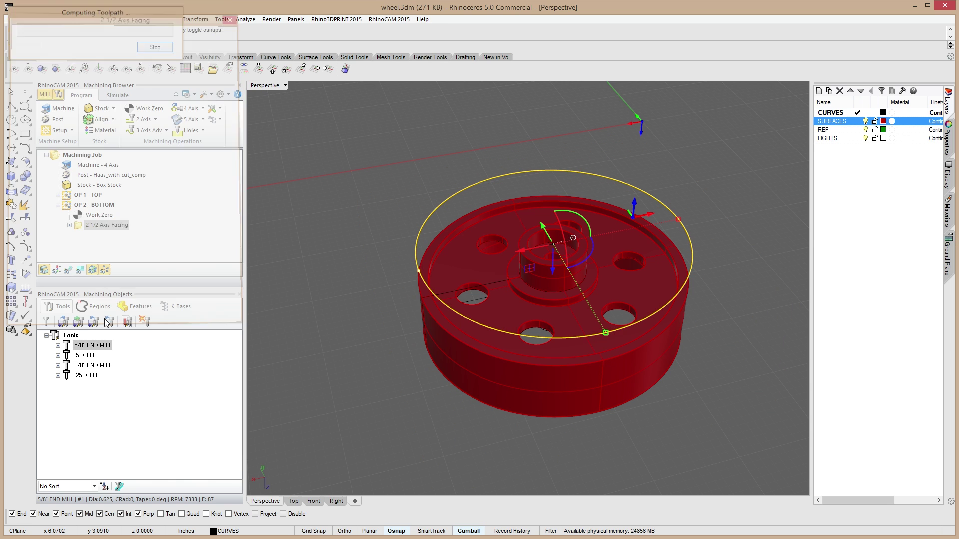
Simulate the facing operation with the reduced cut depth and return to programming mode.
left_click(118, 95)
left_click(122, 119)
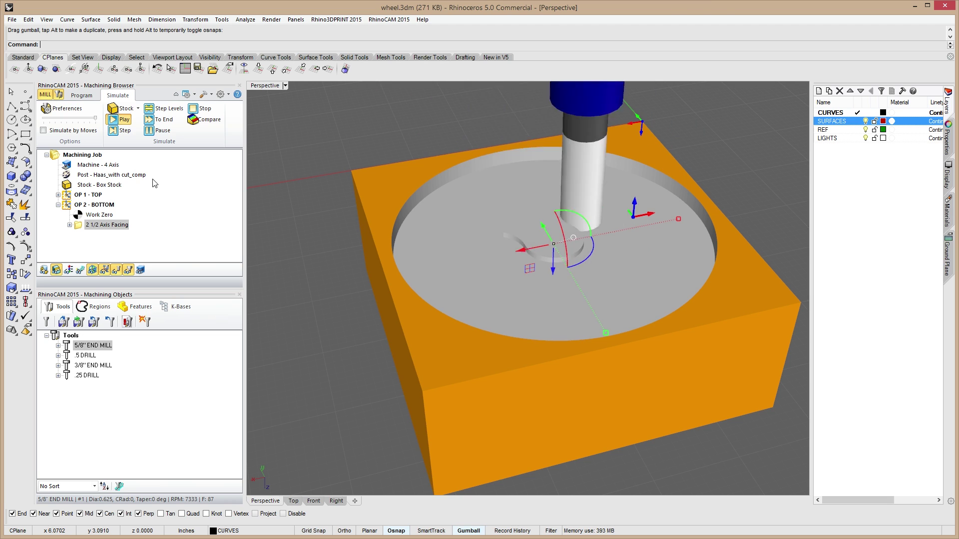
left_click(82, 95)
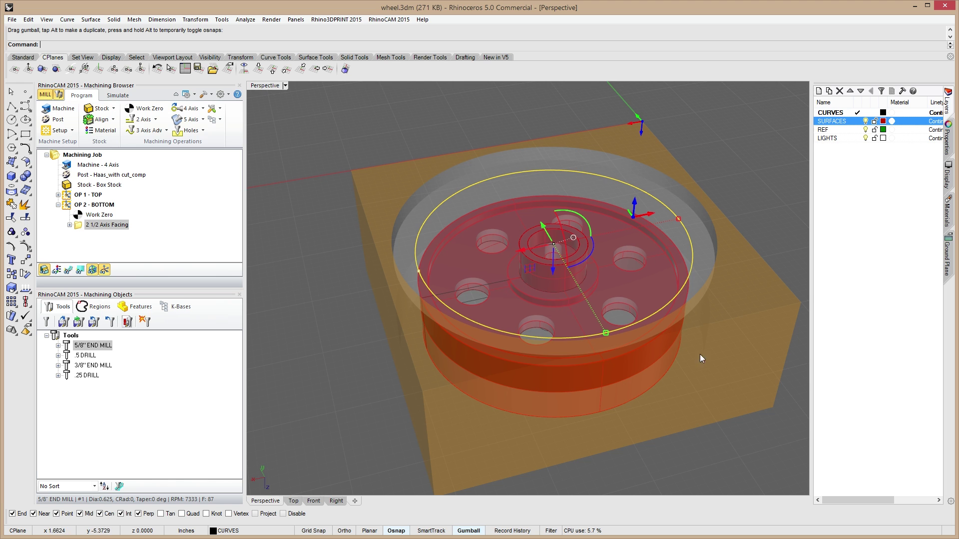
Duplicate the raised circular curve down onto the top edge of the wheel's outer rim.
right_click_drag(702, 359, 647, 375)
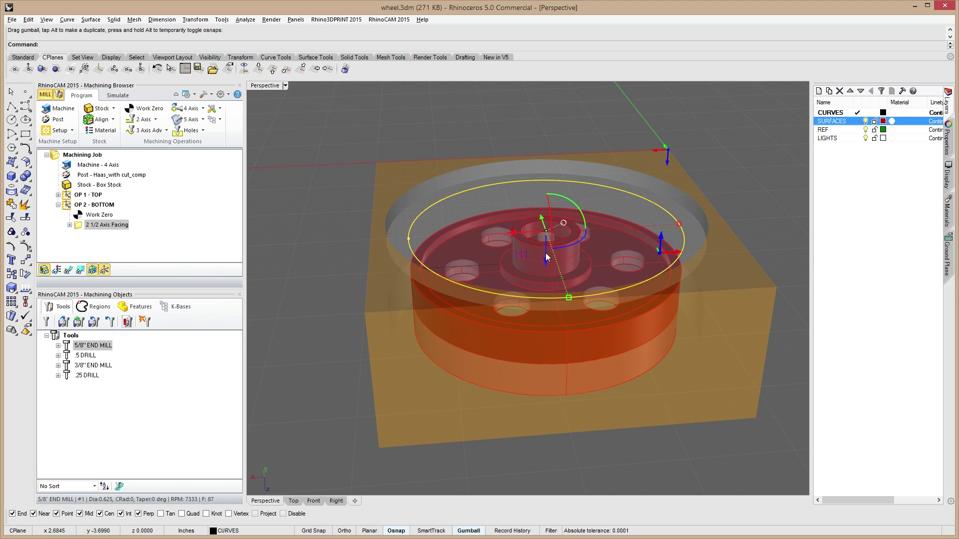
left_click_drag(545, 256, 502, 256)
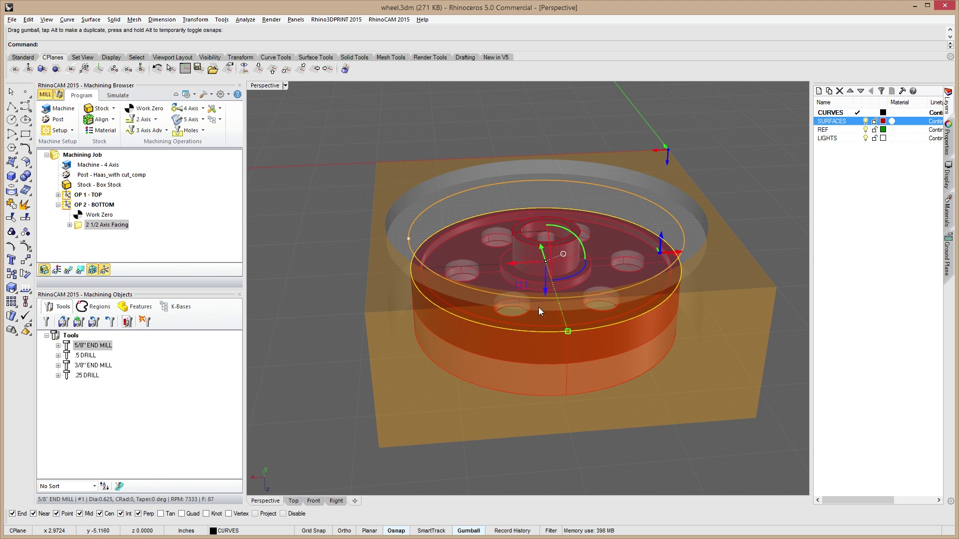
Duplicate the upper circular edge of the stepped flange around the hub's base as a curve.
right_click_drag(557, 309, 534, 277)
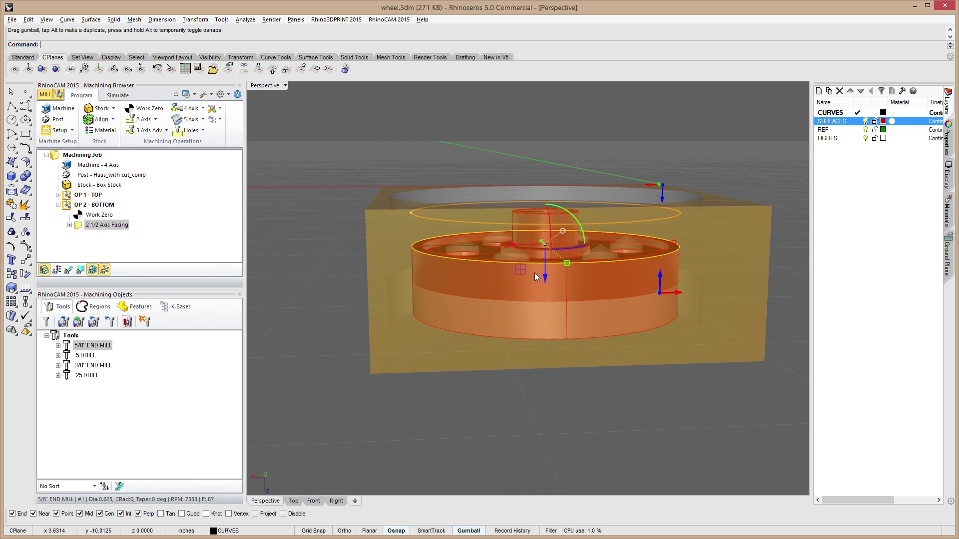
scroll(534, 272, "up", 6)
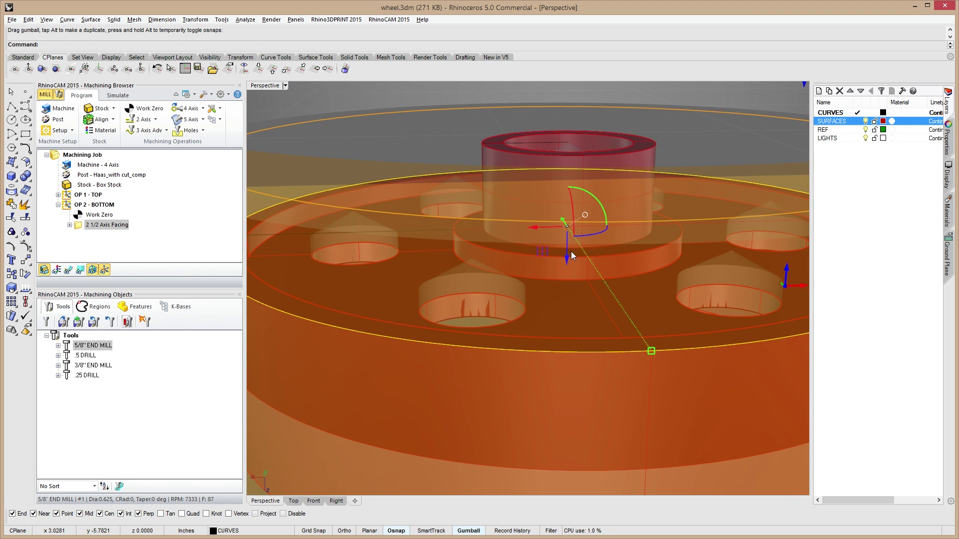
left_click_drag(568, 248, 465, 238)
right_click_drag(356, 324, 401, 334)
scroll(397, 325, "down", 10)
scroll(440, 328, "up", 5)
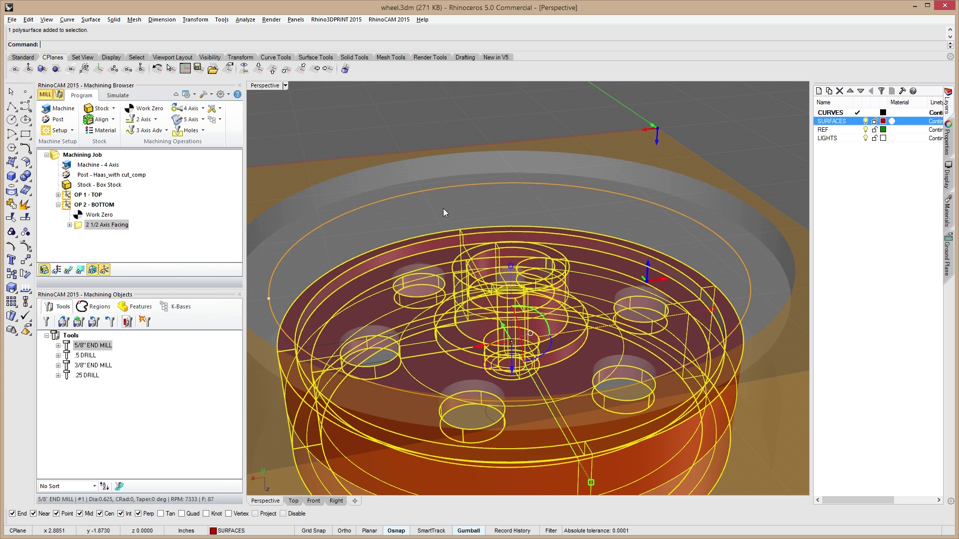
left_click(466, 280, "ctrl")
right_click_drag(644, 348, 664, 344)
key("Return")
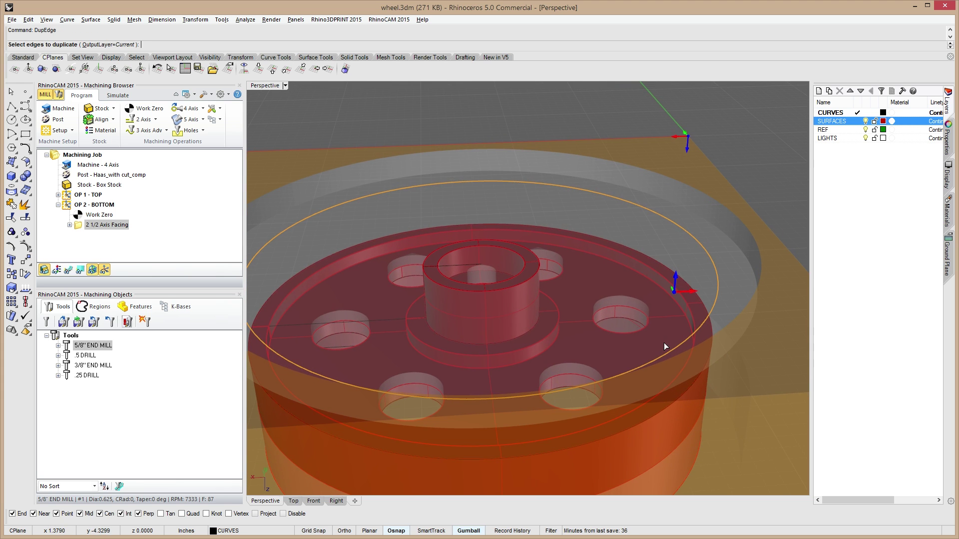
left_click(558, 325)
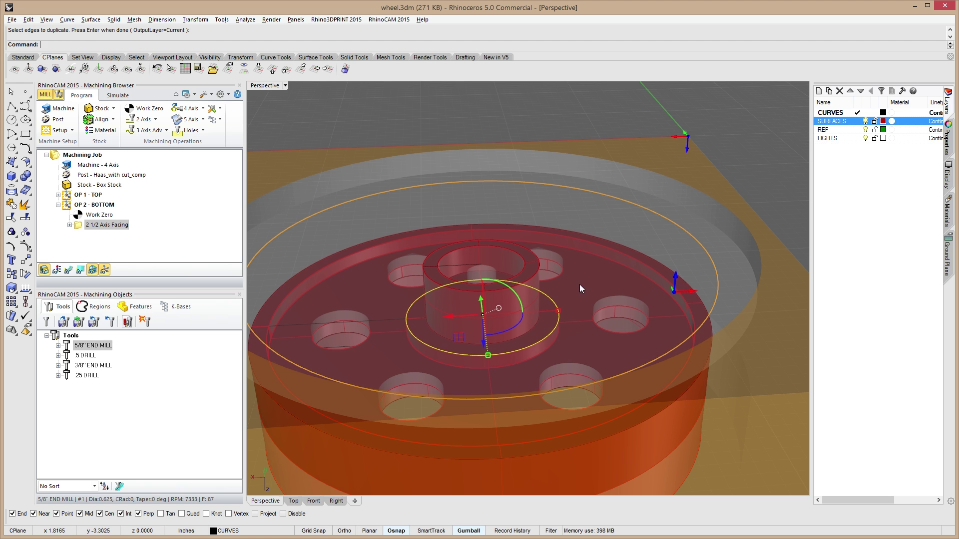
key("Return")
mouse_move(581, 368)
right_mouse_down()
mouse_move(550, 367)
mouse_move(620, 347)
mouse_move(575, 364)
right_mouse_up()
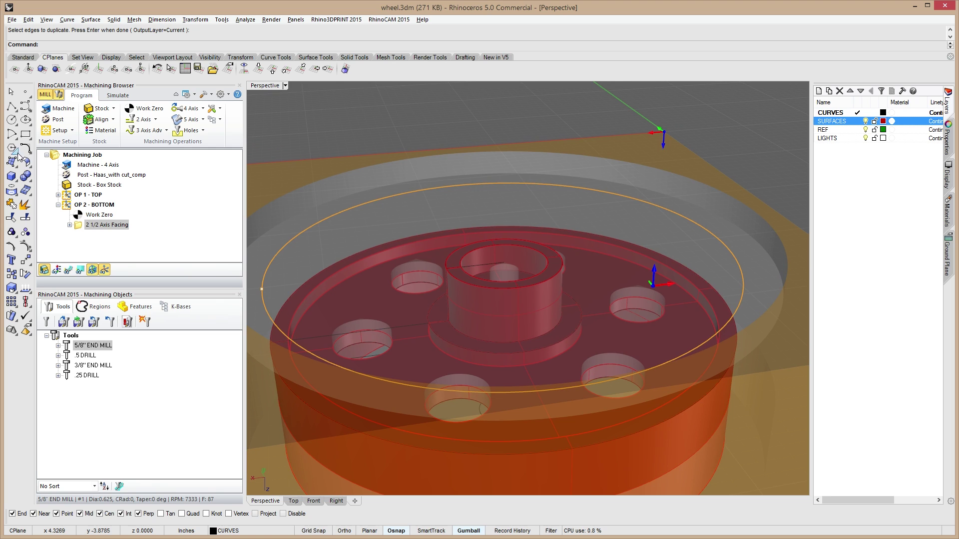
Paste a copy of the 2 1/2 Axis Facing operation under OP 2 - BOTTOM and open the copy's settings.
left_click(144, 211)
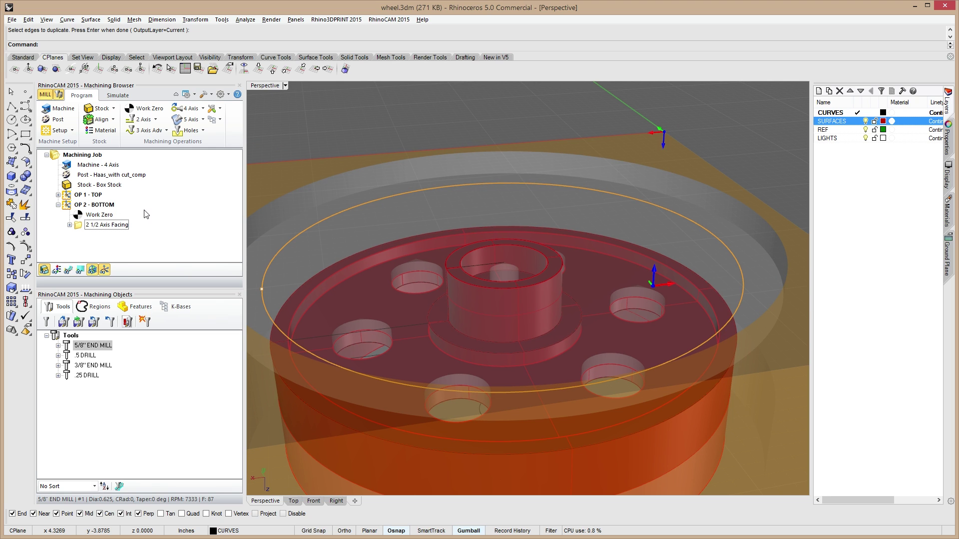
left_click(88, 225)
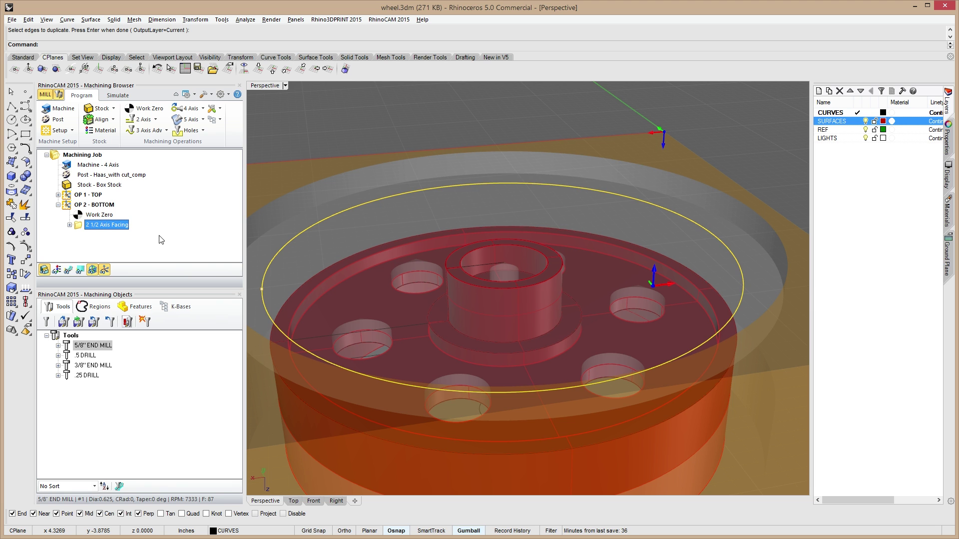
key("ctrl+v")
double_click(79, 238)
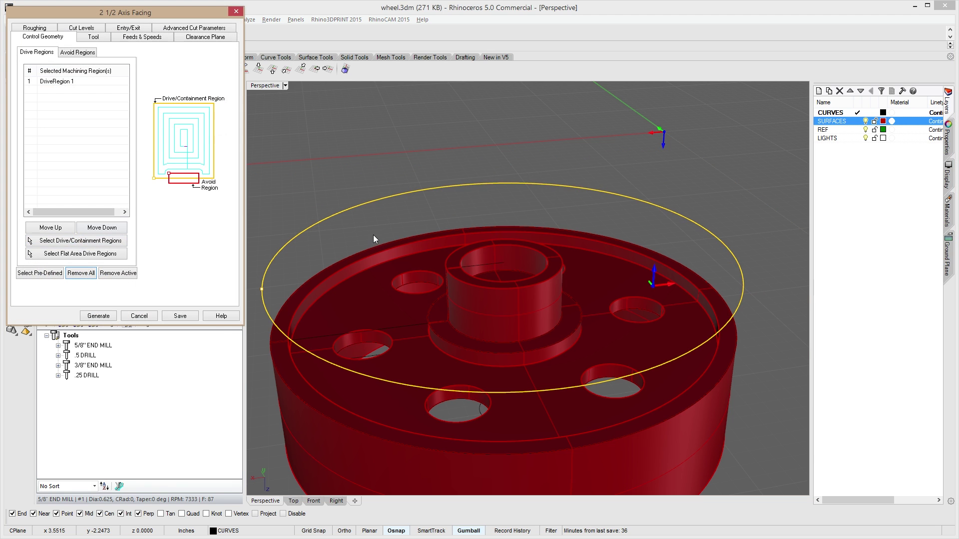
Replace the copied facing operation's drive regions with the outer rim curve and the hub flange curve, and generate its toolpath.
left_click(87, 275)
left_click(83, 241)
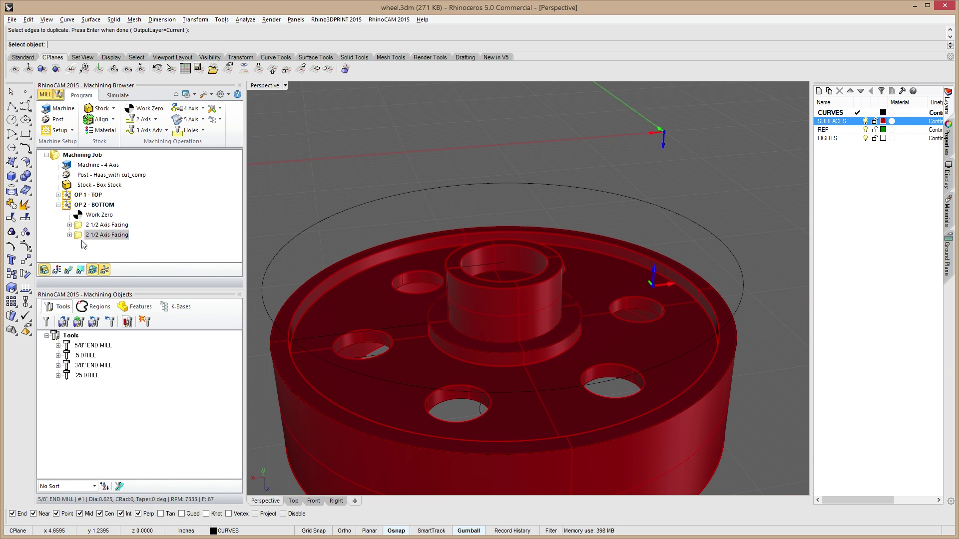
left_click(308, 285)
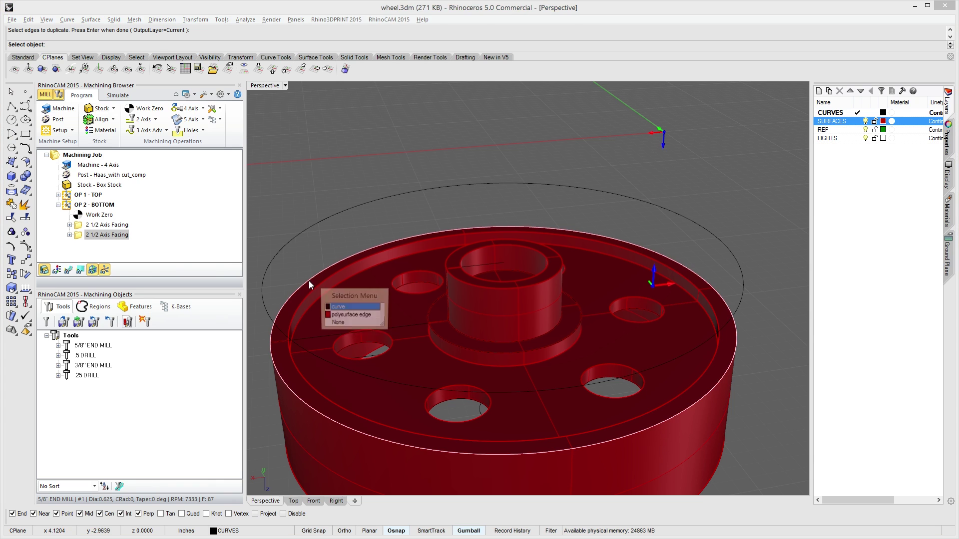
left_click(334, 310)
left_click(447, 341)
left_click(473, 367)
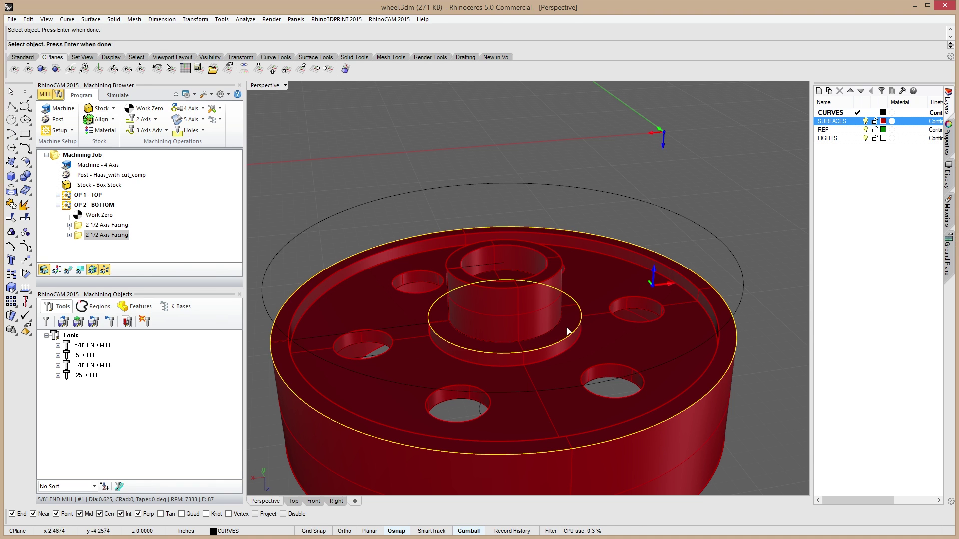
key("Return")
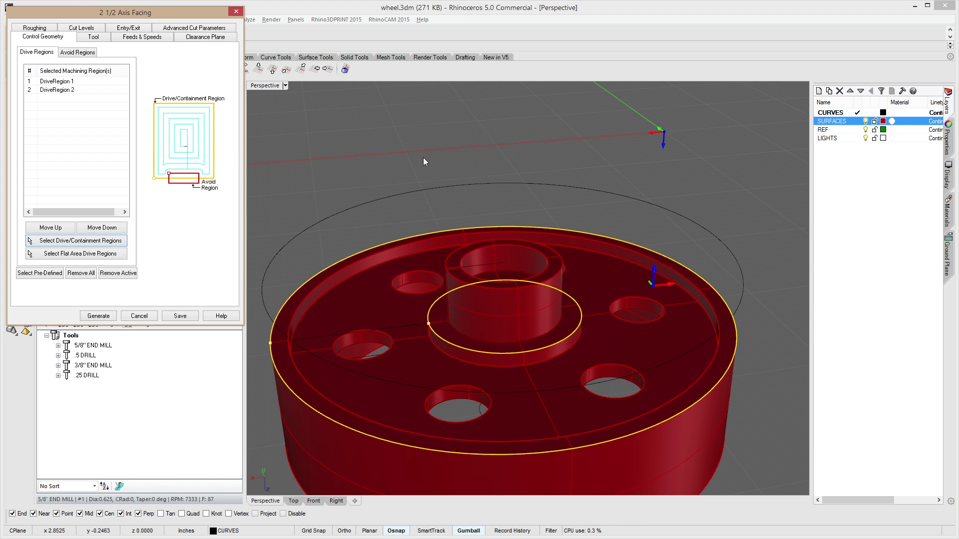
left_click(102, 320)
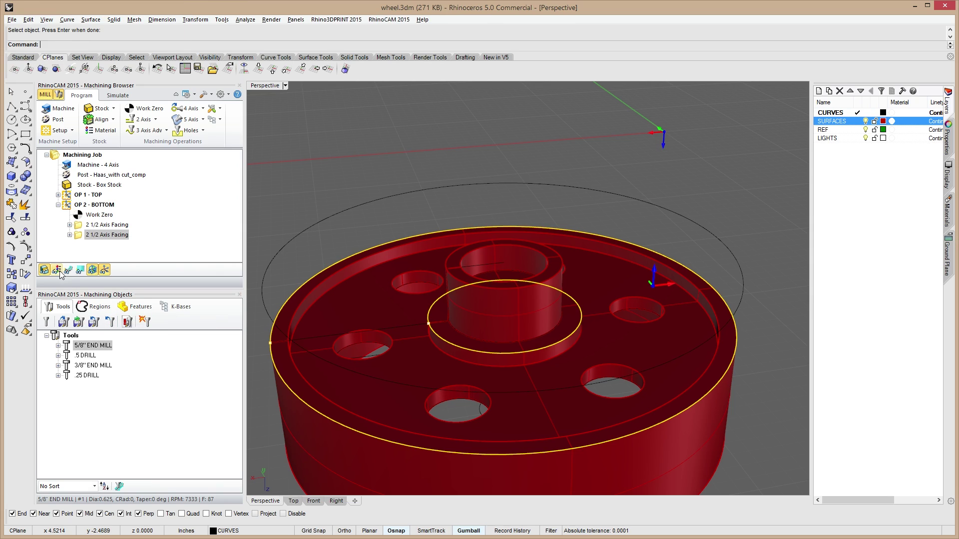
right_click_drag(497, 370, 355, 350)
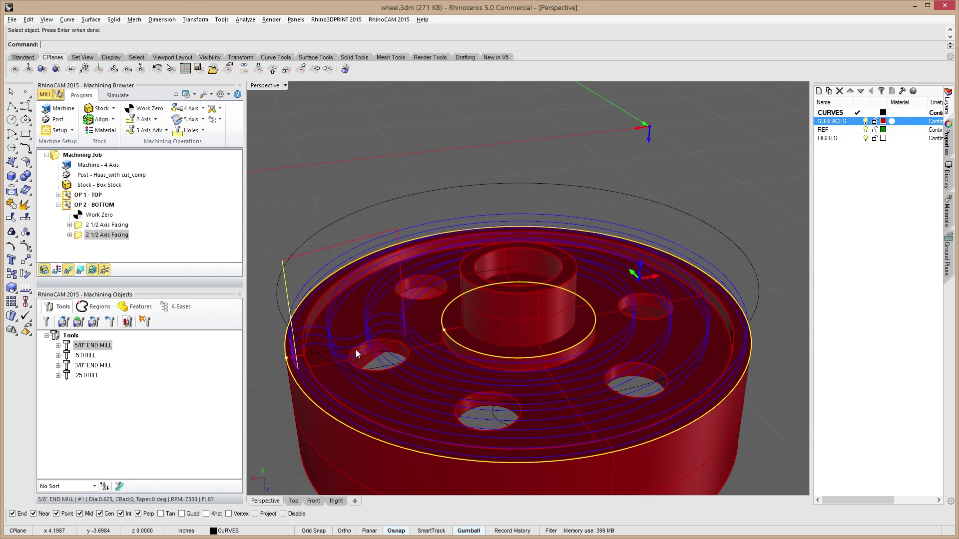
scroll(420, 373, "up", 5)
scroll(420, 373, "down", 5)
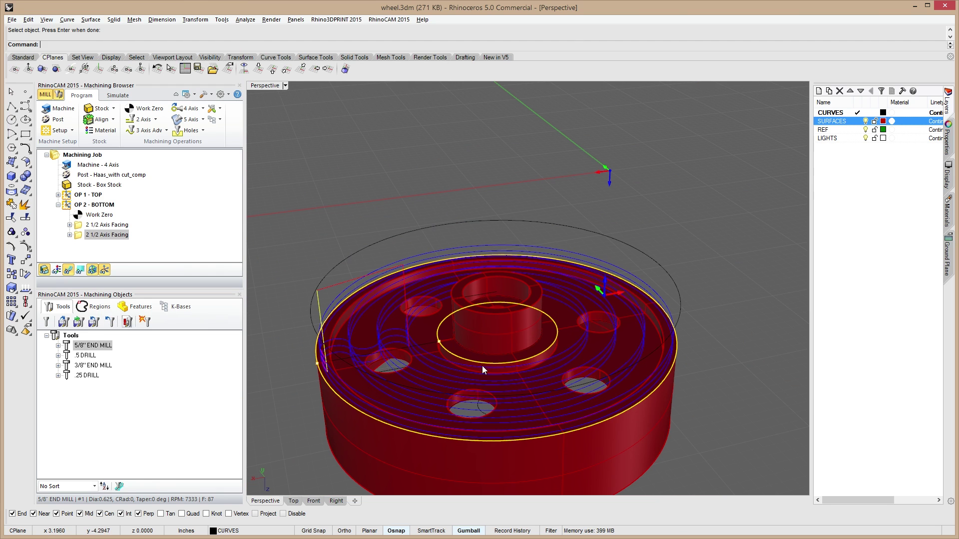
Simulate the second 2 1/2 Axis Facing operation and inspect the cut stock around the hub.
left_click(111, 96)
left_click(113, 119)
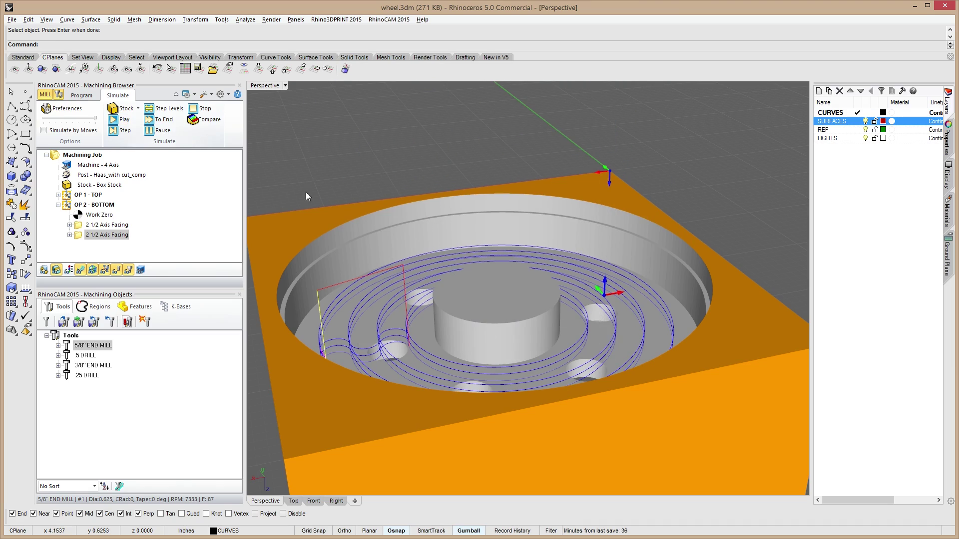
right_click_drag(305, 191, 452, 232)
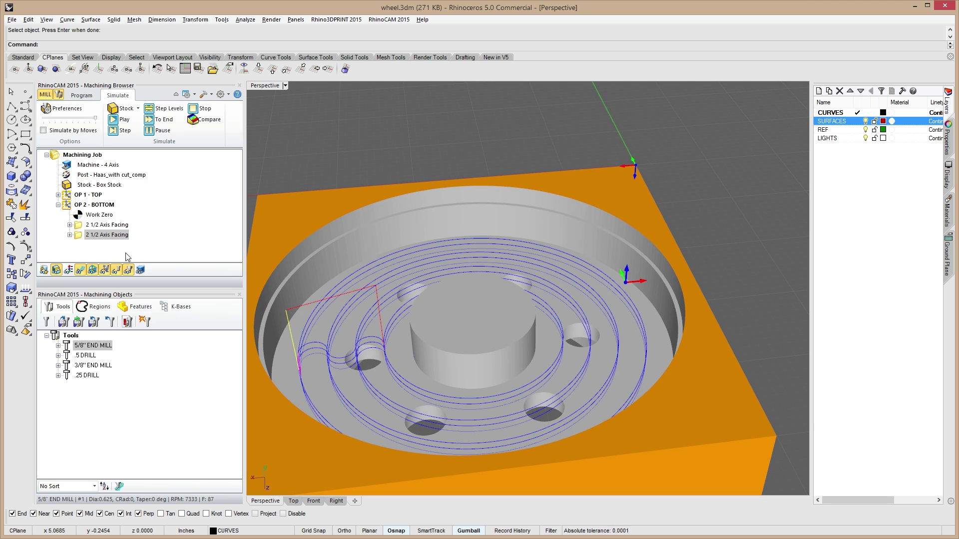
Enable Corner Cleanup in the second facing operation's roughing settings and regenerate its toolpath.
double_click(80, 236)
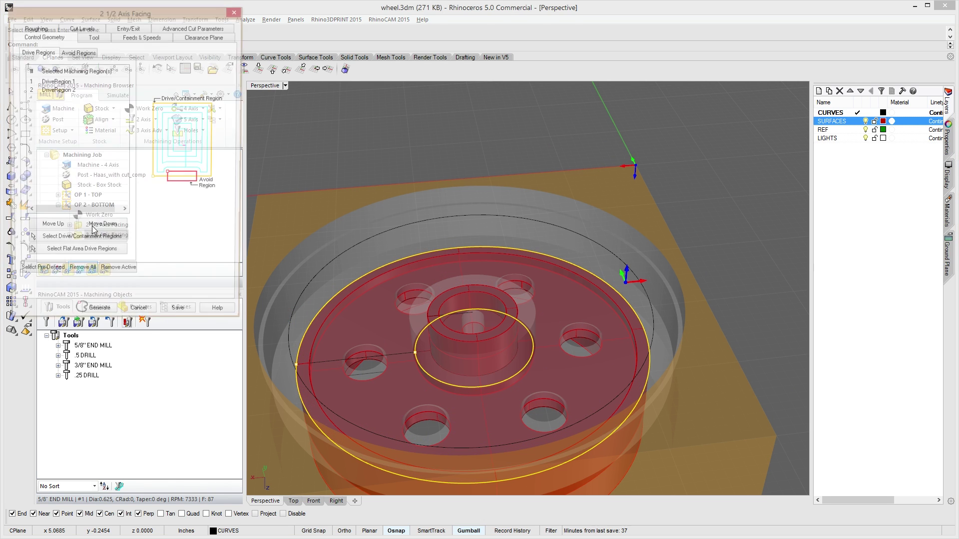
left_click(89, 35)
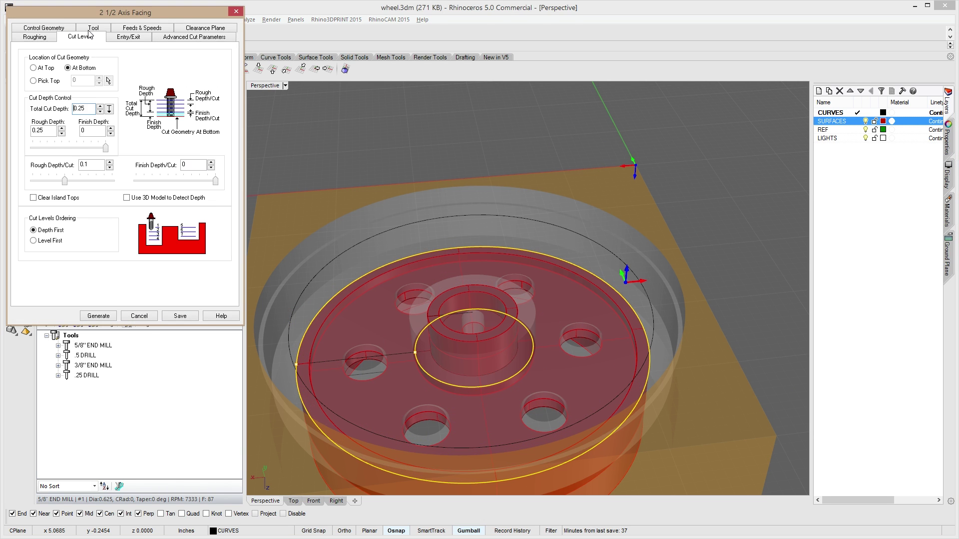
left_click(50, 31)
left_click(53, 31)
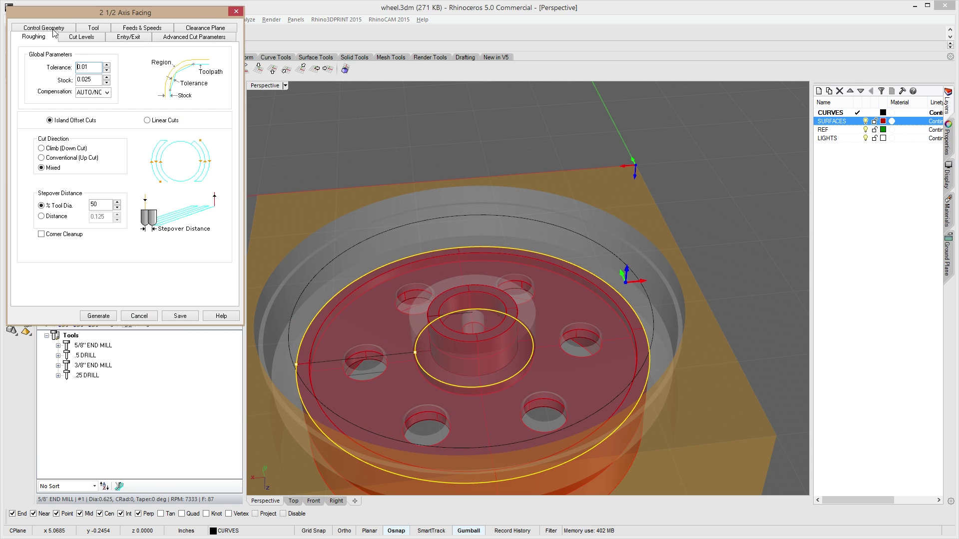
left_click(53, 233)
left_click(109, 317)
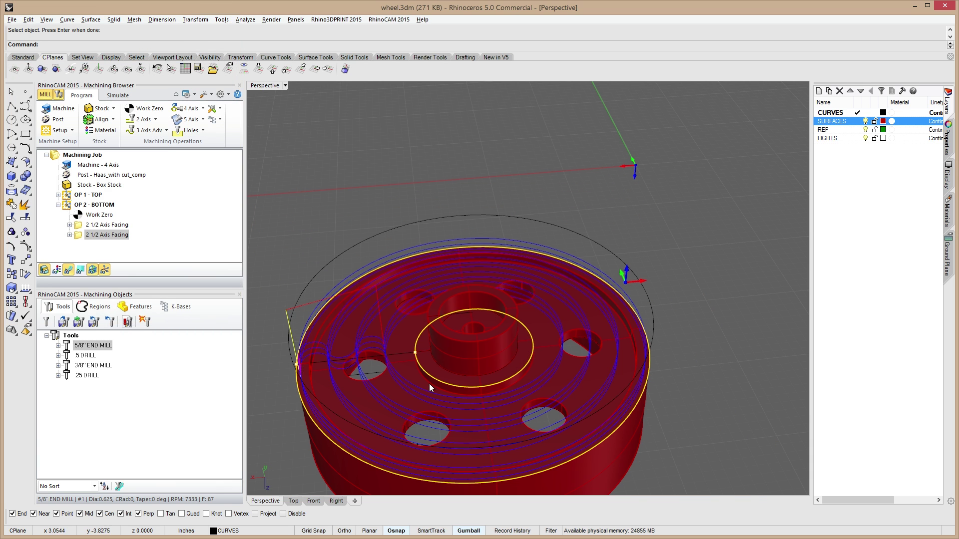
right_click_drag(442, 430, 436, 420)
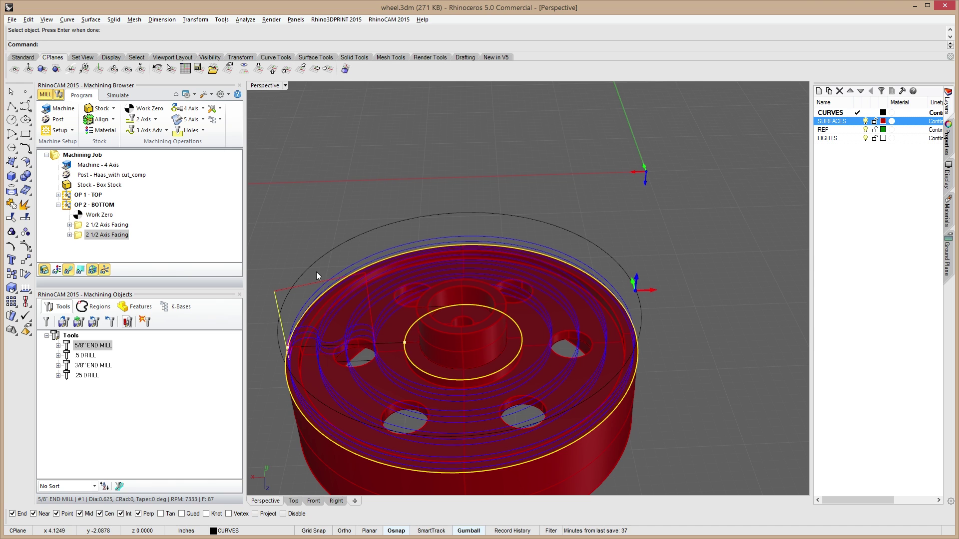
Duplicate the circular edge where the hub cylinder meets its flange as a curve with DupEdge.
left_click(384, 143)
type("DupEdge")
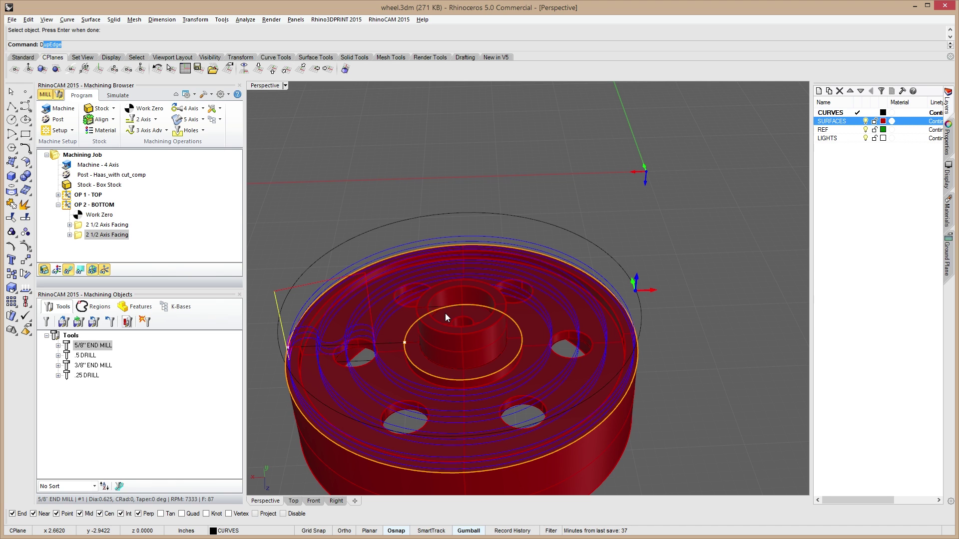
key("Return")
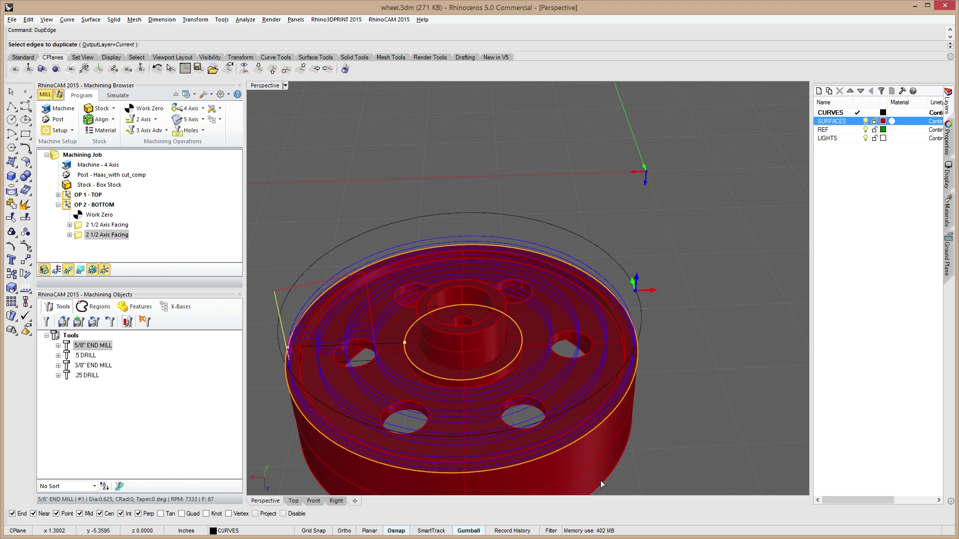
left_click(450, 368)
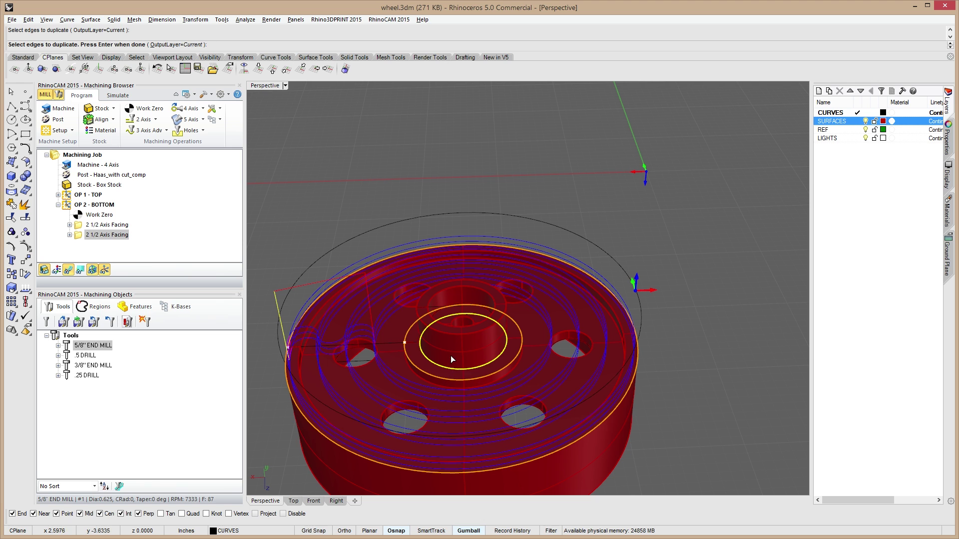
key("Return")
left_click(442, 365)
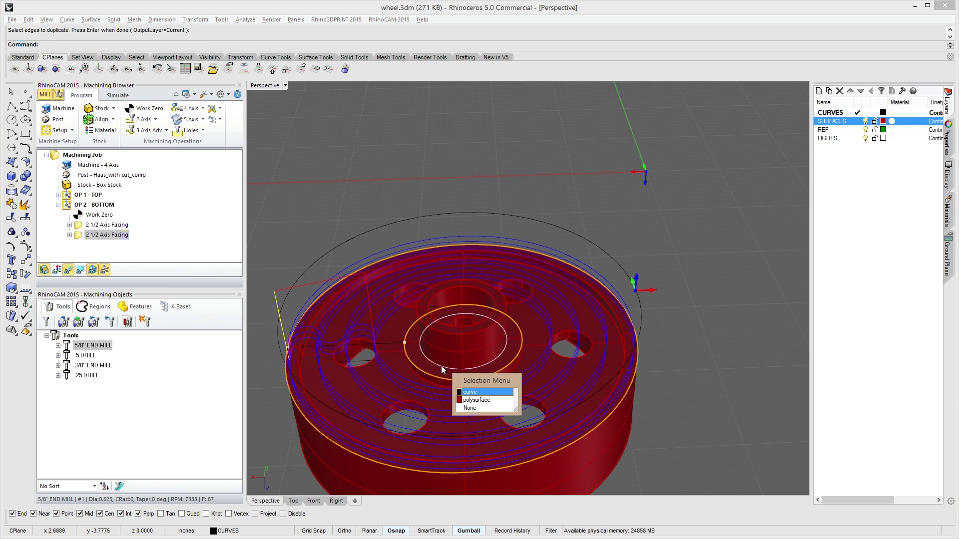
left_click(485, 393)
key("Delete")
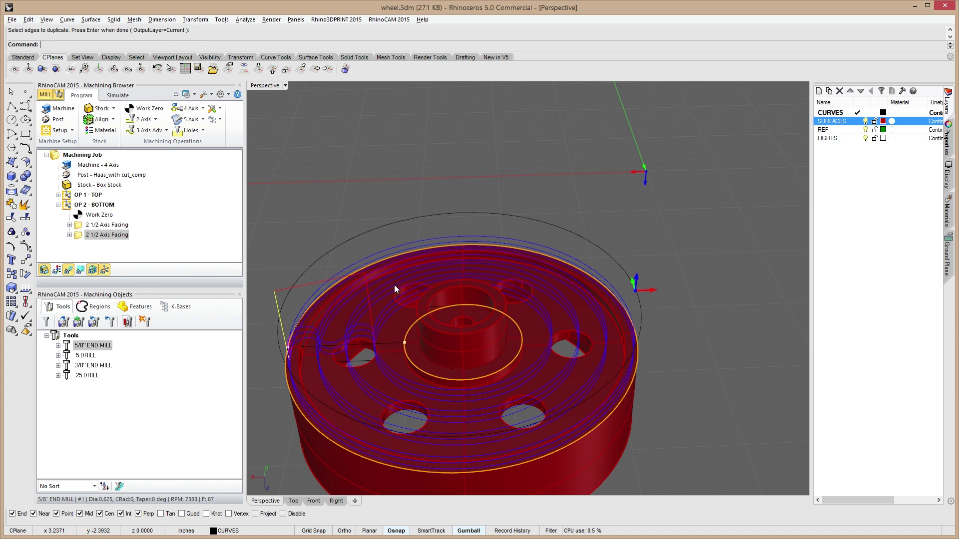
right_click_drag(395, 286, 401, 271)
Replace the second facing operation's drive regions with the outer rim curve and the smaller curve at the hub cylinder's base.
double_click(78, 235)
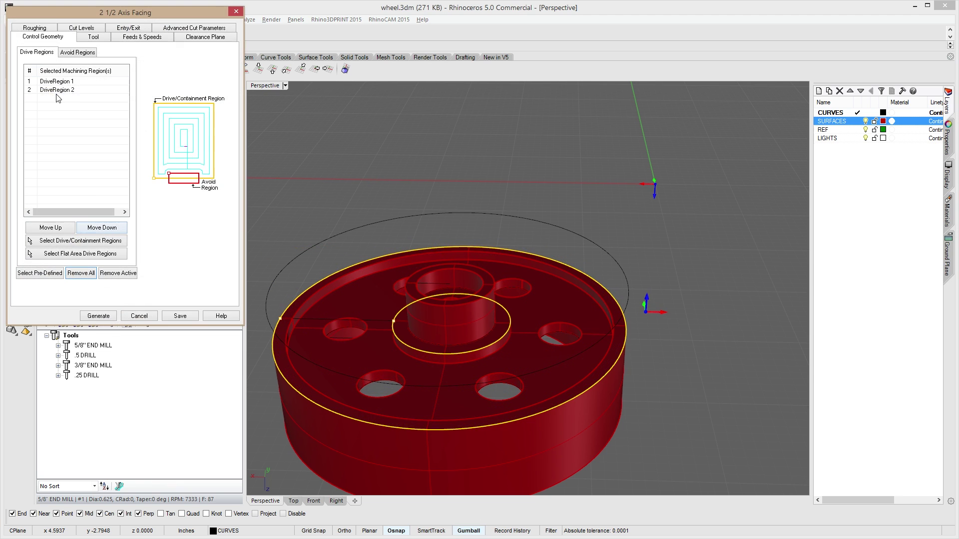
left_click(58, 91)
left_click(81, 273)
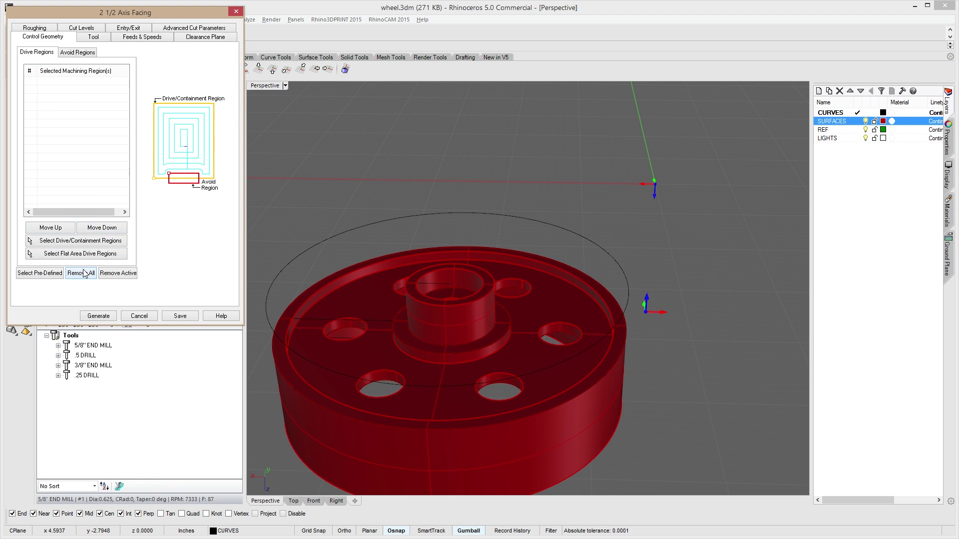
left_click(80, 240)
left_click(304, 291)
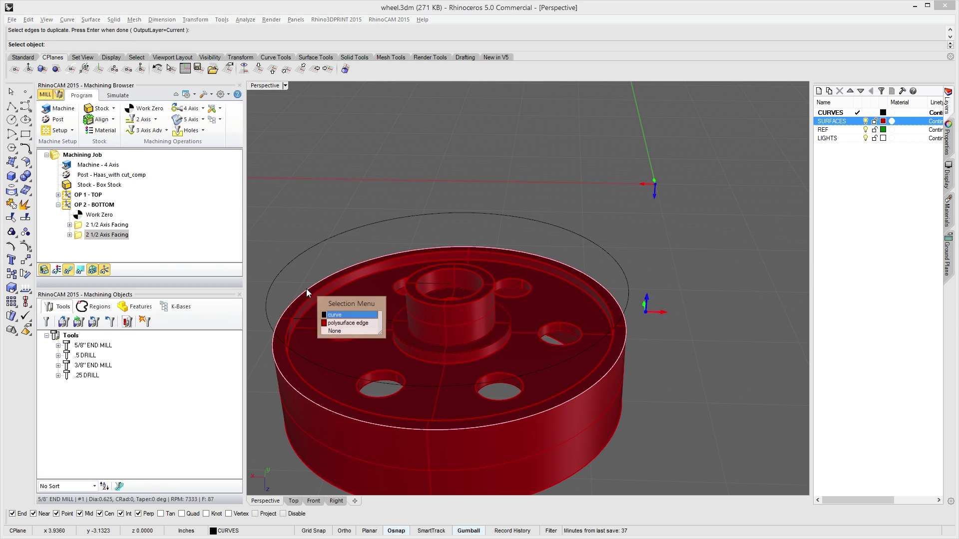
left_click(344, 314)
left_click(412, 339)
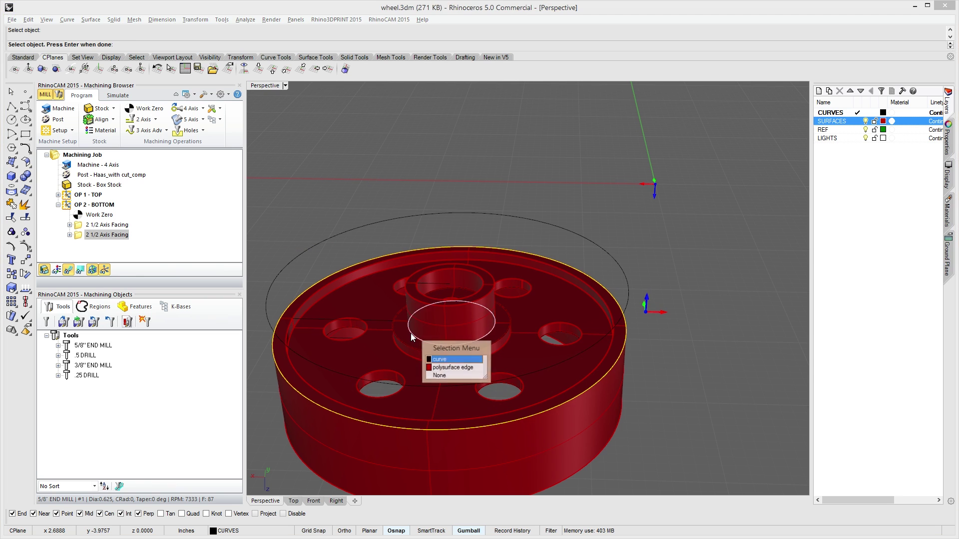
left_click(417, 368)
key("Return")
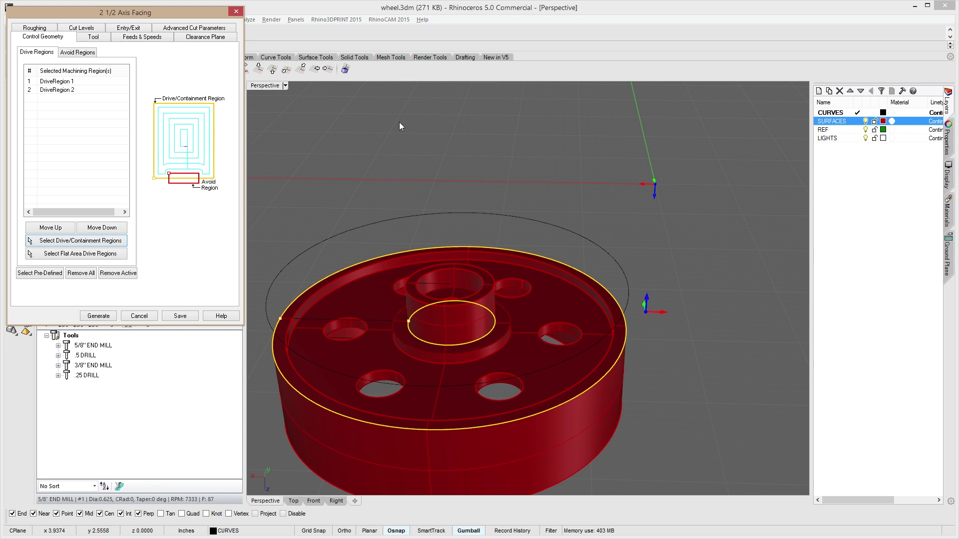
Generate the second facing operation's toolpath from the new regions and hide the toolpath display.
left_click(104, 316)
right_click_drag(366, 311, 329, 304)
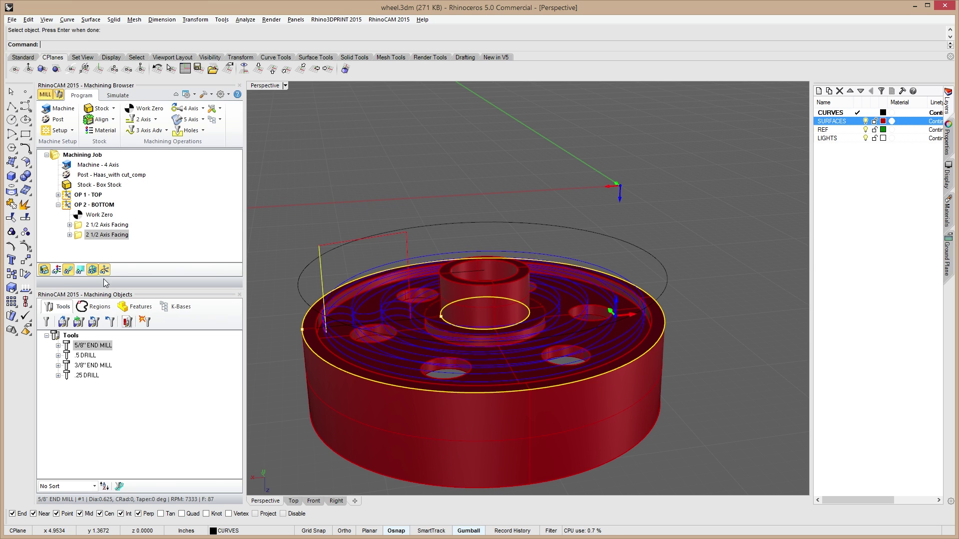
left_click(68, 269)
right_click_drag(350, 271, 332, 250)
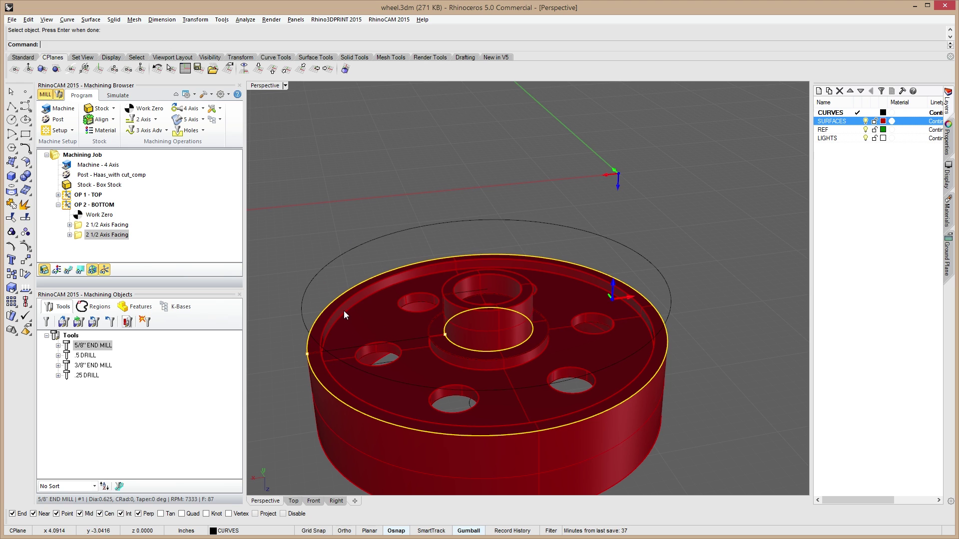
Duplicate the circular inner edge of the wheel's rim as a curve with DupEdge, then clear the selection.
type("d: D")
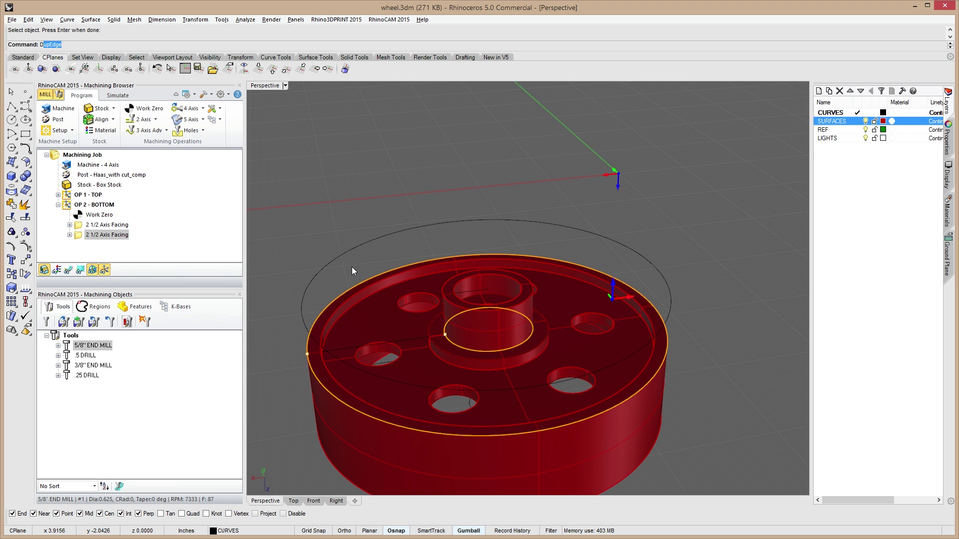
type("up")
key("Return")
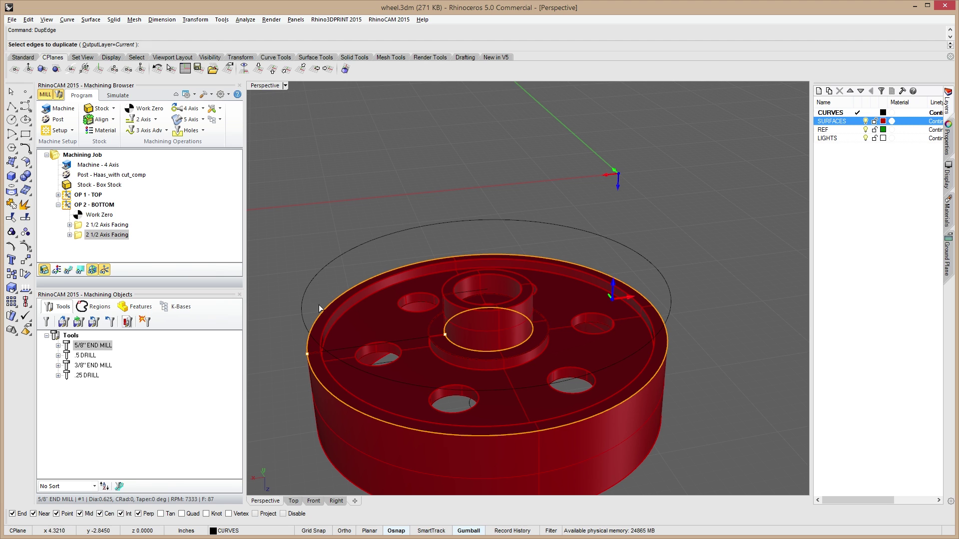
left_click(338, 307)
key("Return")
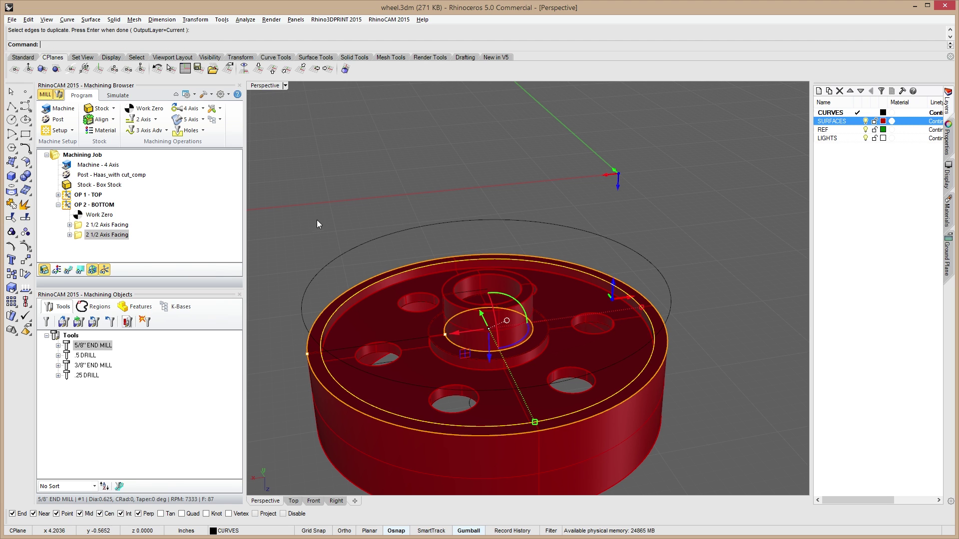
left_click(437, 349)
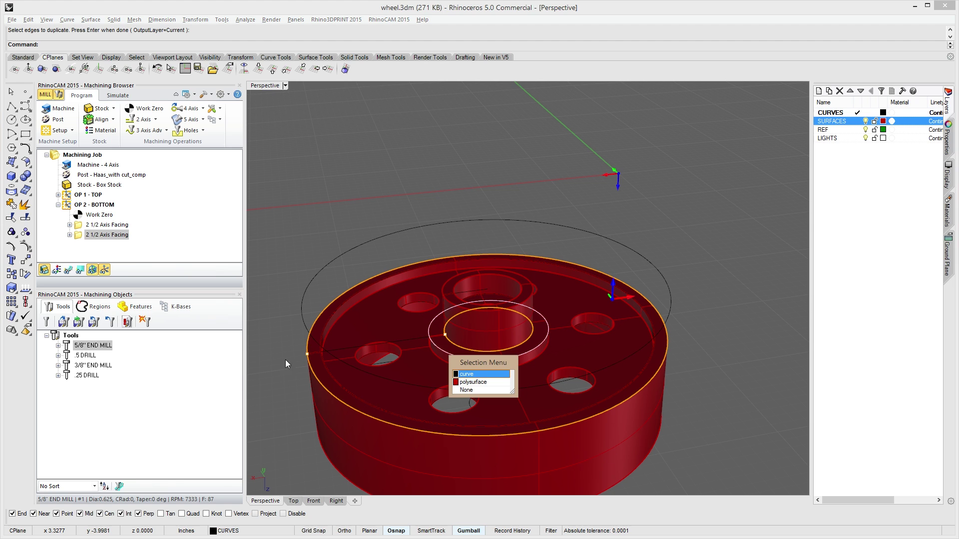
left_click(363, 184)
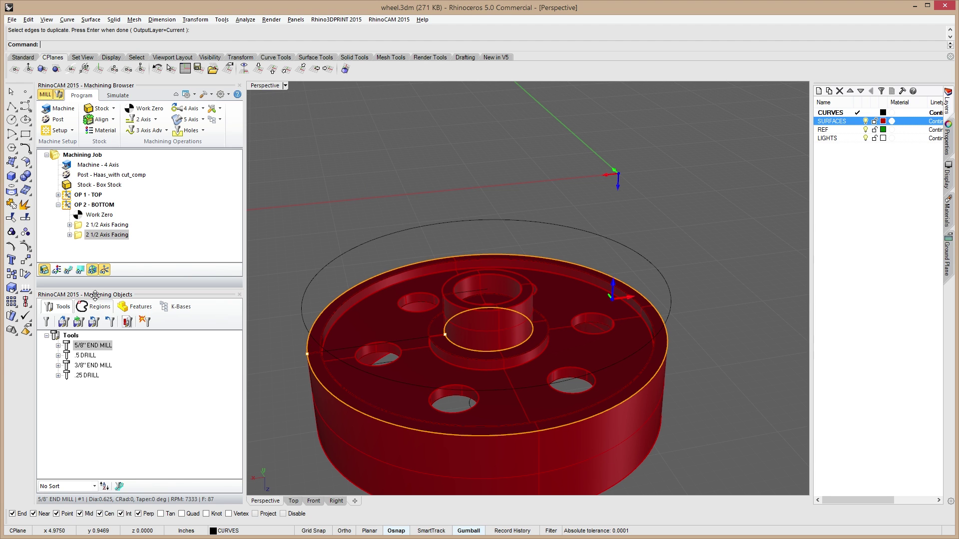
left_click(207, 245)
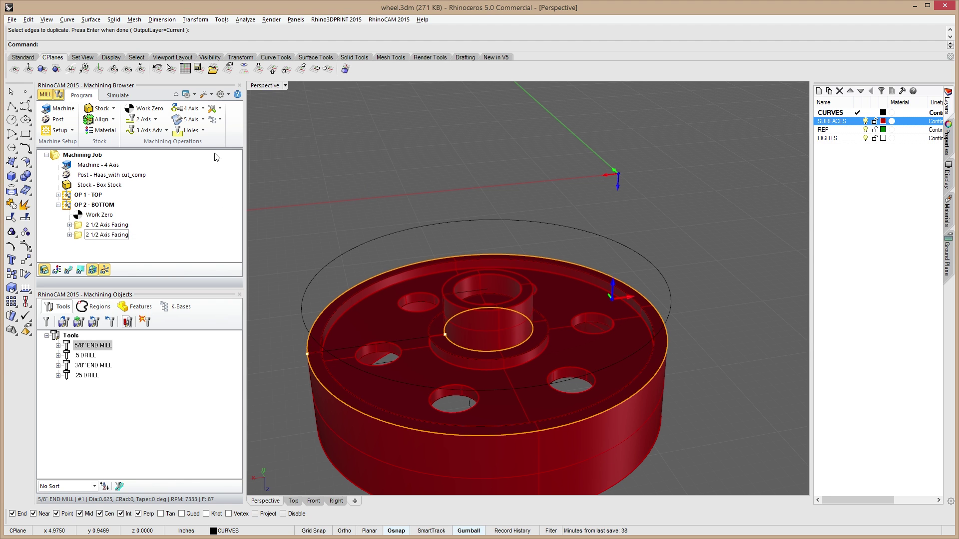
Start a 2 1/2 Axis Pocketing operation with the inner rim curve and the larger hub flange curve as drive regions.
left_click(146, 120)
left_click(180, 145)
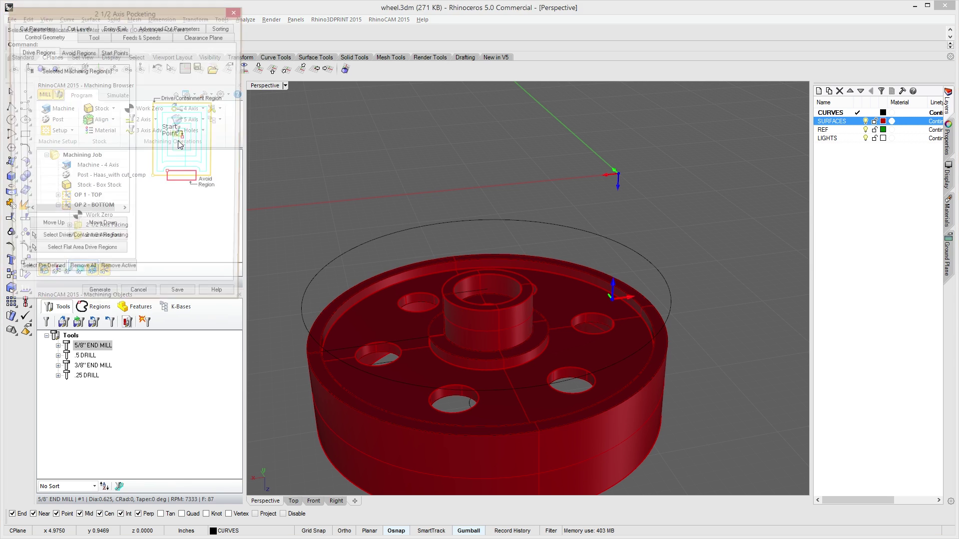
left_click(79, 241)
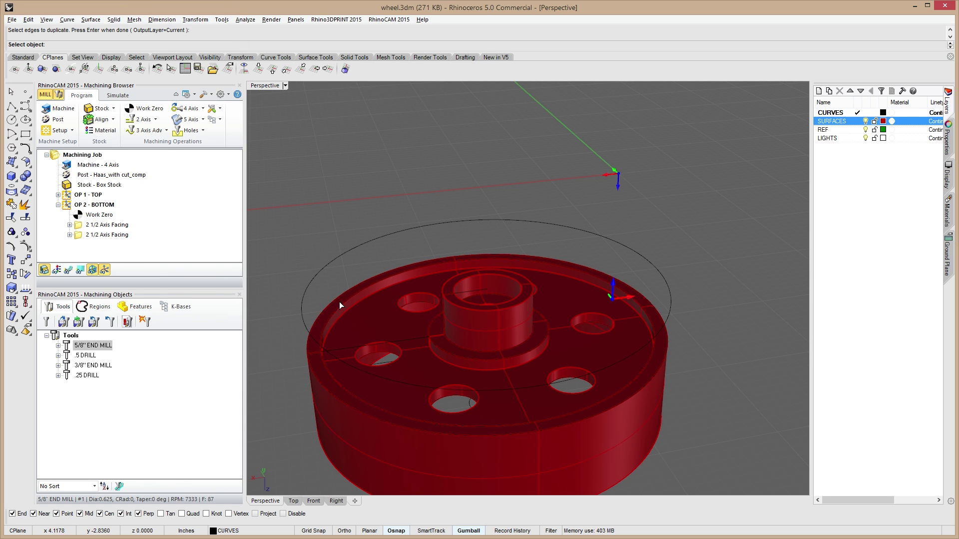
left_click(339, 306)
left_click(363, 333)
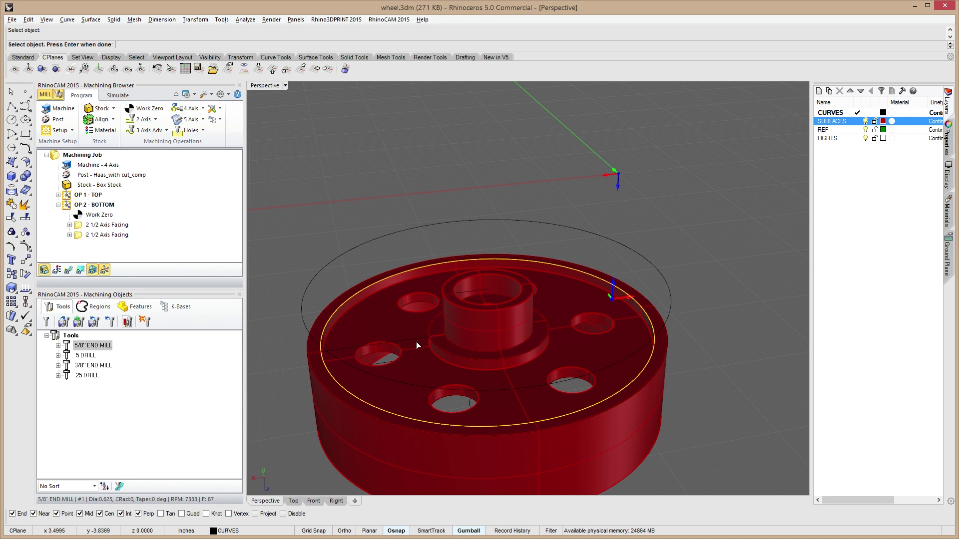
left_click(429, 328)
left_click(451, 344)
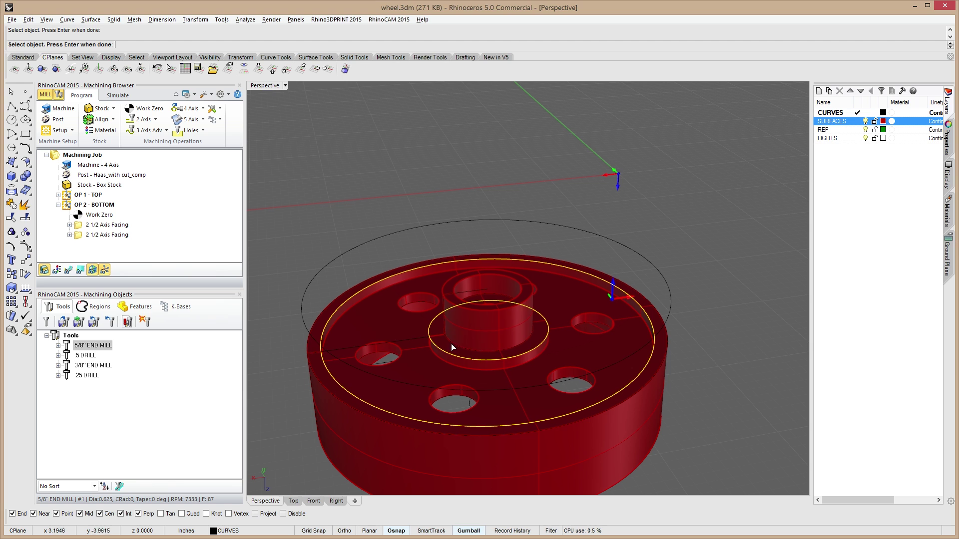
right_click(324, 186)
Review the pocketing operation's tool, feeds and clearance settings, and set its tolerance to .001 and stock to 0.
left_click(93, 36)
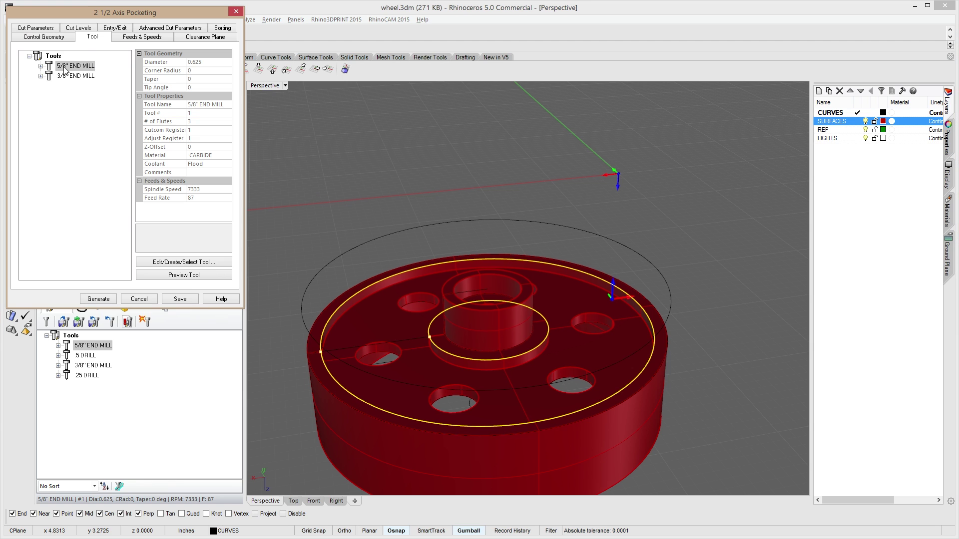
left_click(152, 38)
left_click(193, 38)
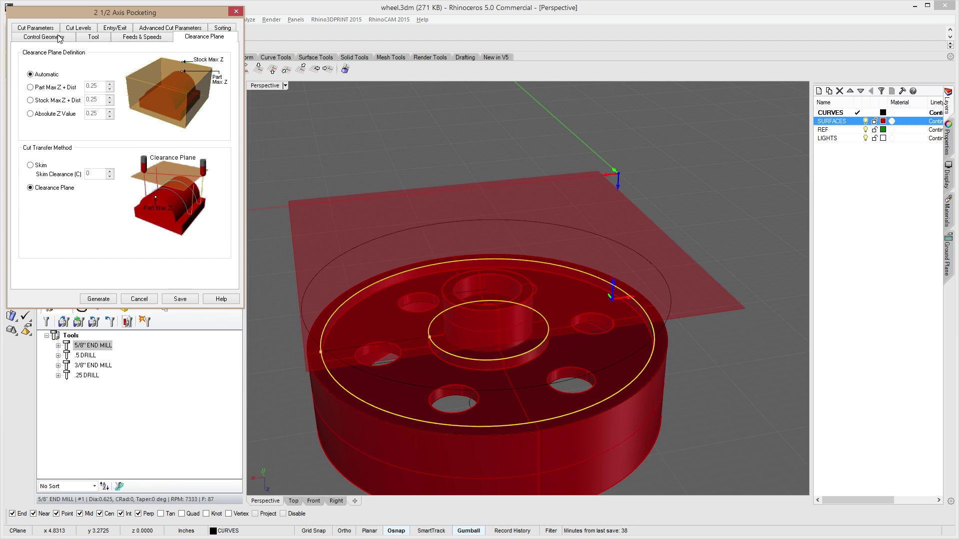
left_click(42, 30)
double_click(81, 66)
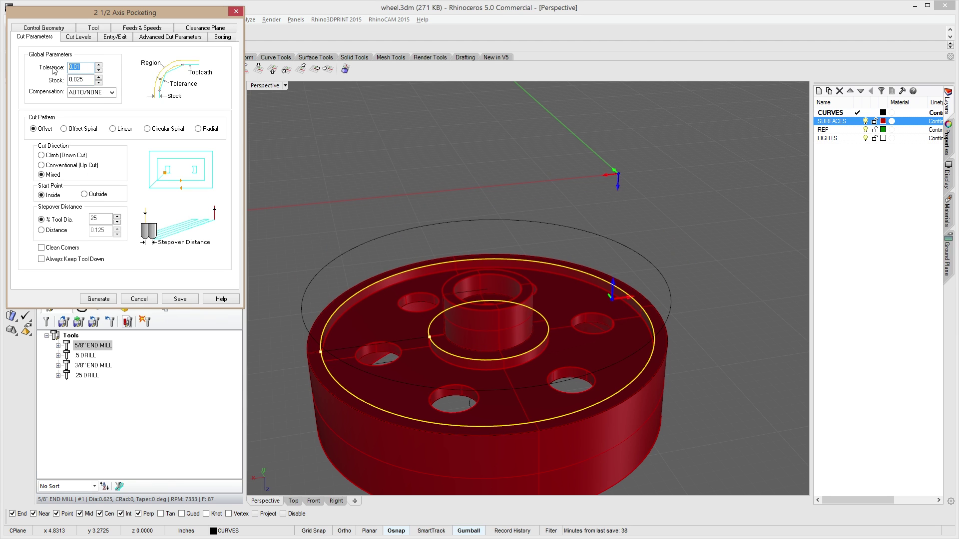
type(".001")
key("Tab")
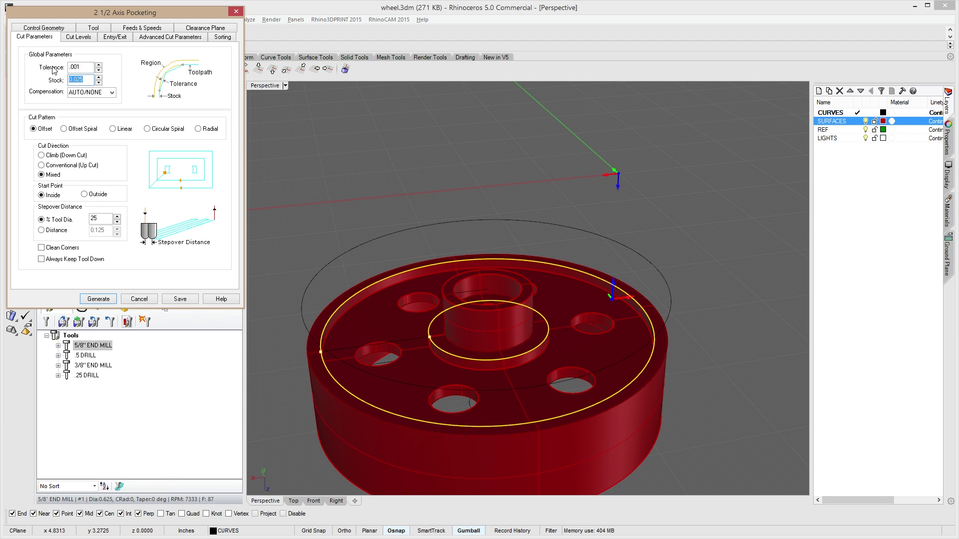
type("0")
key("Tab")
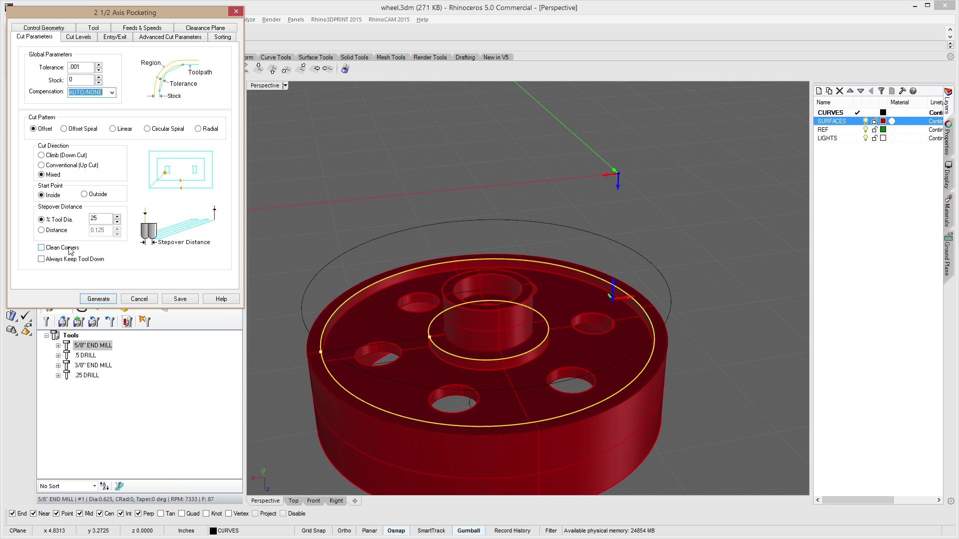
Enable Clean Corners and set the pocketing stepover distance to 50% of the tool diameter.
left_click(41, 248)
left_click_drag(106, 219, 57, 219)
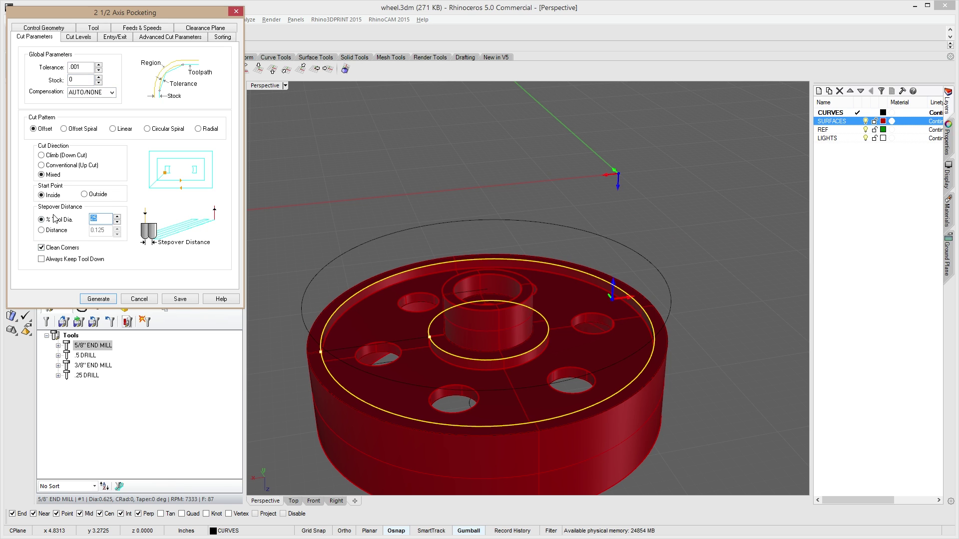
type("50")
key("Tab")
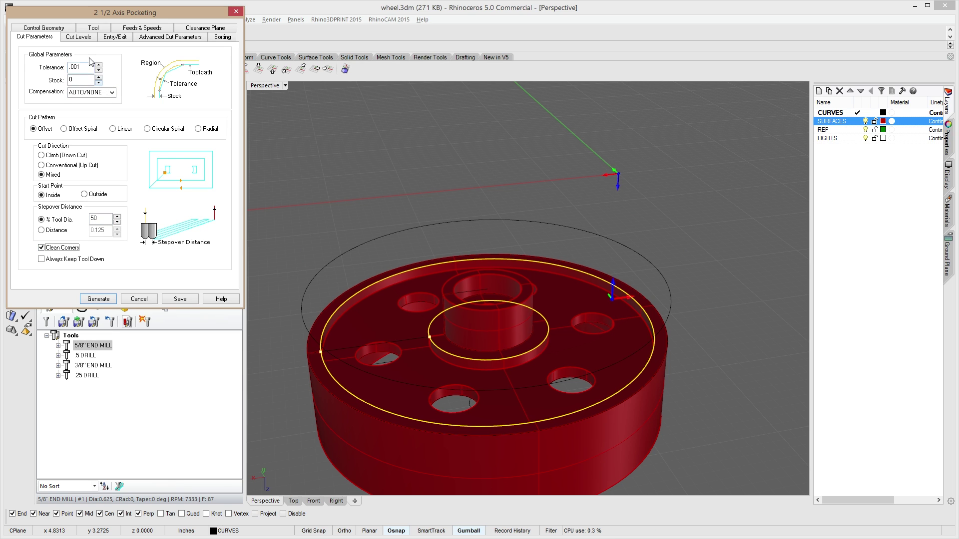
Set the pocketing operation's total cut depth to 0.125 from two picked circle centres, and choose a helix engage motion.
left_click(77, 37)
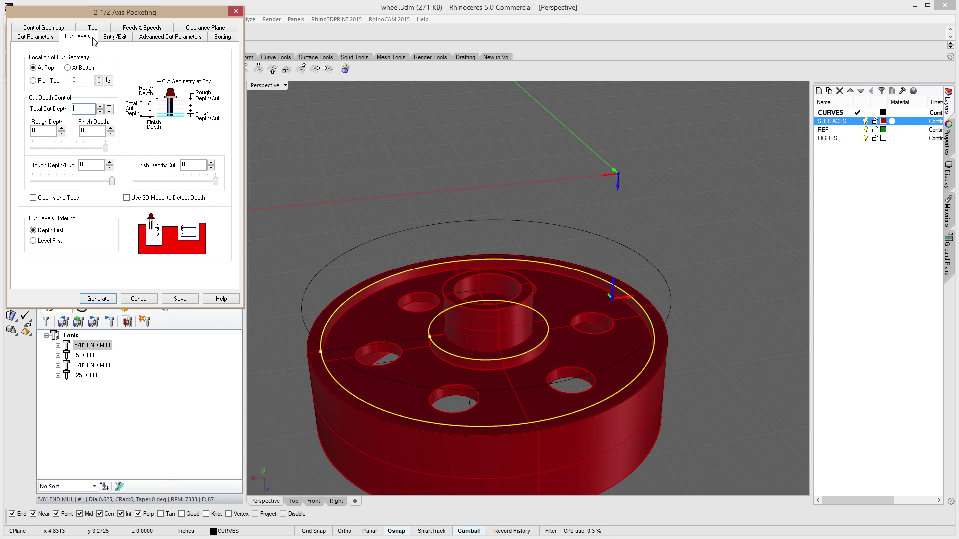
left_click(110, 109)
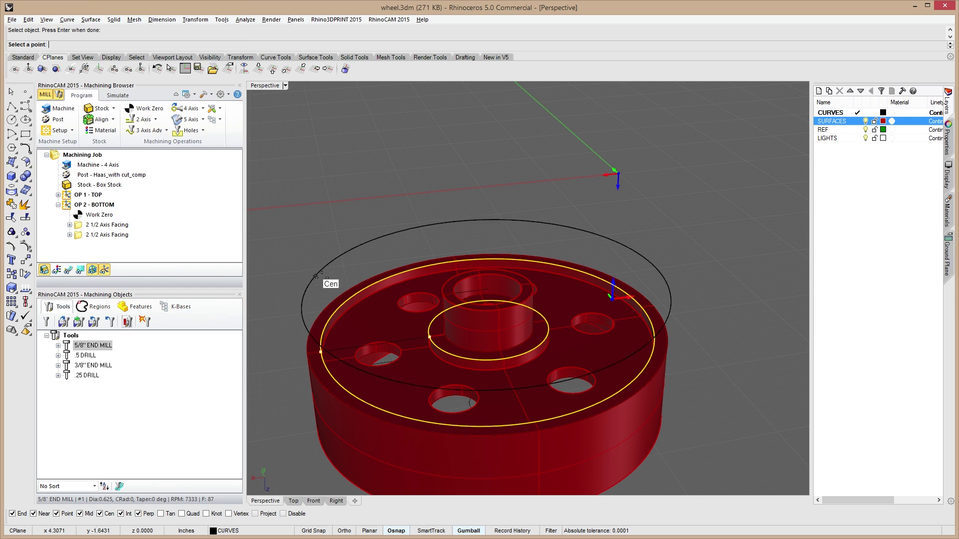
left_click(385, 278)
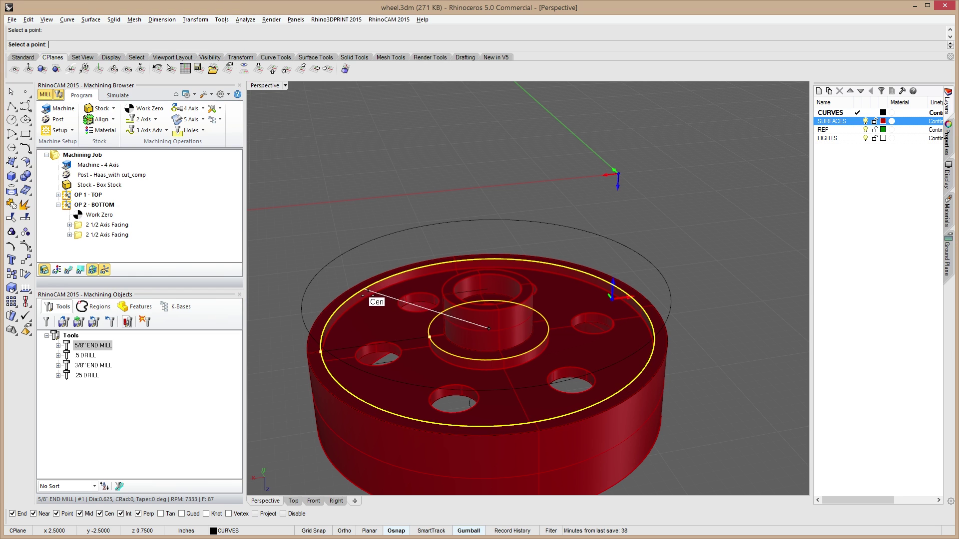
left_click(407, 278)
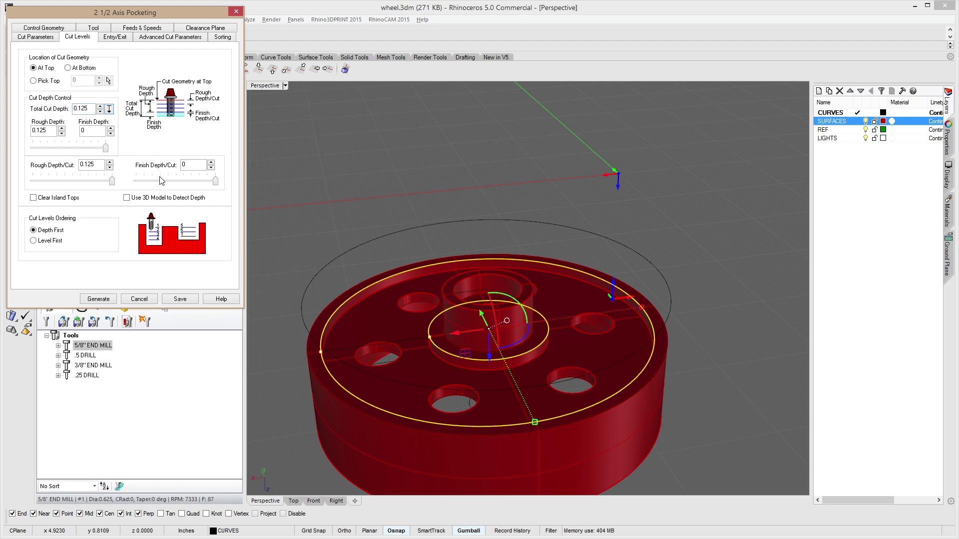
left_click(108, 38)
left_click(41, 130)
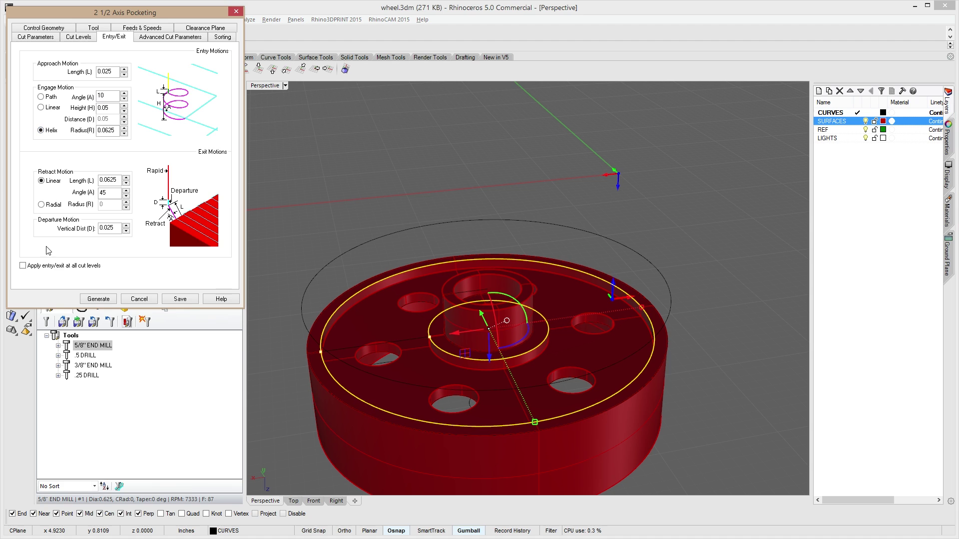
Enable arc fitting with a .002 fitting tolerance and smooth cut connections for the pocketing operation.
left_click(161, 38)
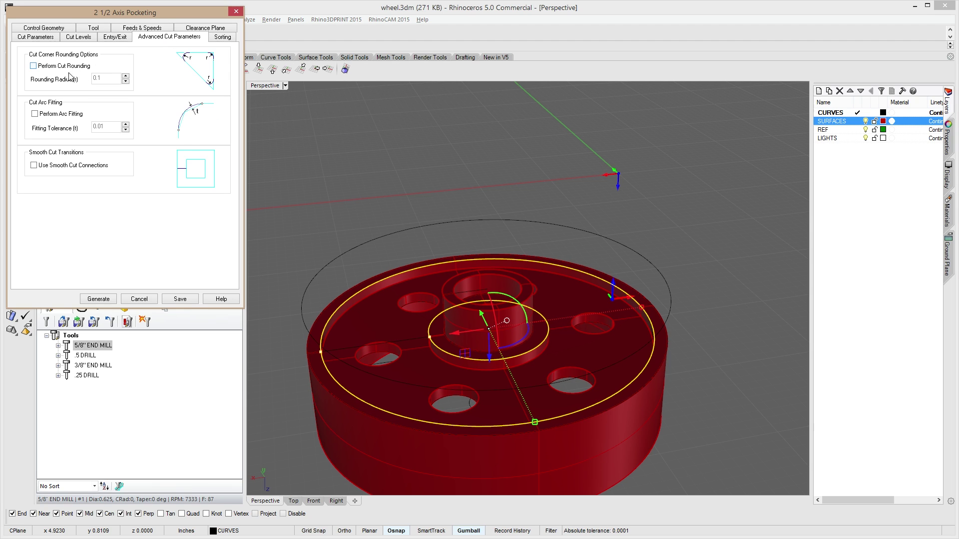
left_click(60, 114)
key("Tab")
type(".002")
key("Tab")
left_click(46, 167)
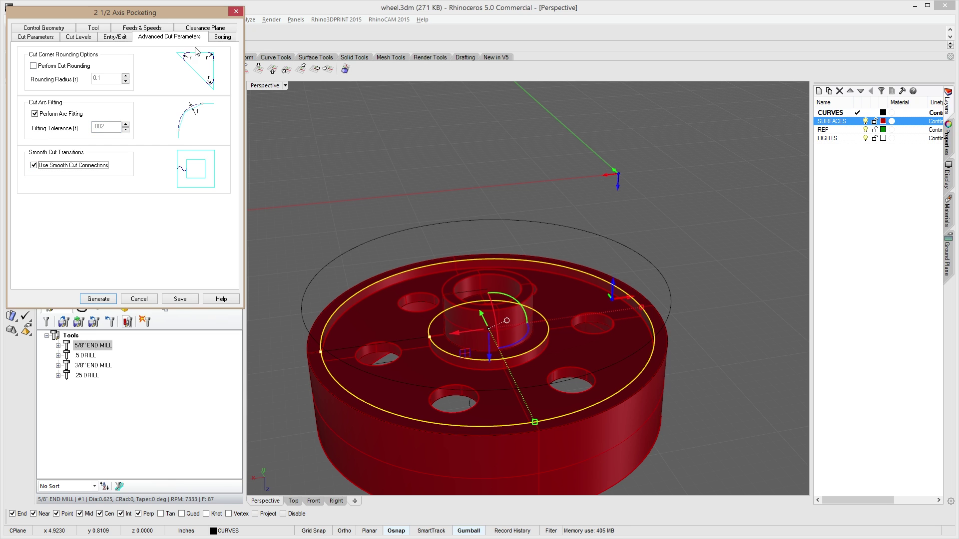
Set the rough depth per cut to 0.0625, generate the pocketing toolpath and display it.
left_click(63, 39)
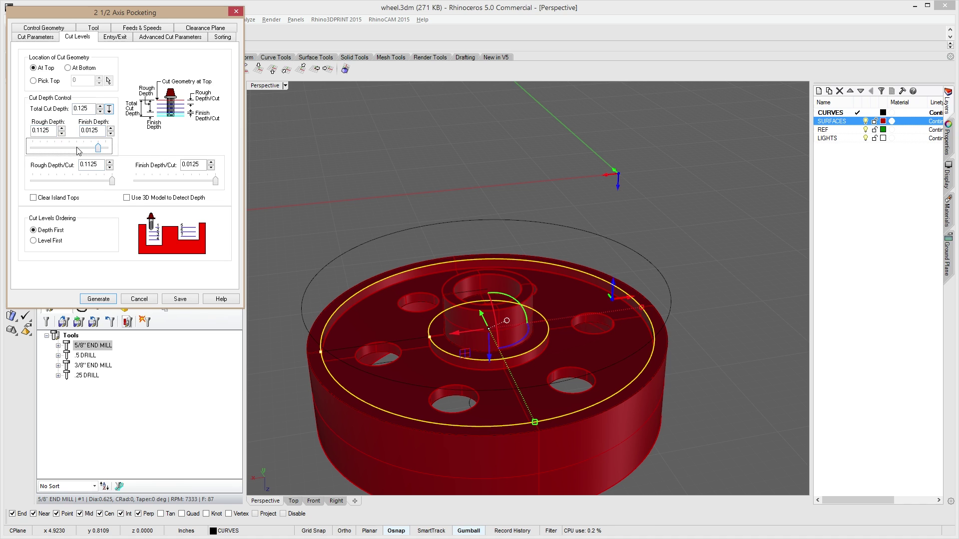
left_click(71, 181)
left_click(72, 183)
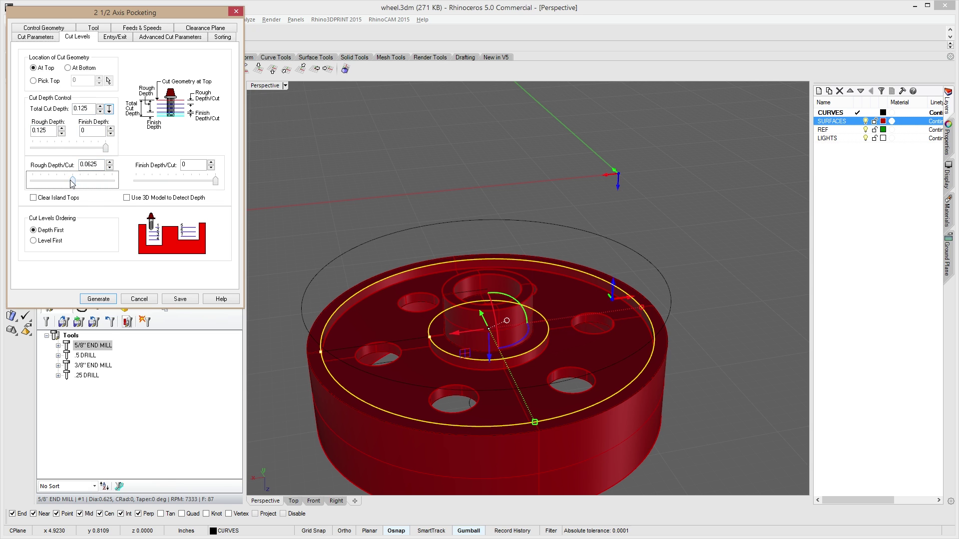
left_click(98, 300)
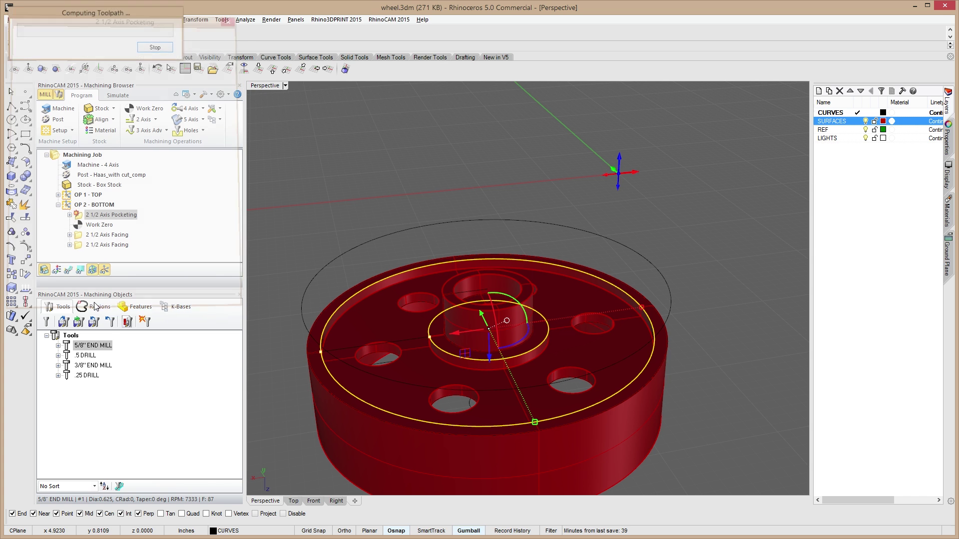
left_click(68, 270)
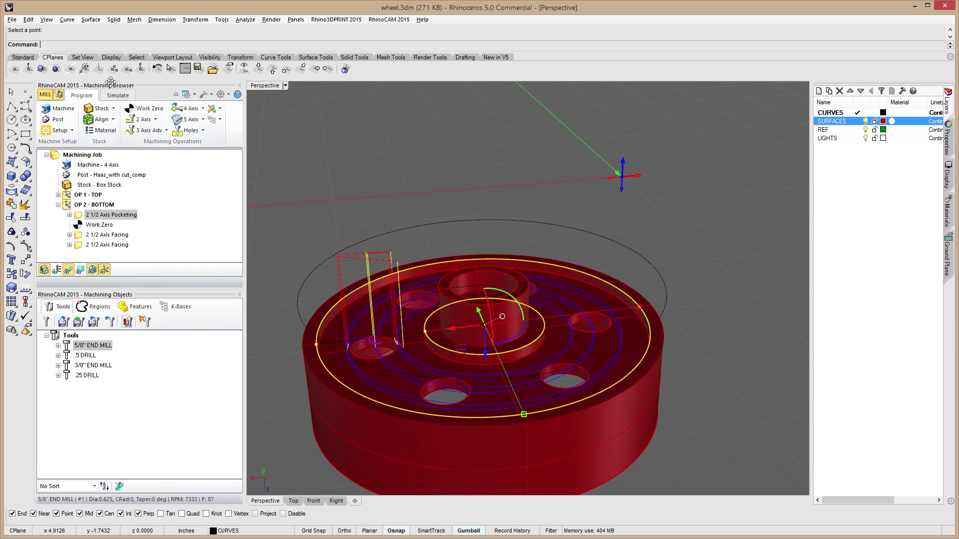
Move the pocketing operation below both facing operations in OP 2 - BOTTOM and simulate the second facing operation.
left_click(114, 96)
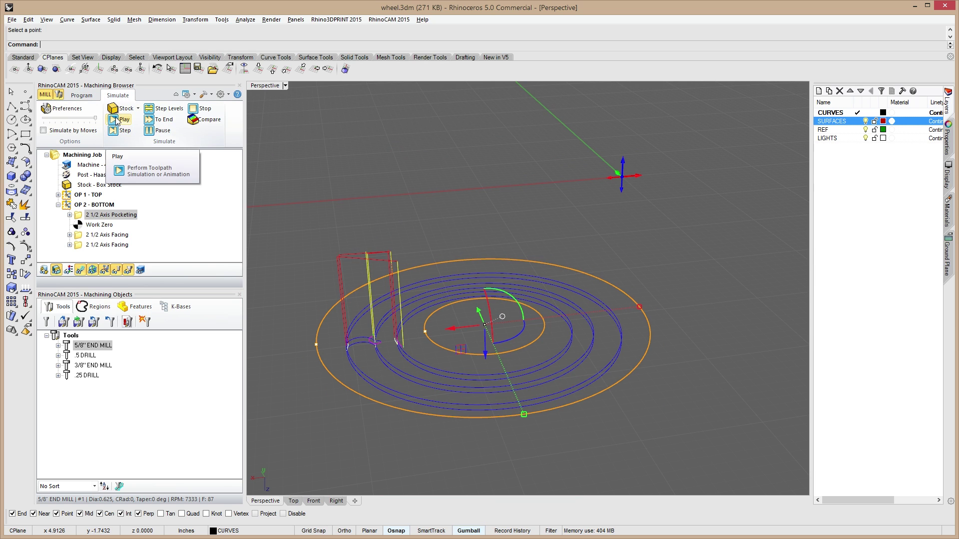
left_click_drag(81, 218, 85, 254)
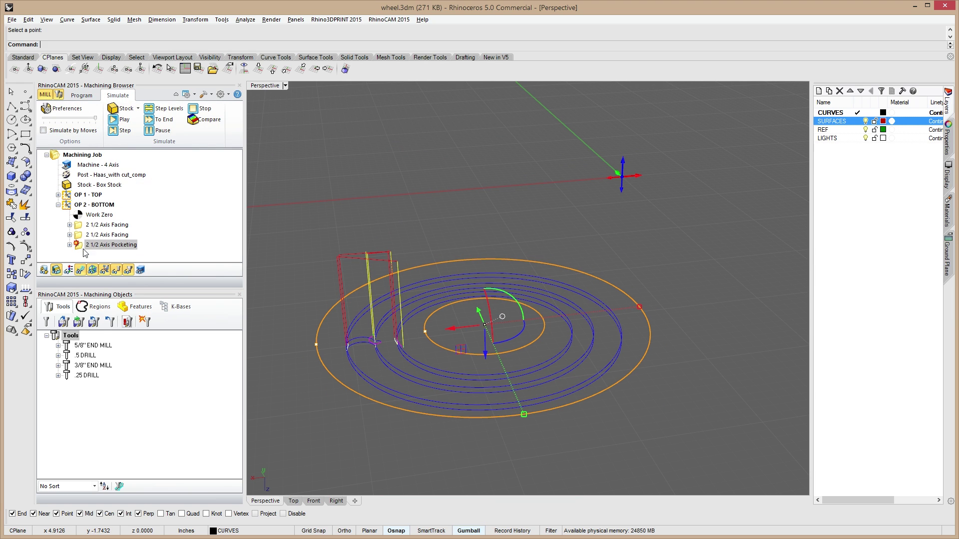
left_click(89, 236)
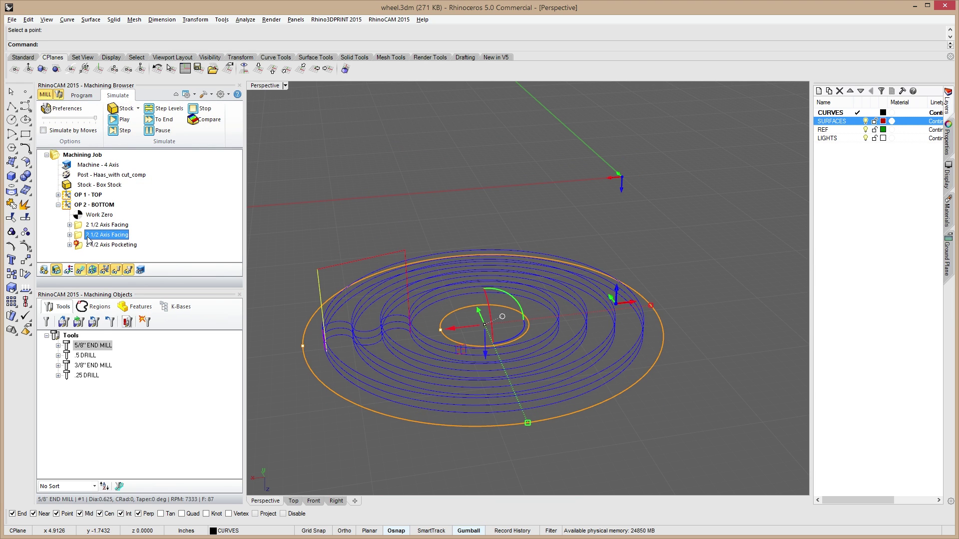
left_click(123, 120)
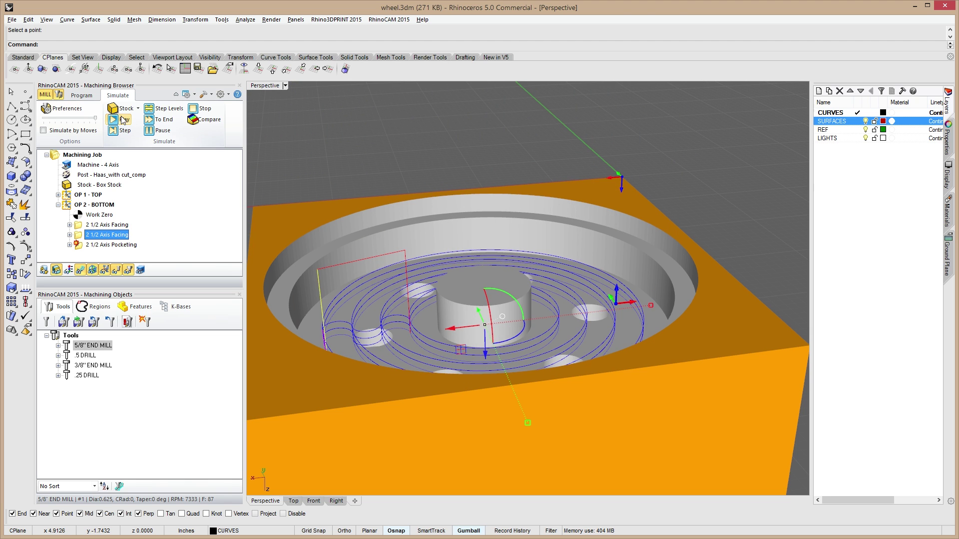
Regenerate the pocketing operation in its new position and simulate its material removal.
right_click(84, 247)
left_click(83, 247)
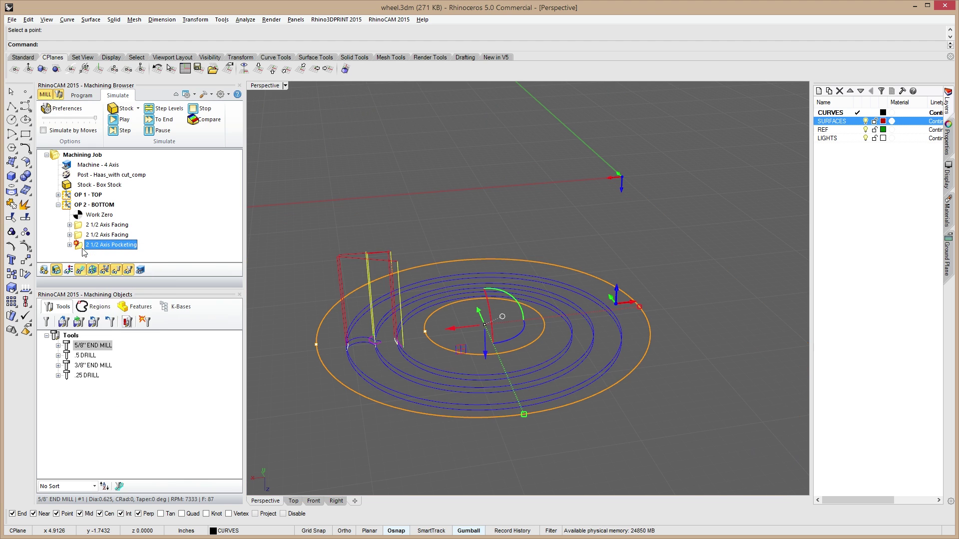
right_click(83, 247)
left_click(98, 255)
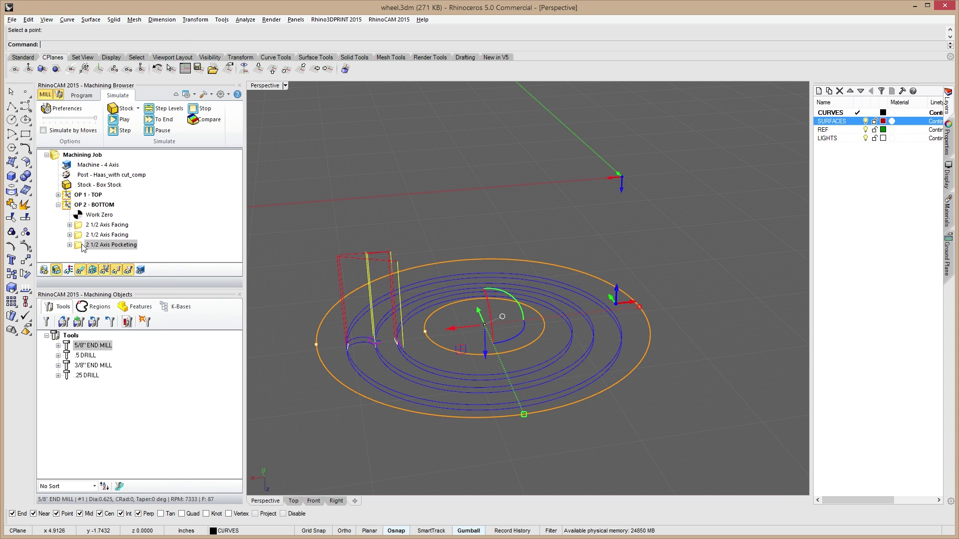
left_click(114, 120)
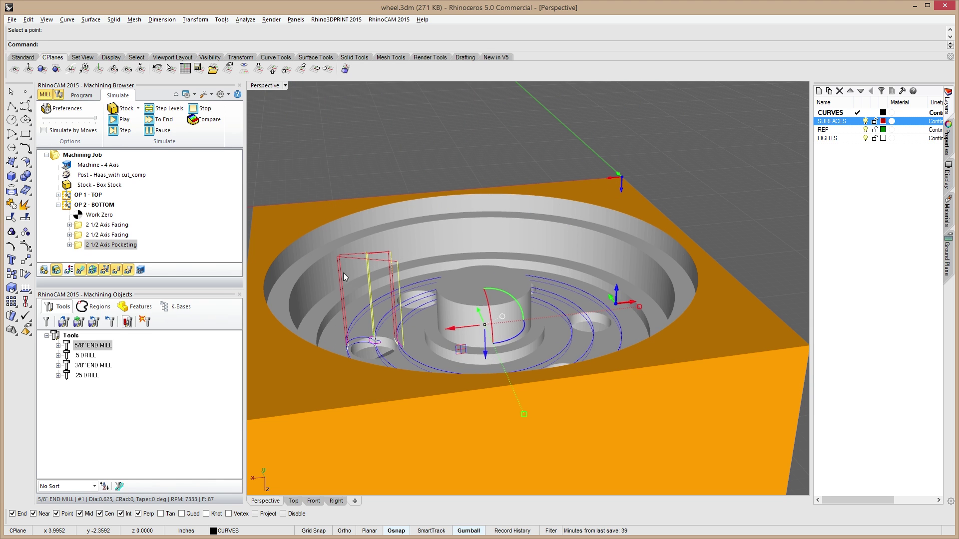
Duplicate the inner circular edge at the top of the wheel's hub as a curve.
right_click_drag(343, 273, 375, 273)
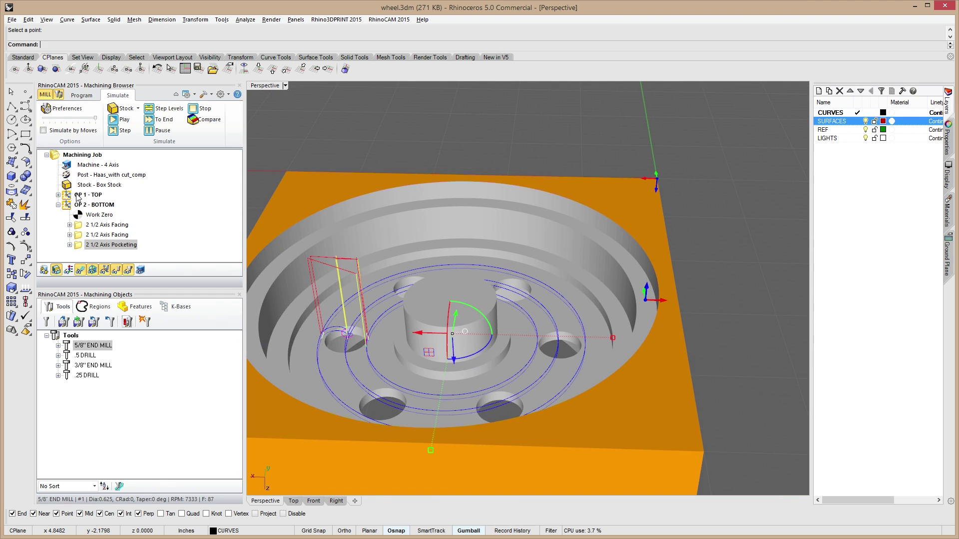
left_click(81, 94)
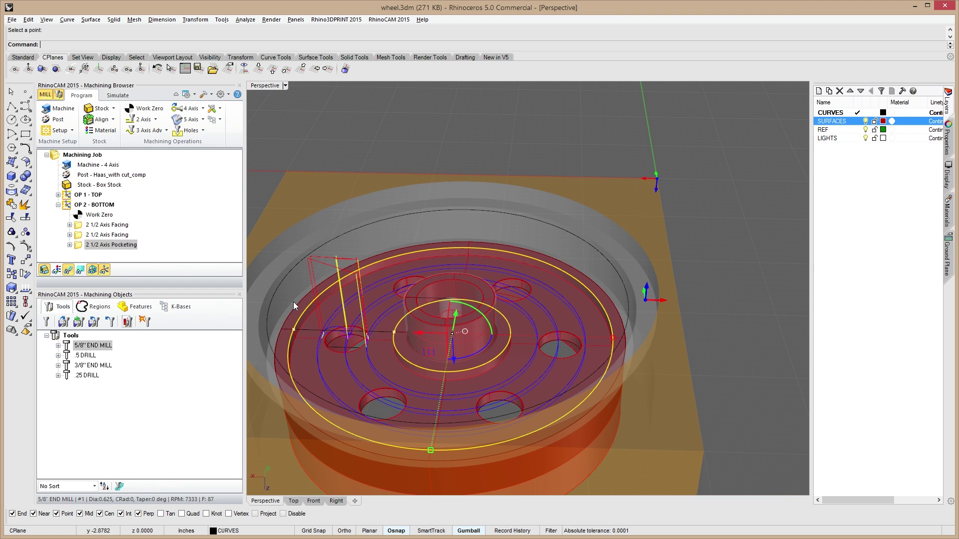
right_click_drag(292, 302, 745, 379)
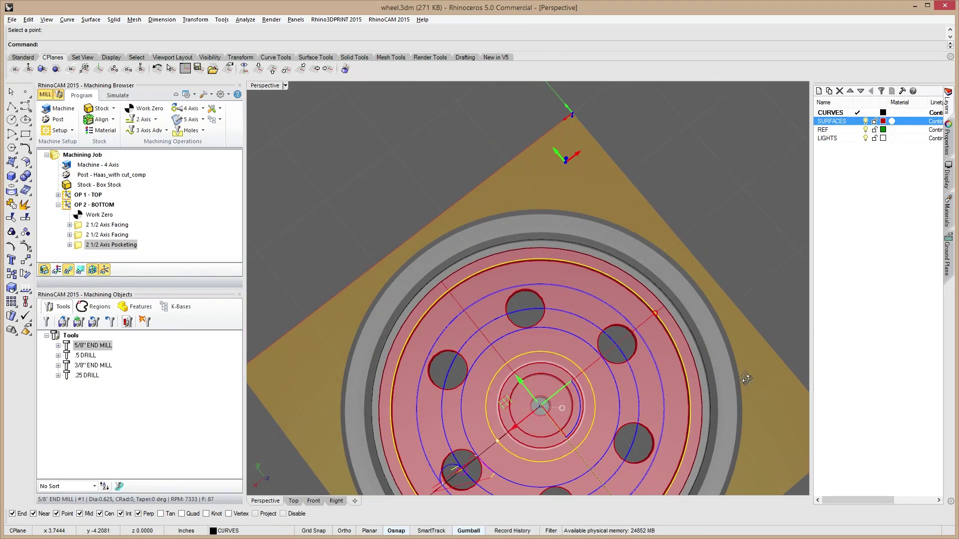
right_click_drag(640, 343, 682, 265)
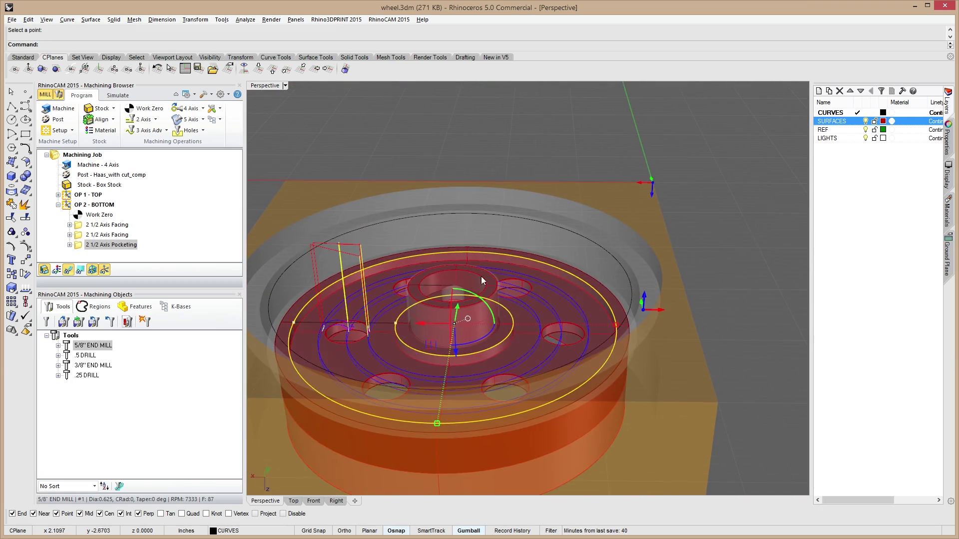
right_click_drag(482, 286, 451, 336)
right_click_drag(349, 366, 298, 327)
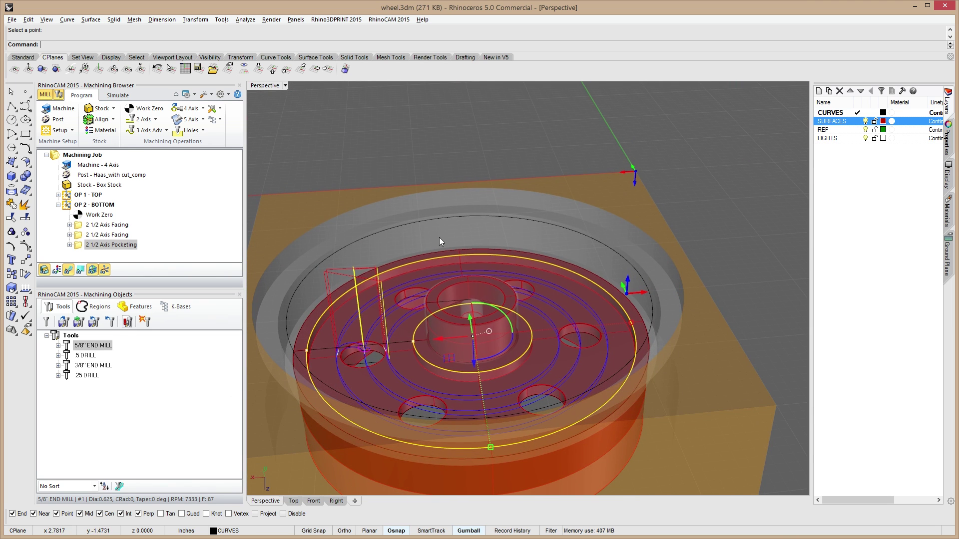
left_click(396, 136)
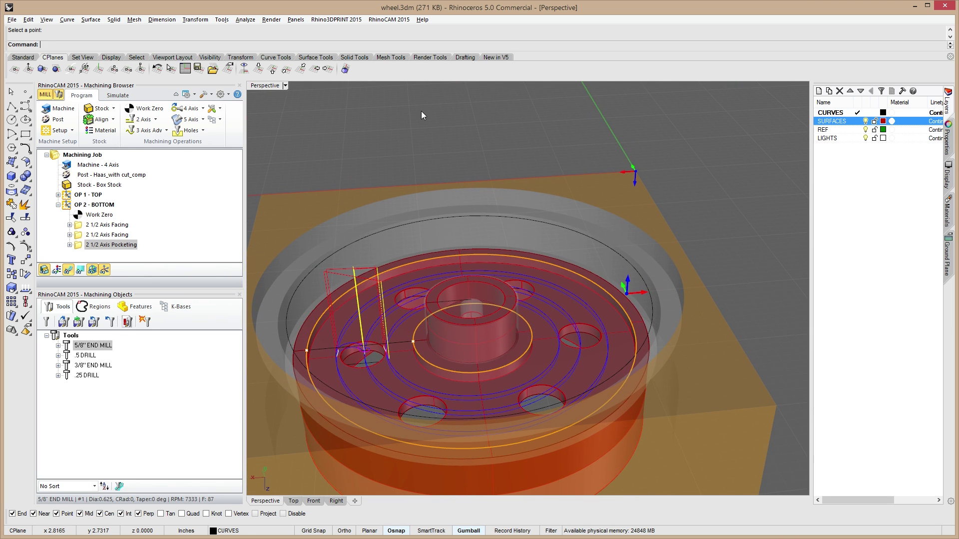
key("Return")
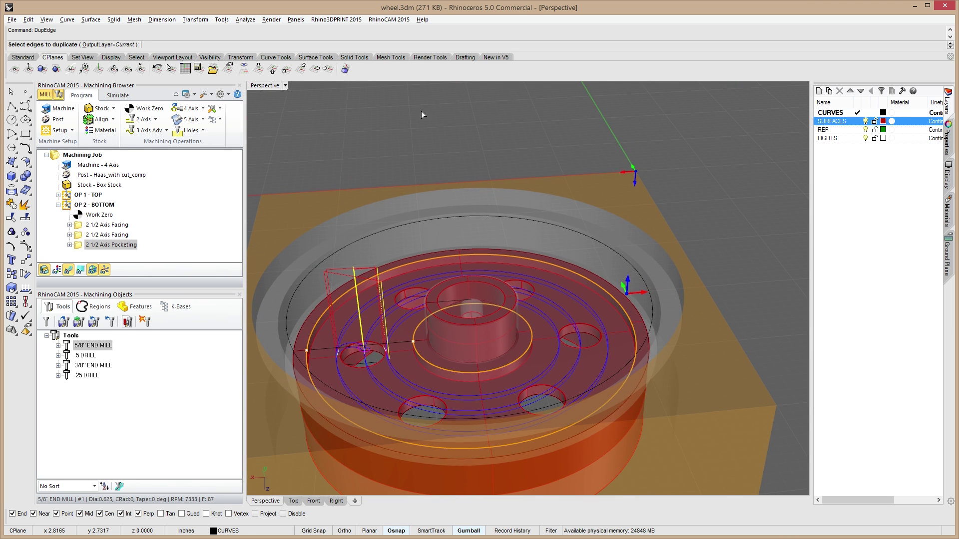
left_click(463, 282)
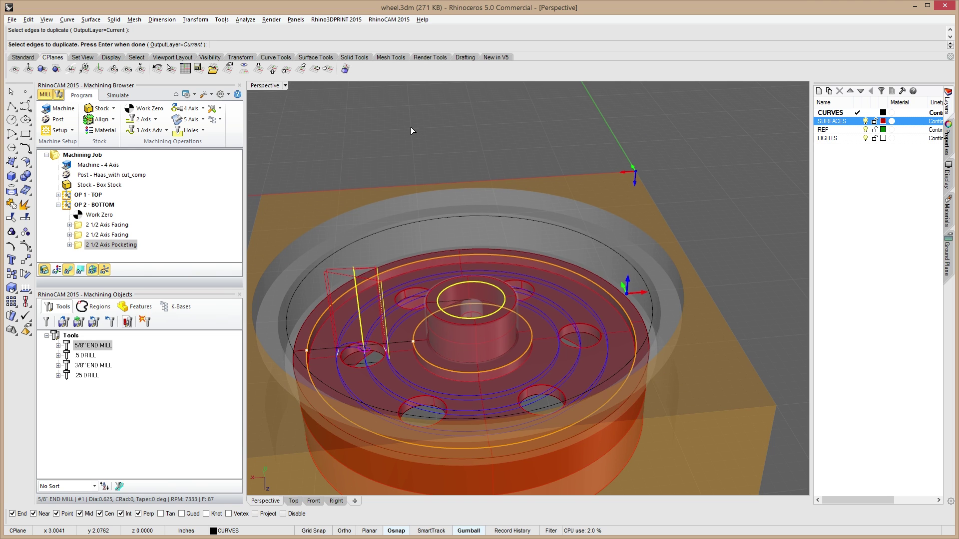
key("Return")
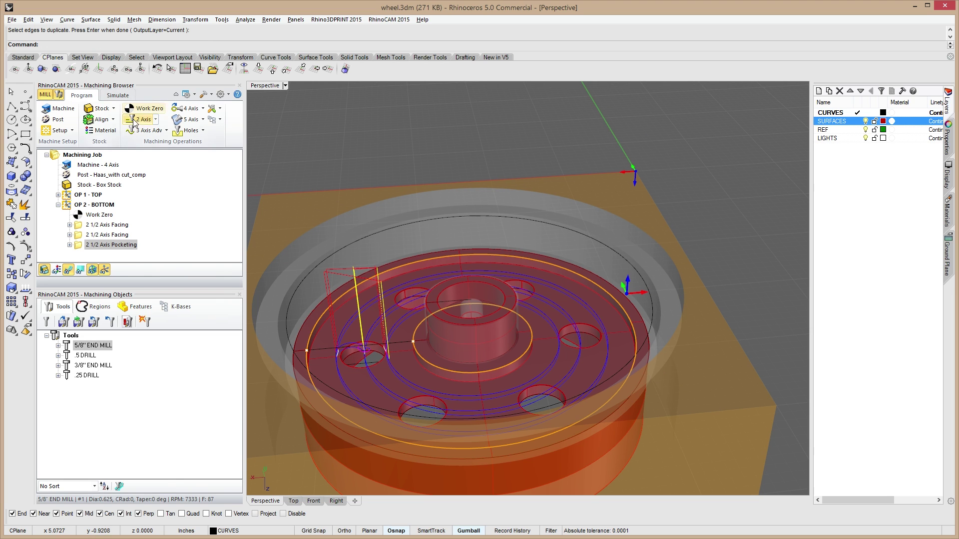
Create a 2 1/2 Axis Pocketing operation with the duplicated hub circle as drive region and the 3/8" END MILL as tool.
left_click(155, 120)
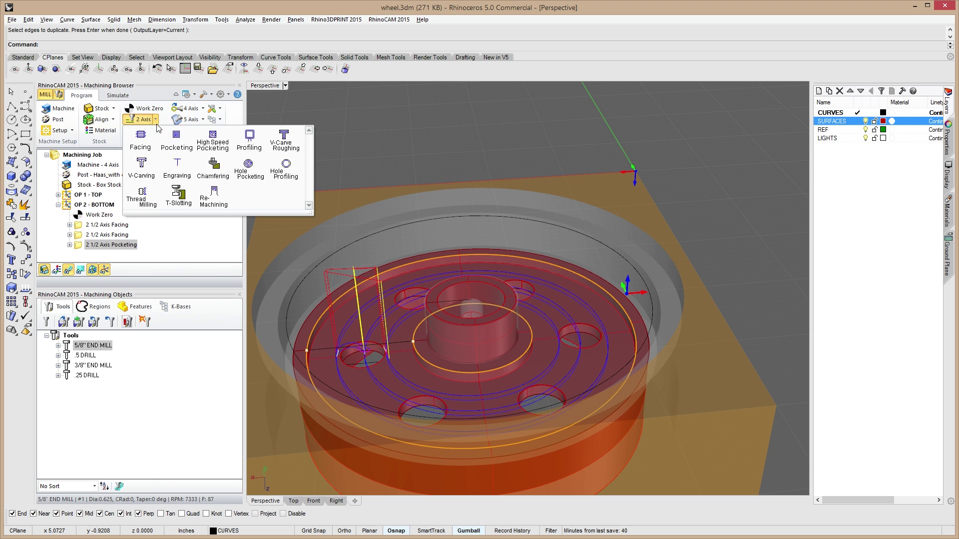
left_click(176, 141)
left_click(57, 253)
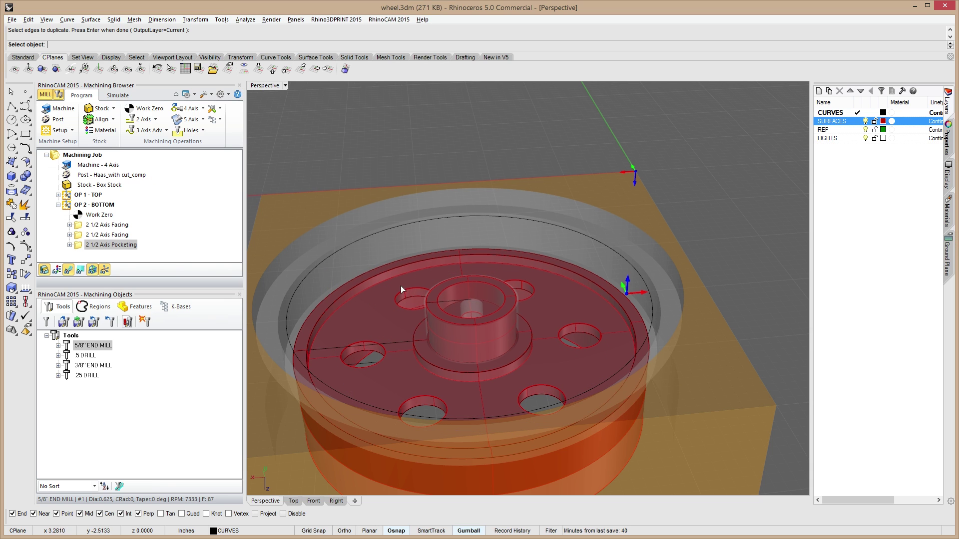
left_click(450, 285)
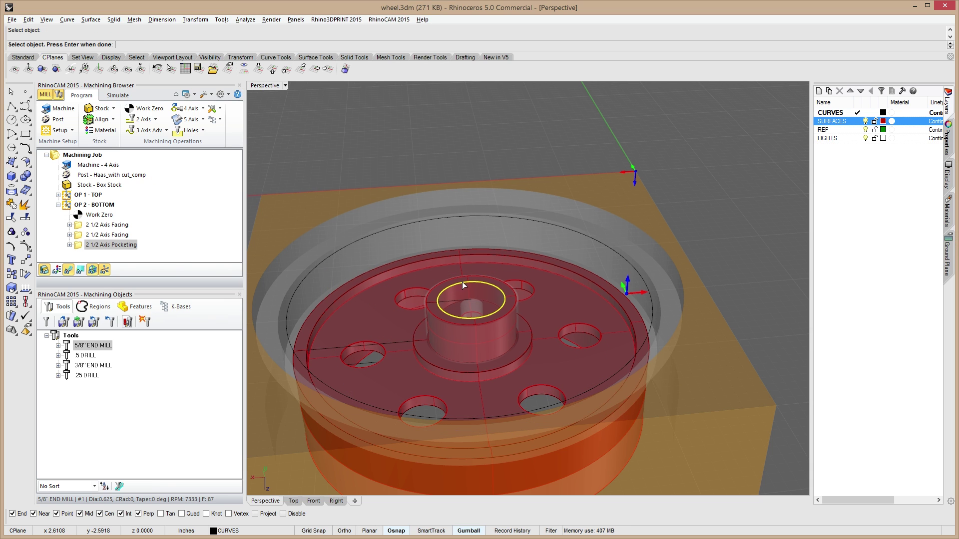
key("Return")
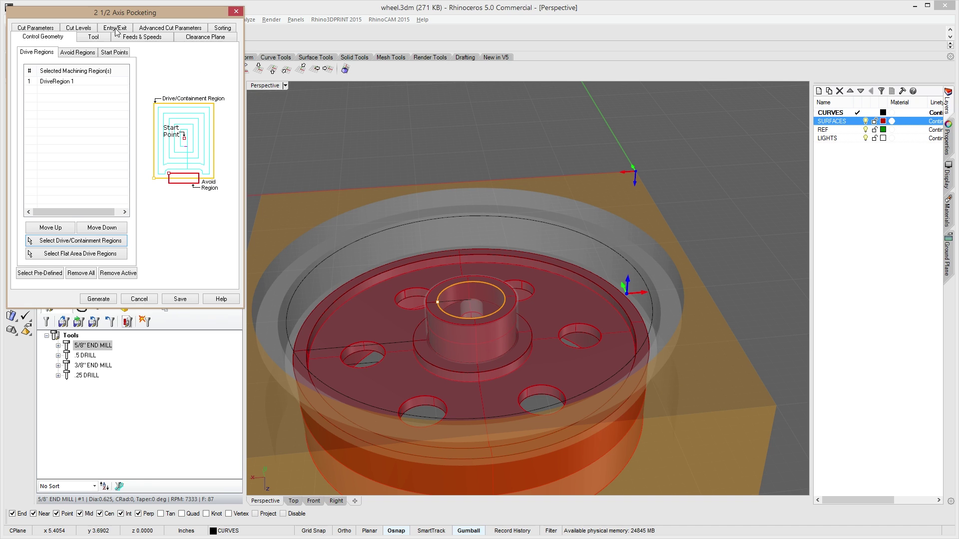
left_click(93, 37)
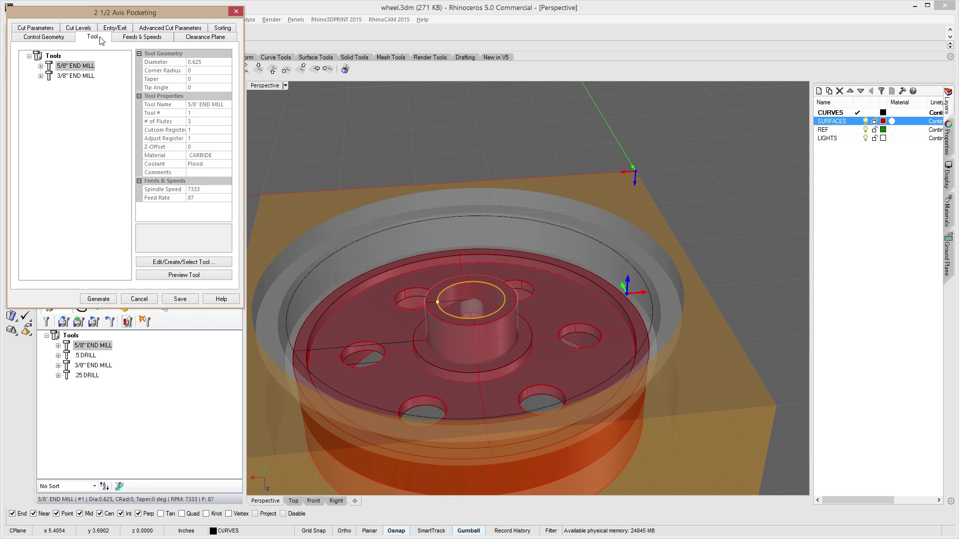
left_click(71, 77)
left_click(131, 37)
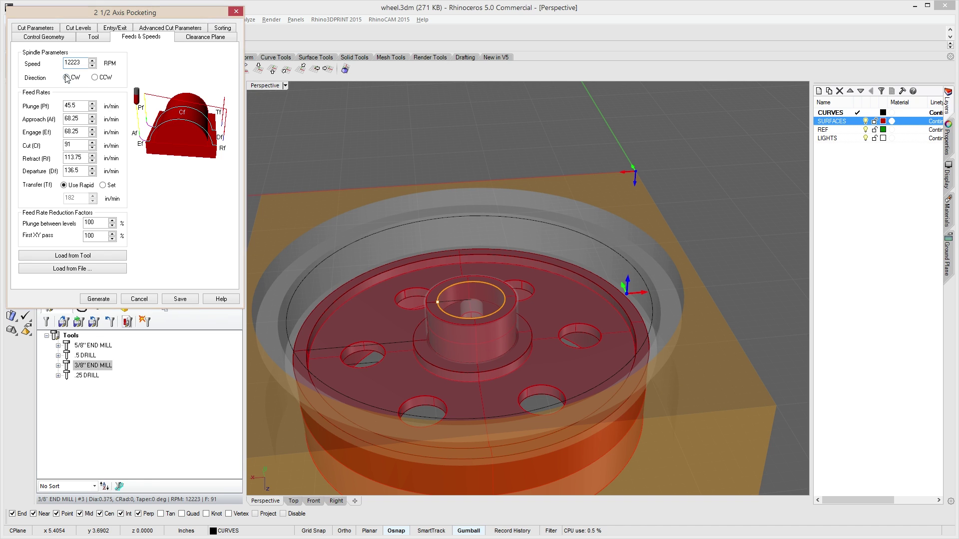
Set the hub pocketing cut parameters to tolerance .001, stock 0 and a stepover of 50% of tool diameter.
left_click(50, 28)
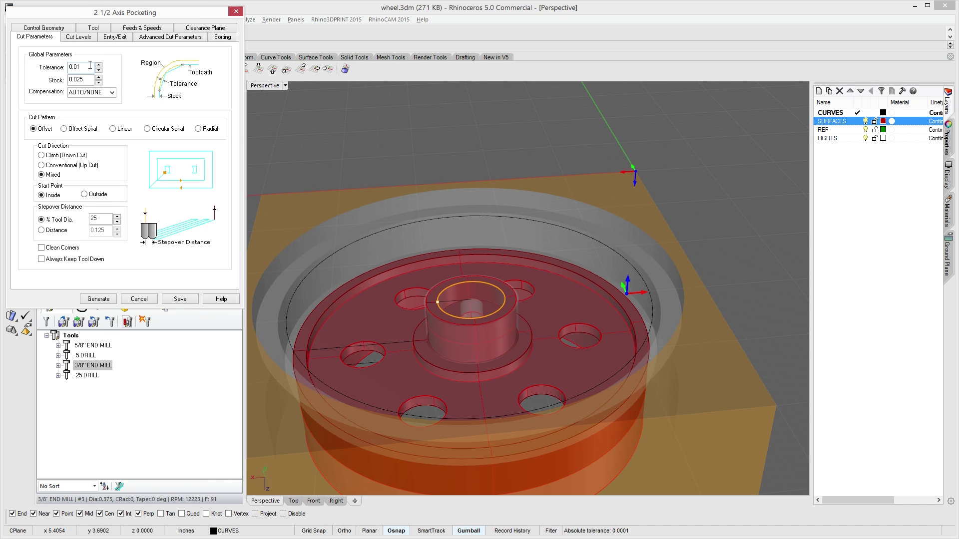
left_click_drag(90, 65, 13, 69)
type(".001")
key("Tab")
key("Tab")
left_click_drag(98, 218, 19, 222)
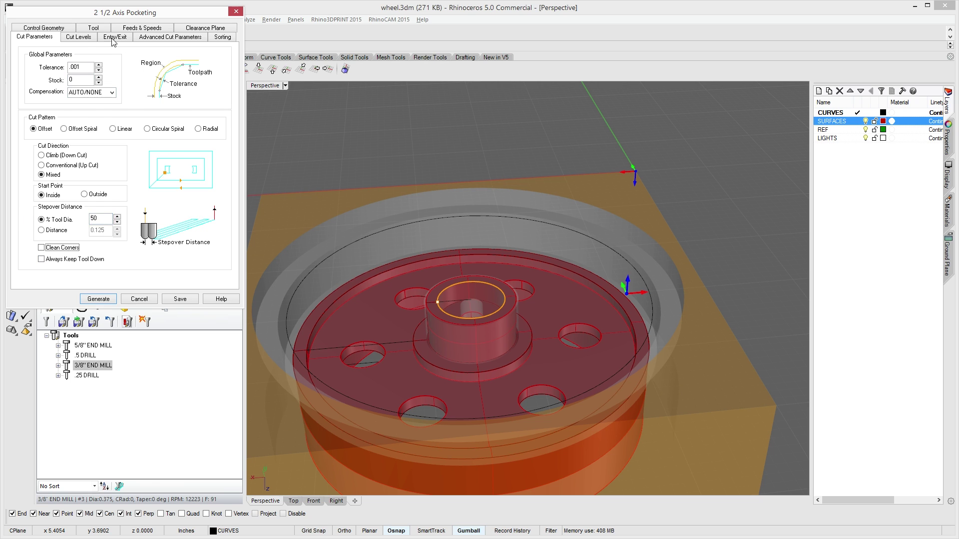
Pick a total cut depth of 0.25 on the model inside the hub and set the rough depth per cut to 0.075.
left_click(67, 38)
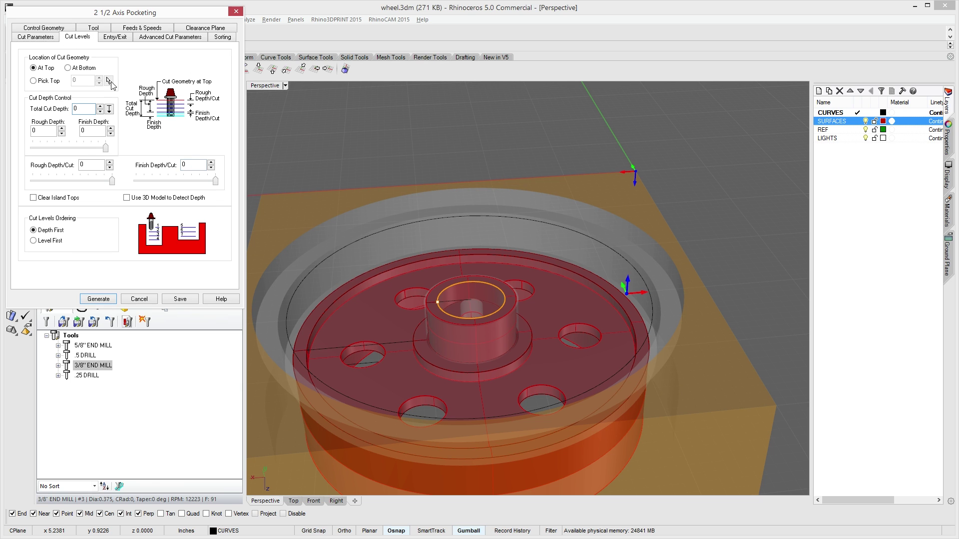
left_click(108, 109)
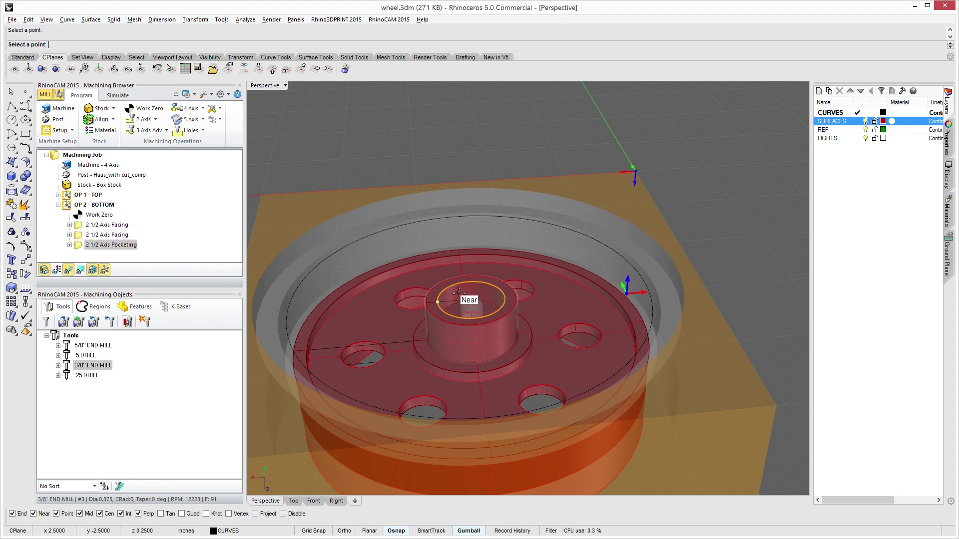
right_click_drag(463, 306, 503, 364)
left_click(478, 336)
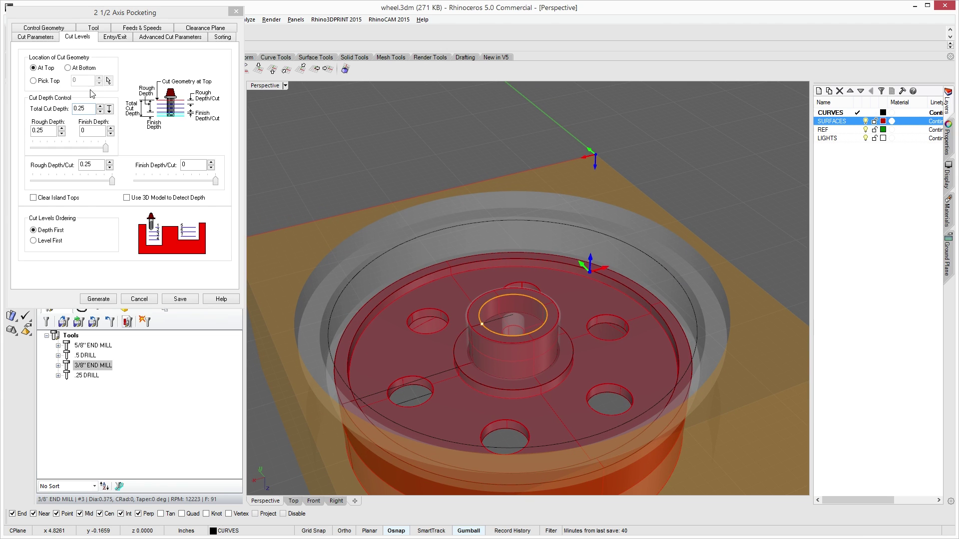
left_click(70, 184)
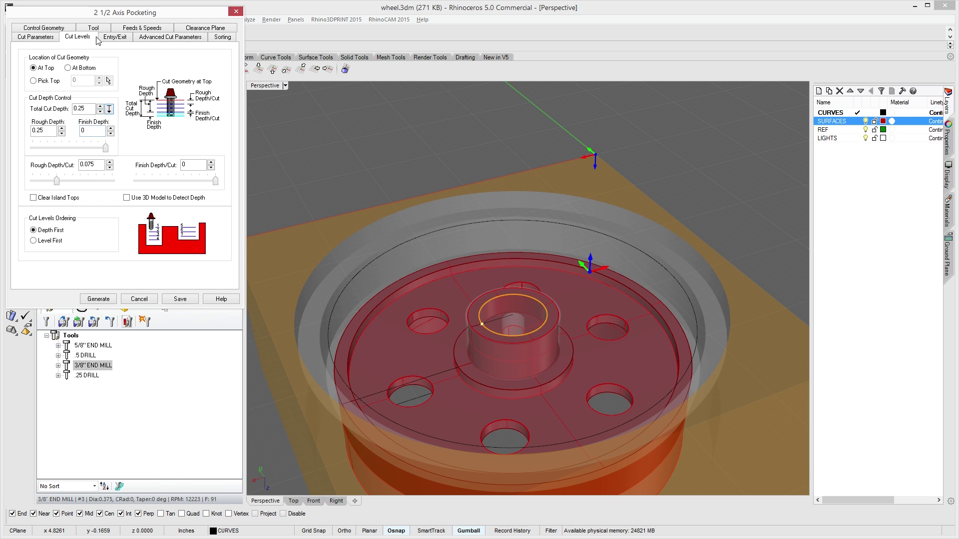
Use a helix engage motion and enable arc fitting with a .002 fitting tolerance plus smooth cut connections.
left_click(116, 38)
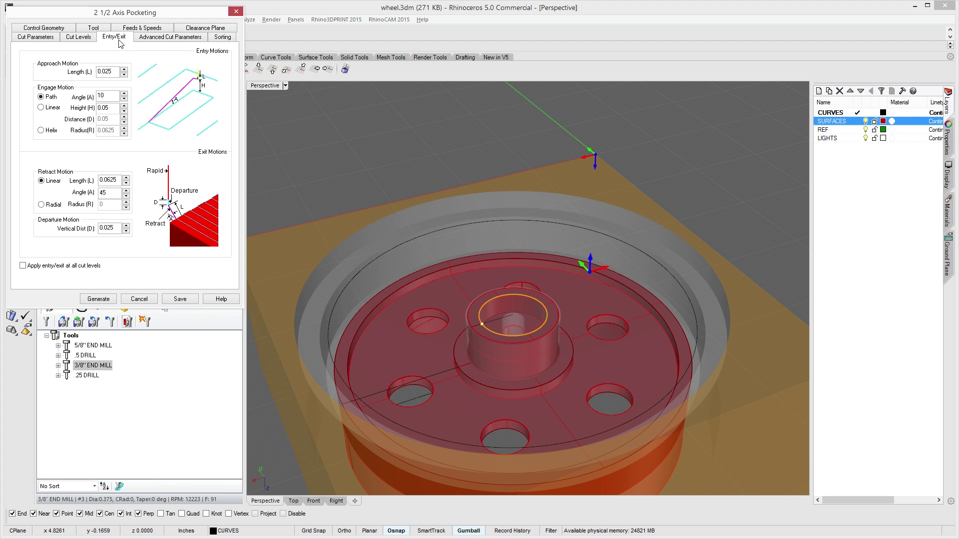
left_click(41, 130)
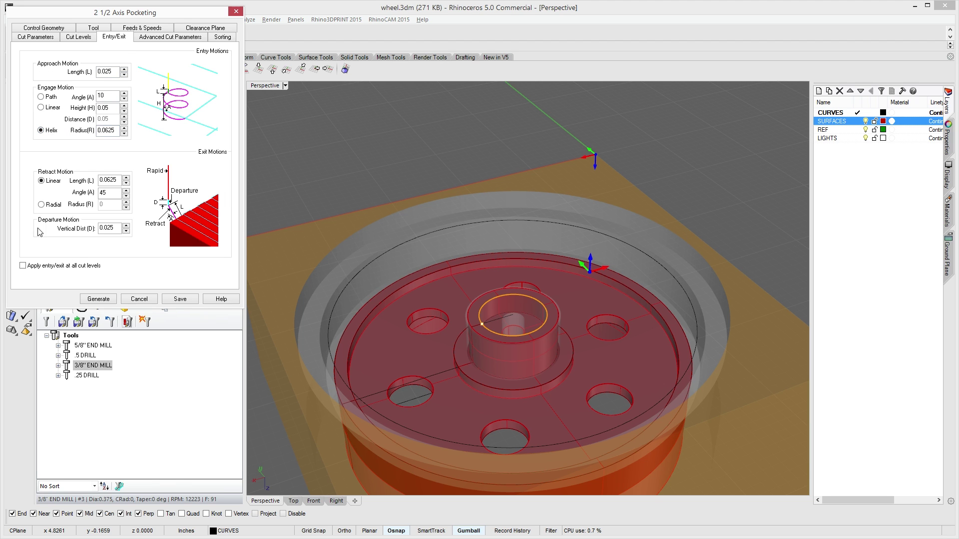
left_click(157, 38)
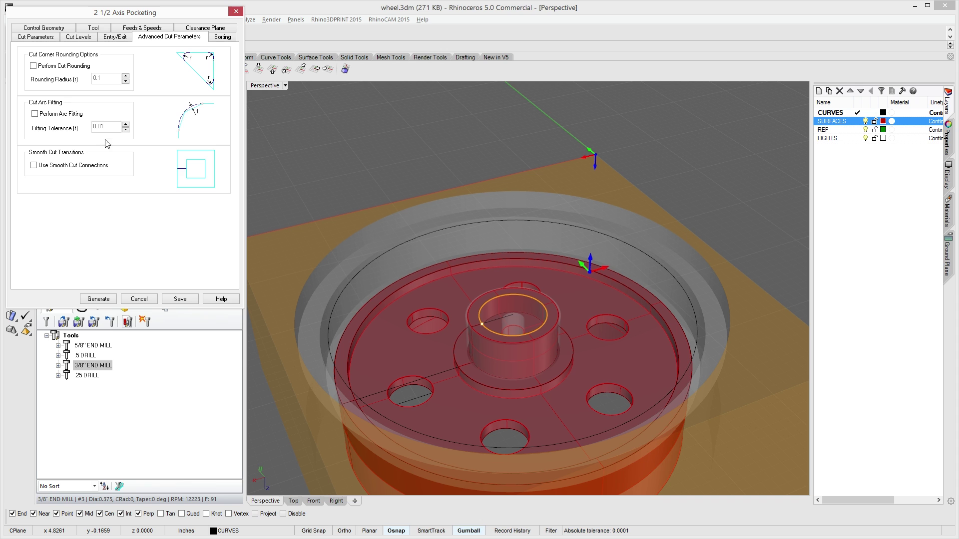
left_click(35, 113)
type(".002")
key("Tab")
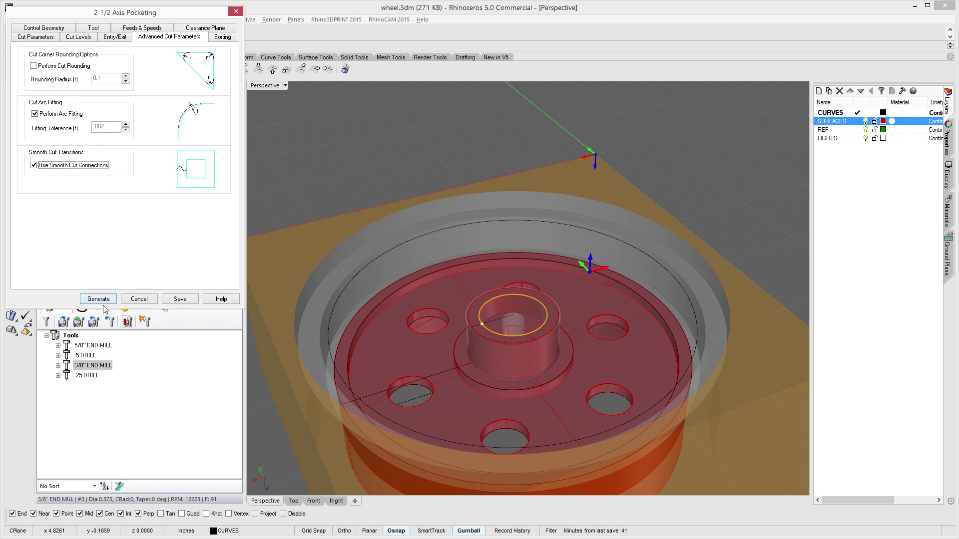
Generate the hub pocketing toolpath and simulate its material removal.
left_click(101, 301)
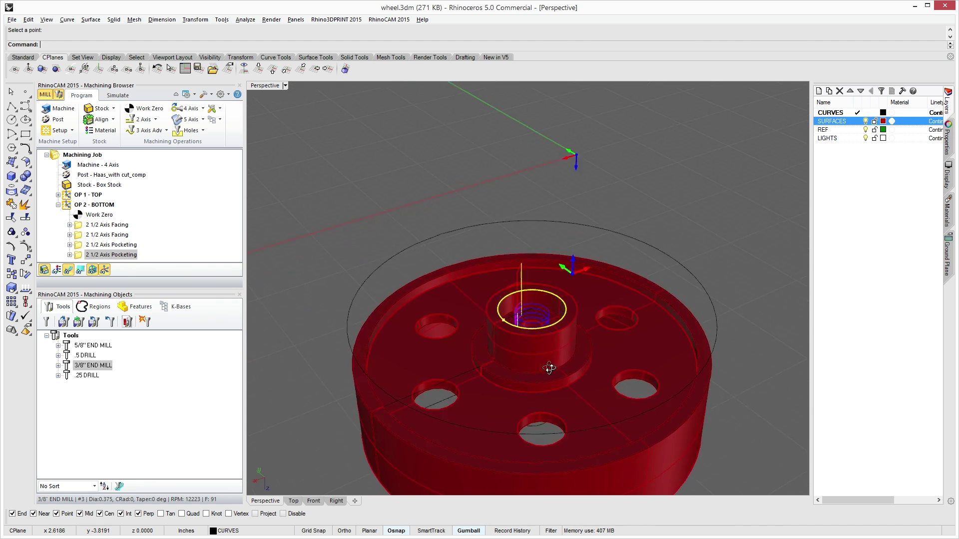
right_click_drag(549, 369, 572, 377)
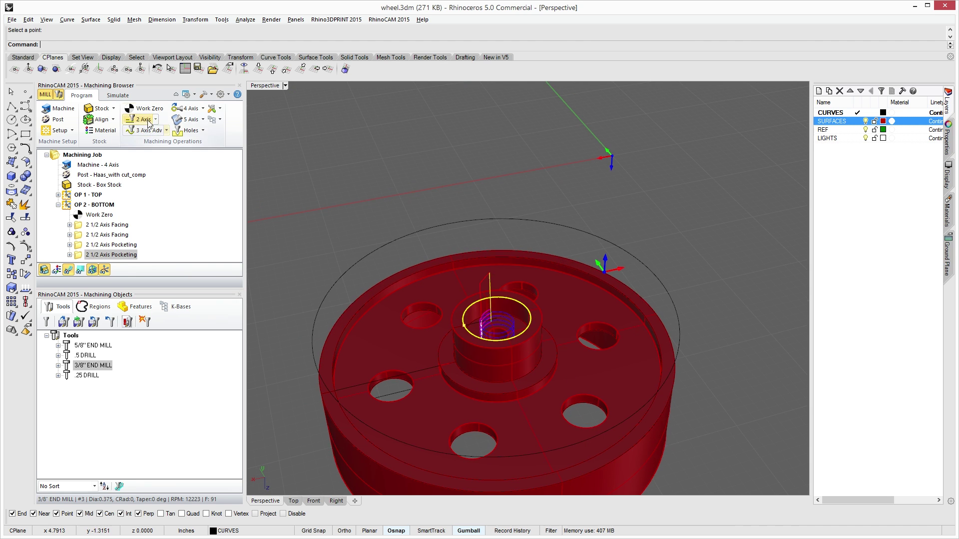
left_click(118, 95)
left_click(121, 120)
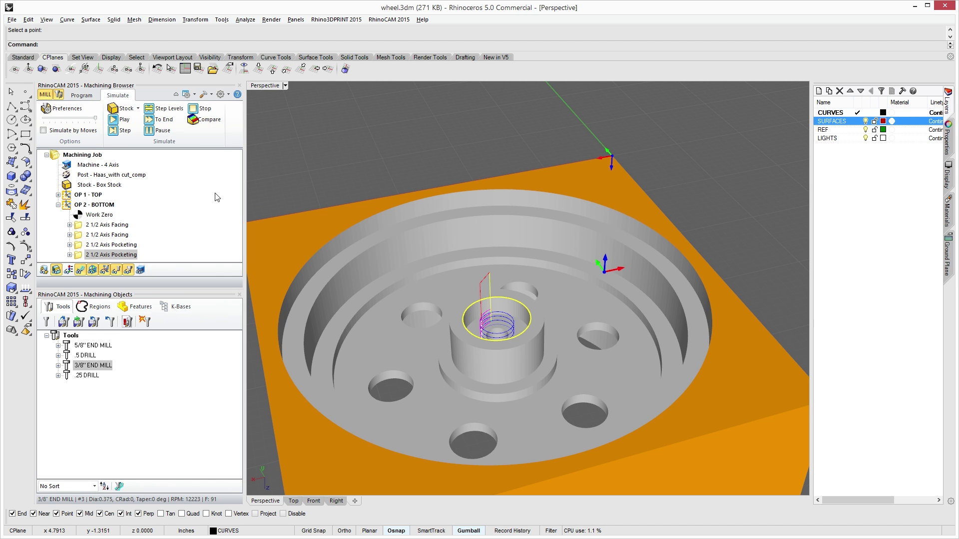
right_click_drag(398, 269, 452, 280)
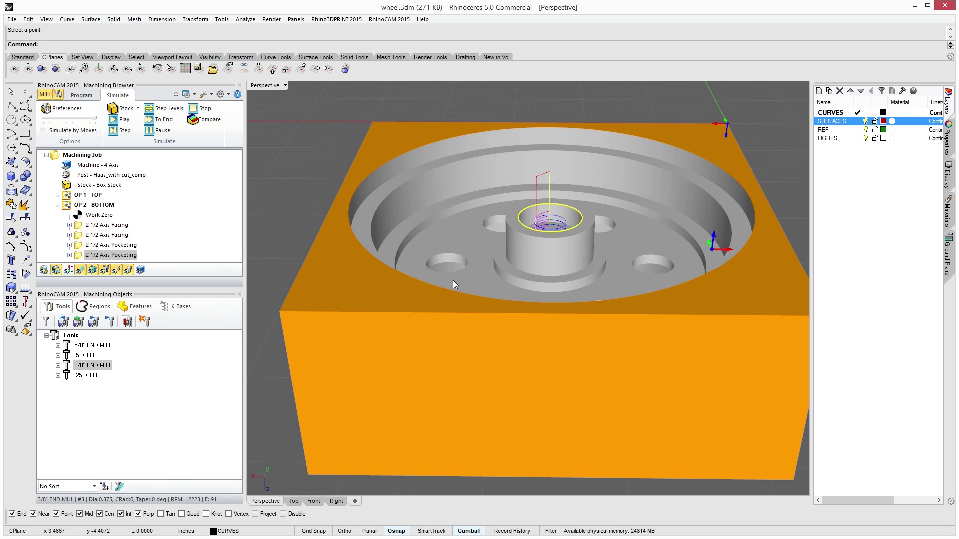
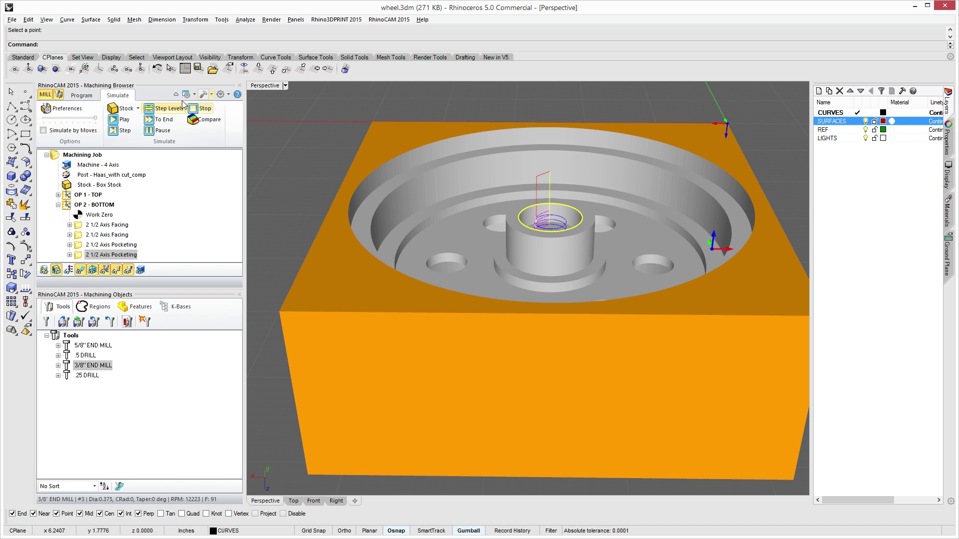
Return to operation programming and measure the height of the wheel's outer wall from its lower edge to its upper edge.
left_click(79, 97)
right_click_drag(392, 327, 370, 245)
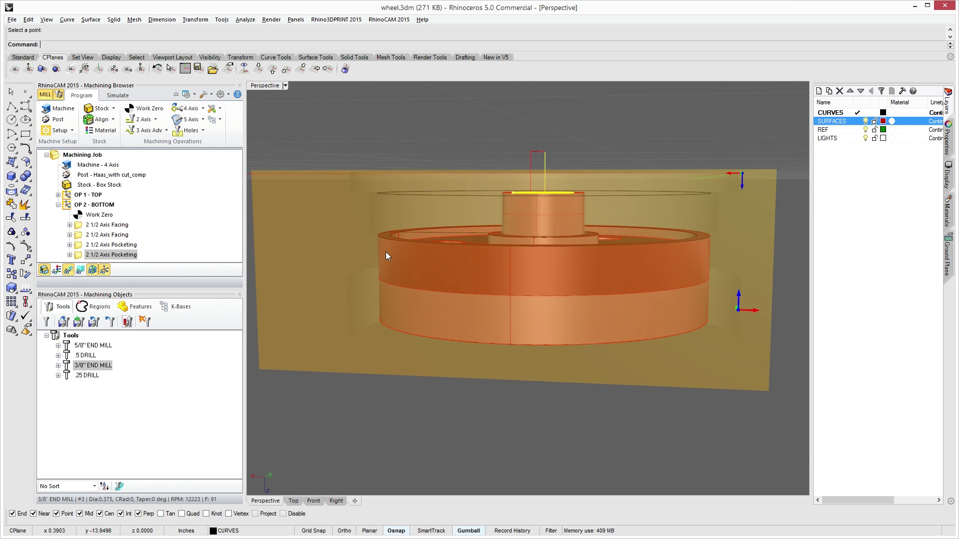
mouse_move(424, 271)
right_mouse_down()
mouse_move(484, 270)
mouse_move(410, 268)
mouse_move(375, 286)
mouse_move(412, 254)
mouse_move(412, 263)
right_mouse_up()
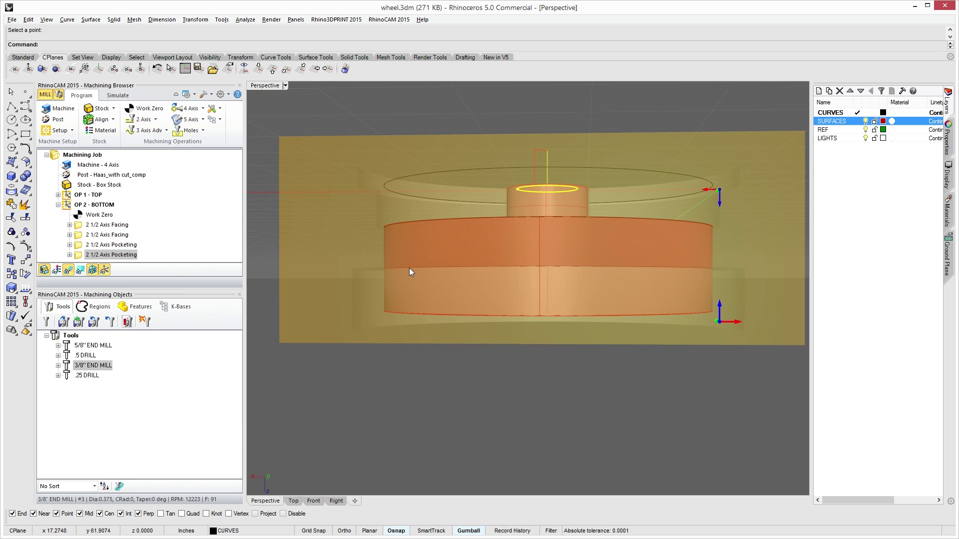
right_click_drag(426, 255, 392, 259)
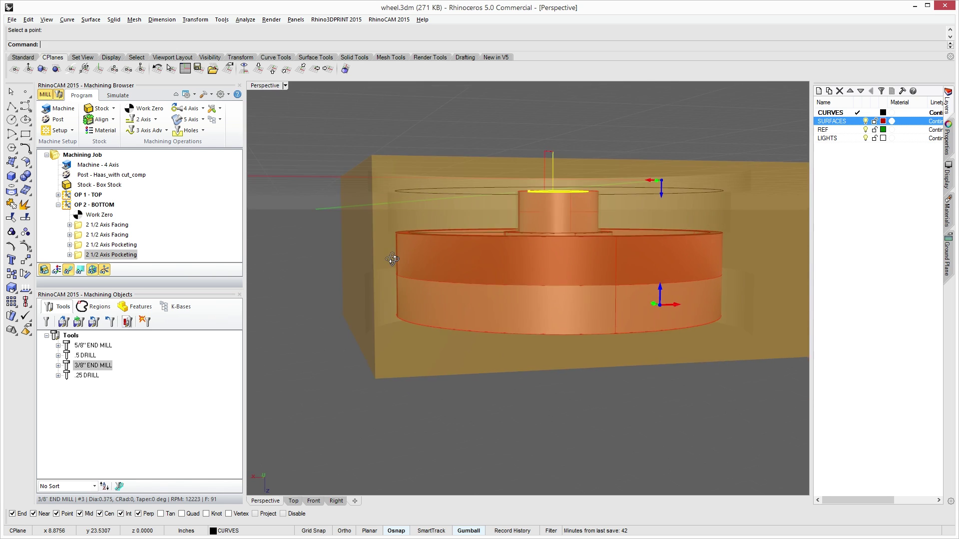
left_click(245, 19)
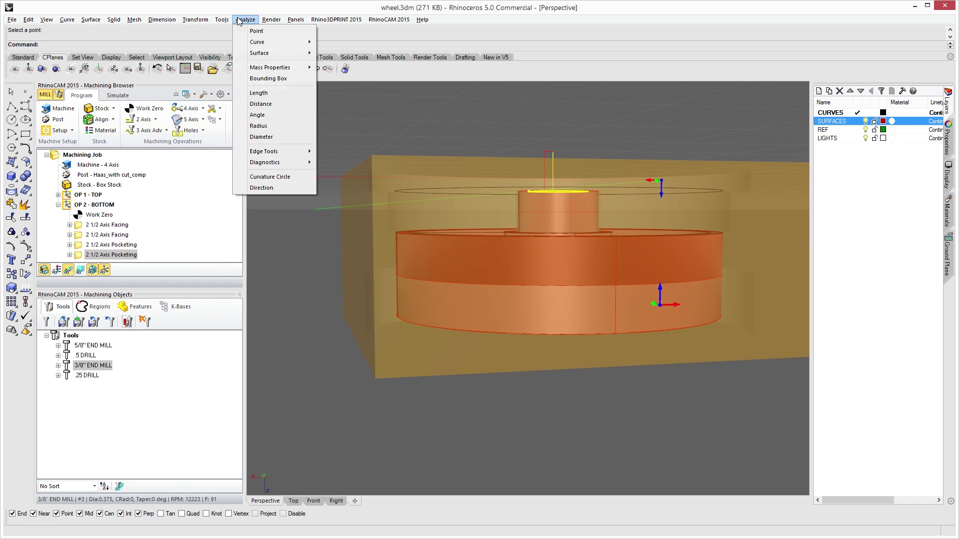
left_click(280, 104)
left_click(455, 330)
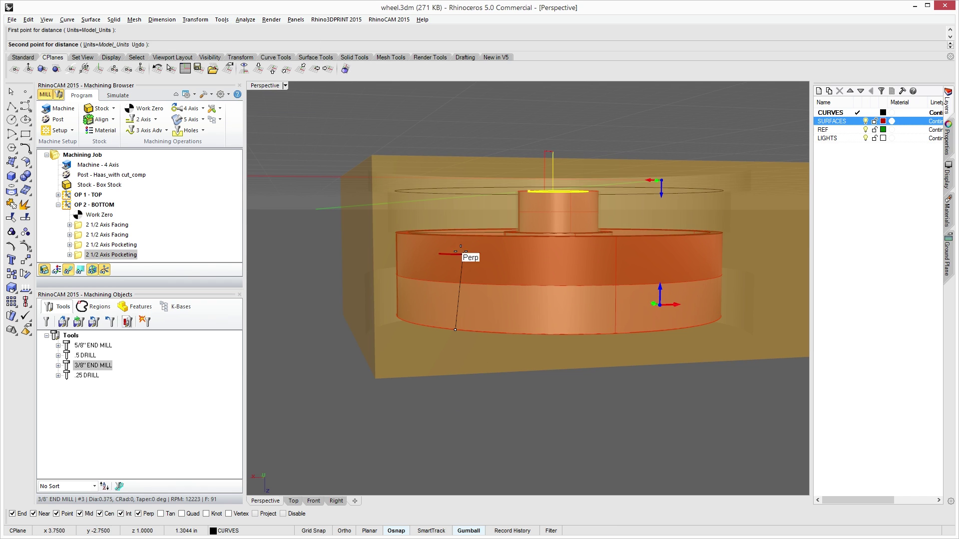
left_click(448, 235)
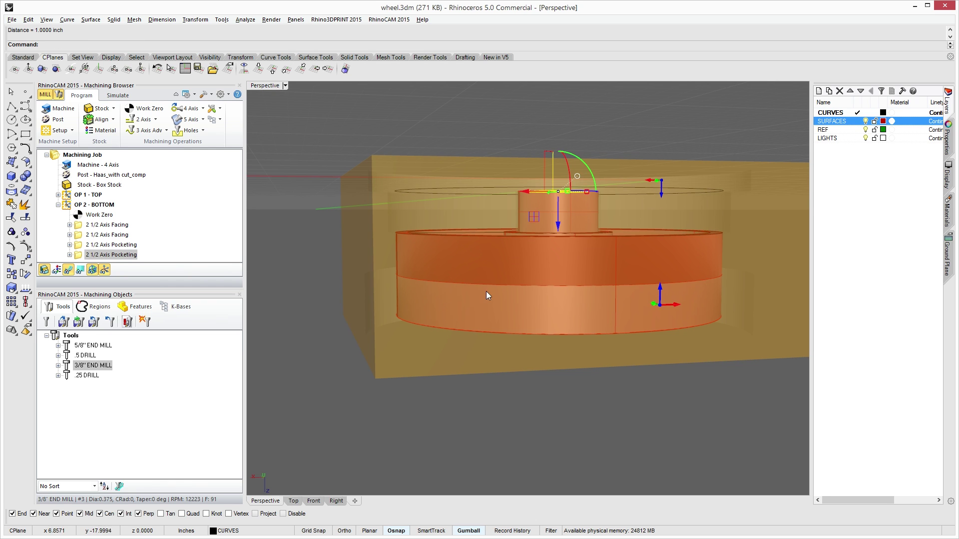
Measure the distance from the centre of the hub's base circle up to the hub's top.
key("Return")
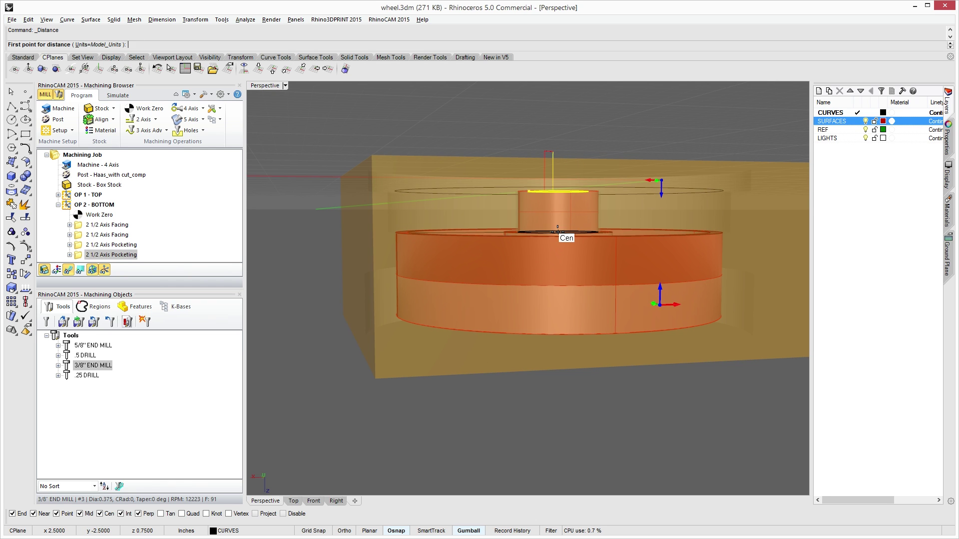
left_click(558, 231)
right_click_drag(558, 231, 560, 245)
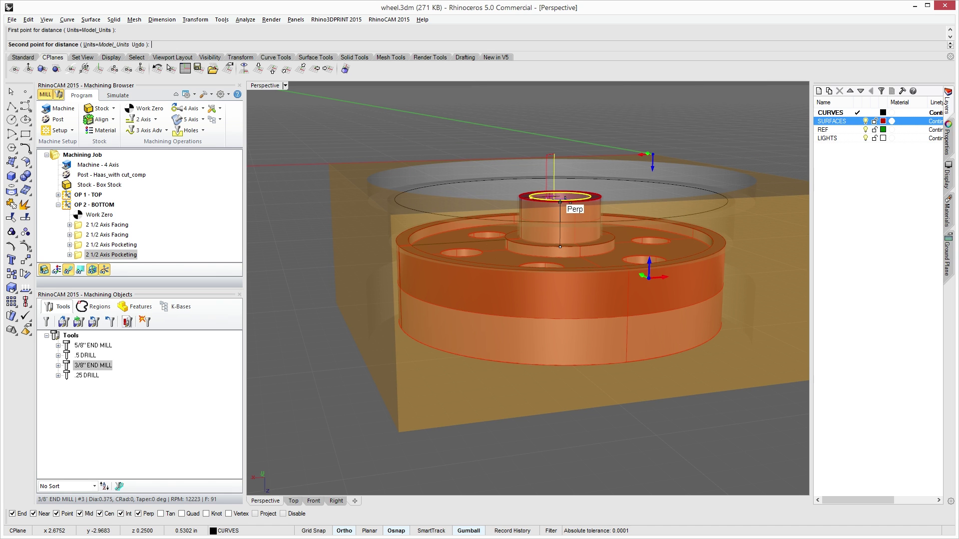
left_click(560, 202)
right_click_drag(586, 250, 561, 319)
right_click_drag(632, 342, 633, 265)
right_click_drag(474, 300, 661, 247)
right_click_drag(382, 262, 388, 303)
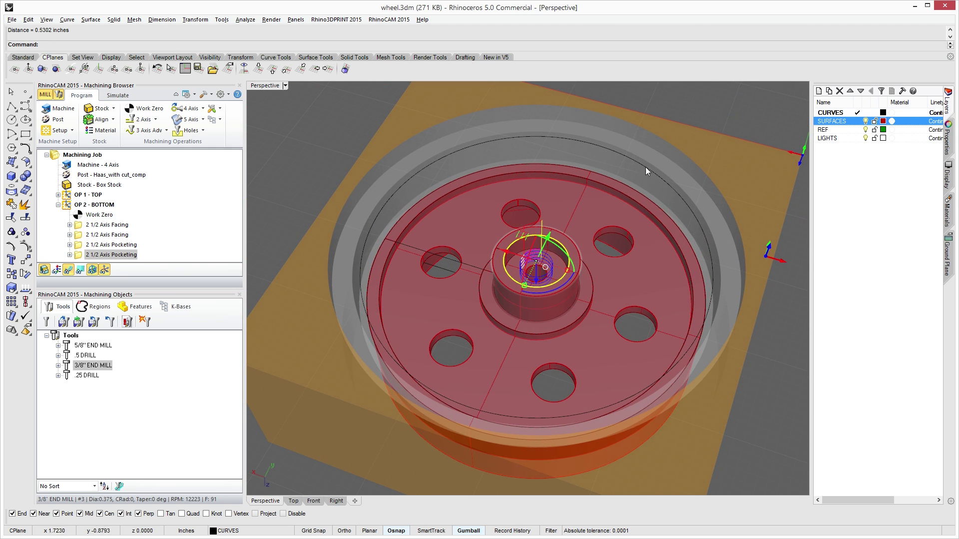
right_click_drag(402, 382, 499, 376)
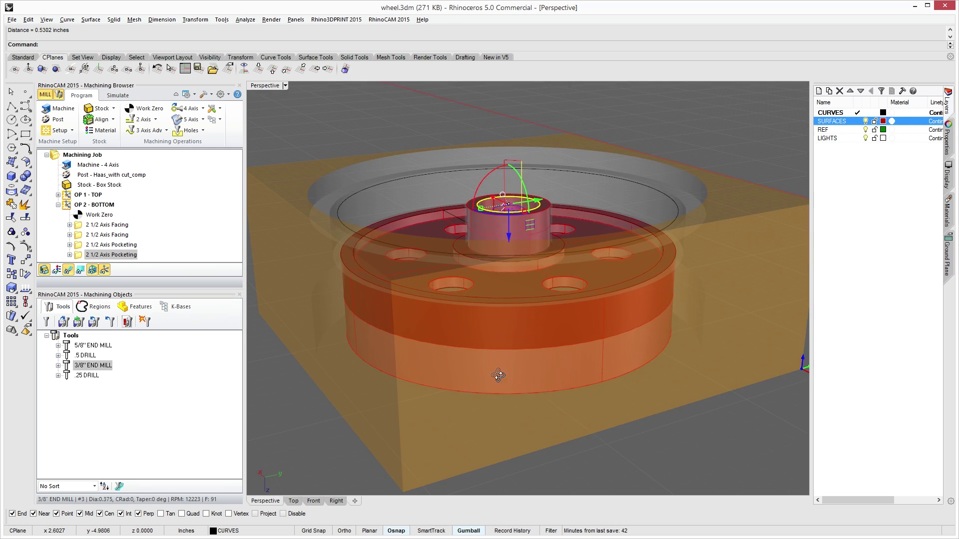
right_click_drag(407, 349, 532, 377)
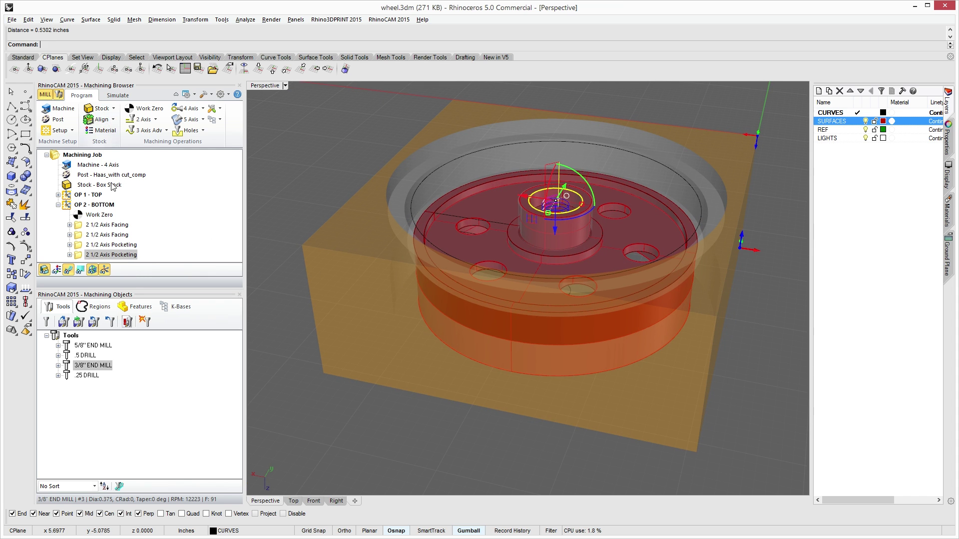
Start a 2 1/2 Axis Profiling operation with the curve around the wheel's outer rim as its drive region.
left_click(206, 242)
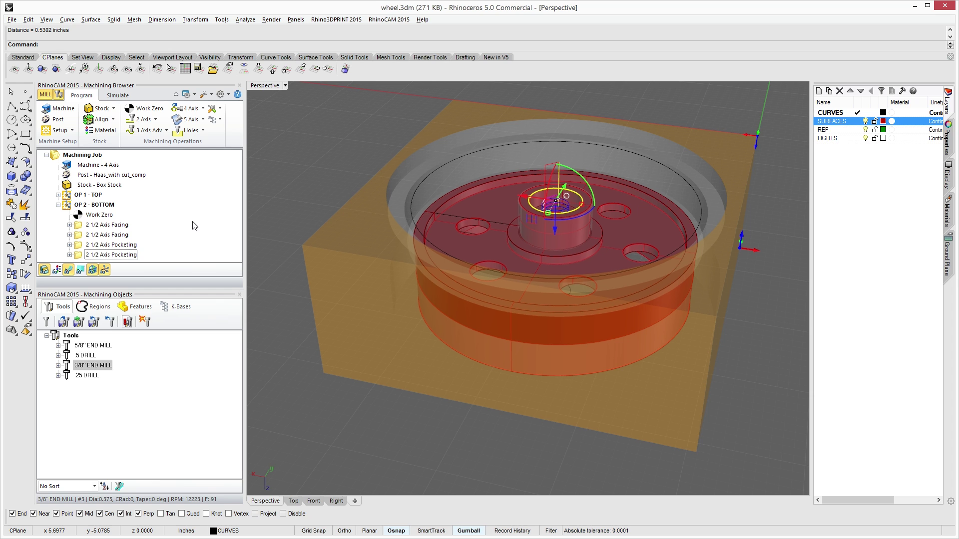
left_click(157, 121)
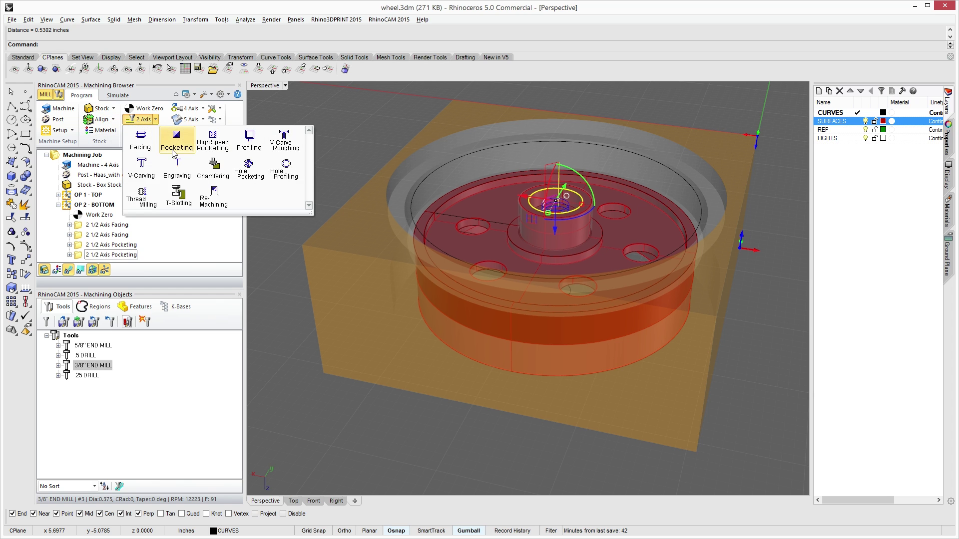
left_click(248, 142)
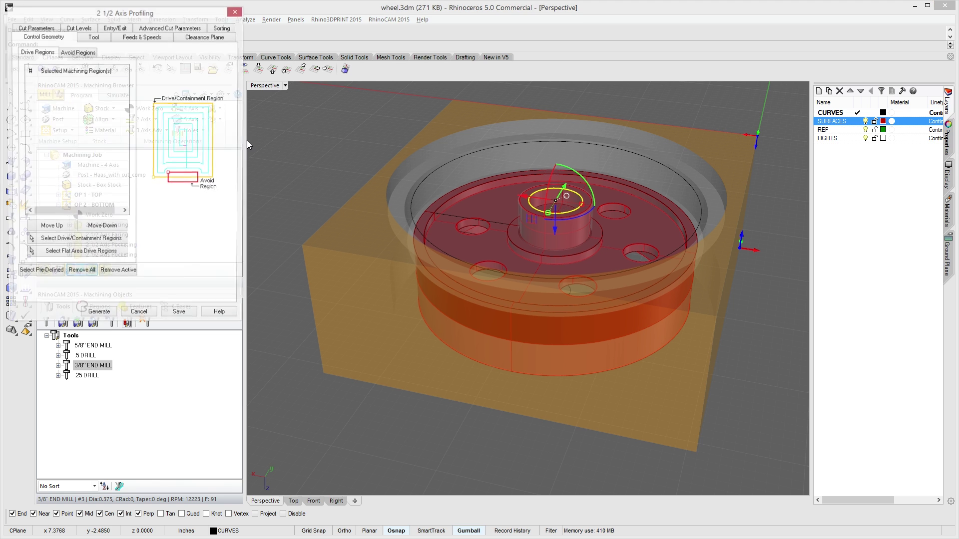
left_click(60, 250)
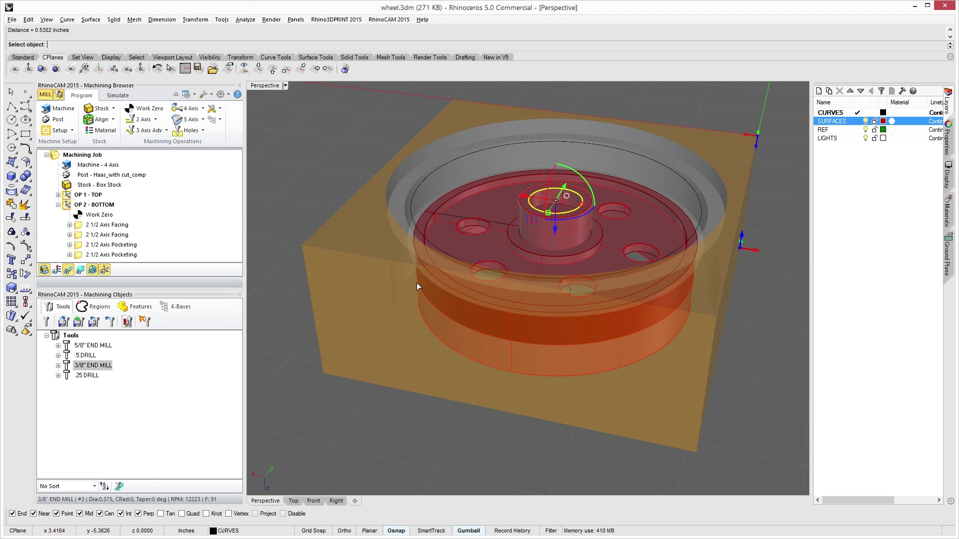
right_click_drag(418, 278, 439, 276)
left_click(435, 281)
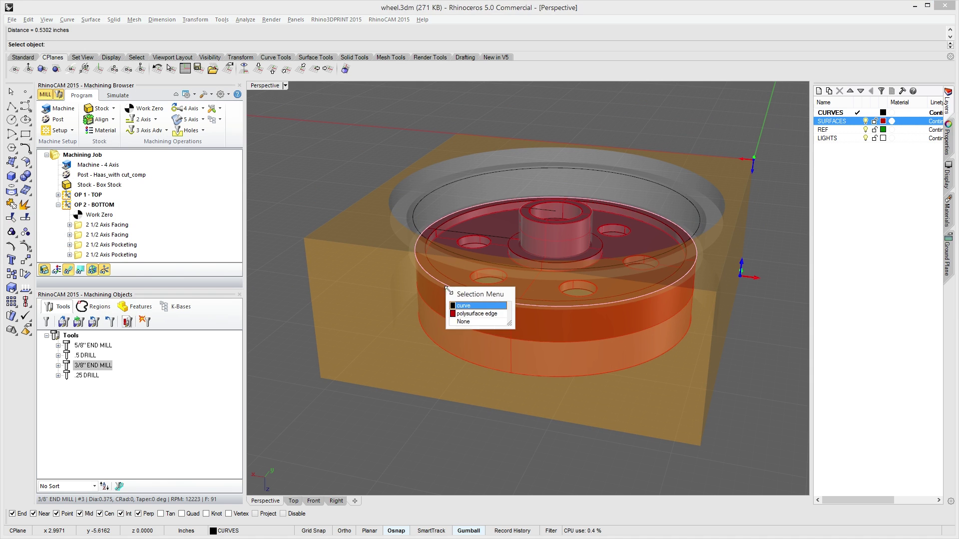
left_click(462, 306)
right_click_drag(432, 296, 393, 319)
right_click(342, 161)
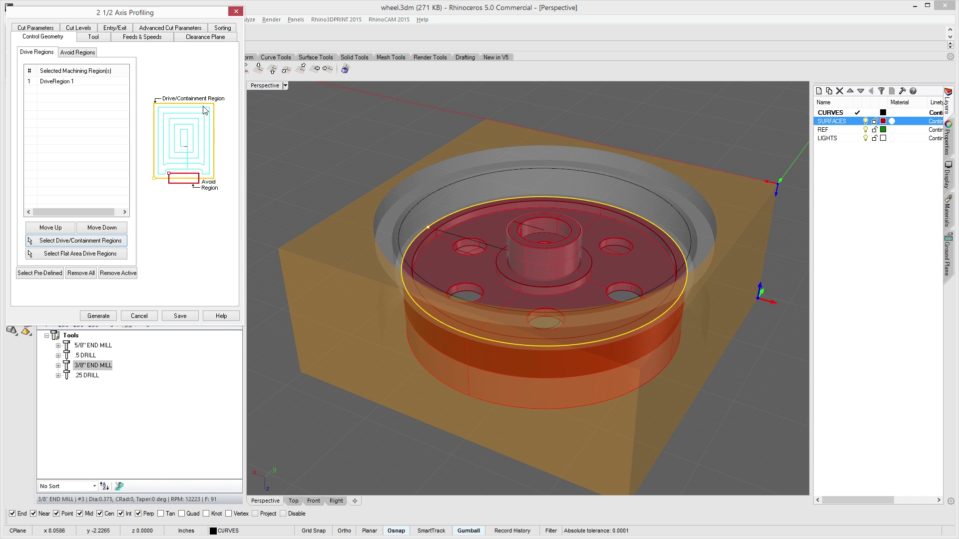
Edit the 3/8" end mill definition with the name 3/8" LONG END MILL, tool length 4 and flute length 2.
left_click(94, 37)
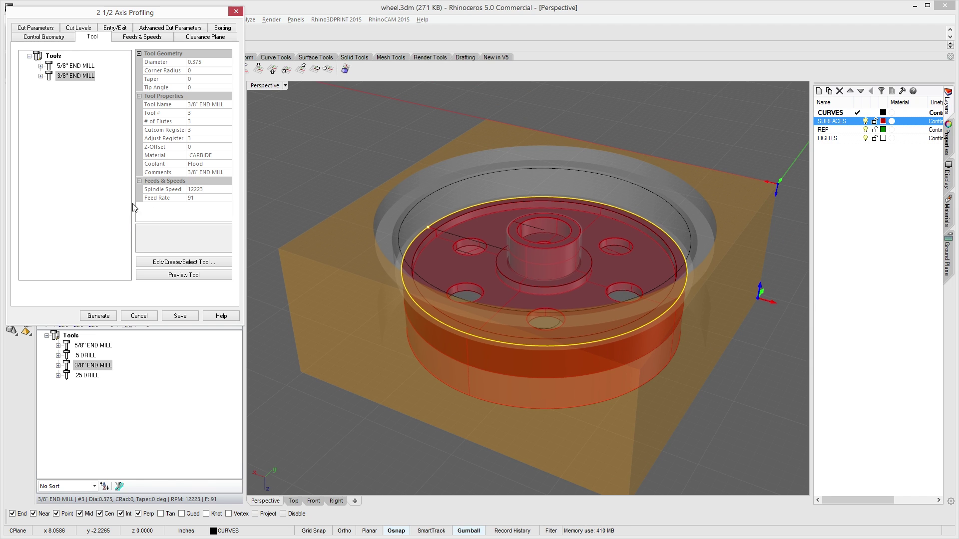
left_click(169, 262)
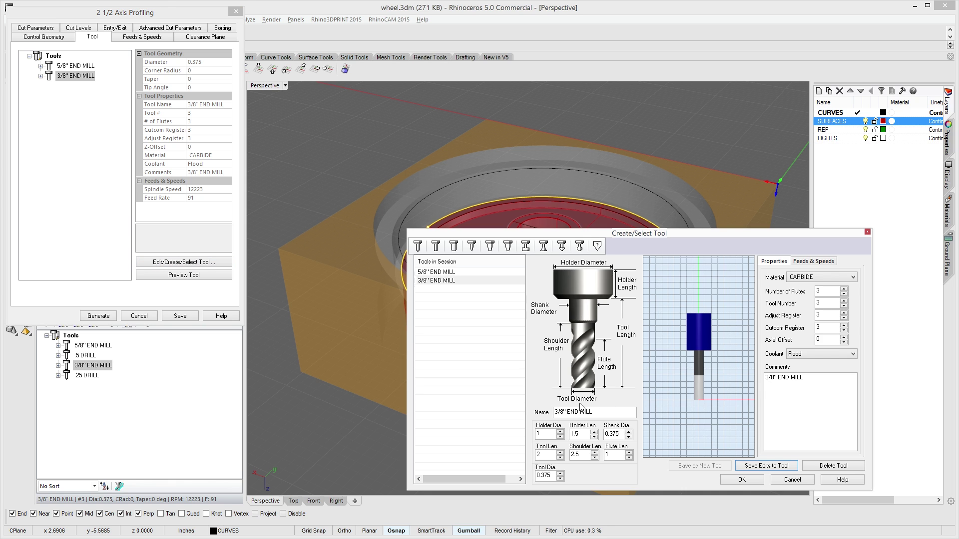
left_click(563, 413)
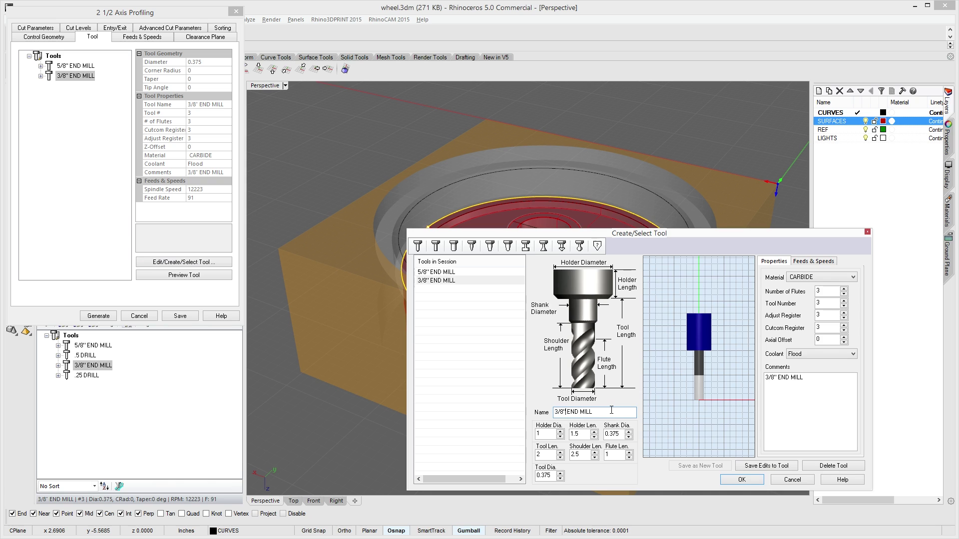
type("LO")
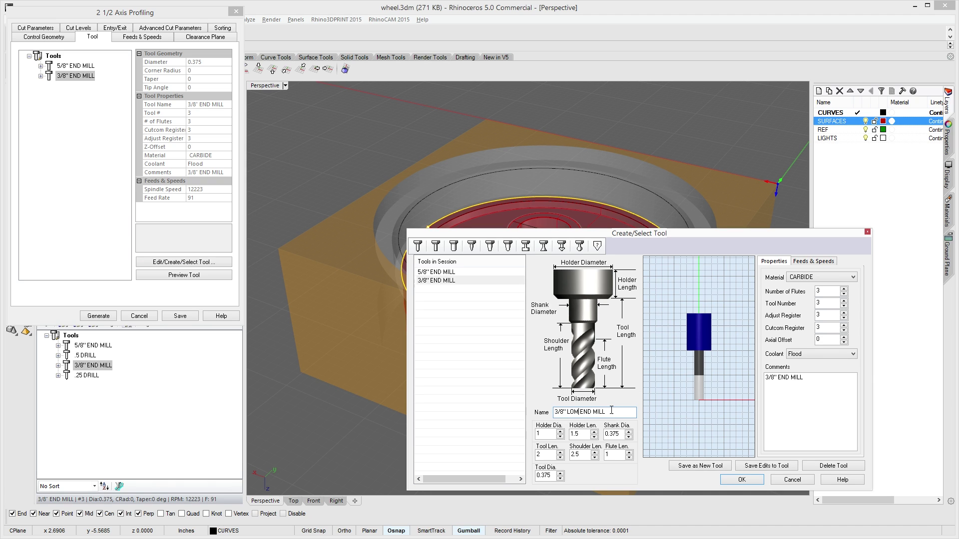
type("NG")
left_click(547, 455)
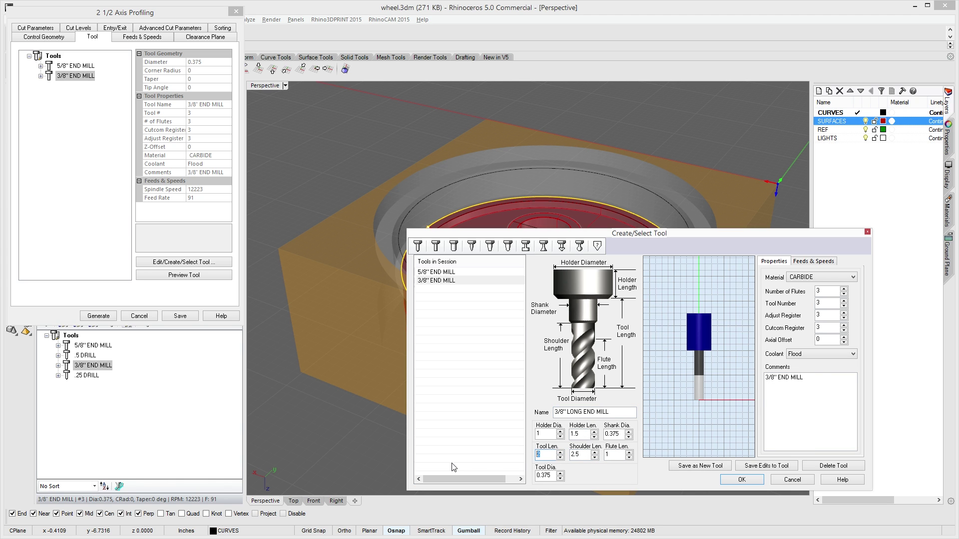
type("4")
key("Tab")
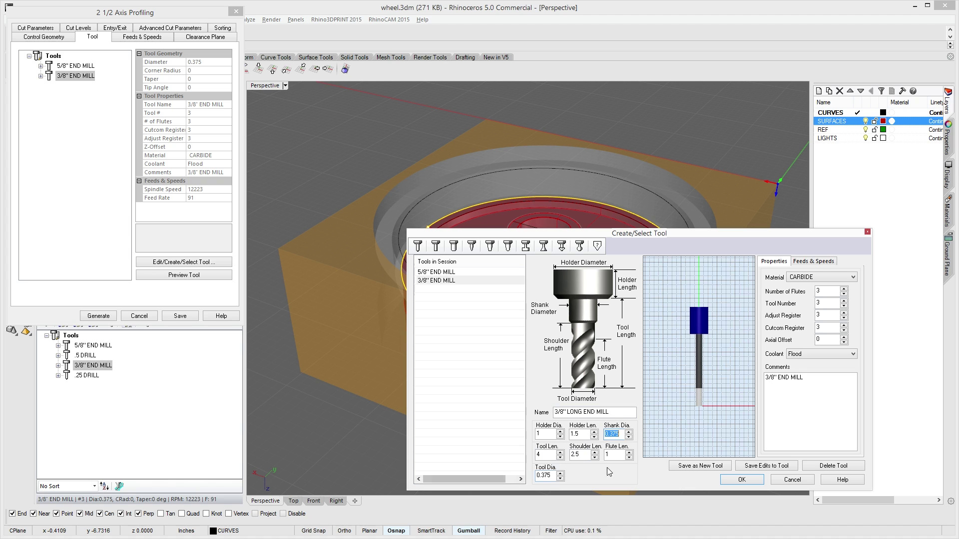
key("Tab")
type("2")
key("Tab")
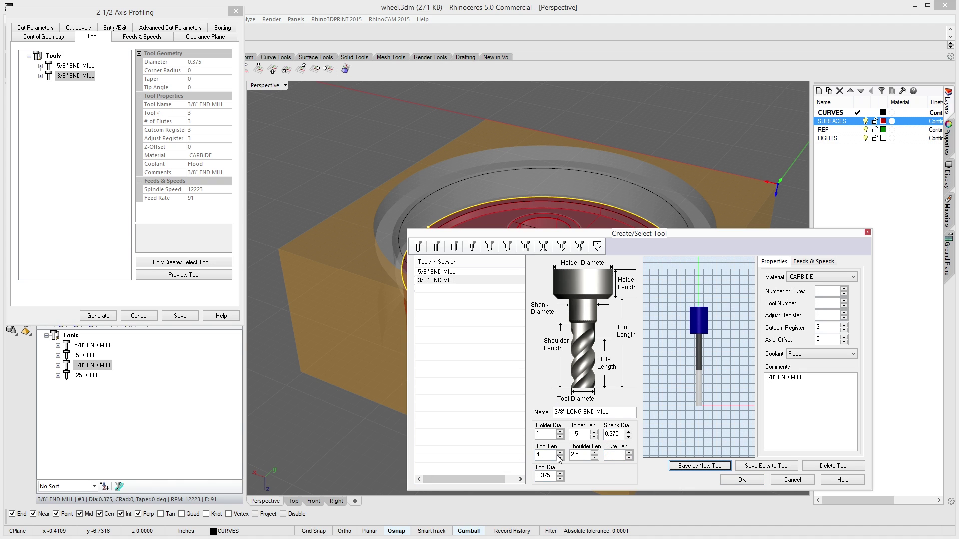
Change the tool comment to 3/8" LONG END MILL, save it as a new tool with a non-repeated number, and select it for profiling.
left_click(778, 380)
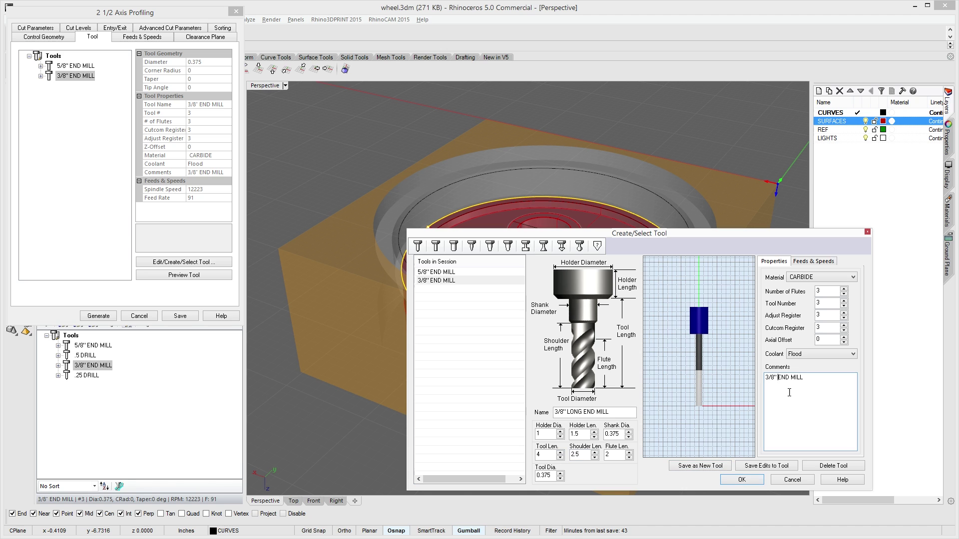
type("LONG")
left_click(708, 469)
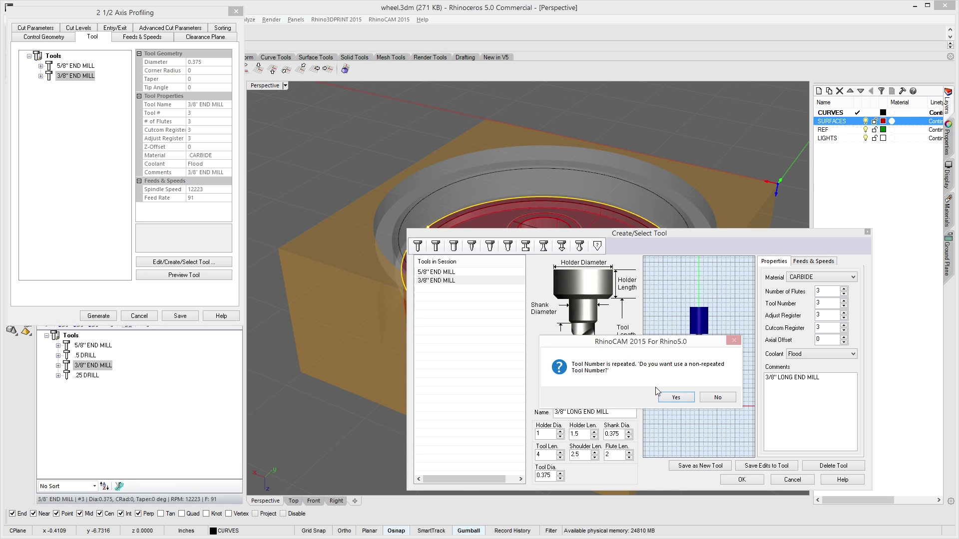
left_click(675, 398)
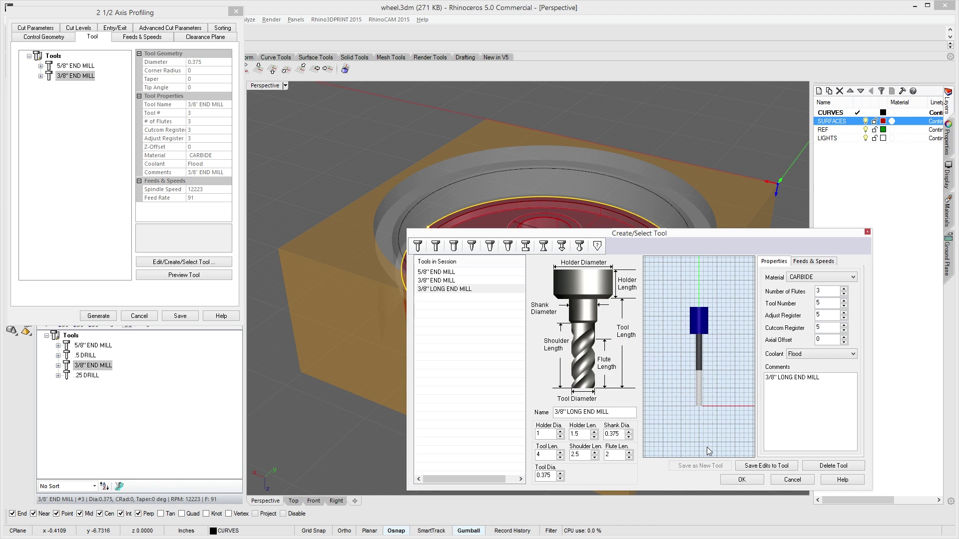
left_click(741, 479)
left_click(75, 85)
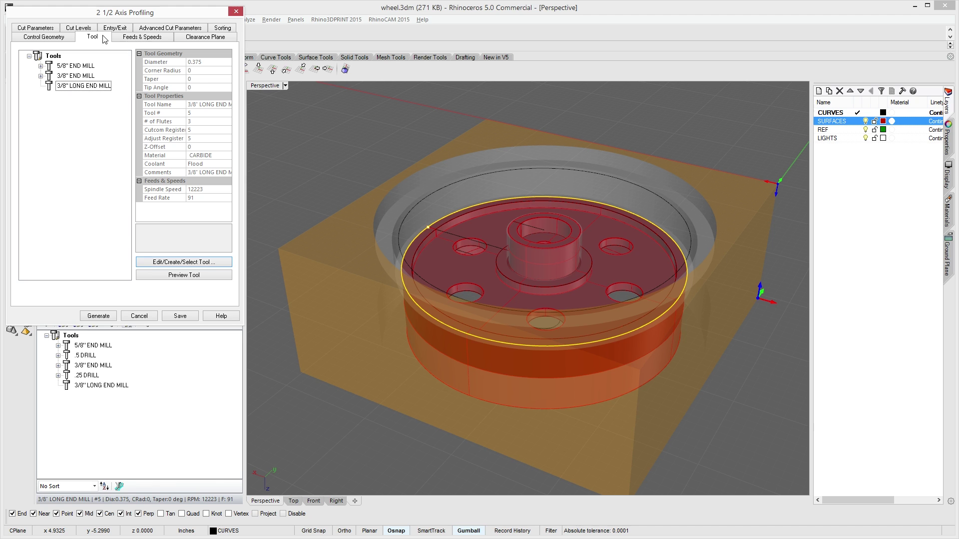
Set the profiling operation's total cut depth to .55, keeping the cut geometry at top.
left_click(89, 29)
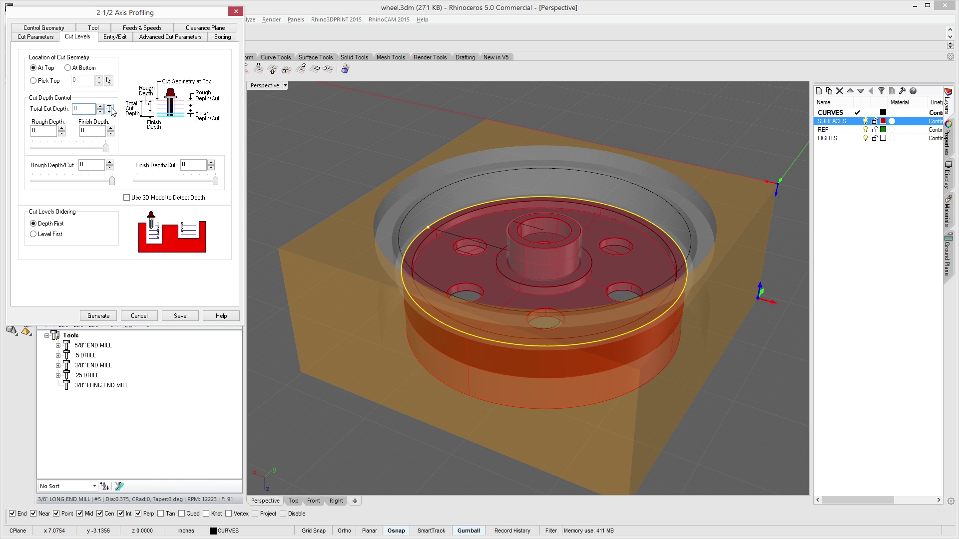
right_click_drag(299, 295, 334, 319)
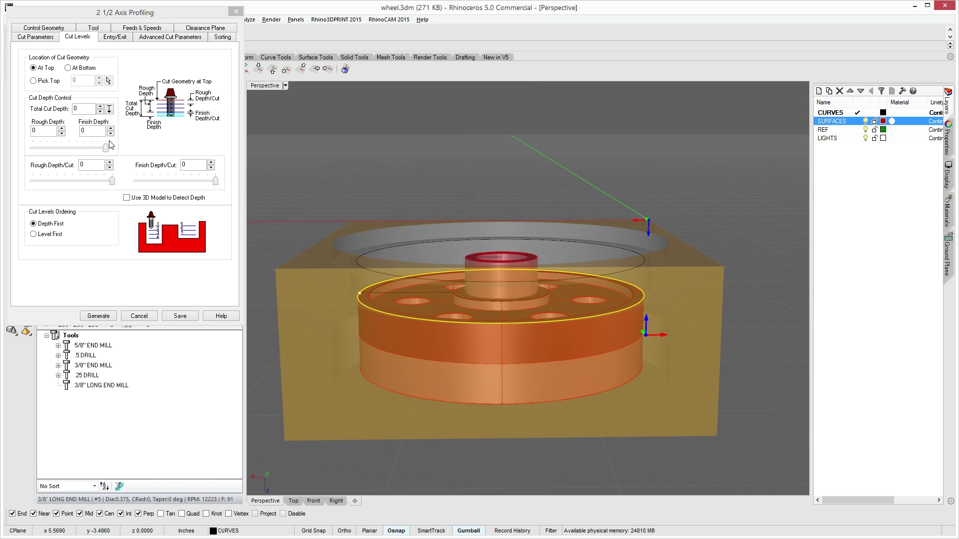
left_click(84, 108)
left_click_drag(85, 108, 58, 109)
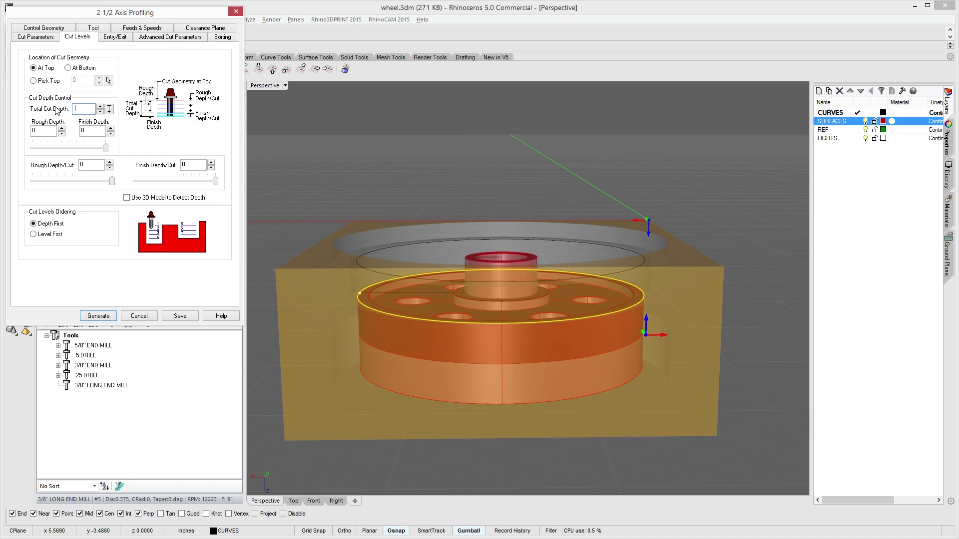
type(".55")
key("Tab")
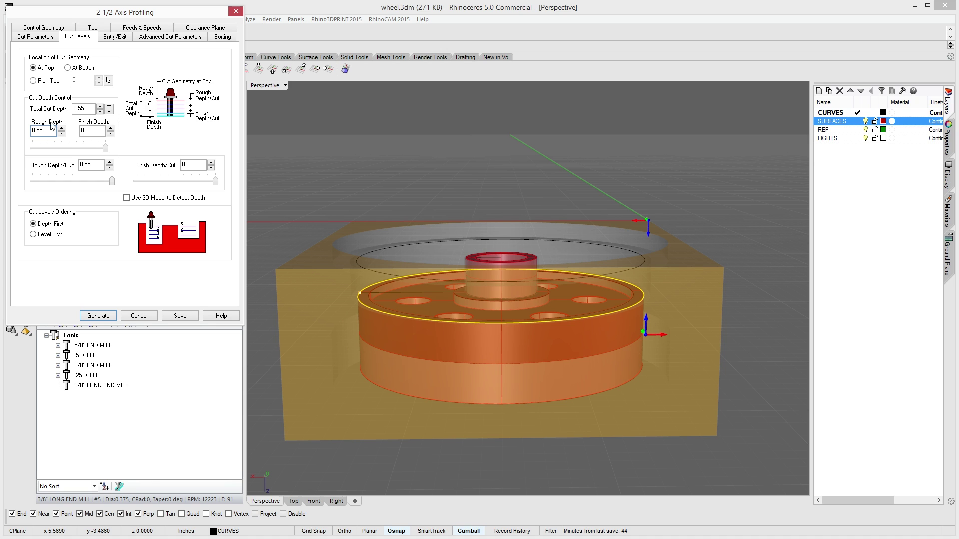
Set the finish depth of the profiling cut to .010.
left_click(99, 147)
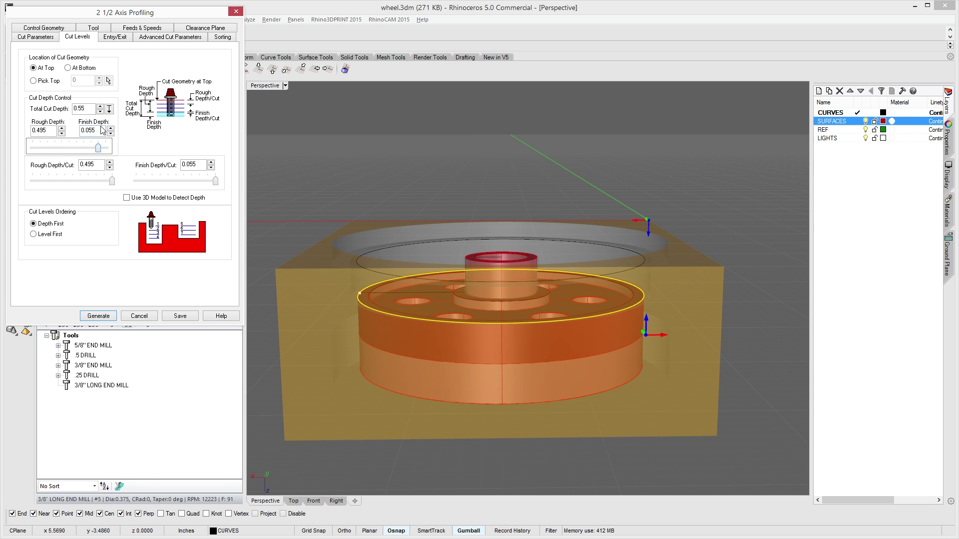
left_click_drag(103, 131, 31, 134)
type(".")
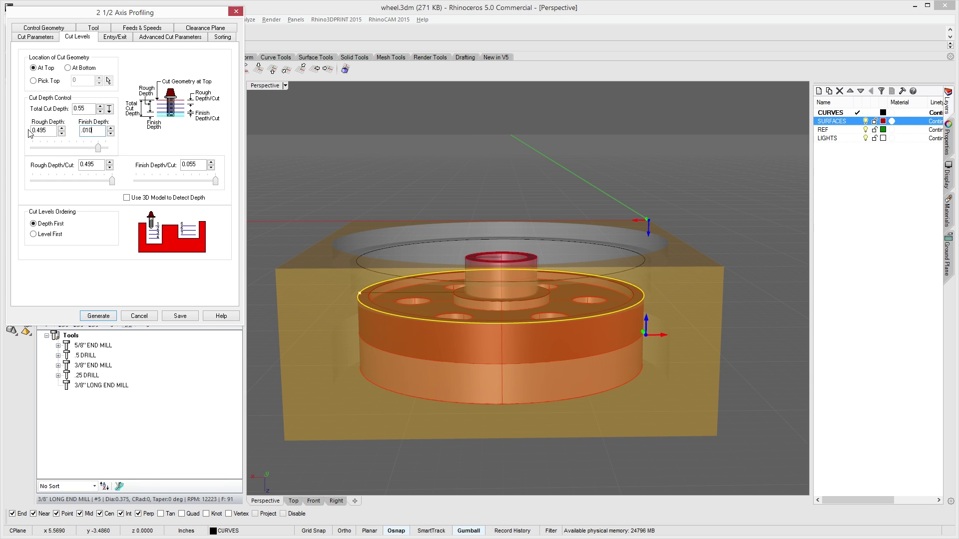
type("010")
key("Tab")
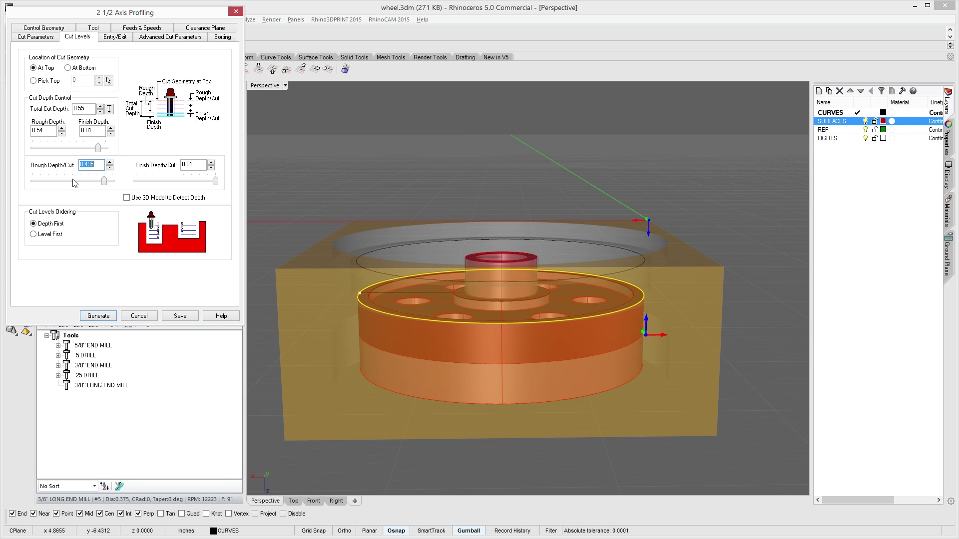
Set the rough depth per cut to 0.054 and use an along-path 3D entry with no exit, applied at each cut level.
left_click_drag(74, 183, 35, 184)
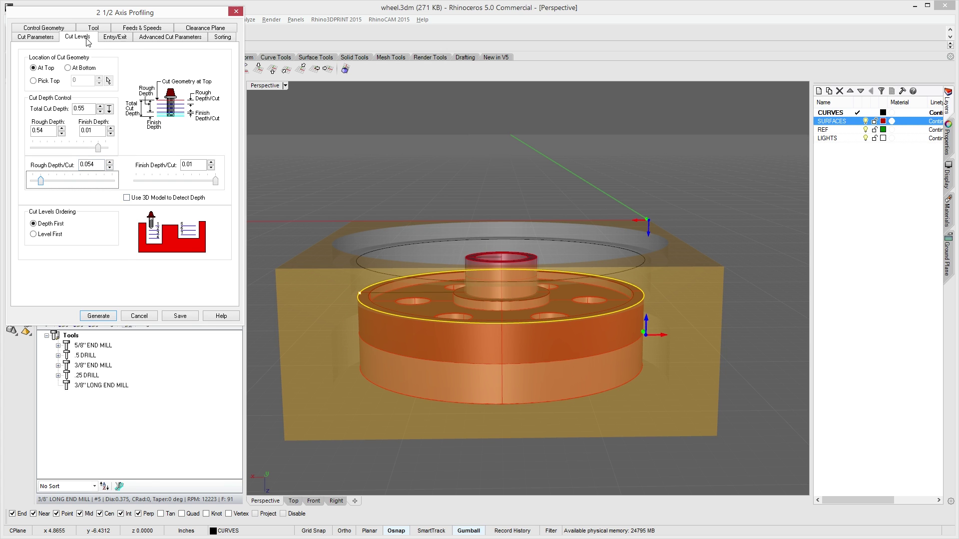
left_click(114, 37)
left_click(120, 55)
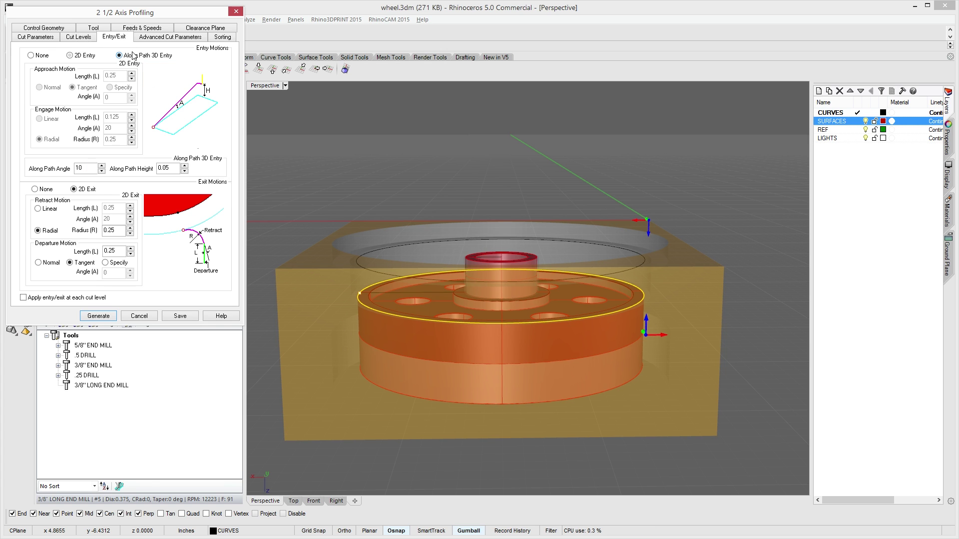
left_click(35, 189)
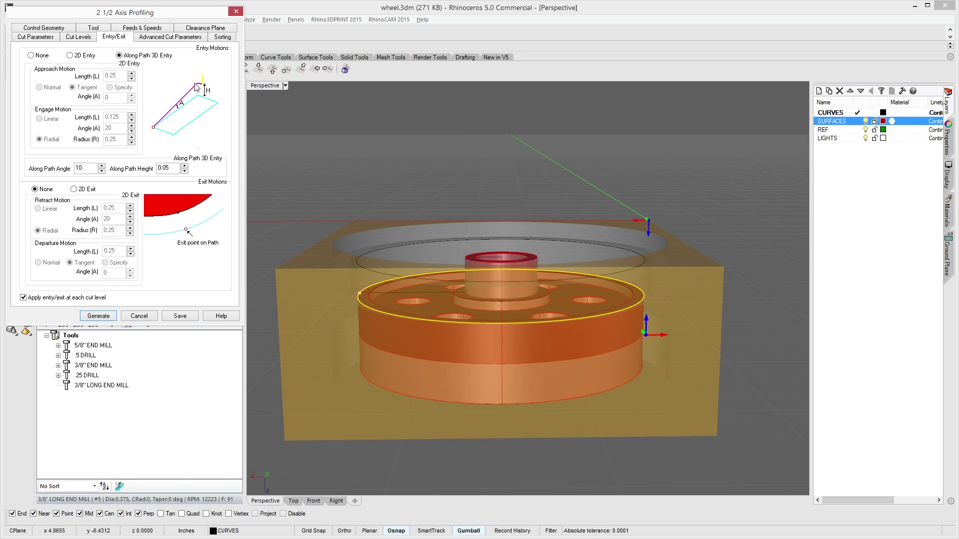
Enable arc fitting for the profiling operation with a fitting tolerance of .002.
left_click(165, 39)
left_click(64, 118)
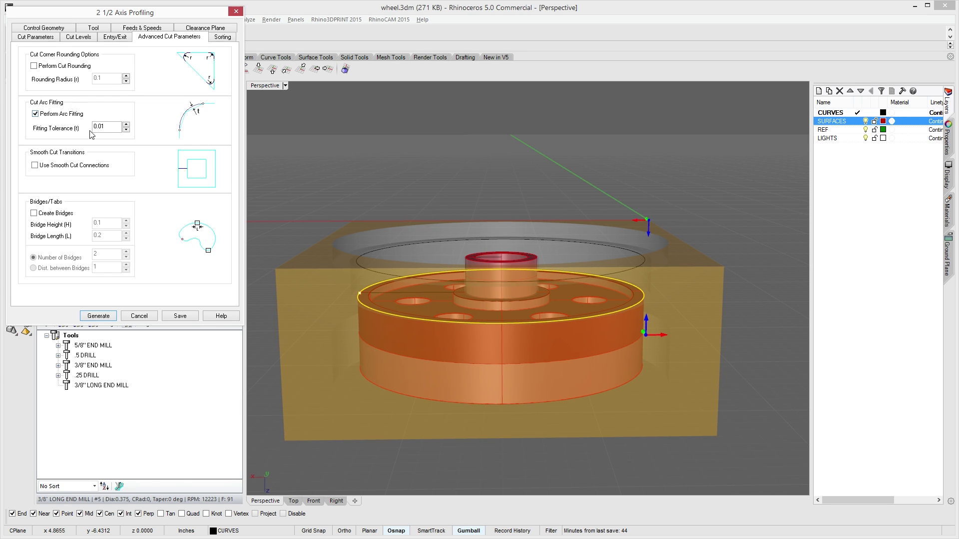
left_click_drag(93, 129, 92, 128)
type(".002")
key("Tab")
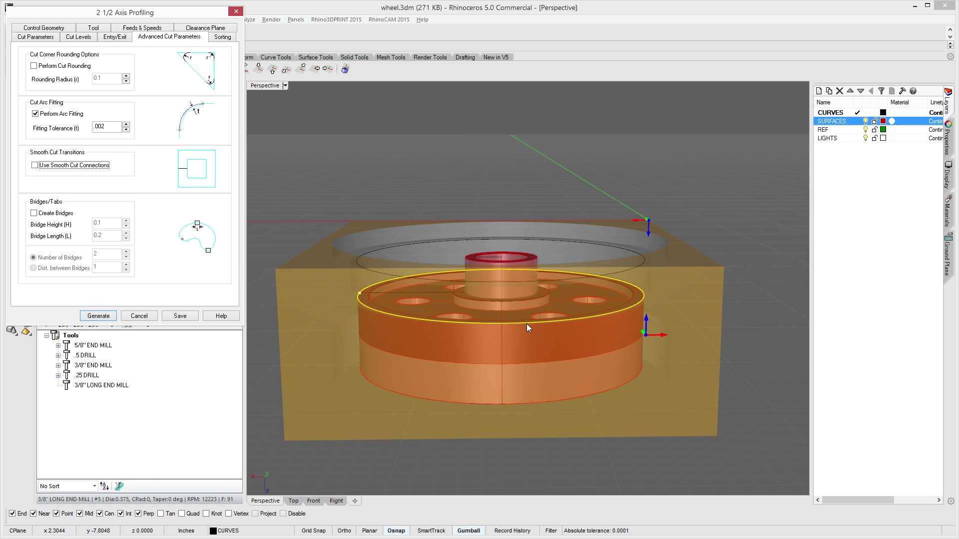
Keep the profiling operation unsorted and generate its toolpath.
left_click(225, 38)
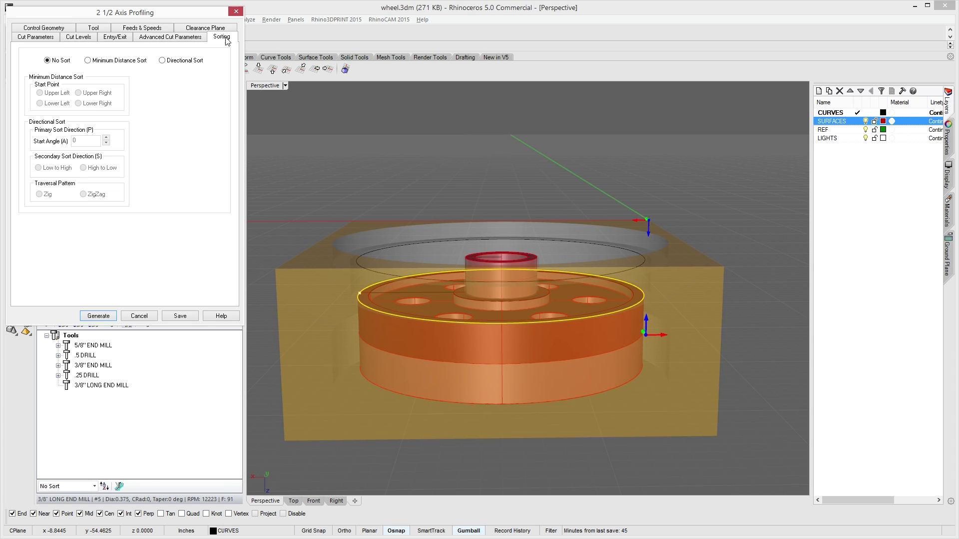
left_click(99, 316)
right_click_drag(326, 322, 468, 292)
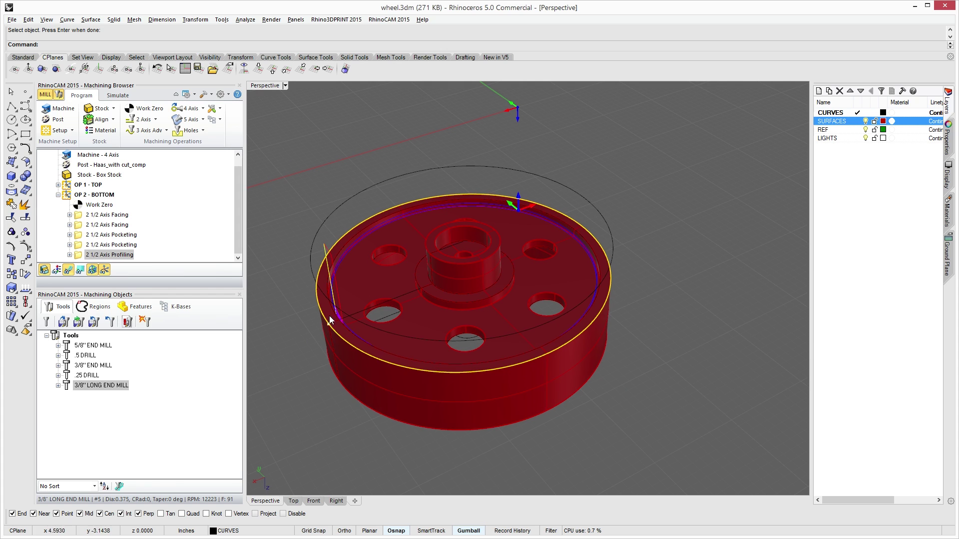
Edit the profiling operation to cut outside the closed curve and regenerate the toolpath.
left_click(77, 255)
double_click(78, 256)
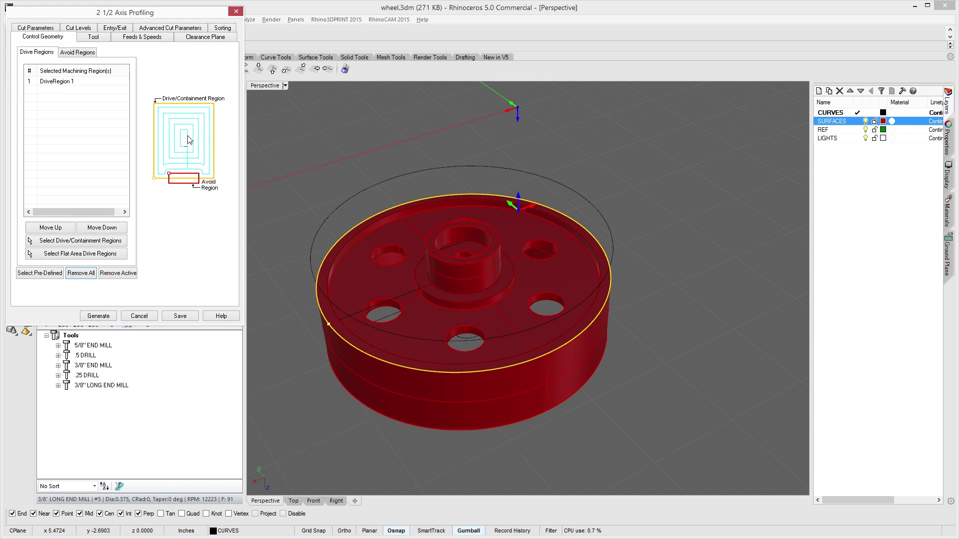
left_click(44, 28)
left_click(33, 174)
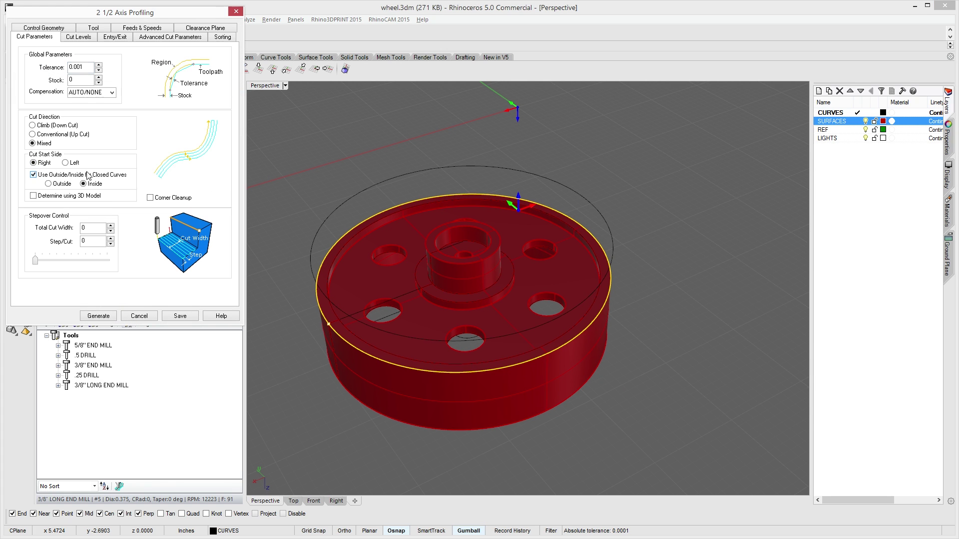
left_click(60, 185)
left_click(98, 316)
right_click_drag(451, 360, 463, 396)
Simulate the outer wall profiling in the stock and inspect the machined wheel from both sides of the block.
left_click(118, 95)
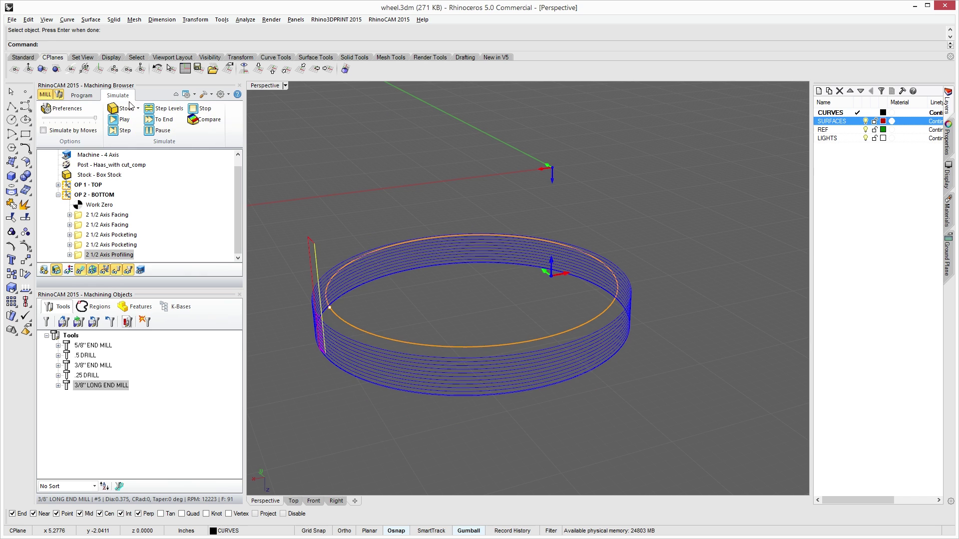
left_click(120, 122)
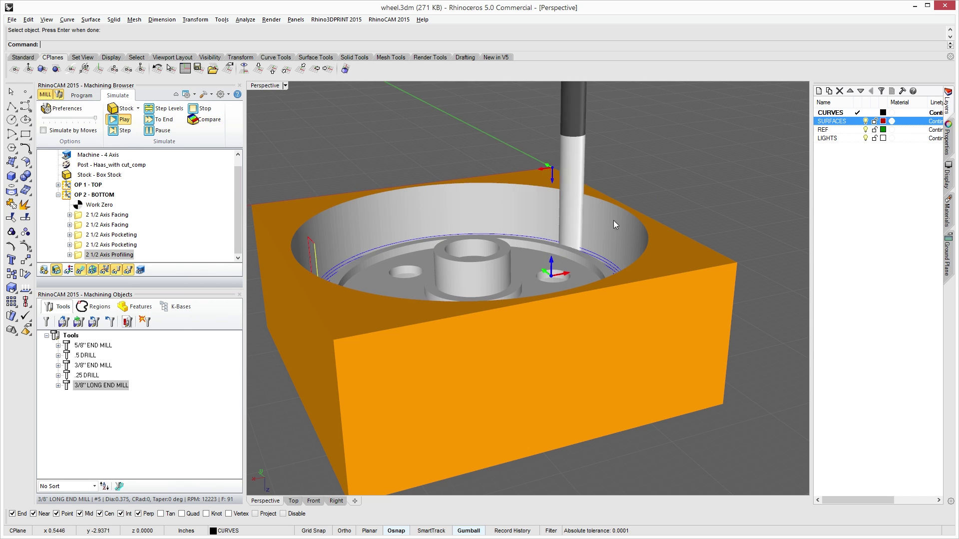
right_click_drag(613, 221, 616, 265)
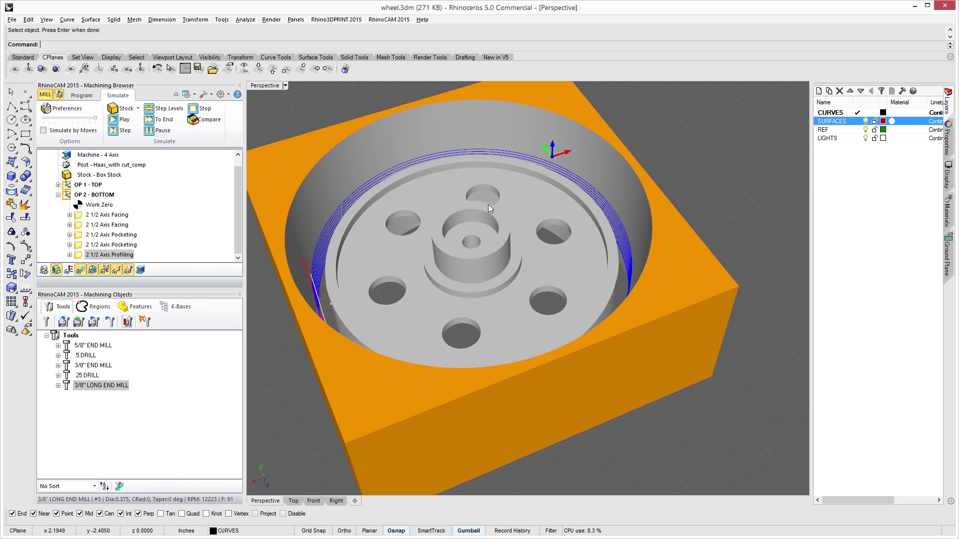
right_click_drag(489, 209, 570, 170)
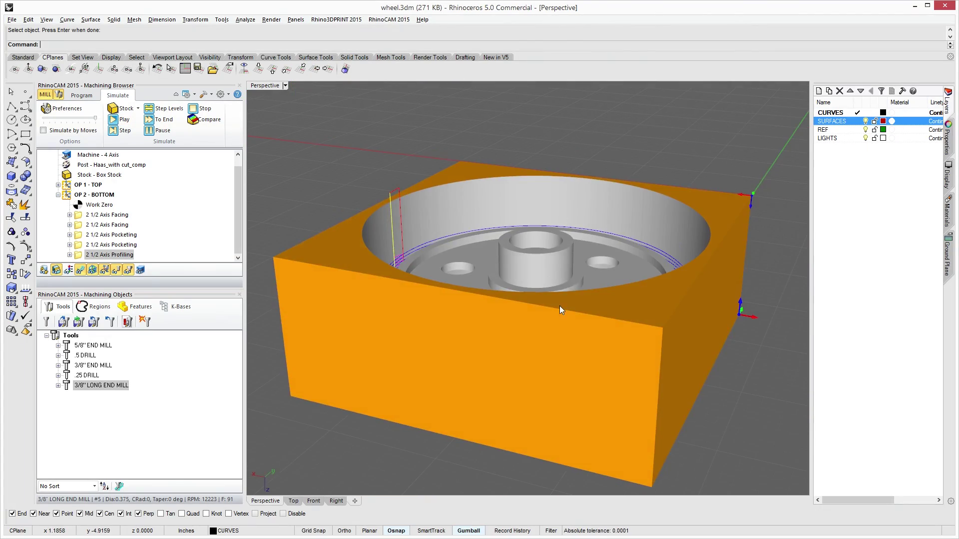
right_click_drag(559, 306, 620, 298)
right_click_drag(494, 328, 454, 306)
scroll(543, 318, "down", 6)
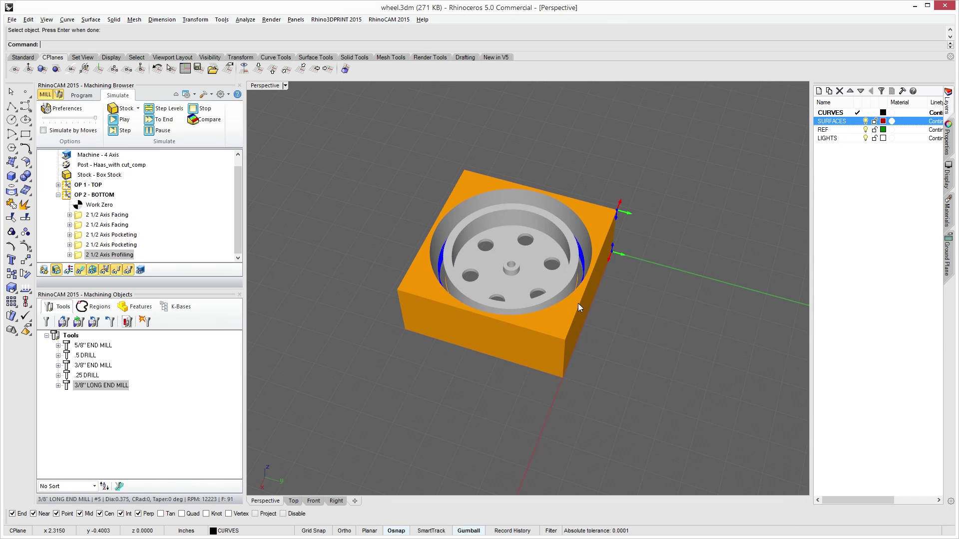
scroll(579, 299, "up", 2)
right_click_drag(571, 285, 594, 321)
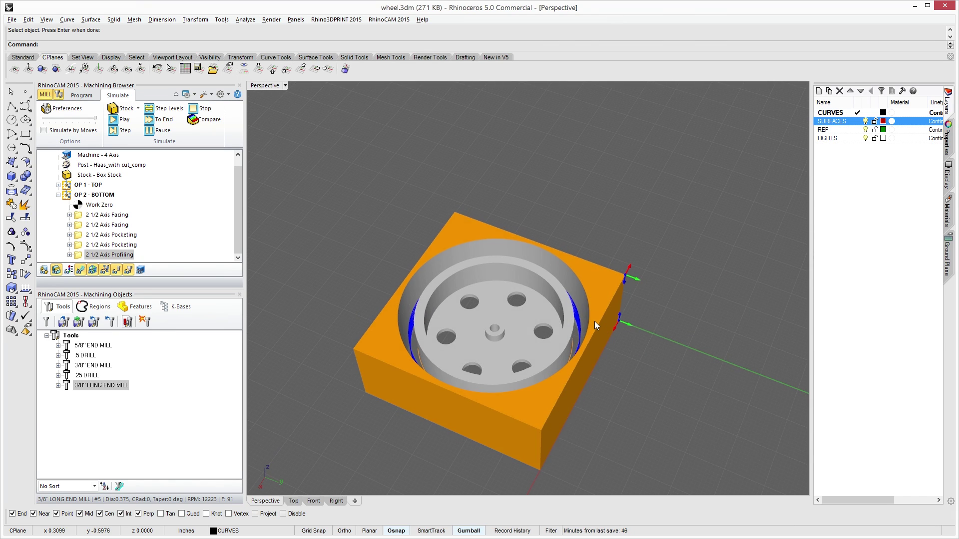